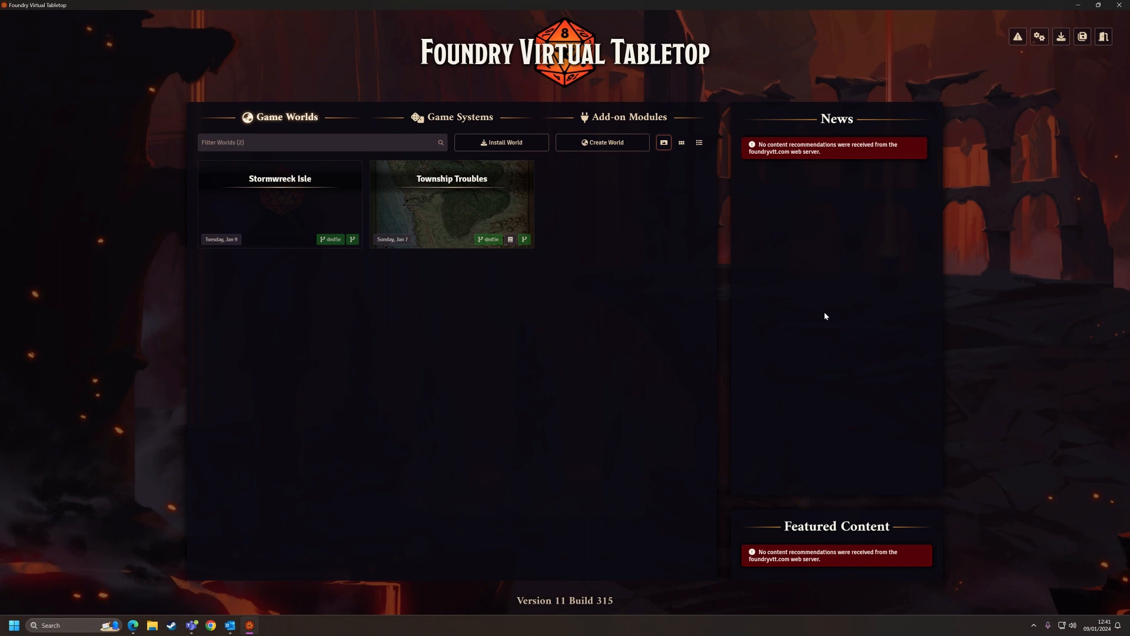
Launch the Stormwreck Isle world and join the game session as Gamemaster without a password
click(280, 213)
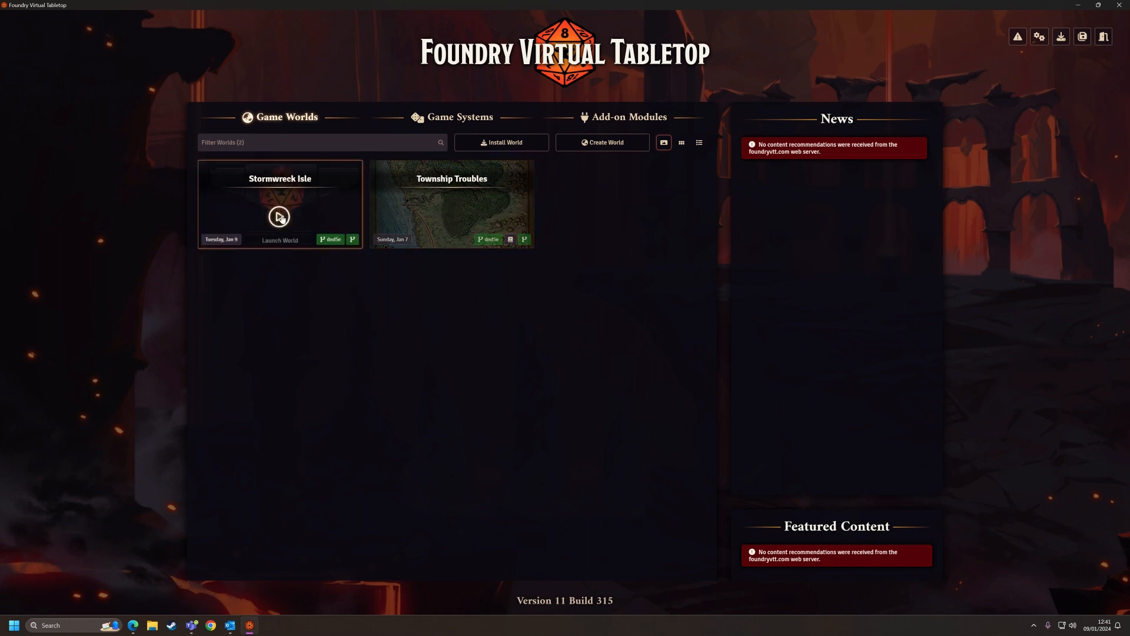
click(395, 246)
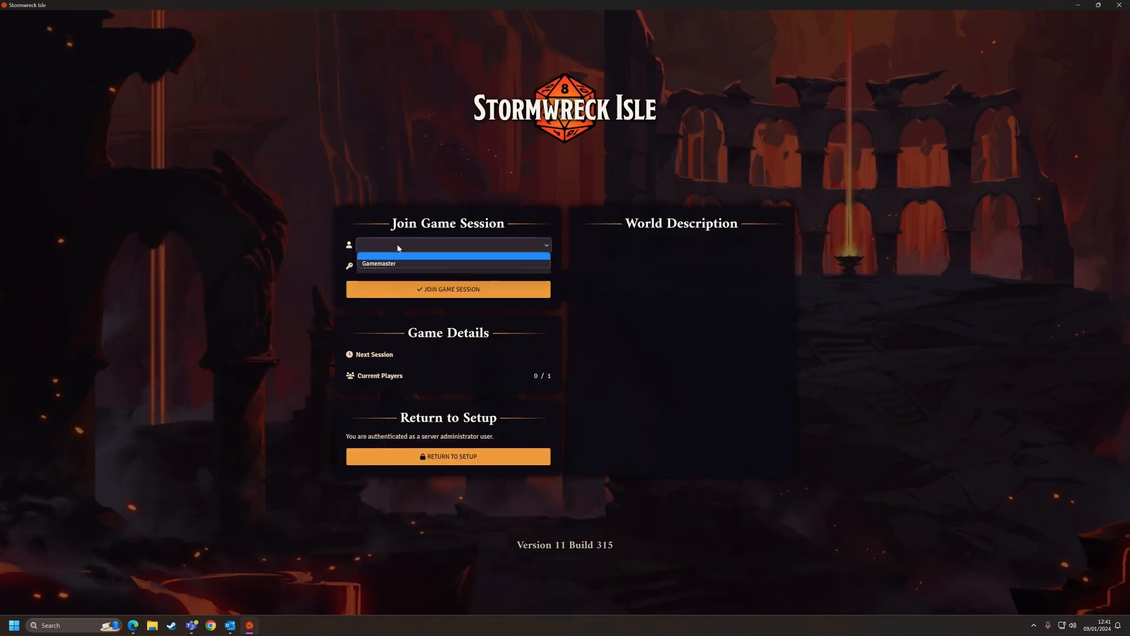
click(411, 264)
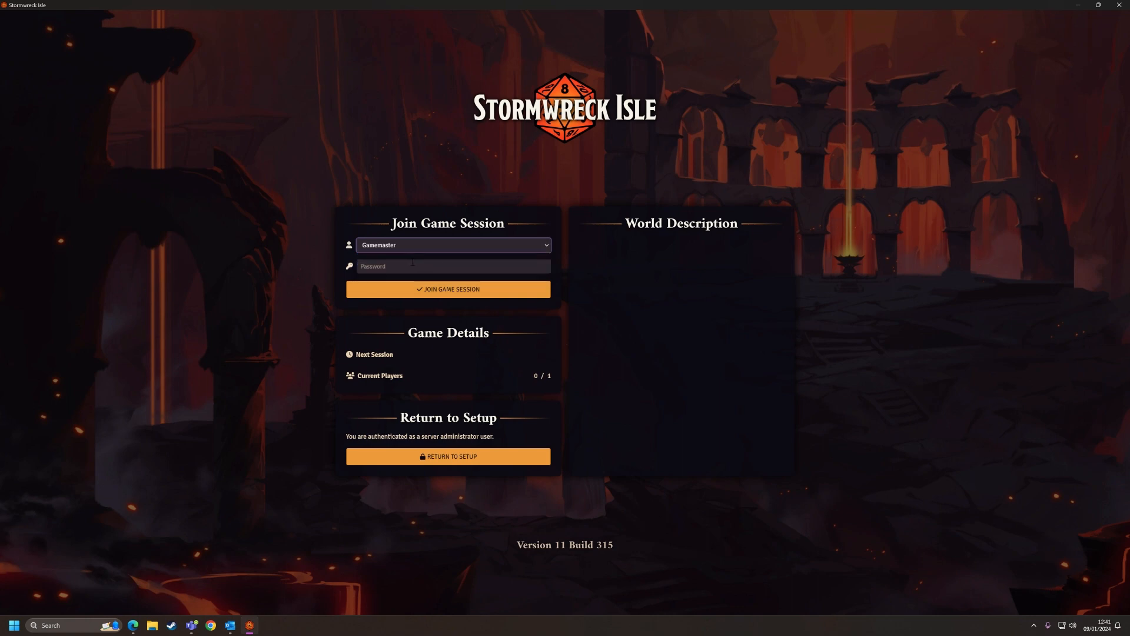
click(452, 290)
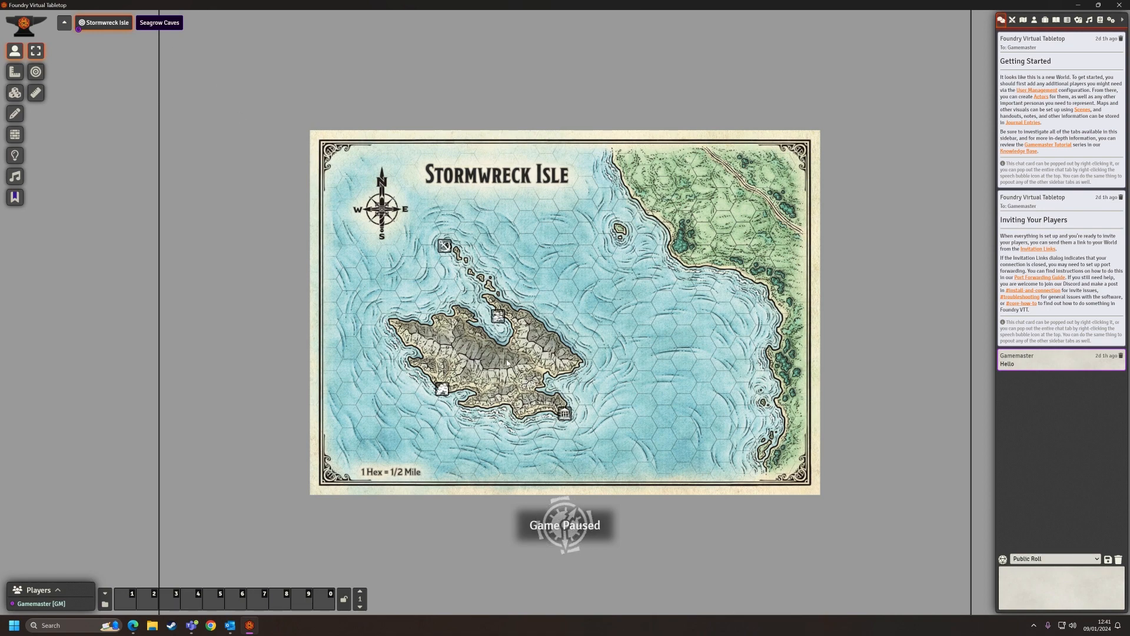
Switch to the Seagrow Caves scene and bring the cave map into closer view
click(164, 22)
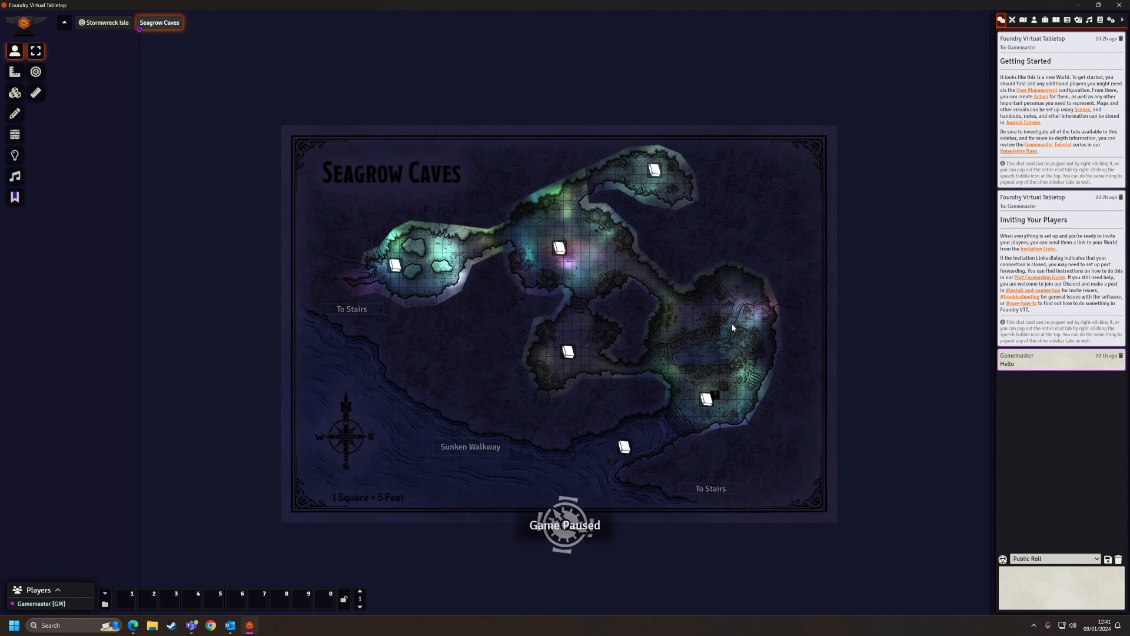
scroll(736, 330, up, 3)
scroll(737, 333, up, 4)
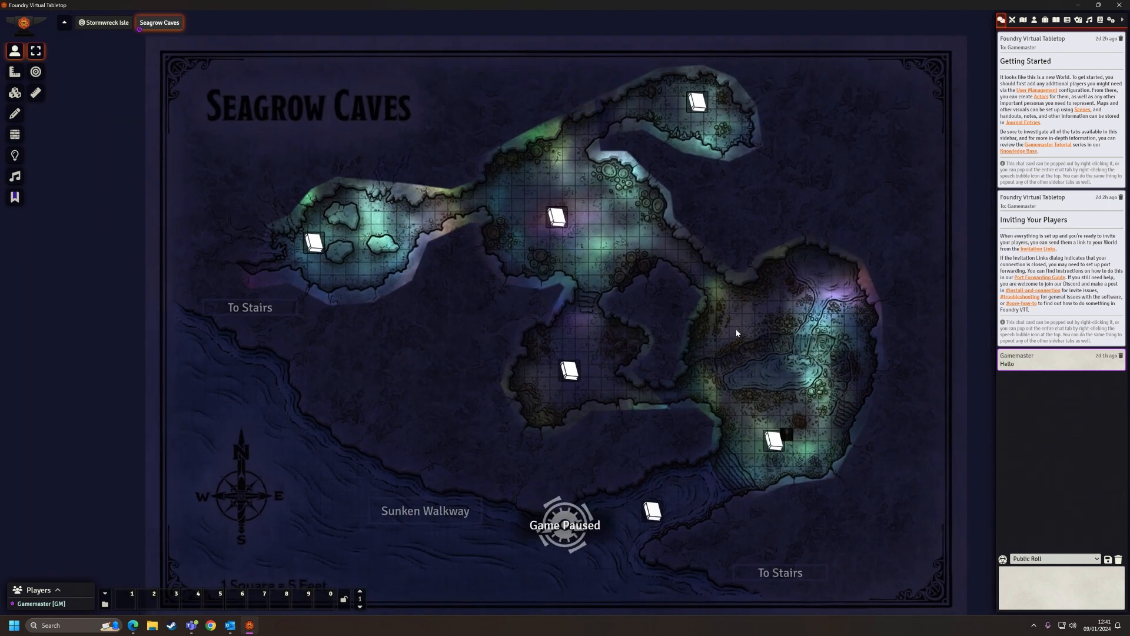
scroll(751, 345, down, 3)
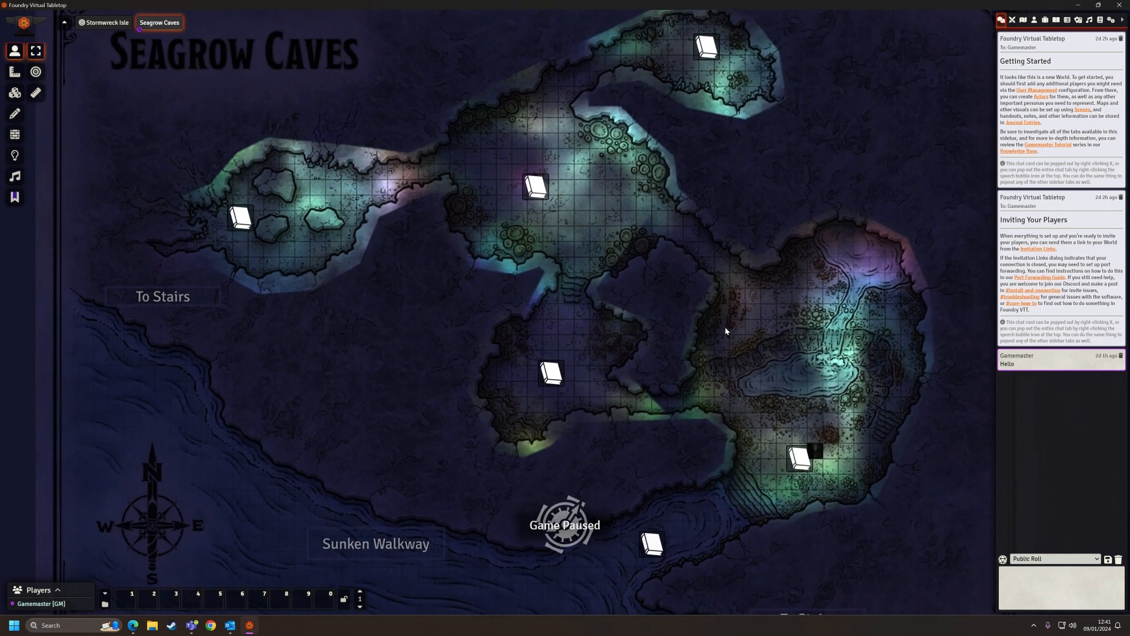
scroll(657, 291, up, 3)
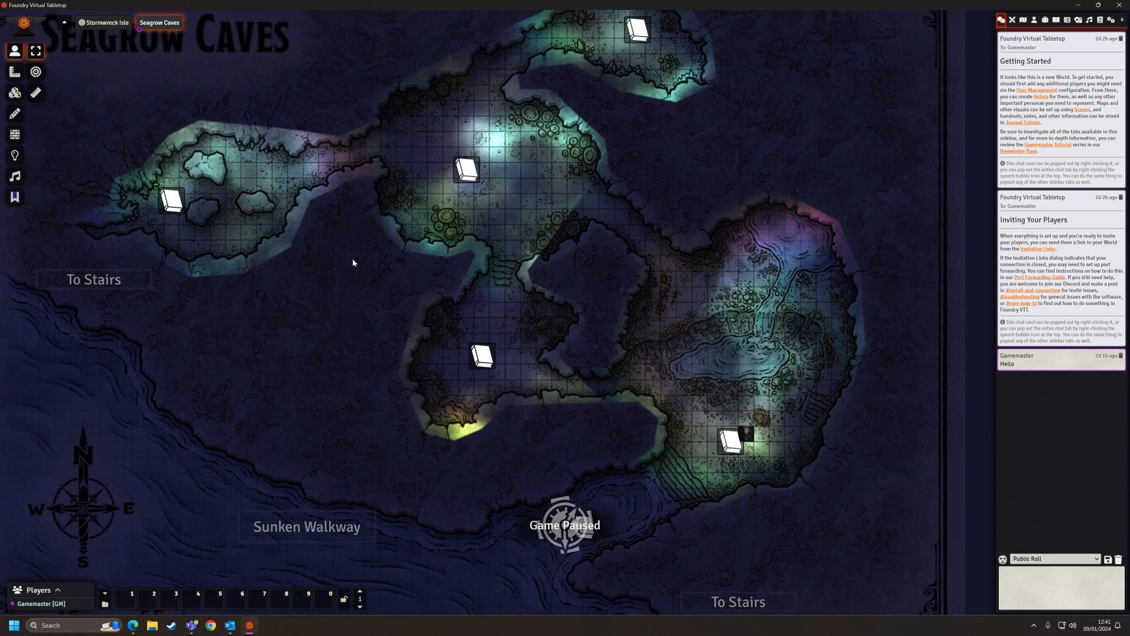
Check the Test token's vision by moving it from the southeastern cavern onto the south wall of the connecting passage
click(747, 436)
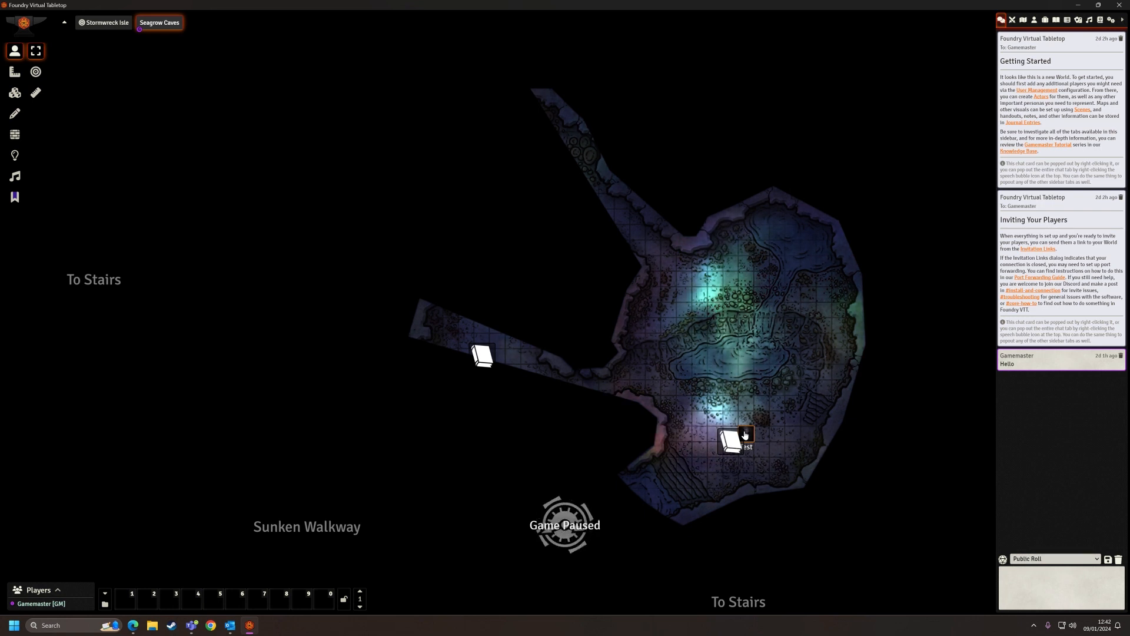
drag(744, 435, 667, 390)
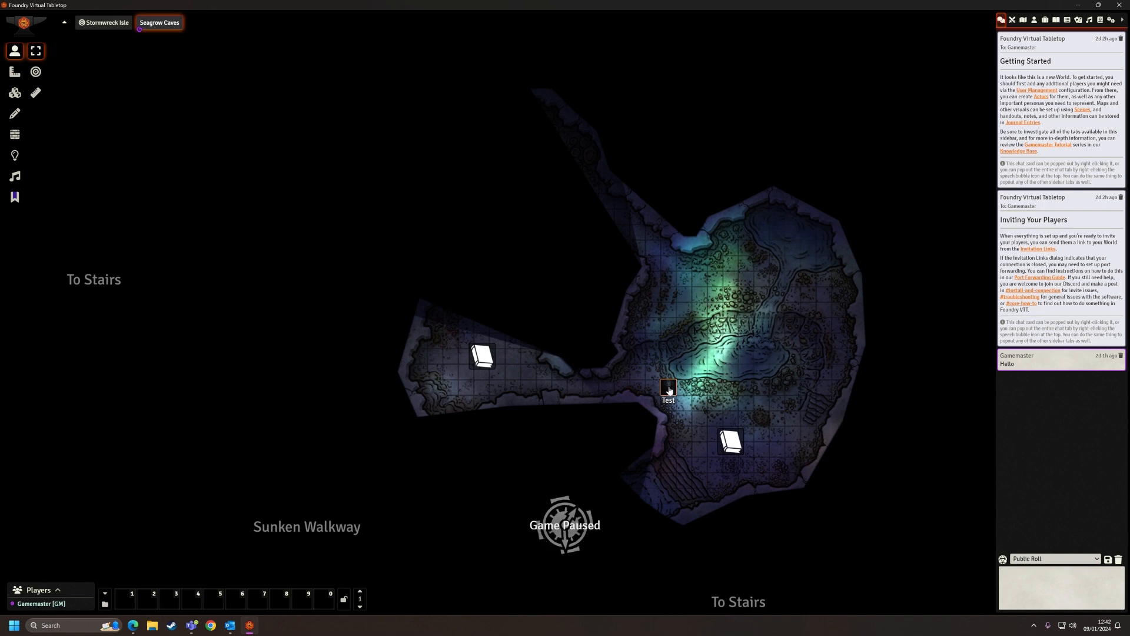
drag(669, 391, 623, 402)
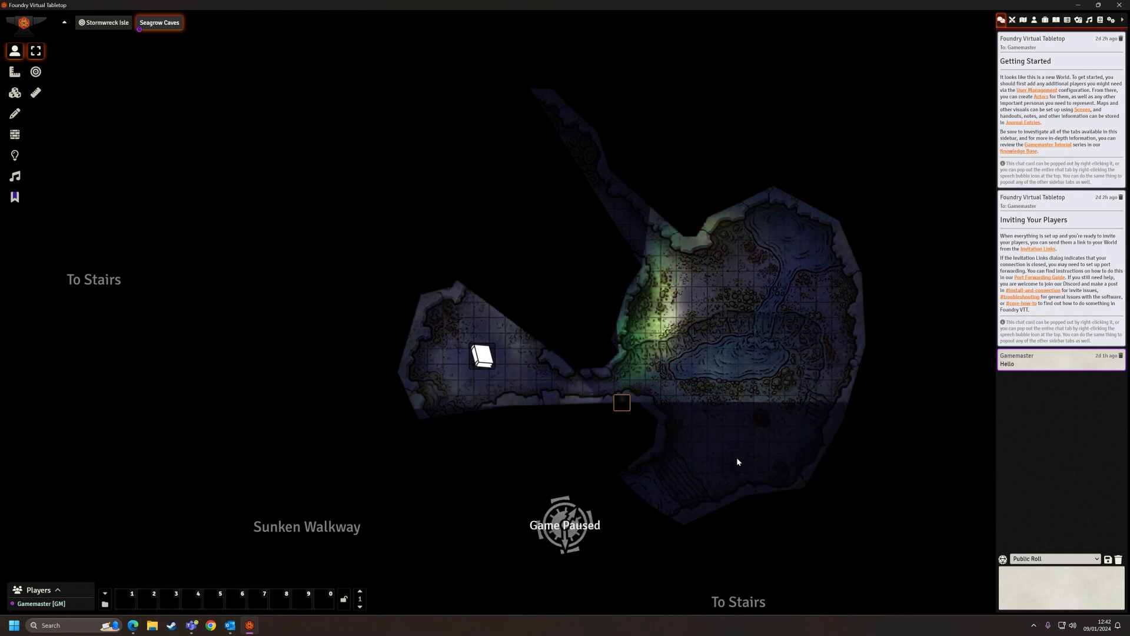
scroll(653, 462, up, 6)
scroll(665, 474, up, 3)
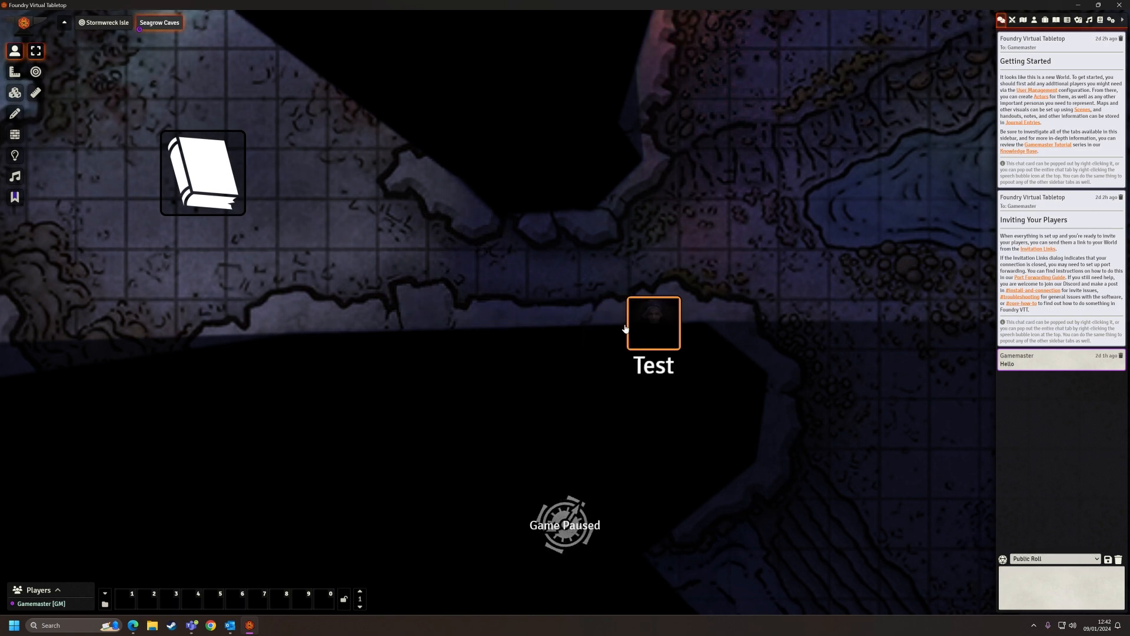
drag(649, 326, 457, 330)
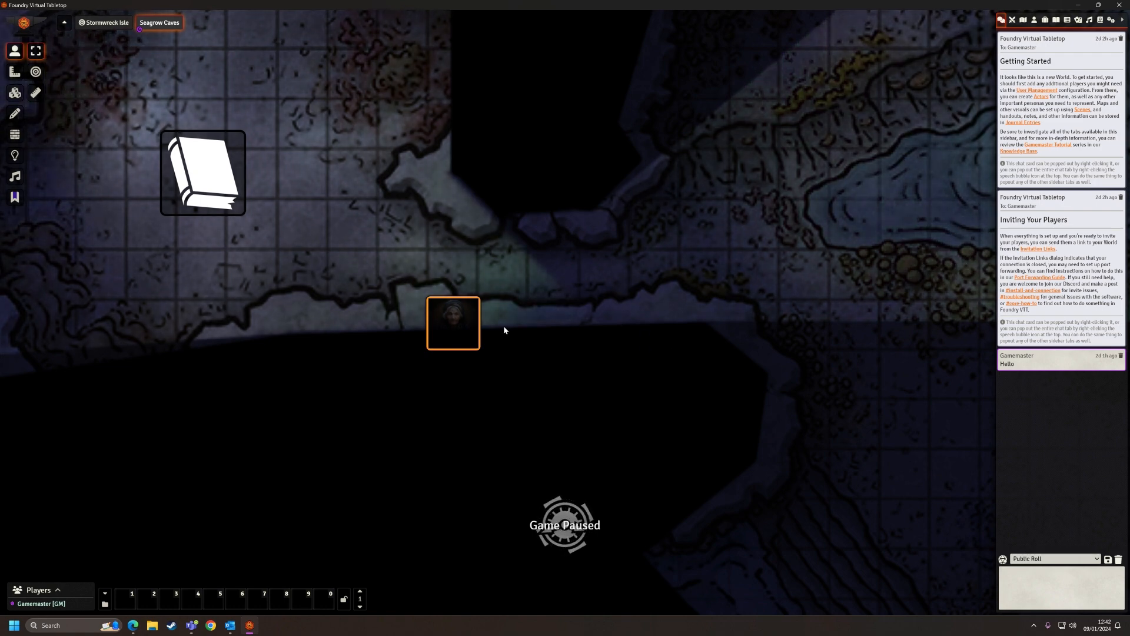
Test the Test token's vision behind the south-central chamber's lower wall, and place it in the passage east of that chamber
scroll(498, 276, down, 5)
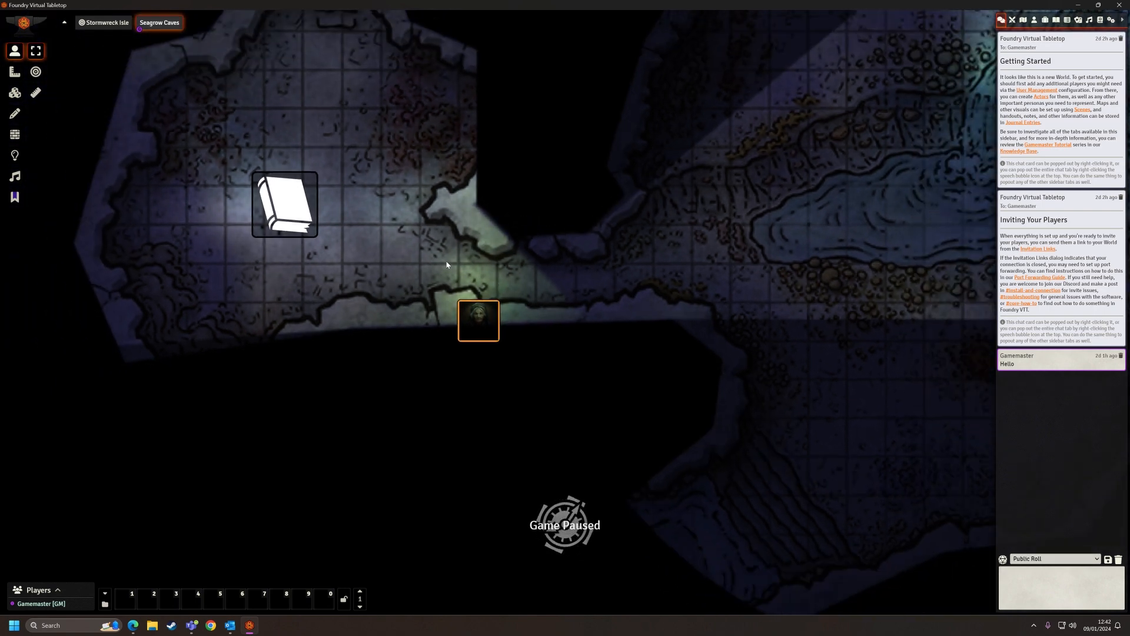
drag(419, 263, 505, 269)
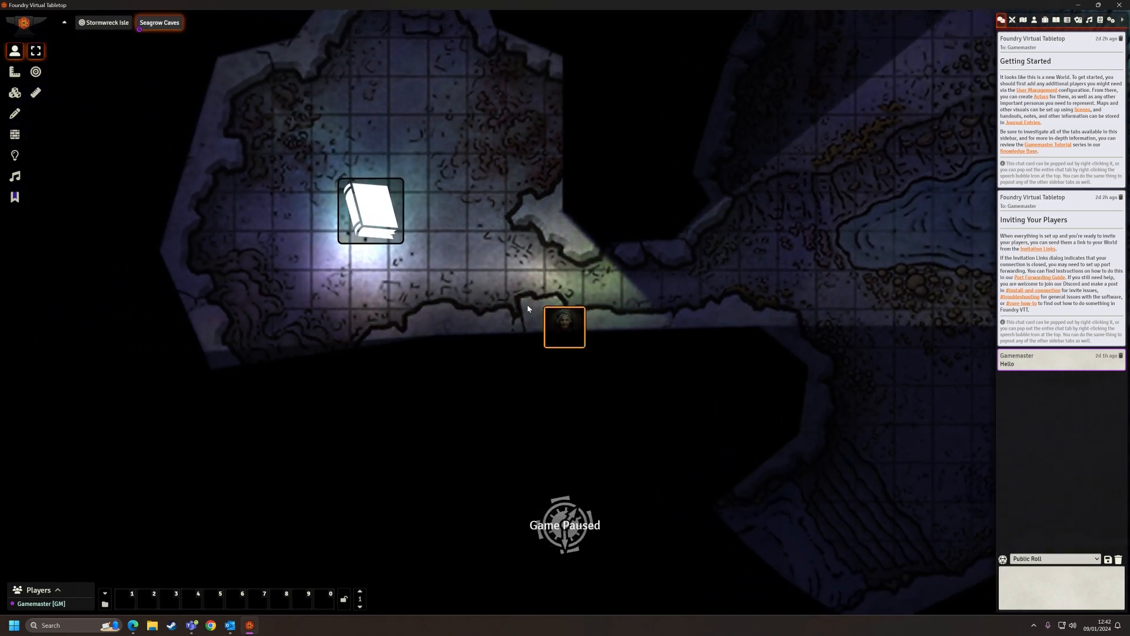
drag(568, 327, 423, 388)
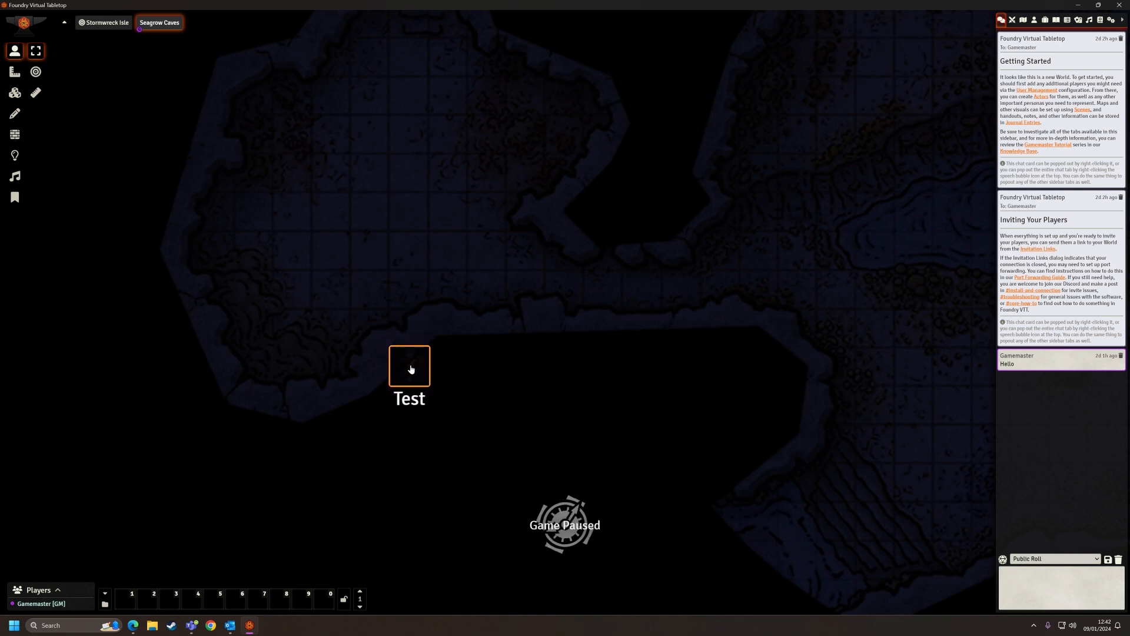
drag(412, 368, 381, 383)
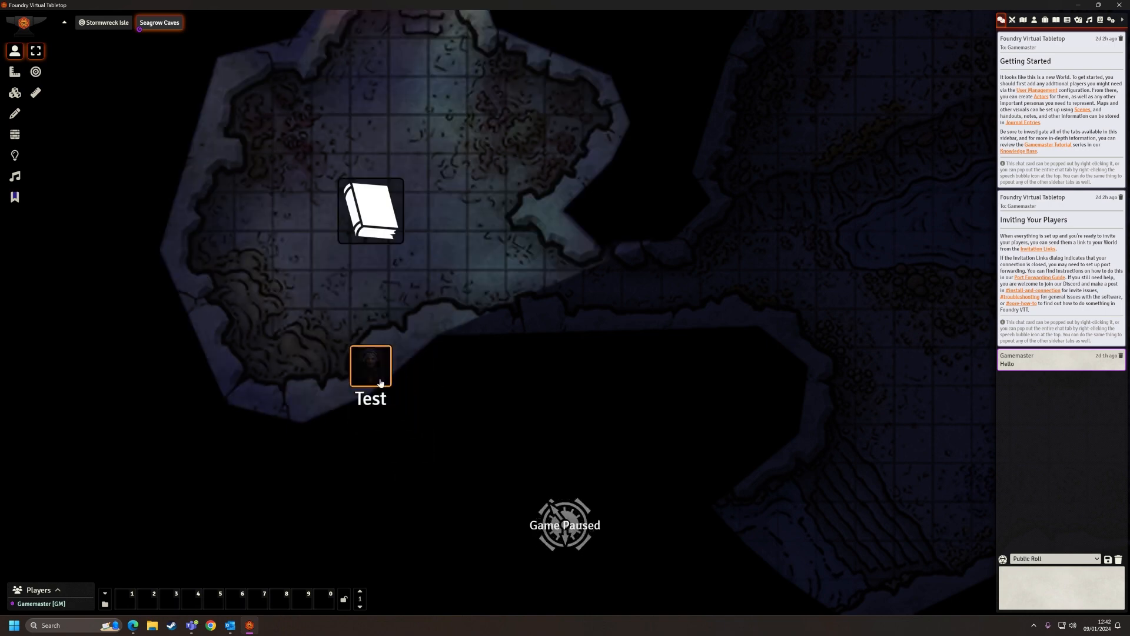
drag(379, 343, 642, 288)
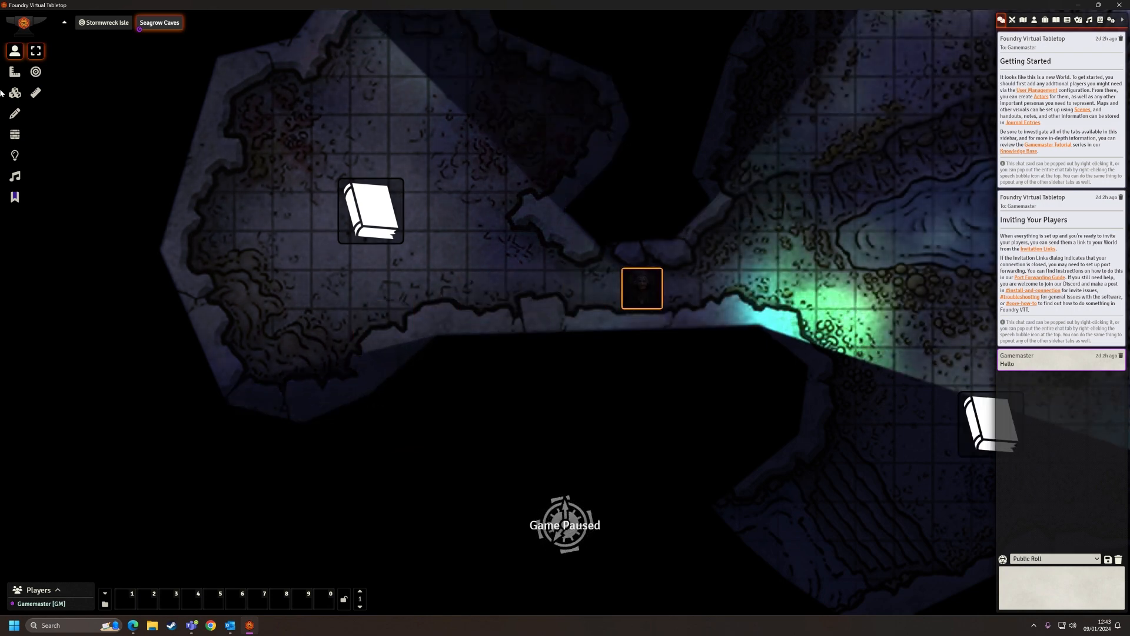
Show the scene's walls and reshape the segments along the passage's south side and chamber's lower edge to follow the rock outline
click(14, 134)
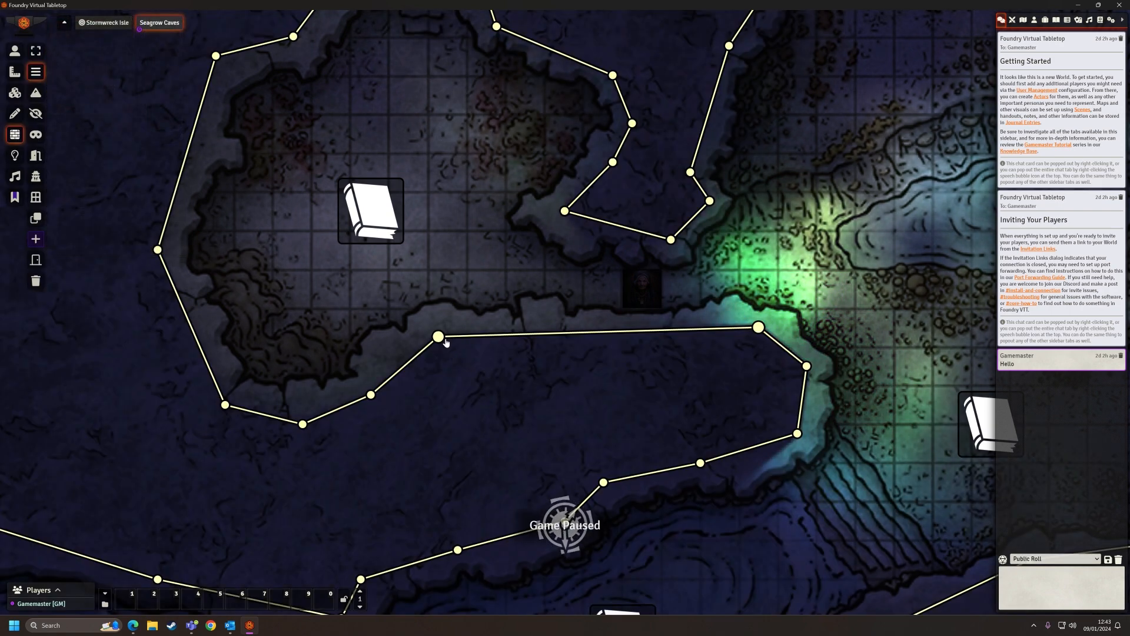
drag(759, 327, 438, 328)
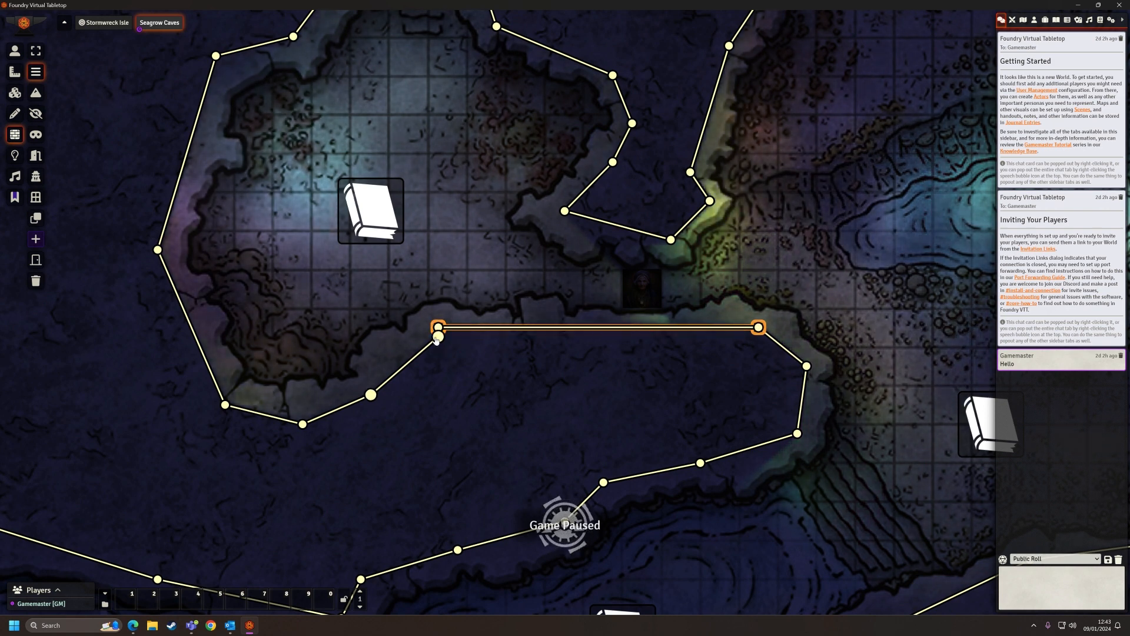
click(435, 338)
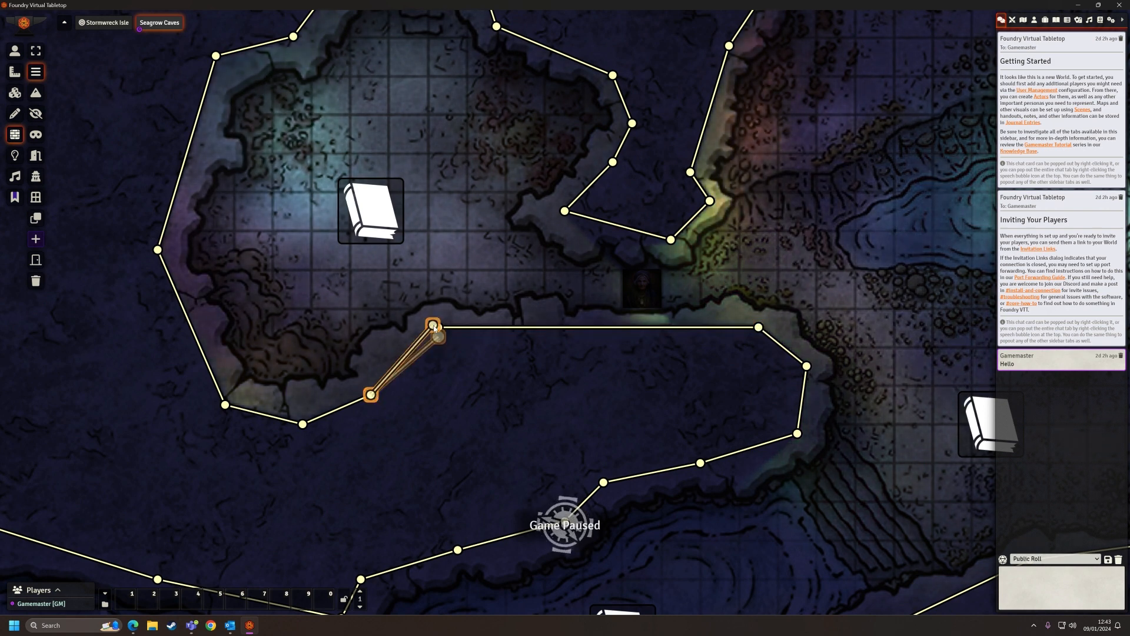
drag(437, 329, 302, 395)
click(370, 395)
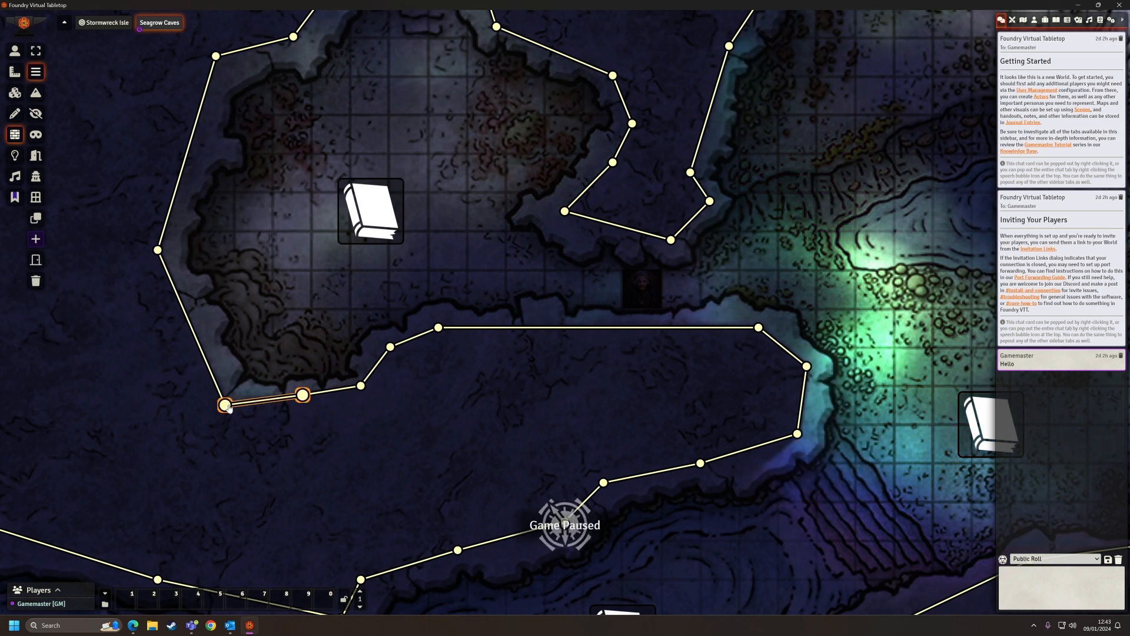
Realign the wall endpoints at the chamber's southwest corner and along its west side, joining the segments at the upper end
drag(224, 405, 235, 395)
drag(169, 253, 167, 250)
drag(280, 108, 347, 287)
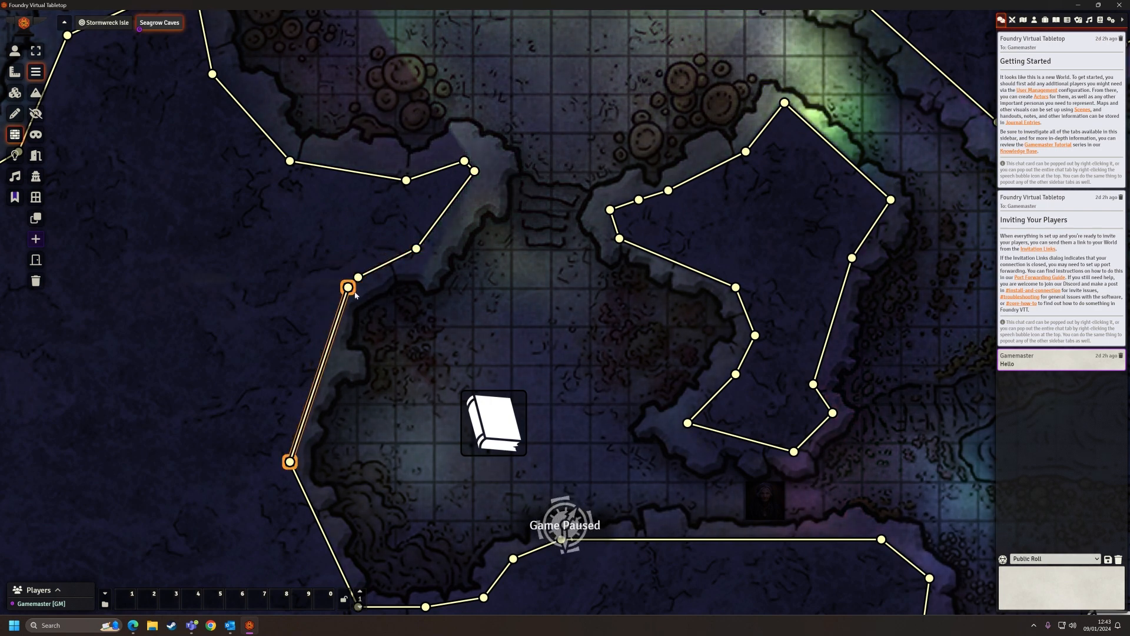
click(358, 277)
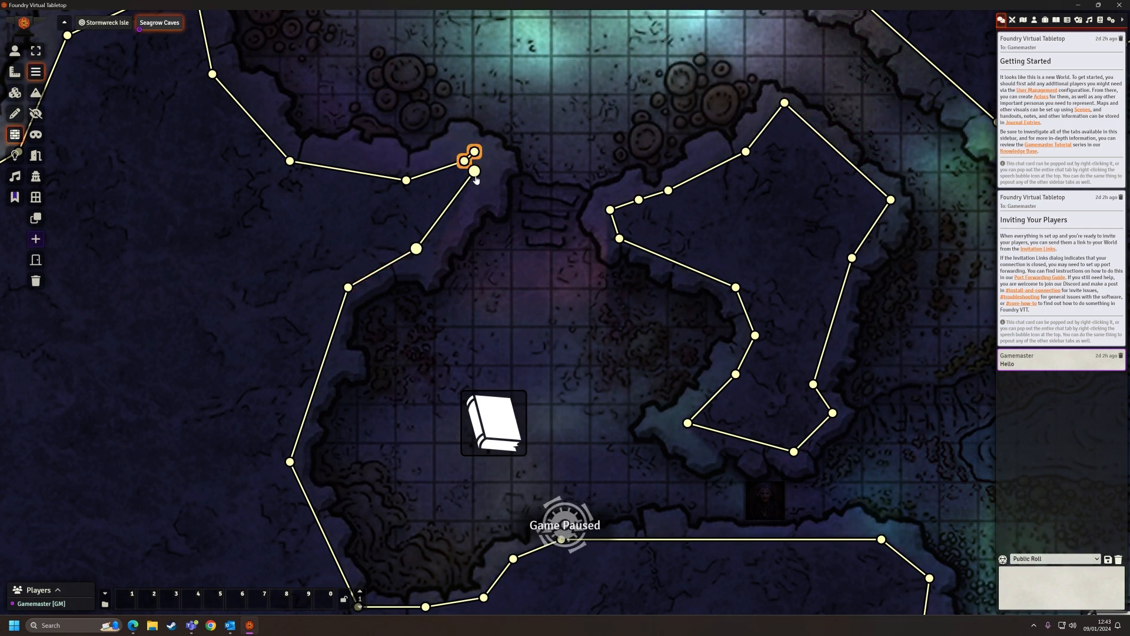
Reshape the wall around the rock corner west of the stairs, moving its endpoints closer to the rock edge and joining the segments
mouse_move(474, 171)
mouse_down()
mouse_move(494, 174)
mouse_move(480, 185)
mouse_move(487, 198)
mouse_move(479, 164)
mouse_move(474, 179)
mouse_up()
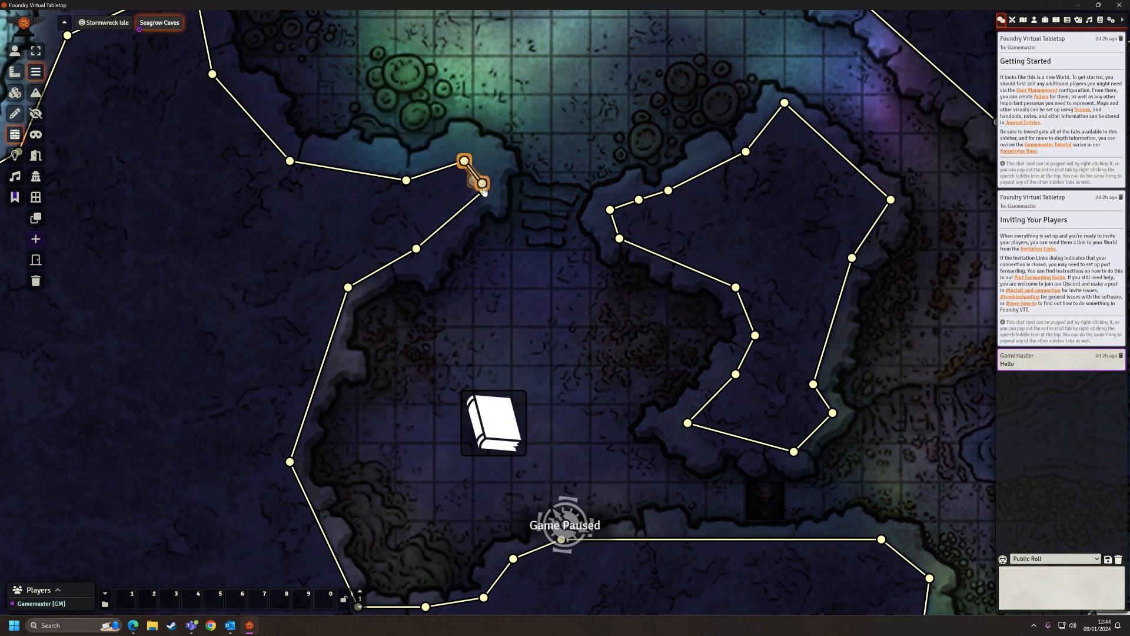
drag(464, 160, 486, 154)
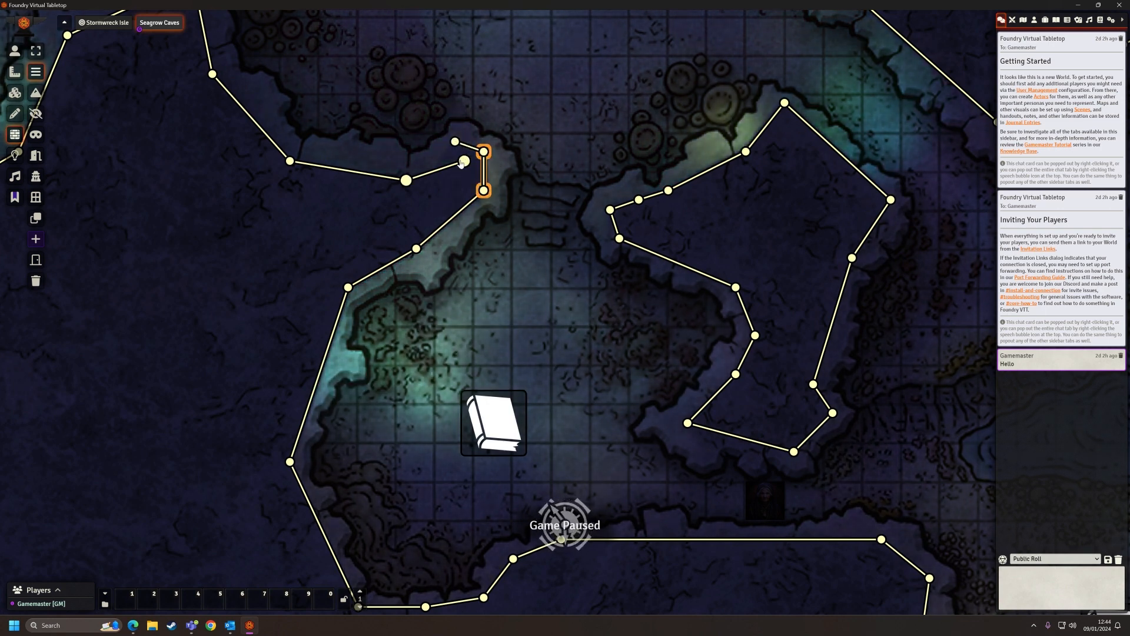
drag(454, 145, 455, 142)
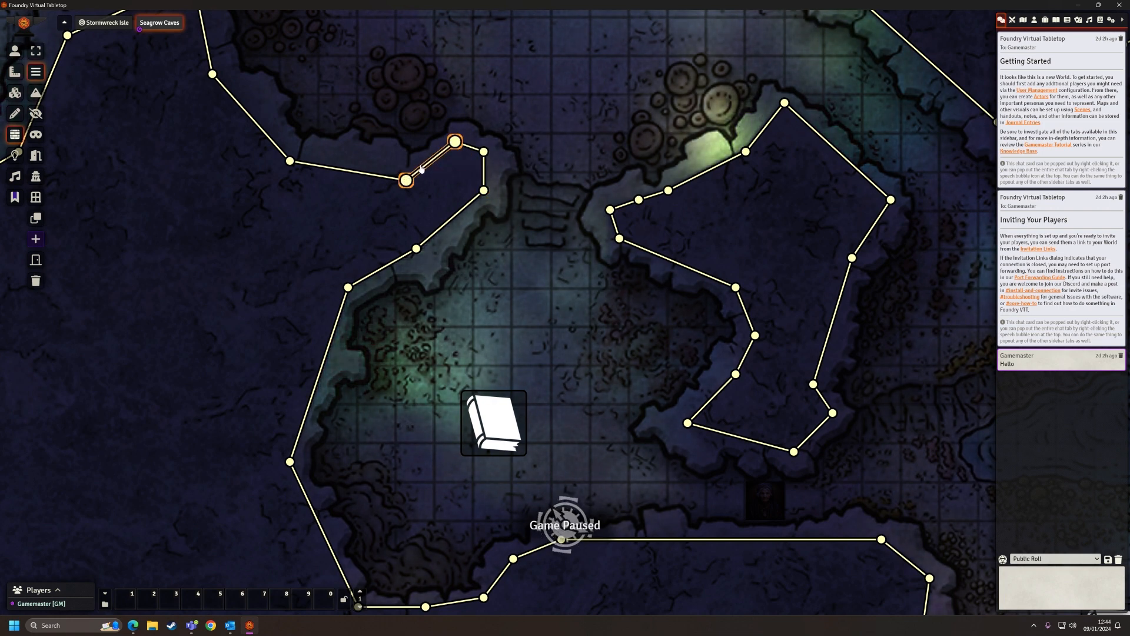
drag(406, 180, 406, 161)
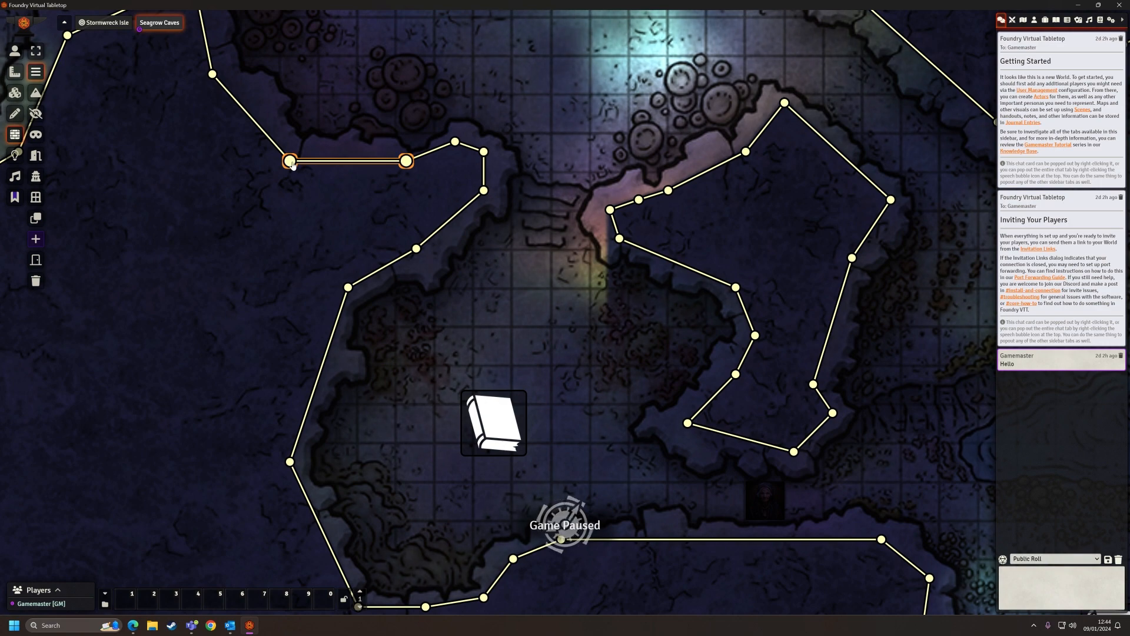
drag(291, 158, 290, 152)
Move the wall endpoints along the northern cavern's southwest edge nearer the rock outline and join the separated segments
drag(278, 113, 588, 335)
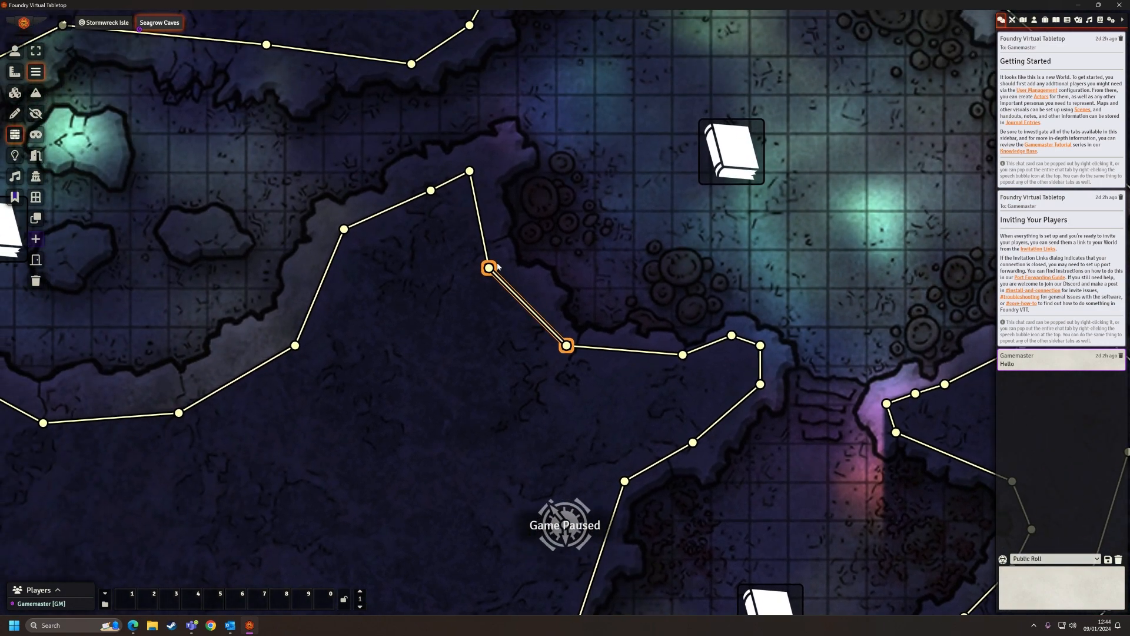
drag(489, 268, 538, 296)
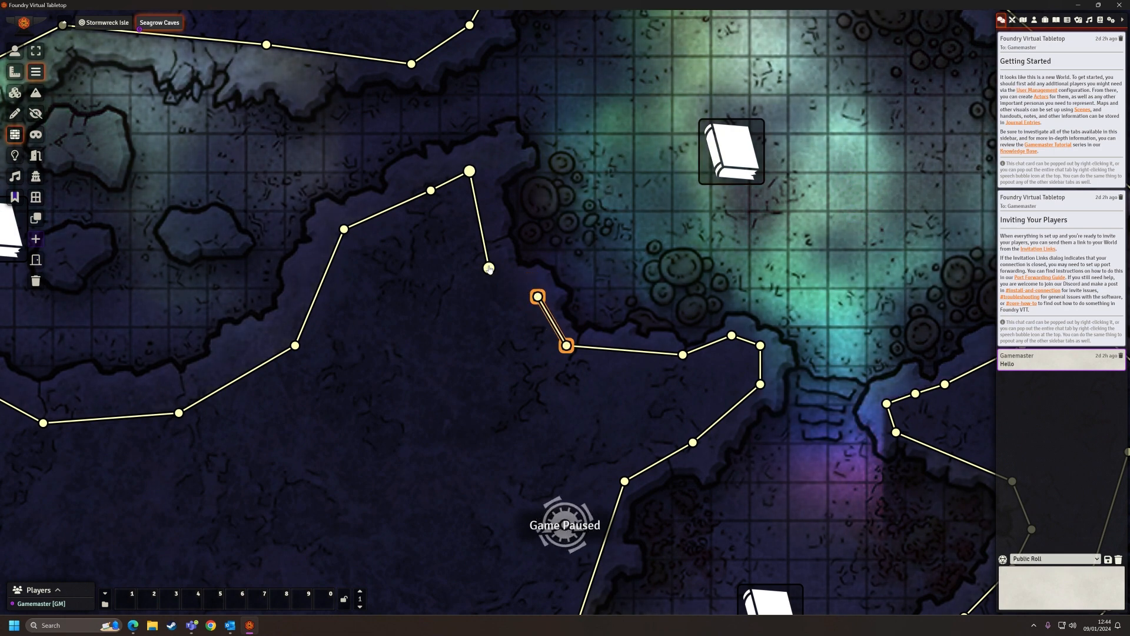
drag(489, 268, 508, 258)
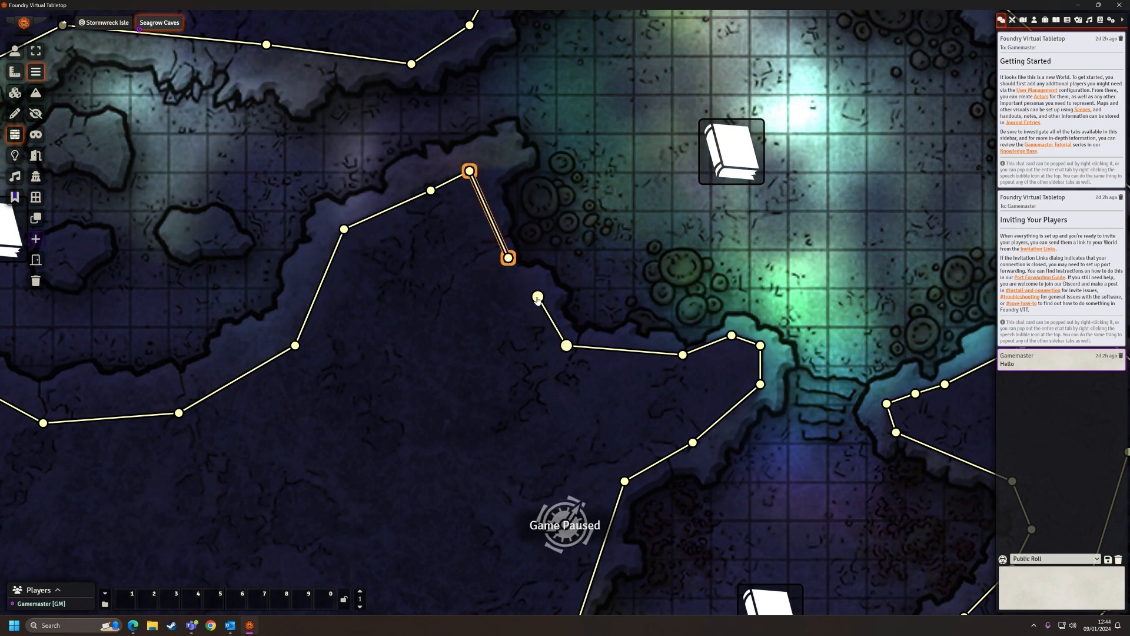
click(538, 299)
drag(538, 298, 508, 259)
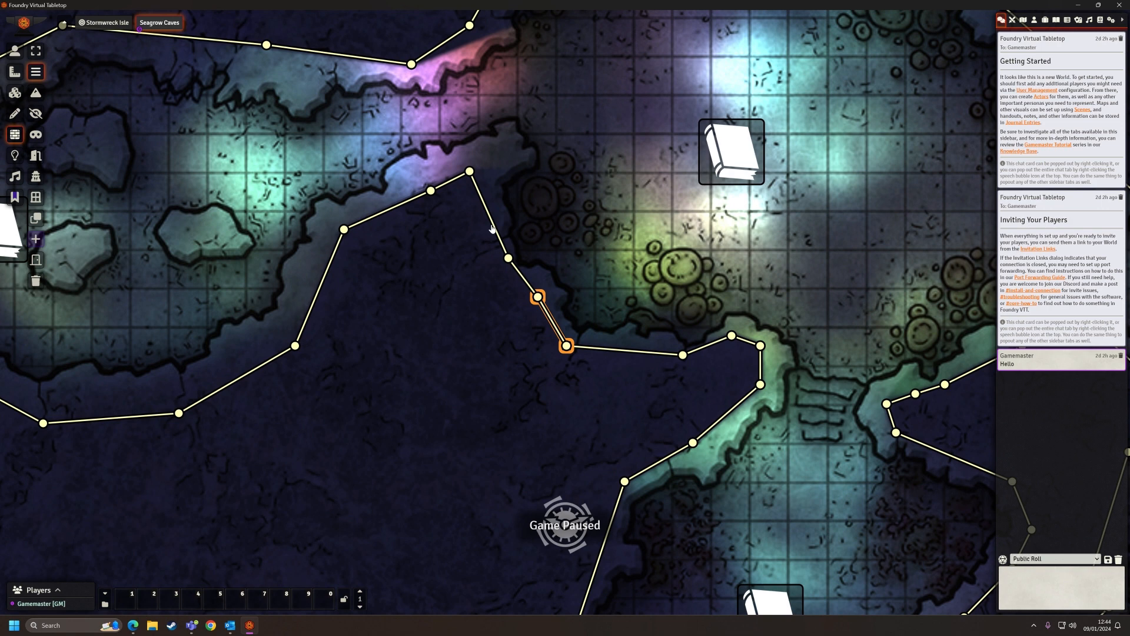
Reshape the wall around the pointed rock spur between the western and northern caverns, joining its segments into a continuous line
mouse_move(508, 258)
mouse_down()
mouse_move(477, 187)
mouse_move(483, 194)
mouse_move(509, 160)
mouse_move(508, 141)
mouse_move(402, 180)
mouse_move(467, 177)
mouse_up()
right_click(465, 178)
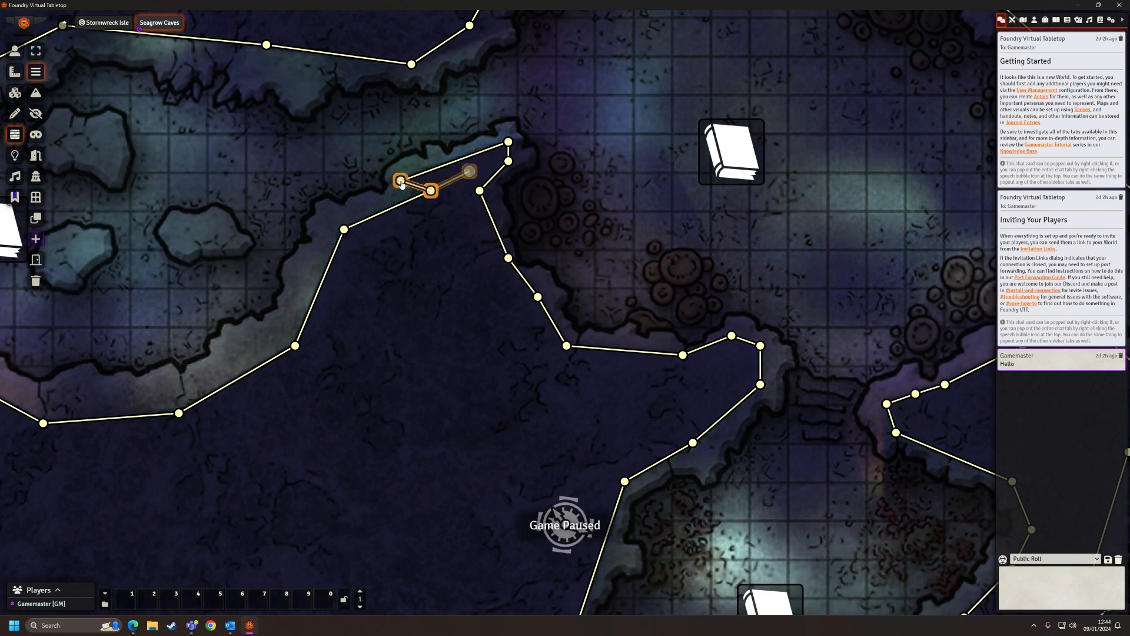
drag(400, 184, 369, 206)
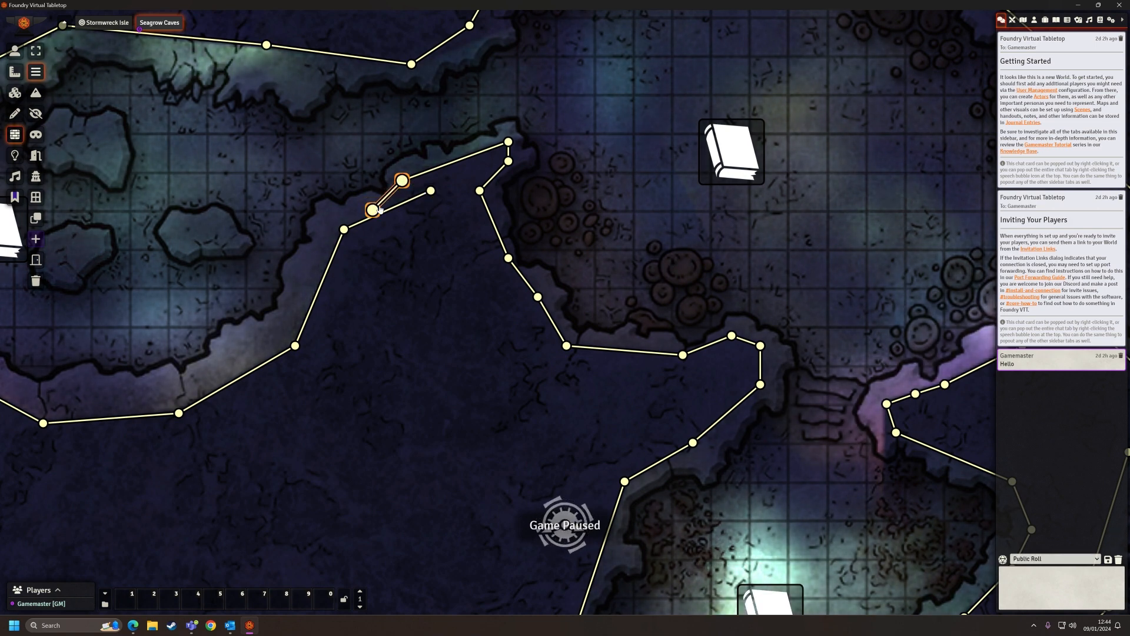
click(371, 212)
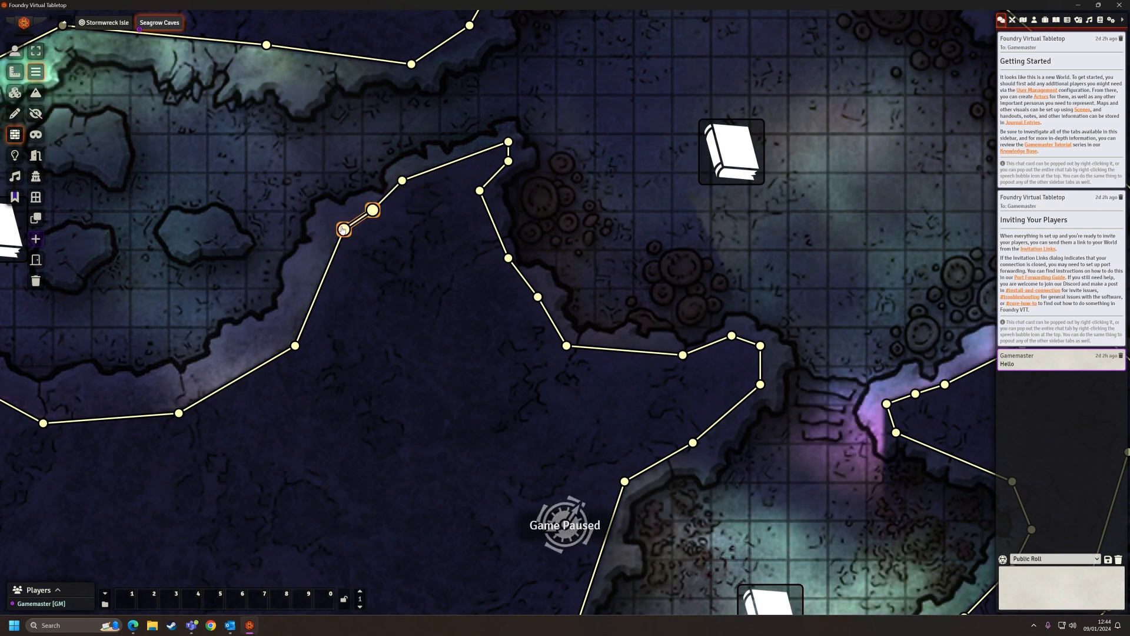
Move the wall endpoints along the western cavern's southeast edge closer to the rock outline and join the segments
drag(343, 229, 334, 219)
click(295, 344)
drag(294, 346, 278, 328)
click(295, 345)
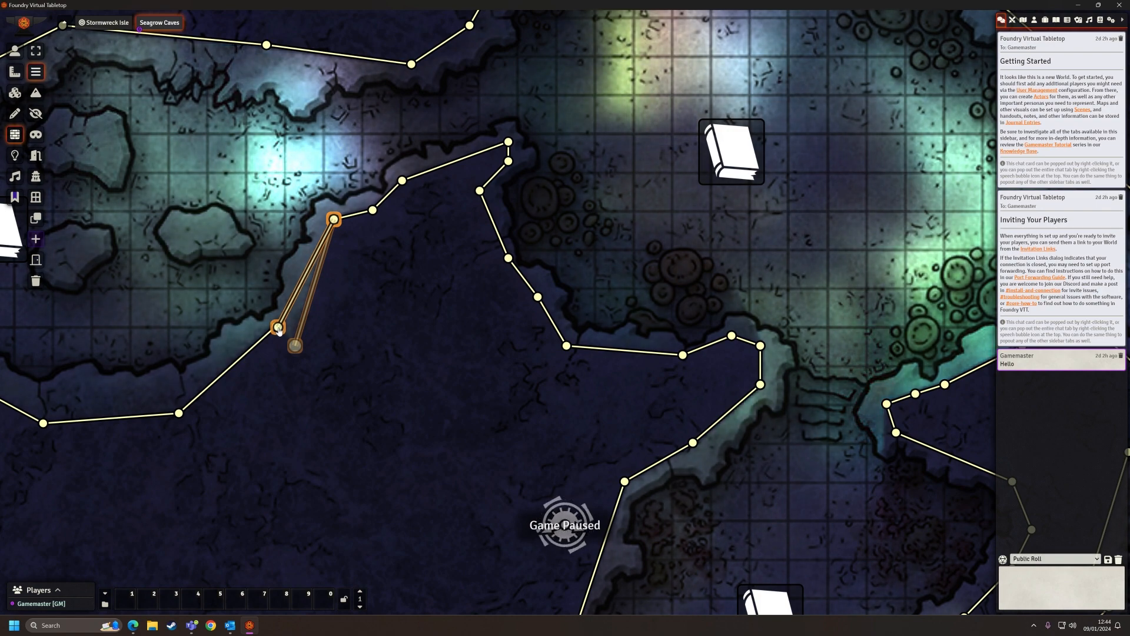
Pull the wall endpoints along the western cavern's southern and southwest edges in to the rock outline, keeping the segments joined
key(Left)
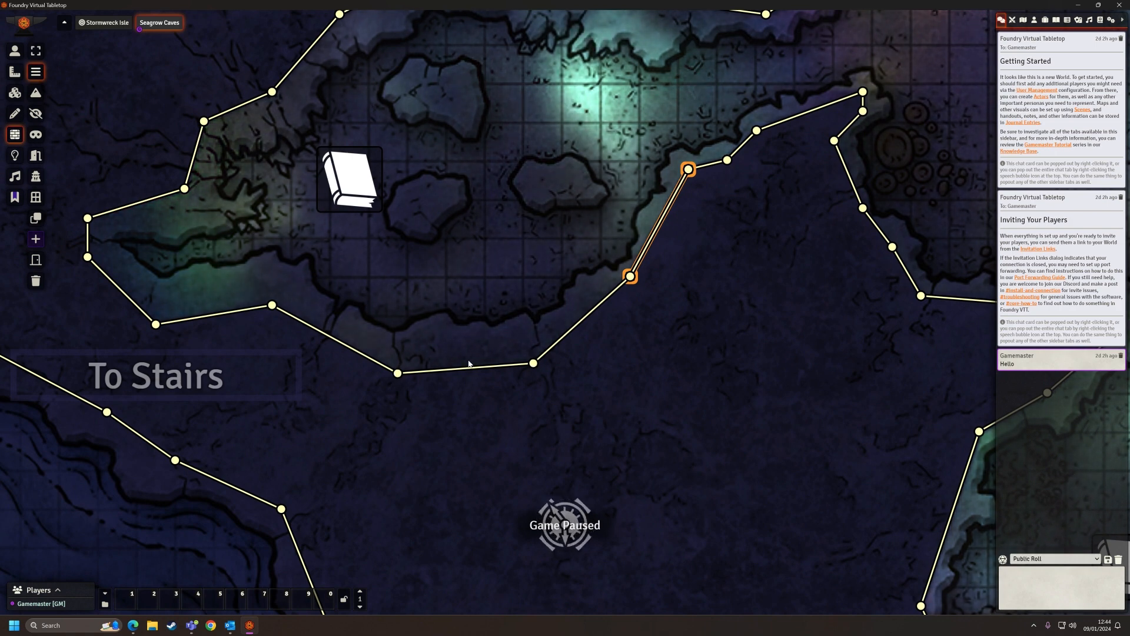
drag(532, 363, 523, 334)
drag(398, 373, 398, 343)
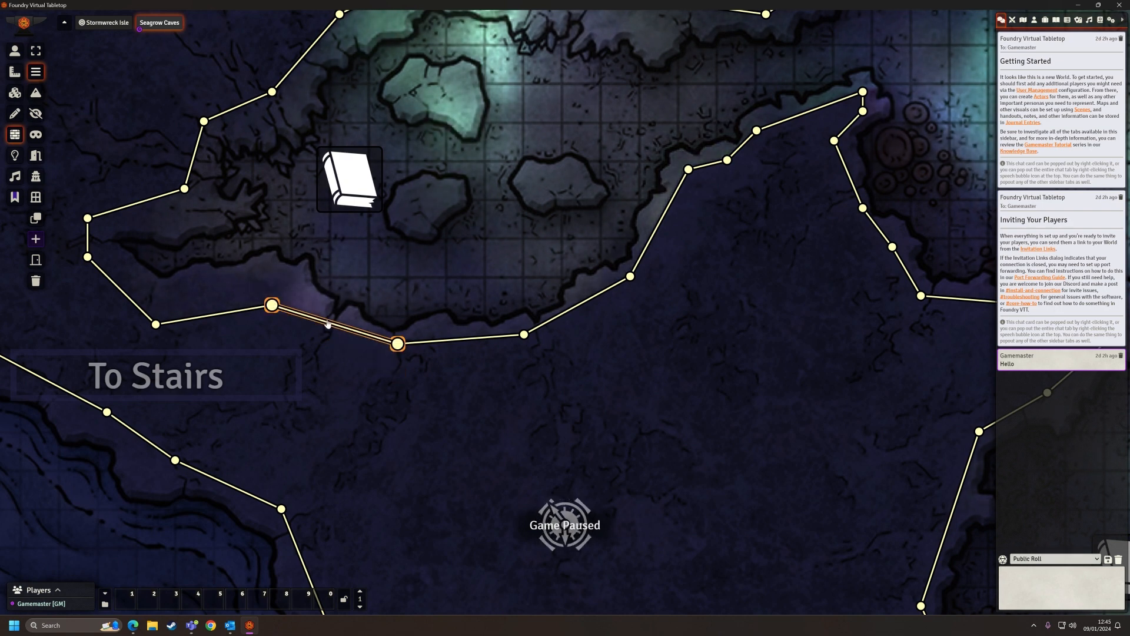
drag(272, 304, 262, 277)
drag(155, 324, 203, 277)
drag(155, 325, 204, 277)
drag(88, 259, 158, 300)
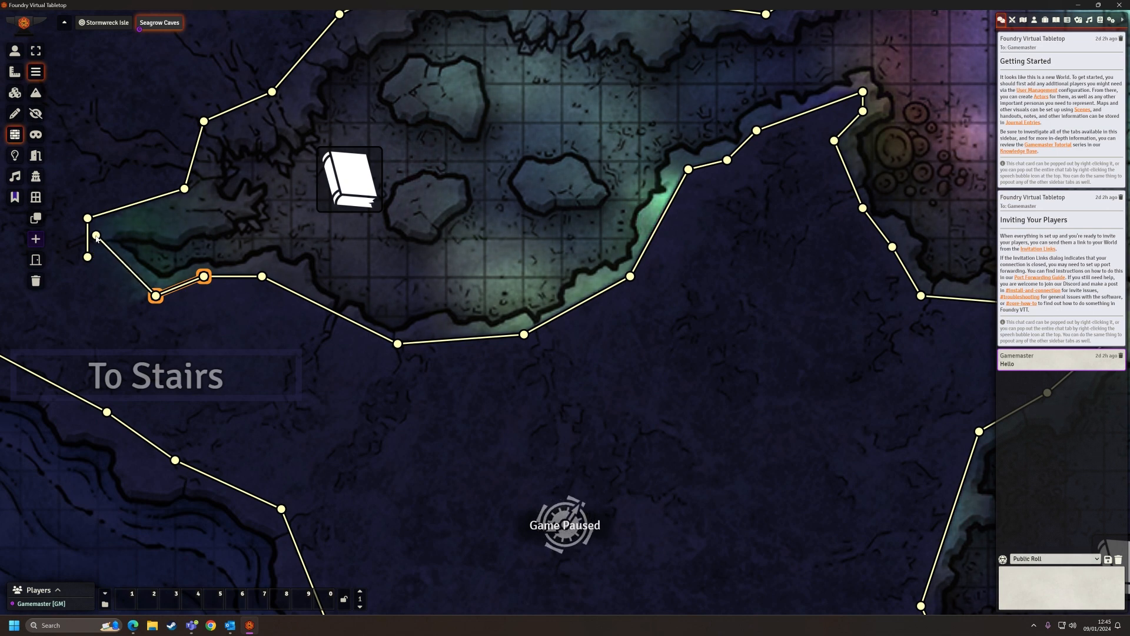
Reshape the wall around the western cavern's pointed west end, deleting the surplus short vertical segment and joining the remaining segments
mouse_move(97, 237)
mouse_down()
mouse_move(106, 224)
mouse_move(91, 224)
mouse_move(97, 237)
mouse_up()
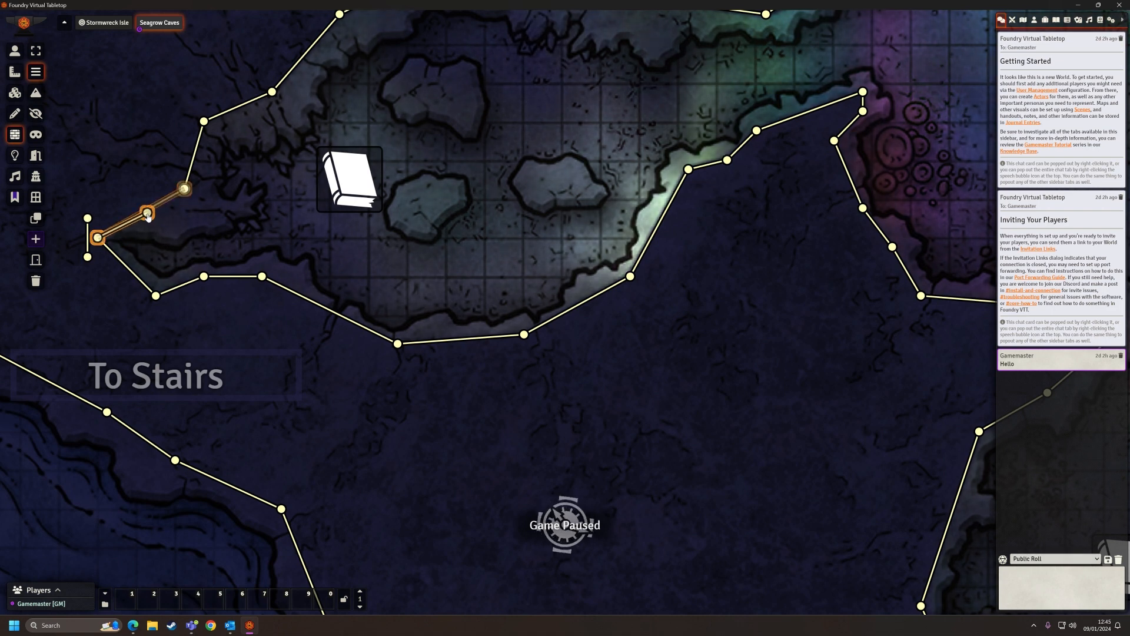
click(87, 223)
key(Delete)
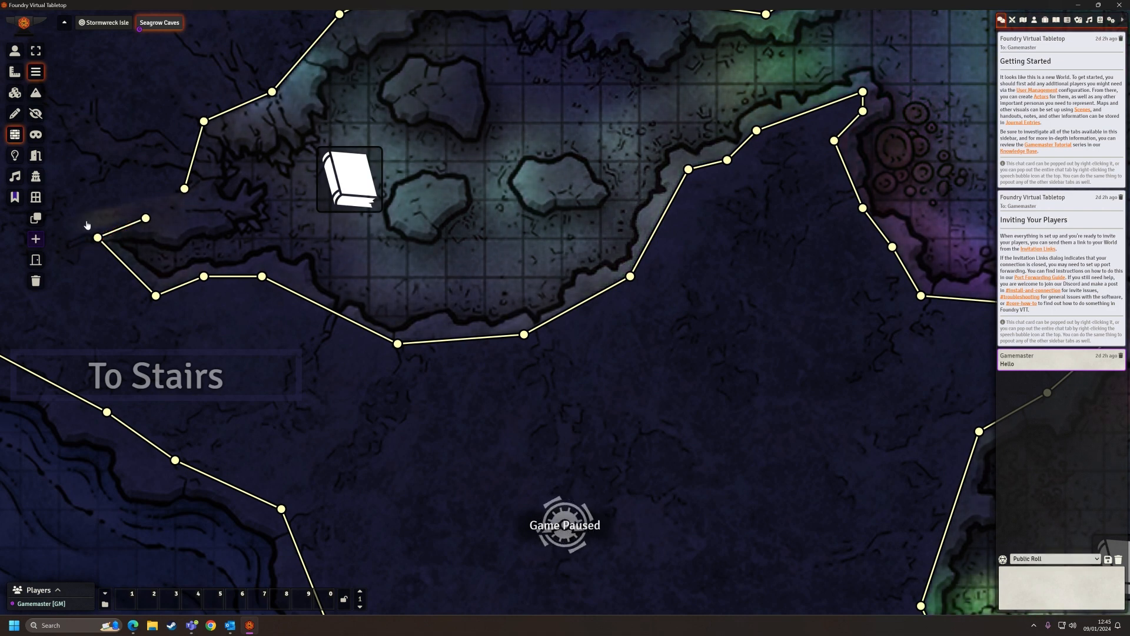
mouse_move(185, 189)
mouse_down()
mouse_move(206, 215)
mouse_move(147, 219)
mouse_up()
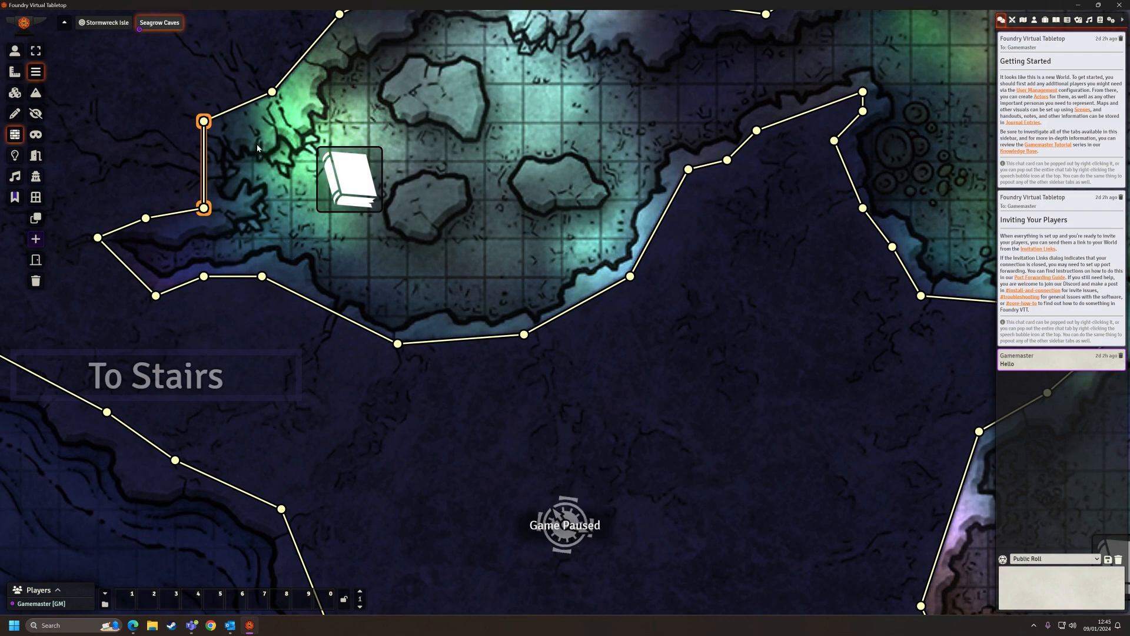
Lower the wall corner on the western cavern's west side and pull the northwest endpoints in to the jagged rock edge
drag(259, 146, 328, 285)
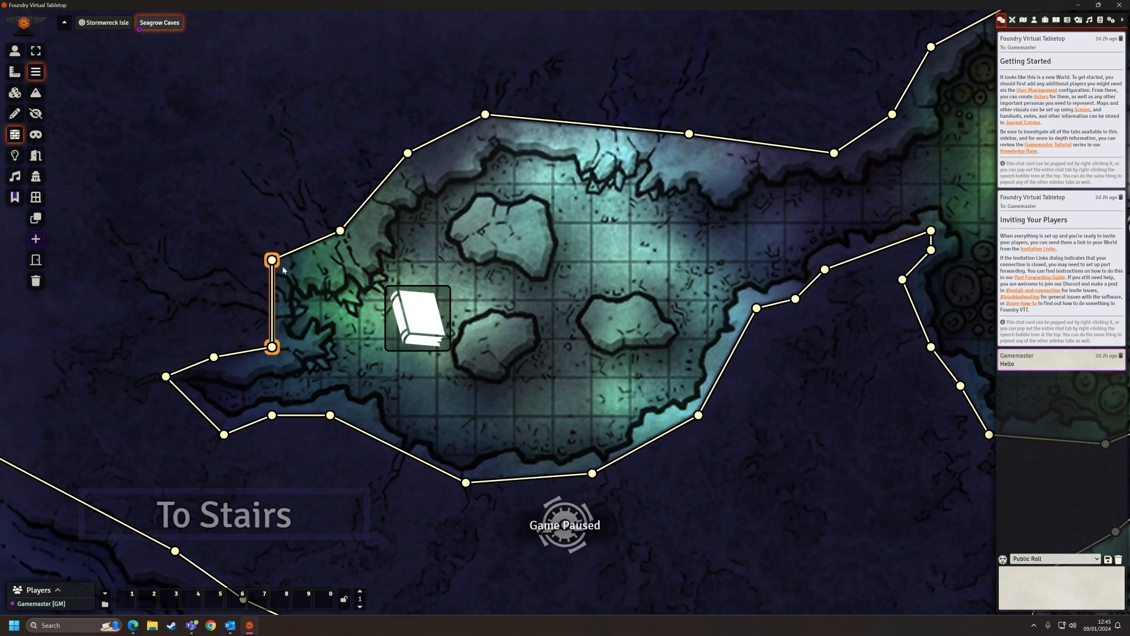
mouse_move(341, 230)
mouse_down()
mouse_move(273, 260)
mouse_move(270, 288)
mouse_up()
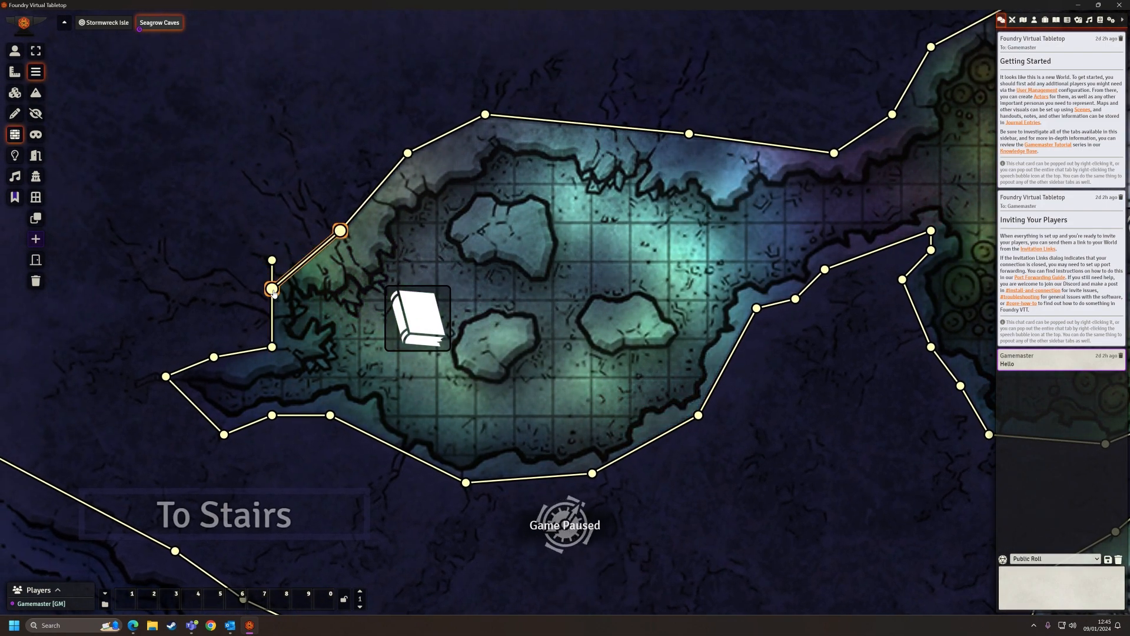
click(271, 292)
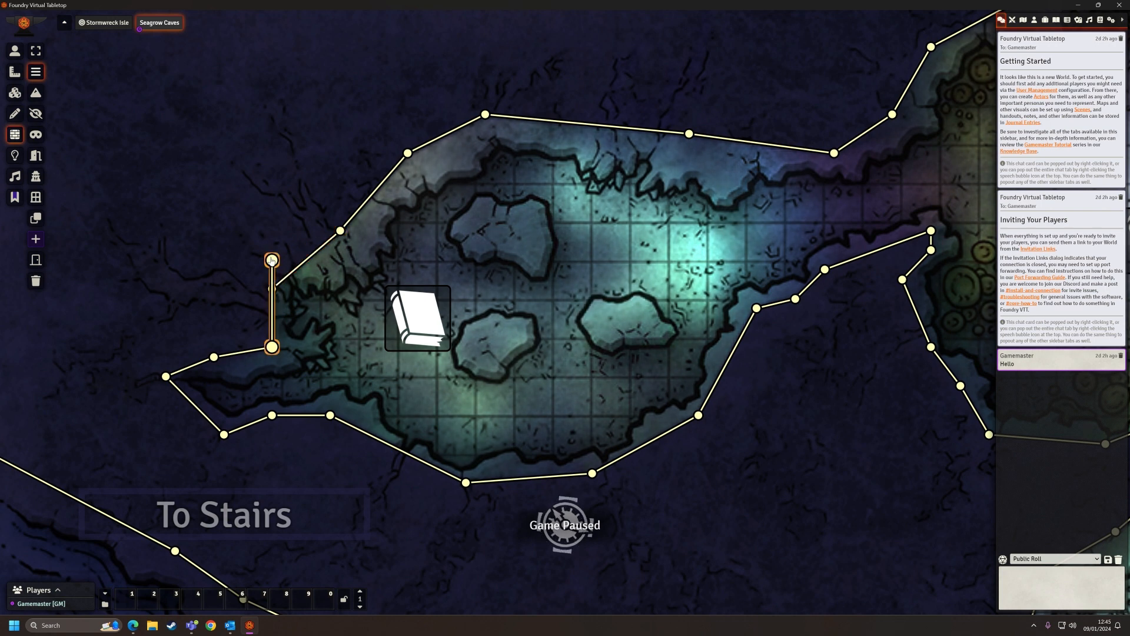
click(340, 230)
drag(341, 230, 359, 253)
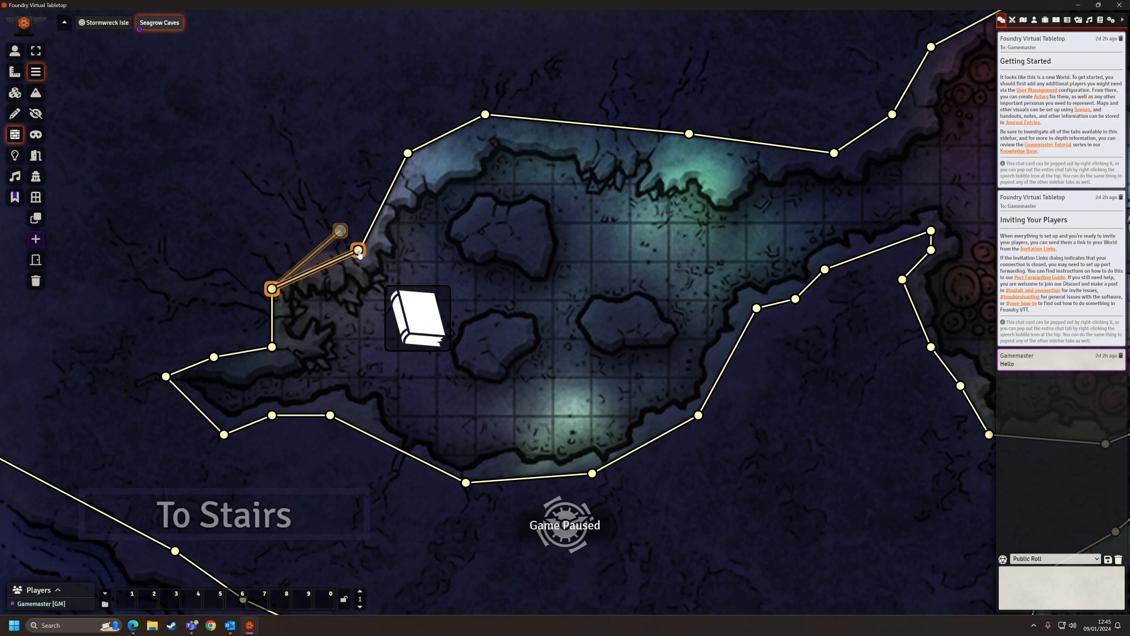
Move the wall endpoints along the western cavern's upper northwest edge closer to the rock and join the segments with a connecting wall
click(408, 153)
drag(408, 153, 411, 166)
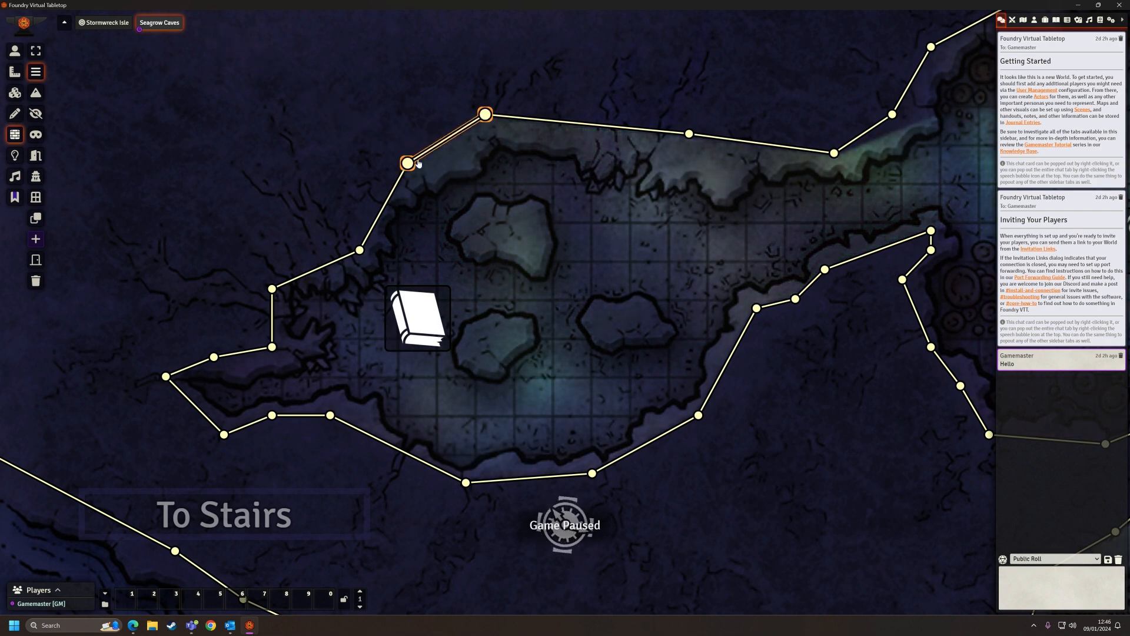
drag(415, 173, 409, 170)
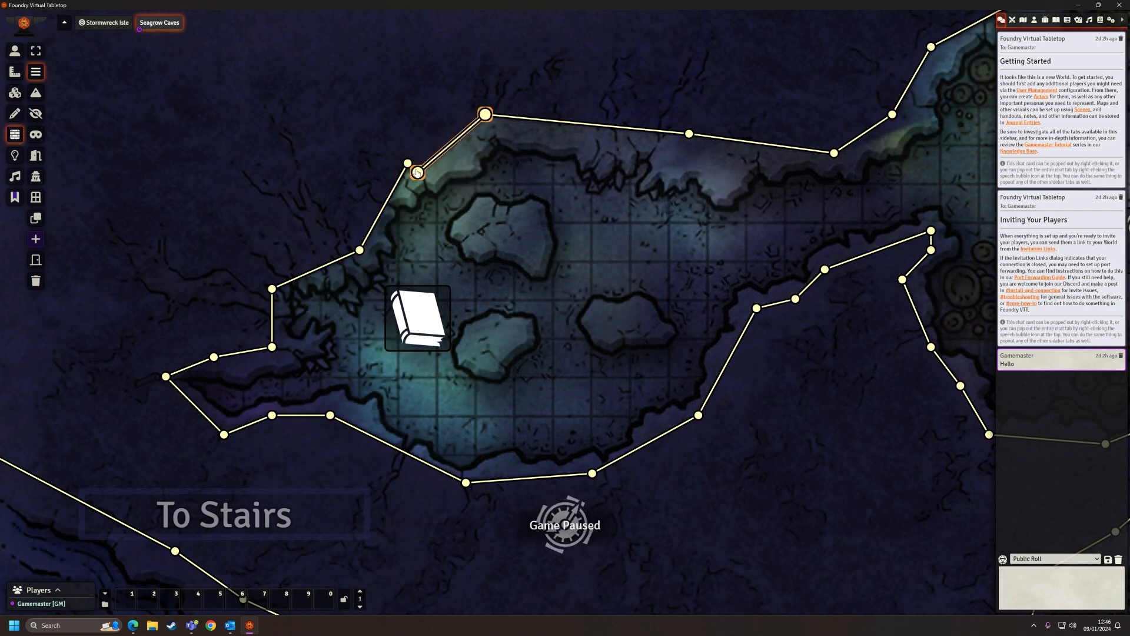
drag(485, 113, 457, 156)
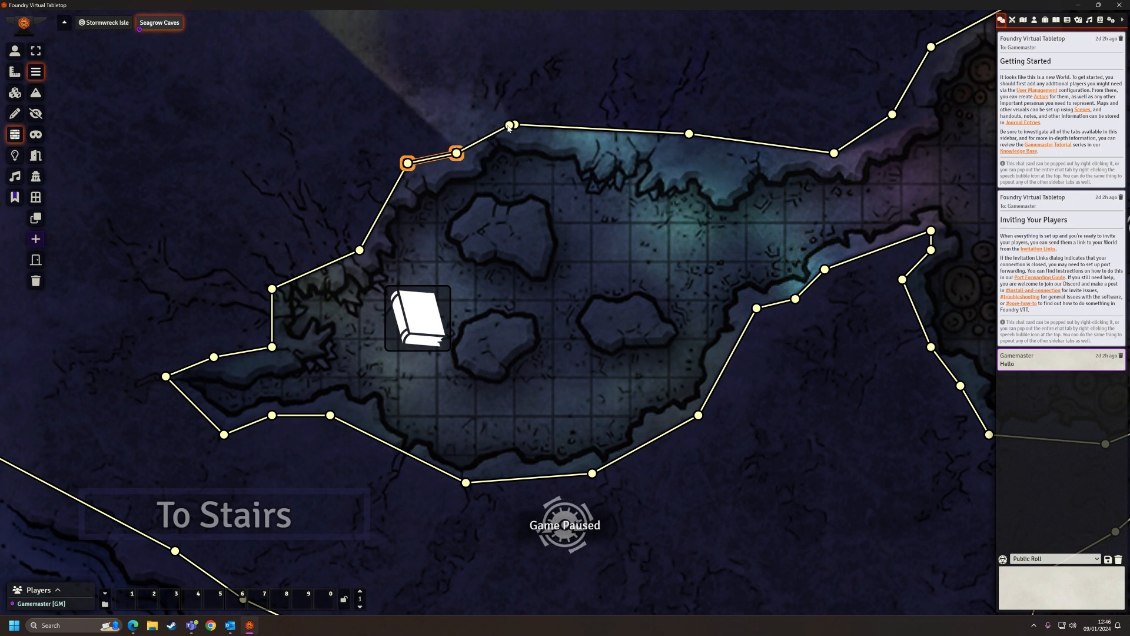
drag(503, 127, 517, 128)
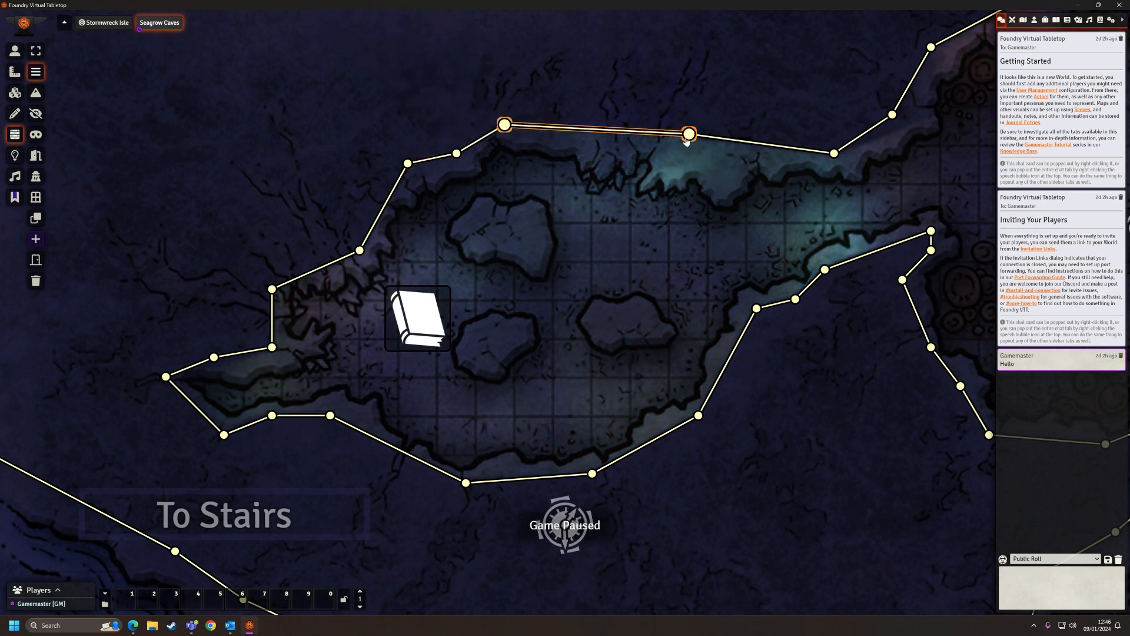
Reshape the western cavern's northern wall around the downward rock bulge, adding short segments to close the gap
drag(610, 156, 612, 154)
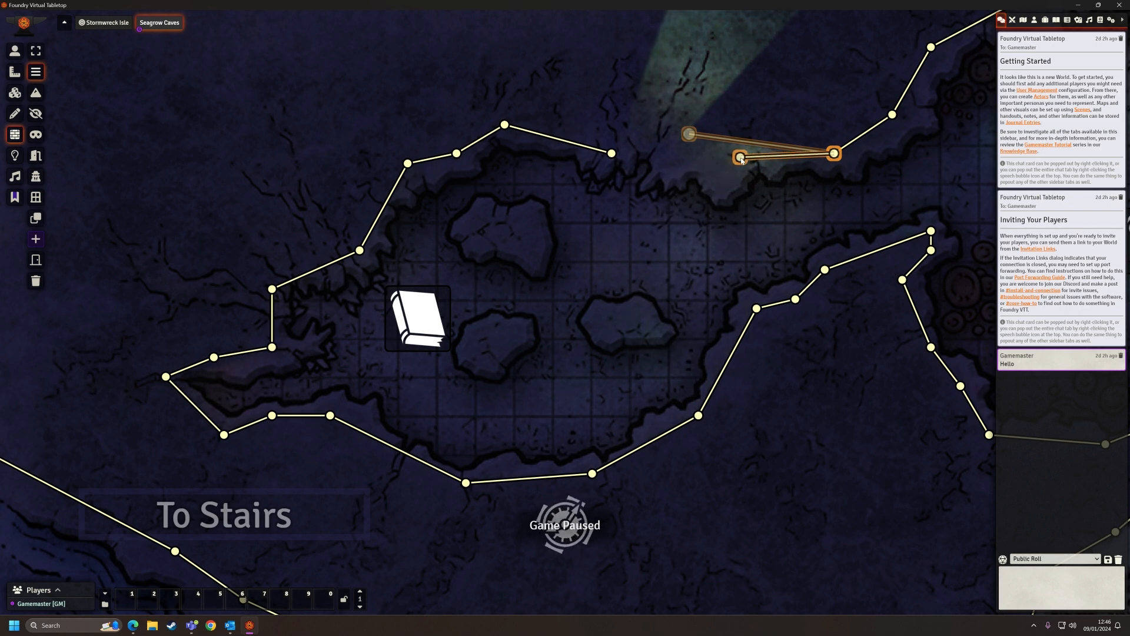
drag(741, 160, 742, 160)
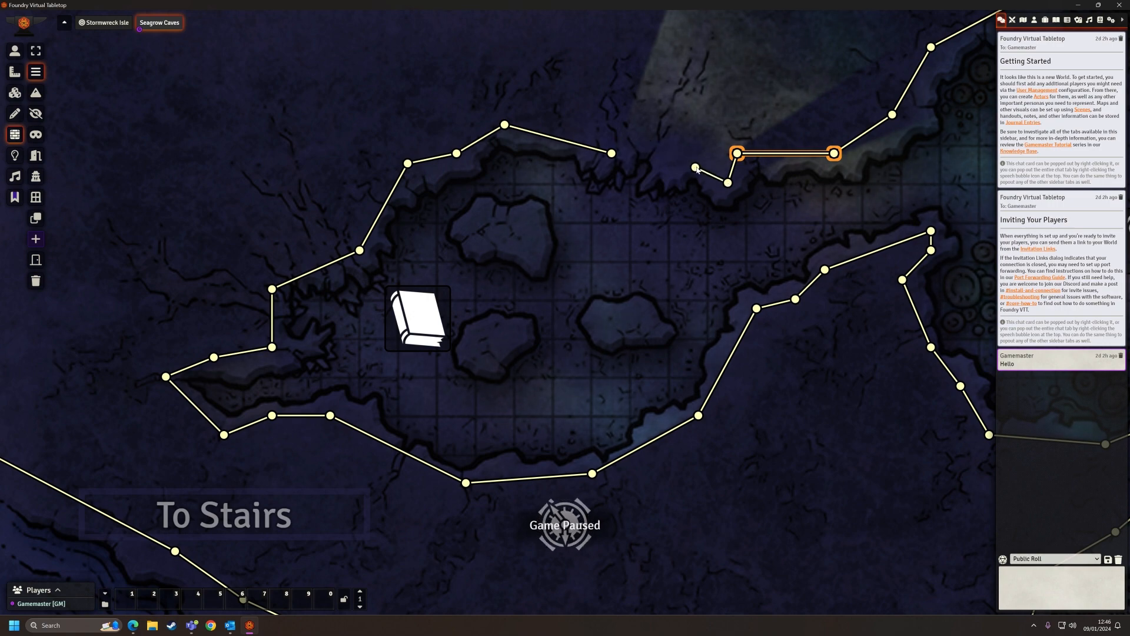
drag(698, 166, 626, 158)
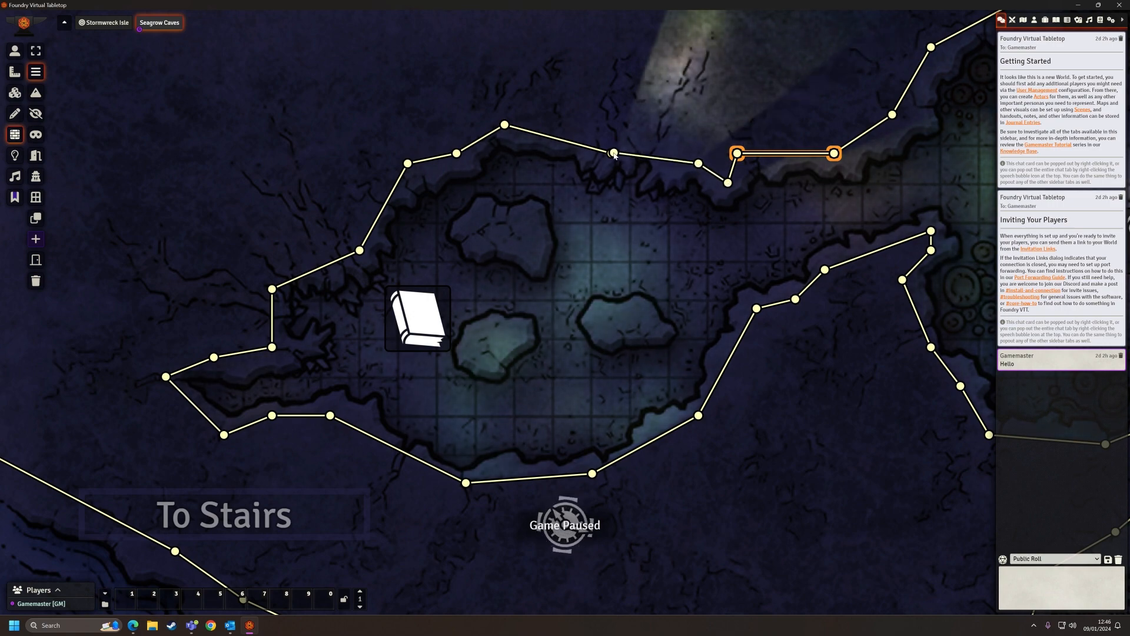
Move the wall endpoints from the passage between the western and northern caverns up along the northern cavern's northwest edge, joining the segments
drag(740, 119, 406, 238)
drag(582, 238, 585, 237)
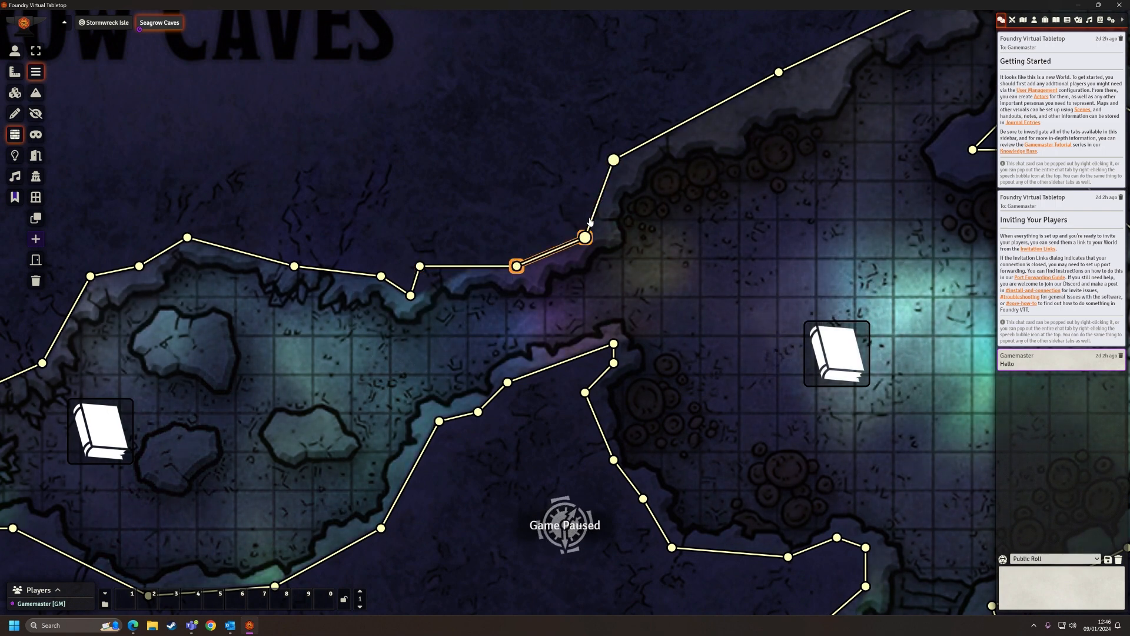
drag(613, 161, 615, 170)
drag(817, 167, 715, 281)
drag(681, 190, 601, 234)
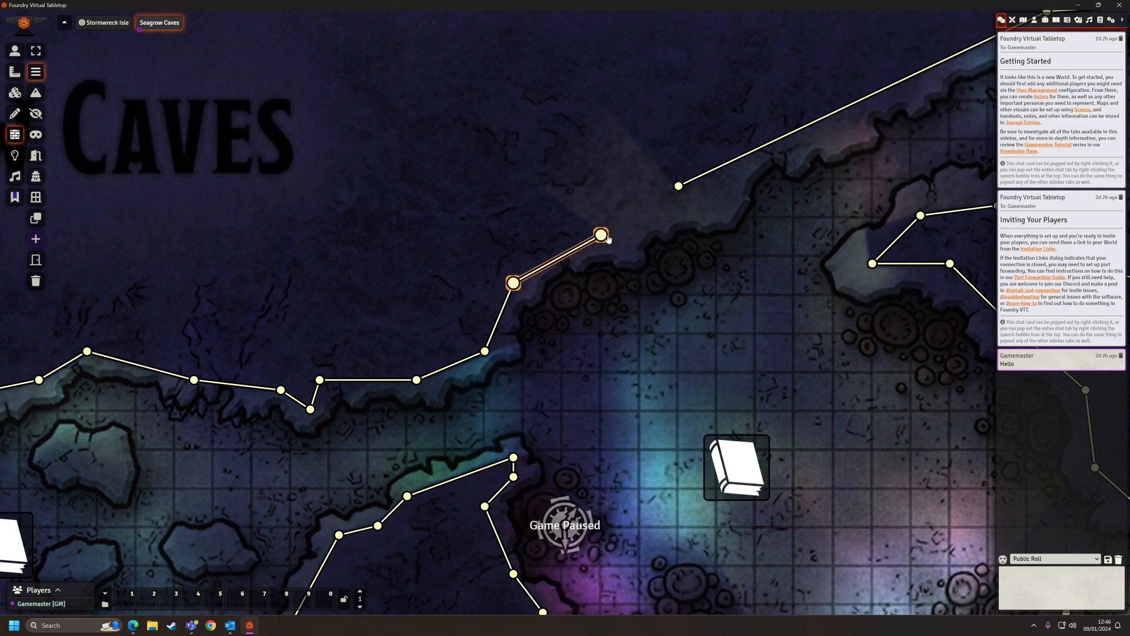
Close the gap in the northern cavern's northwest wall by adding short segments and moving the long wall's lower end to the rock corner
mouse_move(650, 227)
mouse_down()
mouse_move(719, 206)
mouse_move(713, 266)
mouse_move(517, 306)
mouse_up()
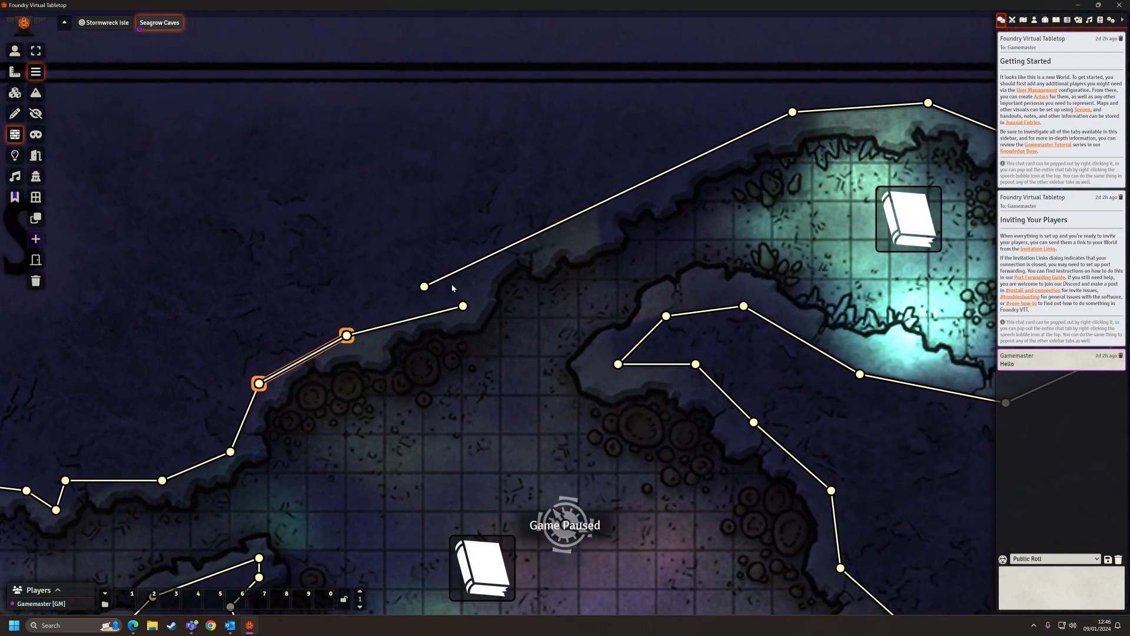
drag(424, 286, 493, 262)
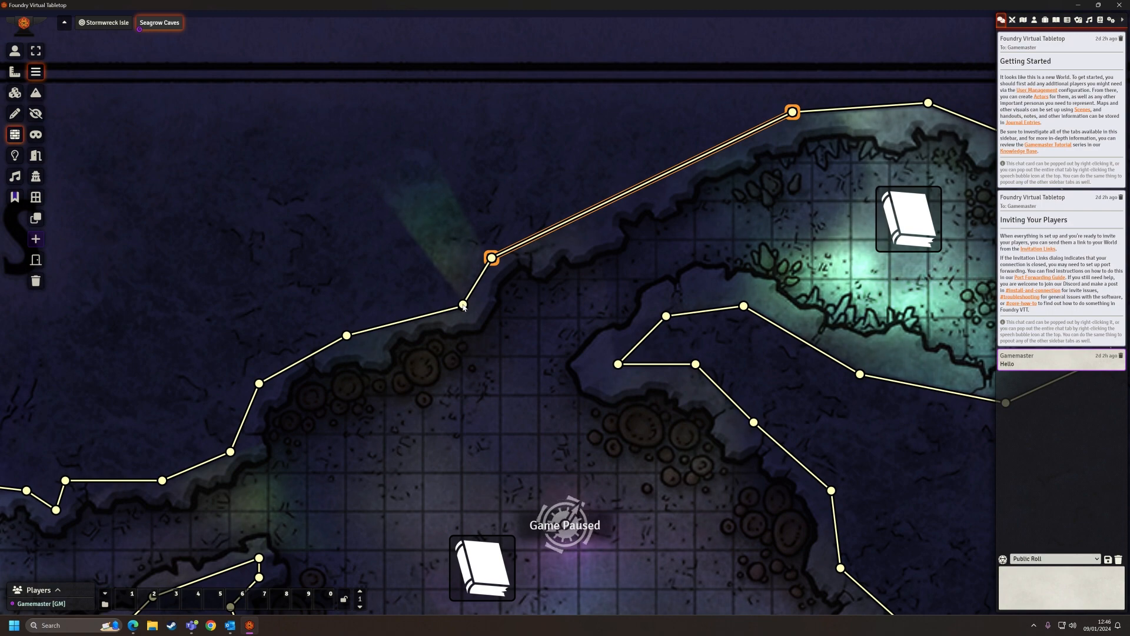
drag(462, 307, 510, 340)
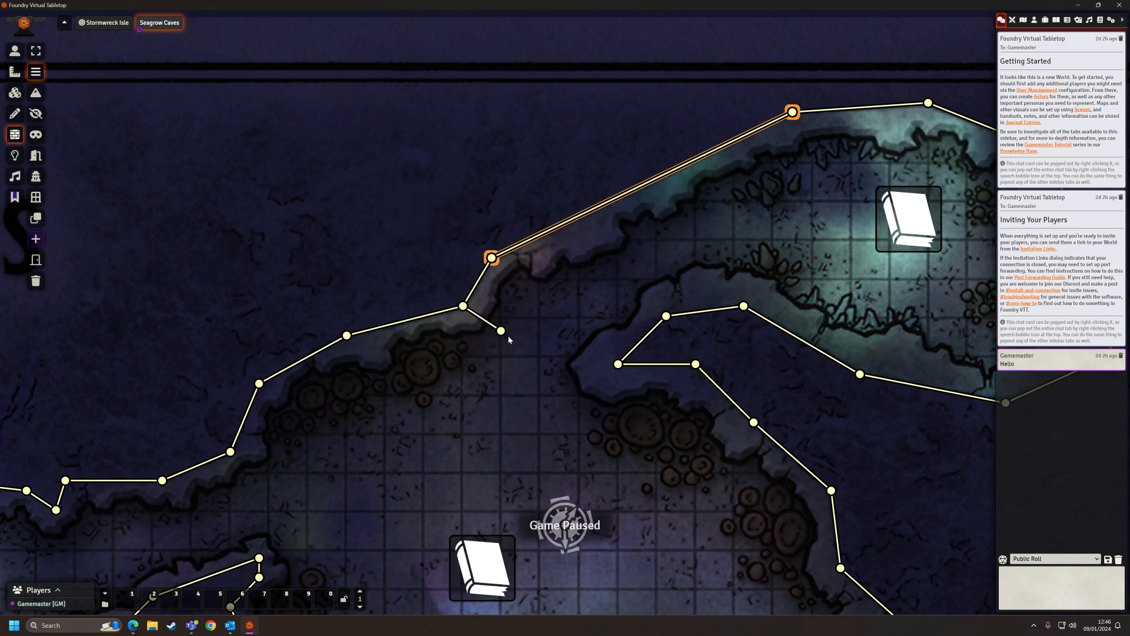
right_click(498, 314)
Lower the wall endpoints along the northeast cave's northern edge toward the rock and join the segments
drag(781, 180, 548, 252)
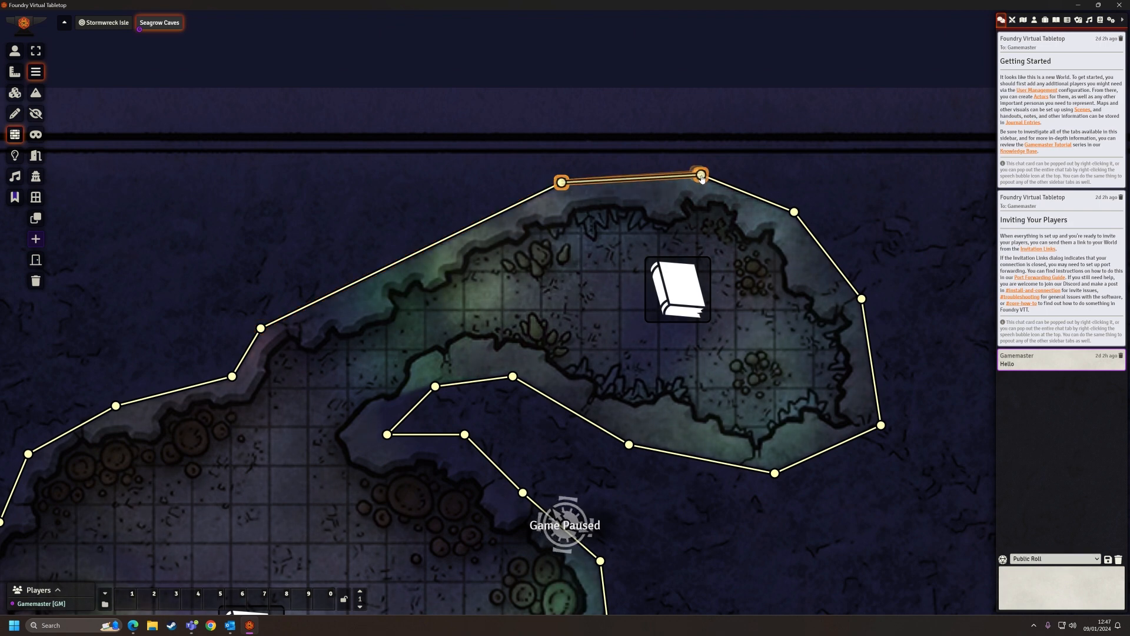
mouse_move(710, 184)
mouse_down()
mouse_move(724, 187)
mouse_move(706, 184)
mouse_up()
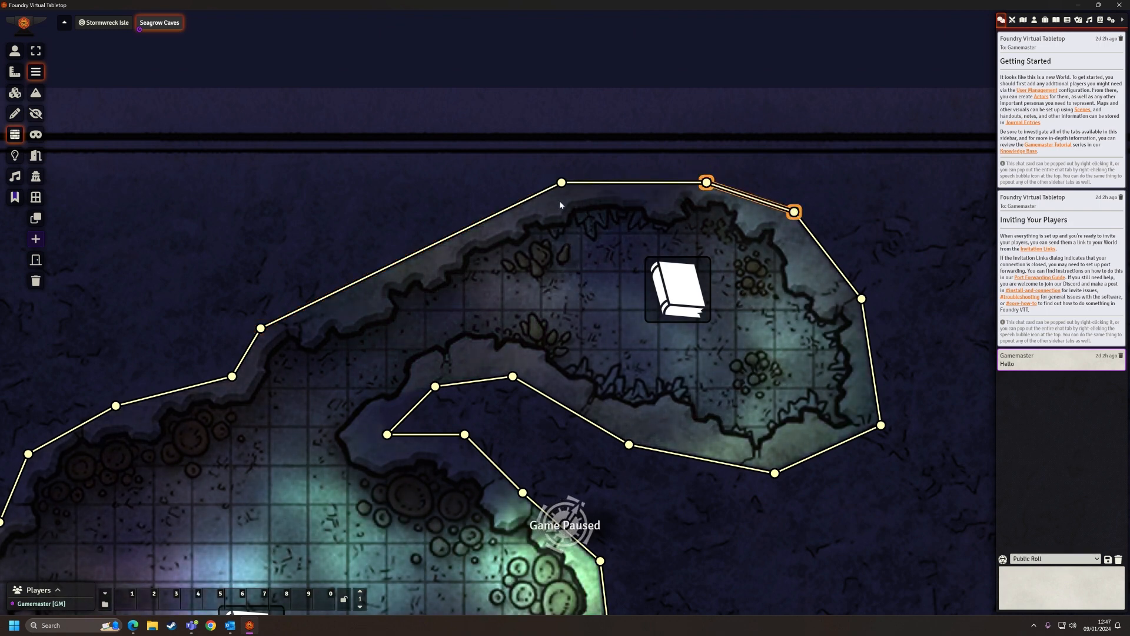
drag(561, 182, 552, 194)
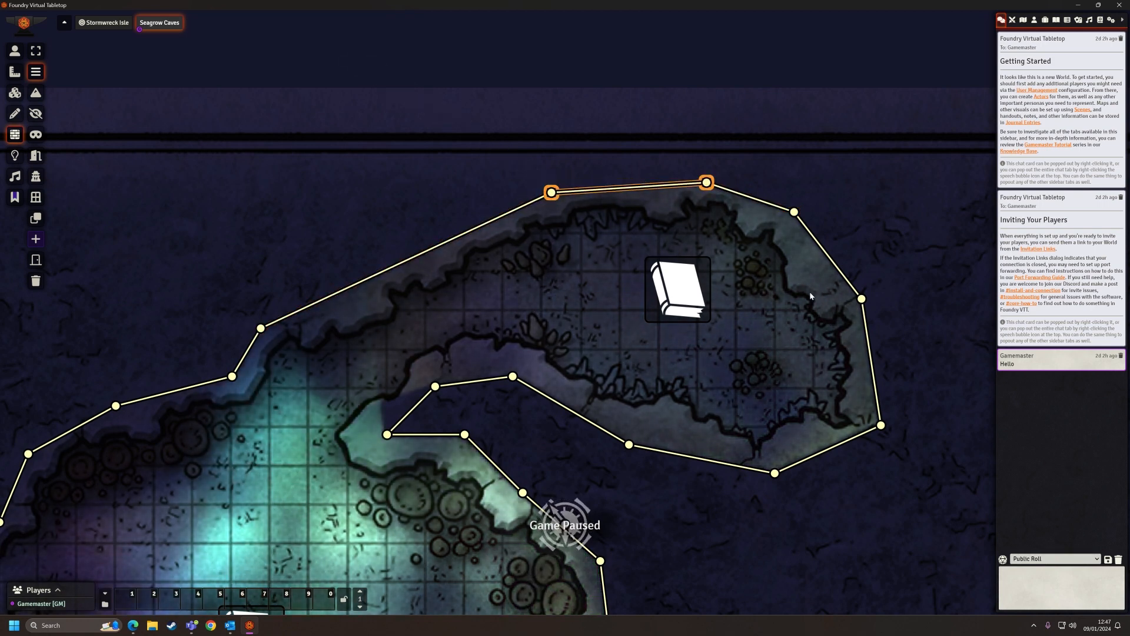
Move the wall endpoints along the northeast cave's eastern side closer to the rock outline and join the segments
click(793, 212)
drag(793, 212, 783, 212)
click(793, 213)
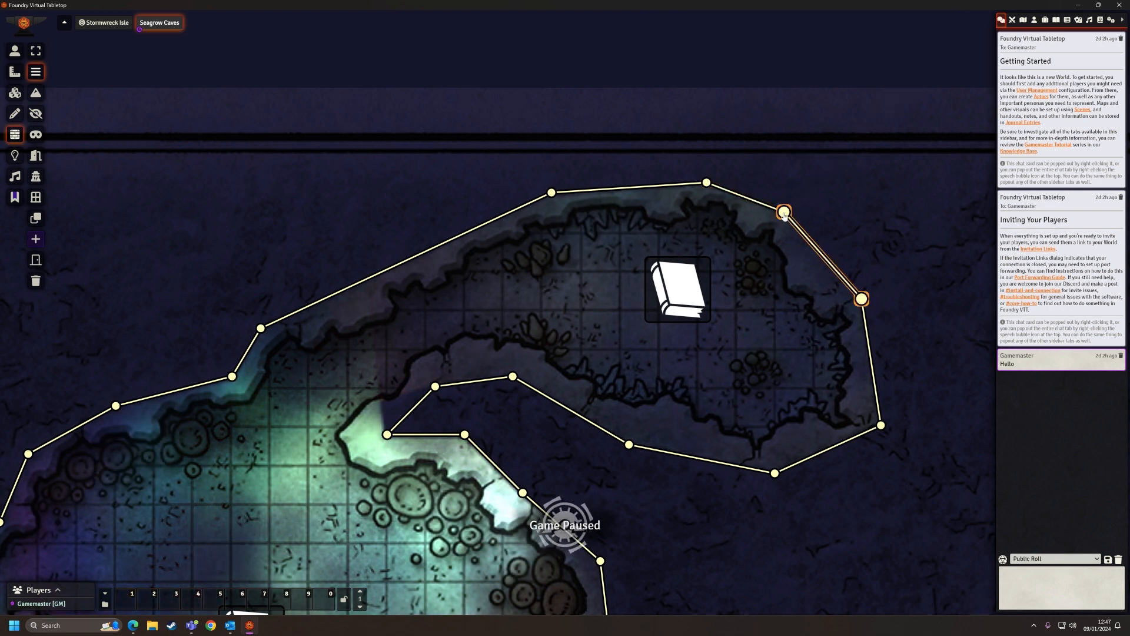
drag(861, 298, 861, 318)
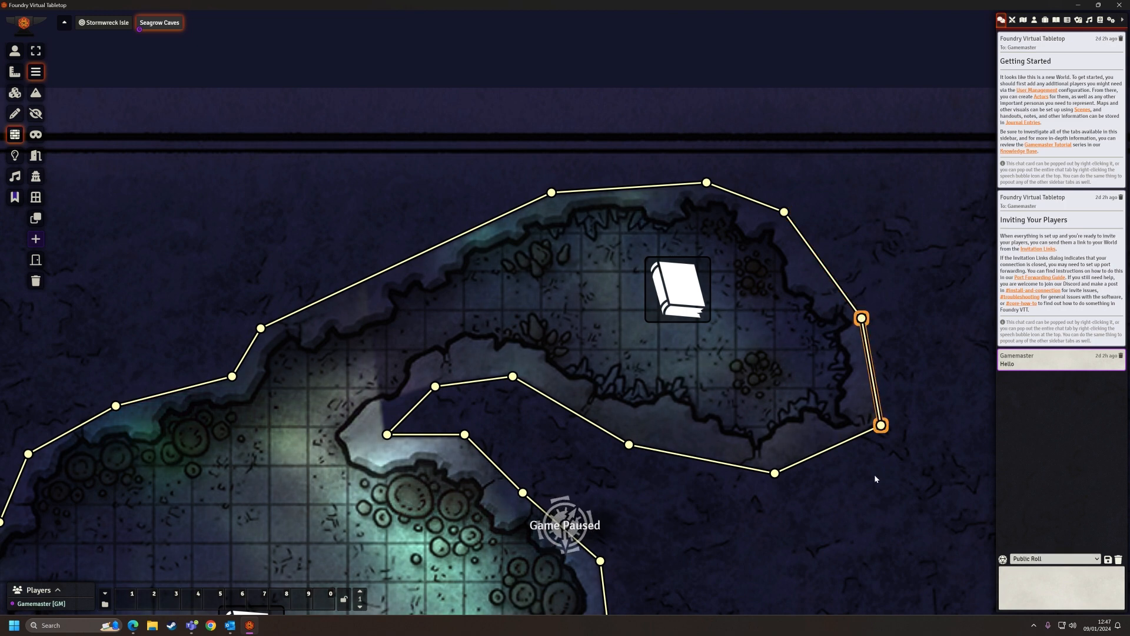
drag(886, 428, 871, 425)
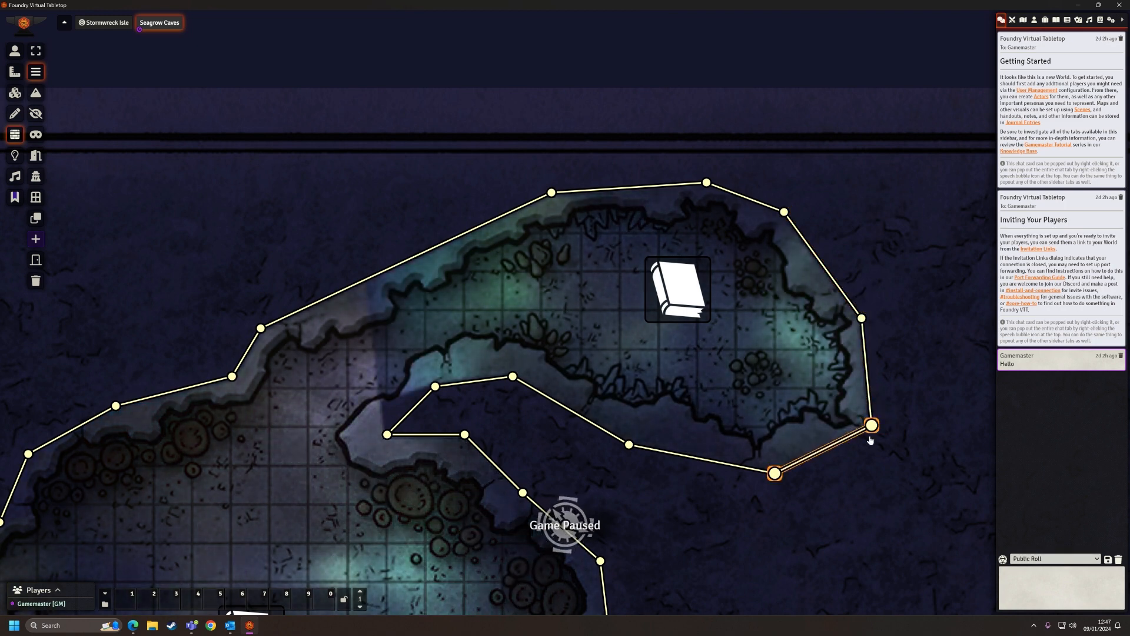
Raise the wall endpoints along the northeast cave's southern edge to follow the rock and join the segments
drag(760, 460, 755, 455)
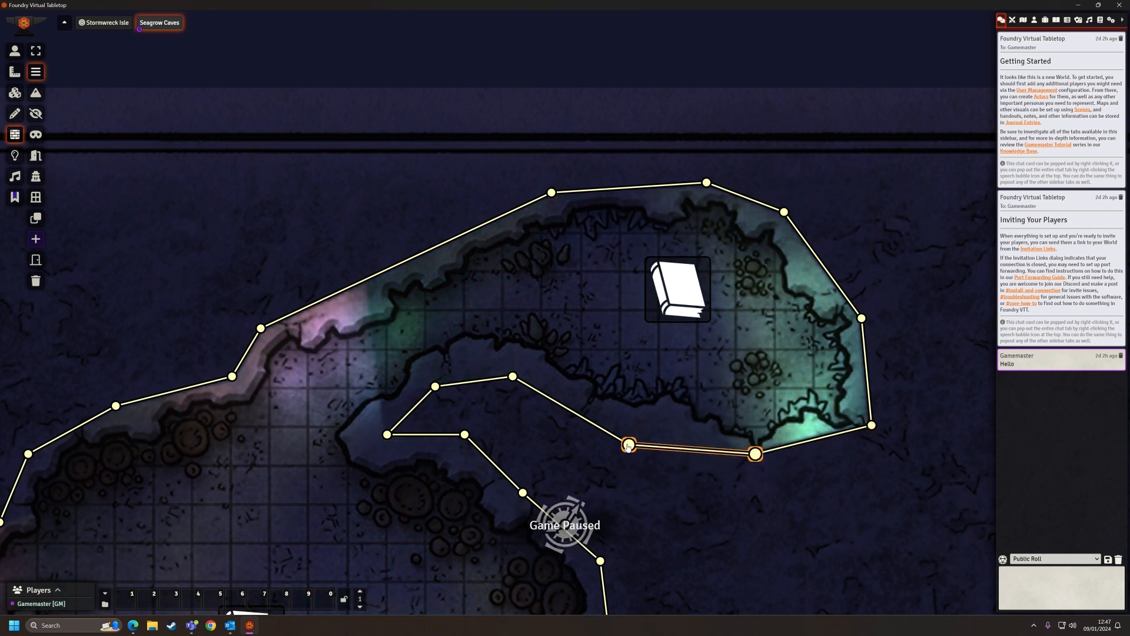
drag(628, 446, 668, 425)
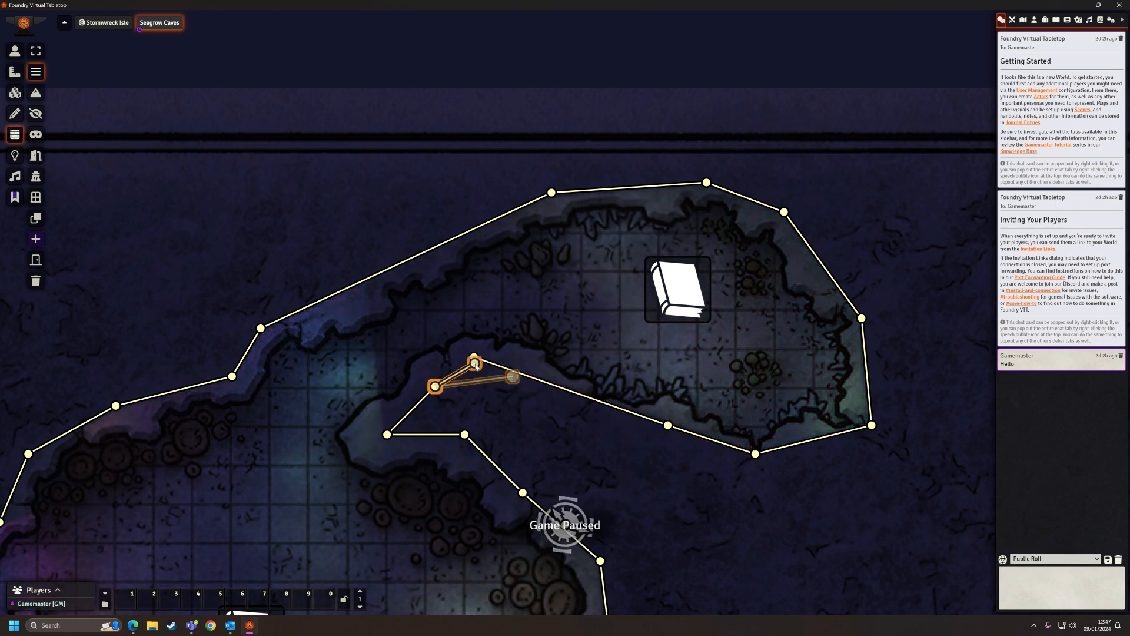
drag(434, 384, 424, 376)
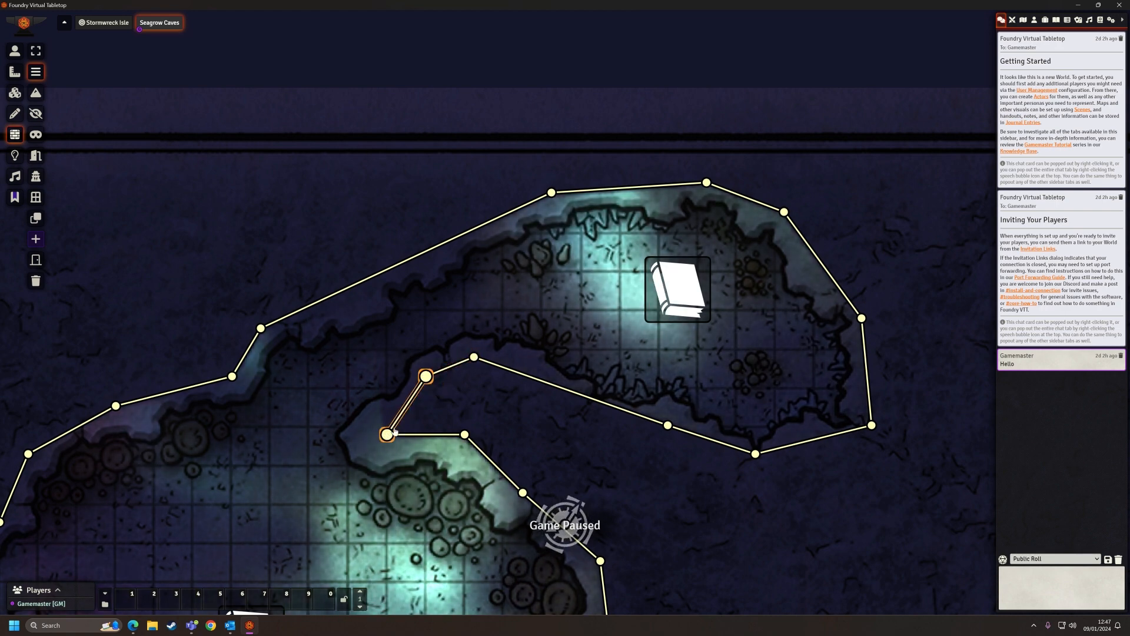
Move the wall endpoints along the rock spur between the central cavern and the northeast cave toward the rock outline and join the segments
drag(387, 434, 368, 434)
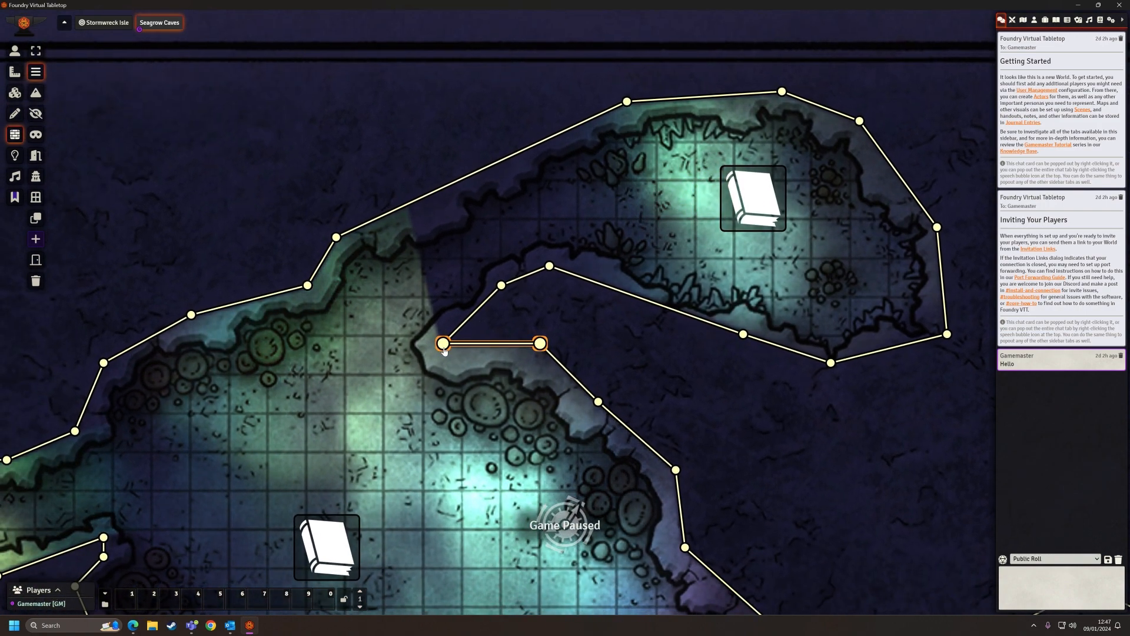
drag(443, 343, 443, 354)
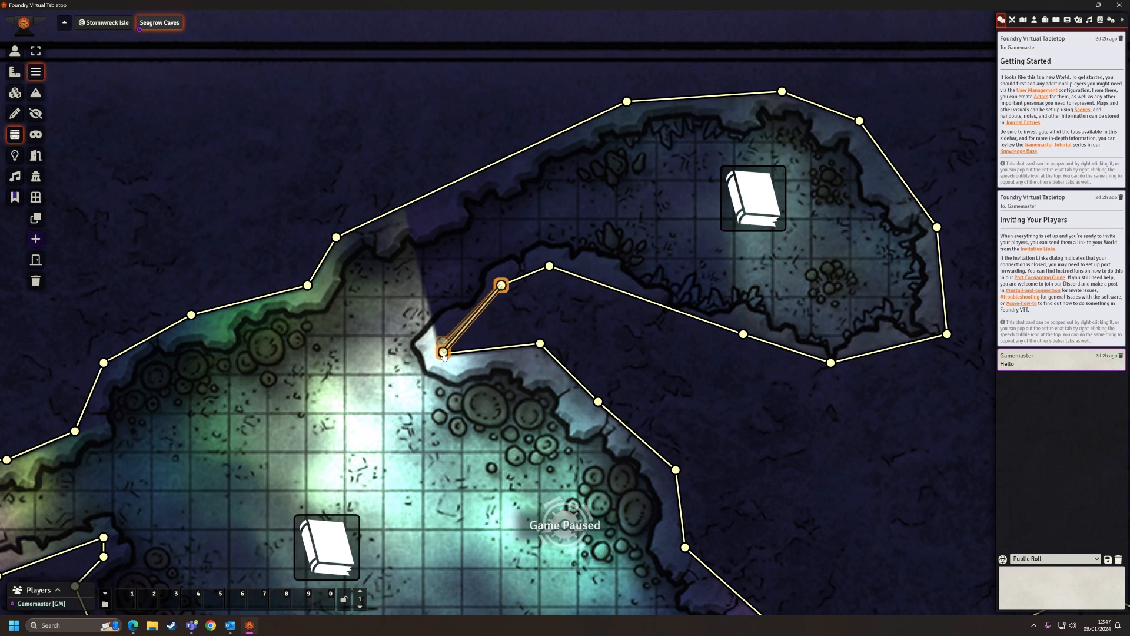
drag(539, 343, 541, 356)
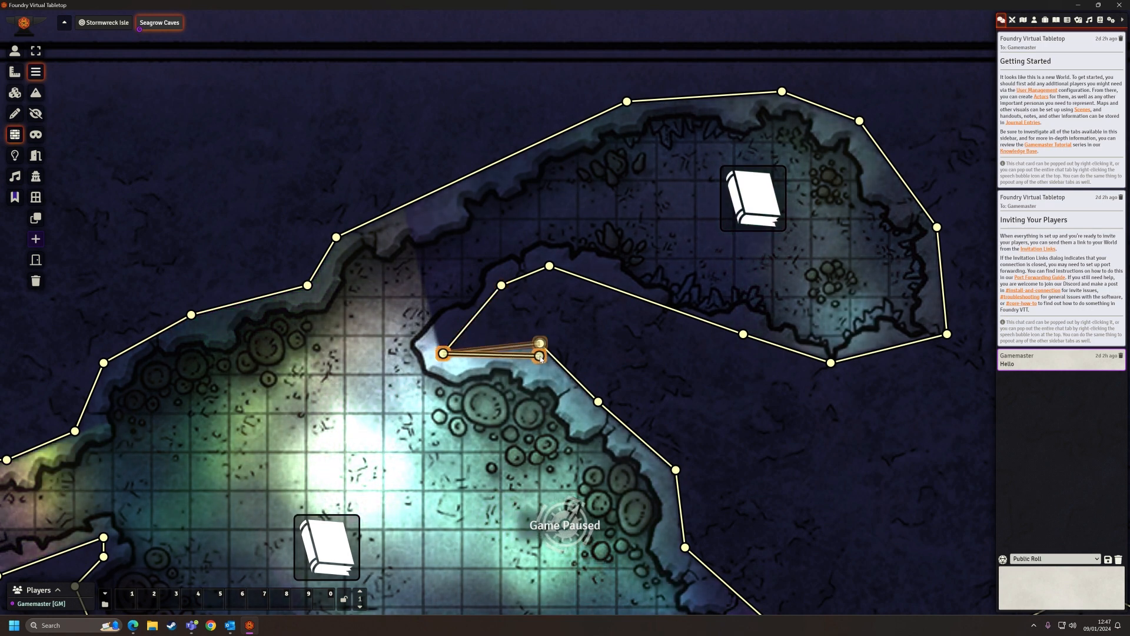
click(541, 357)
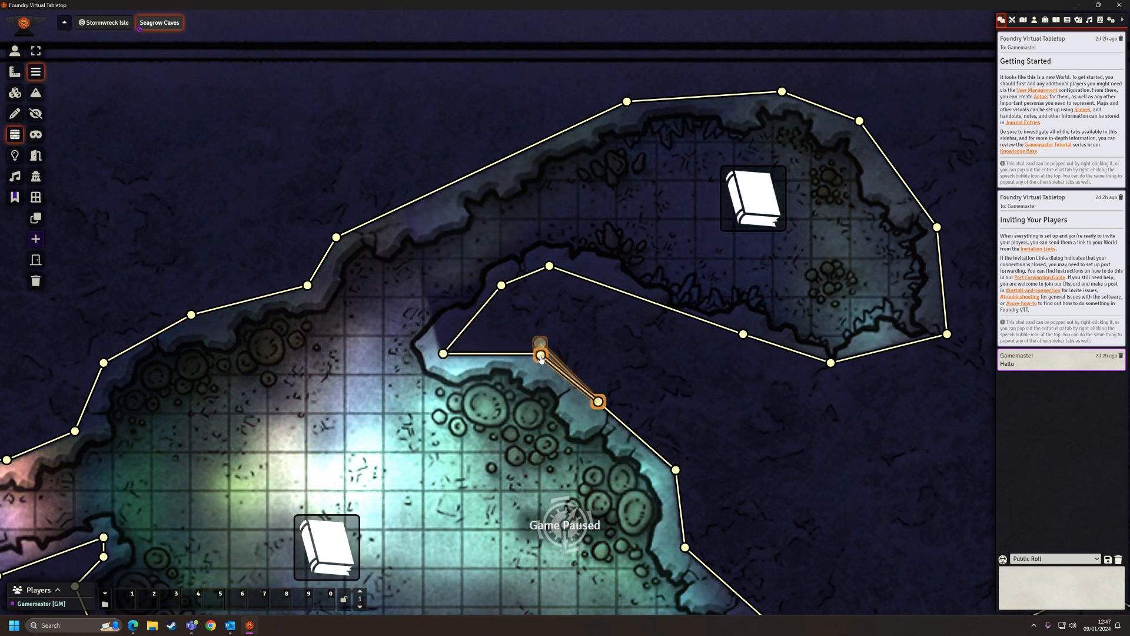
drag(677, 413, 630, 324)
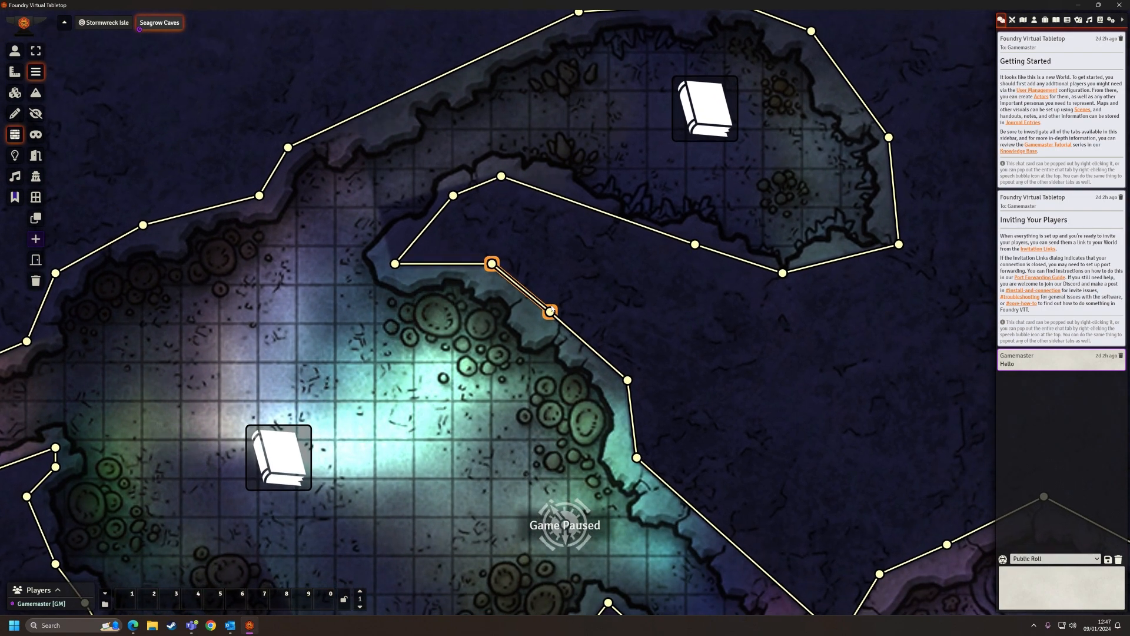
drag(552, 315, 540, 321)
Lower the wall endpoints at the rock corner between the central cavern and the eastern pool cave to follow the rock
drag(714, 410, 682, 289)
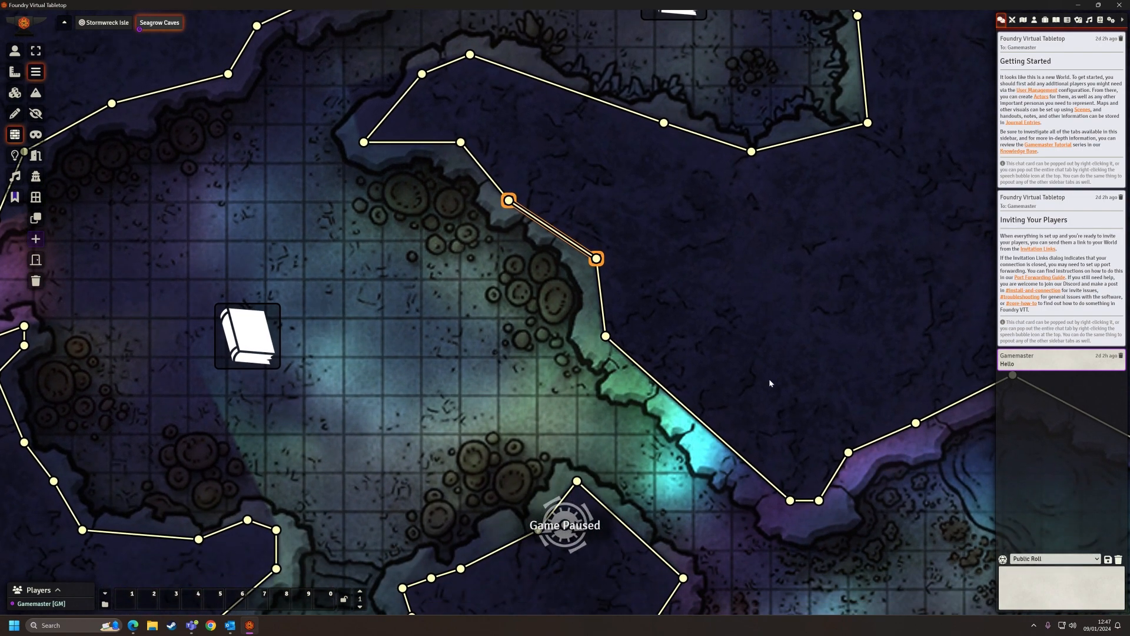
drag(736, 401, 688, 272)
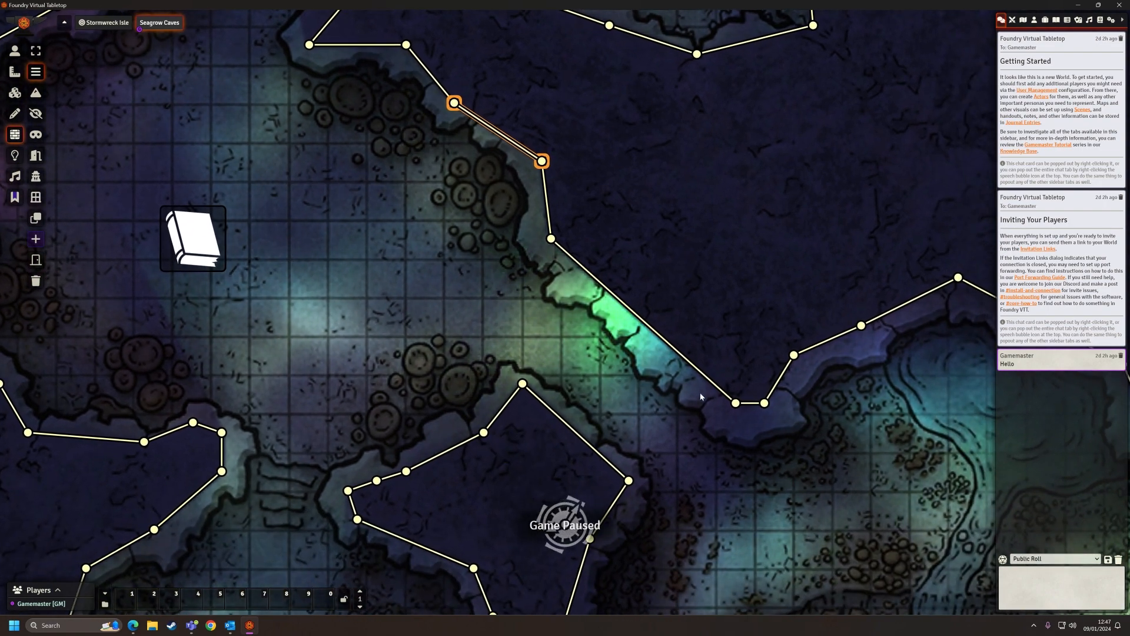
mouse_move(735, 403)
mouse_down()
mouse_move(701, 396)
mouse_move(618, 316)
mouse_move(736, 423)
mouse_move(749, 403)
mouse_move(784, 412)
mouse_up()
drag(793, 355, 793, 374)
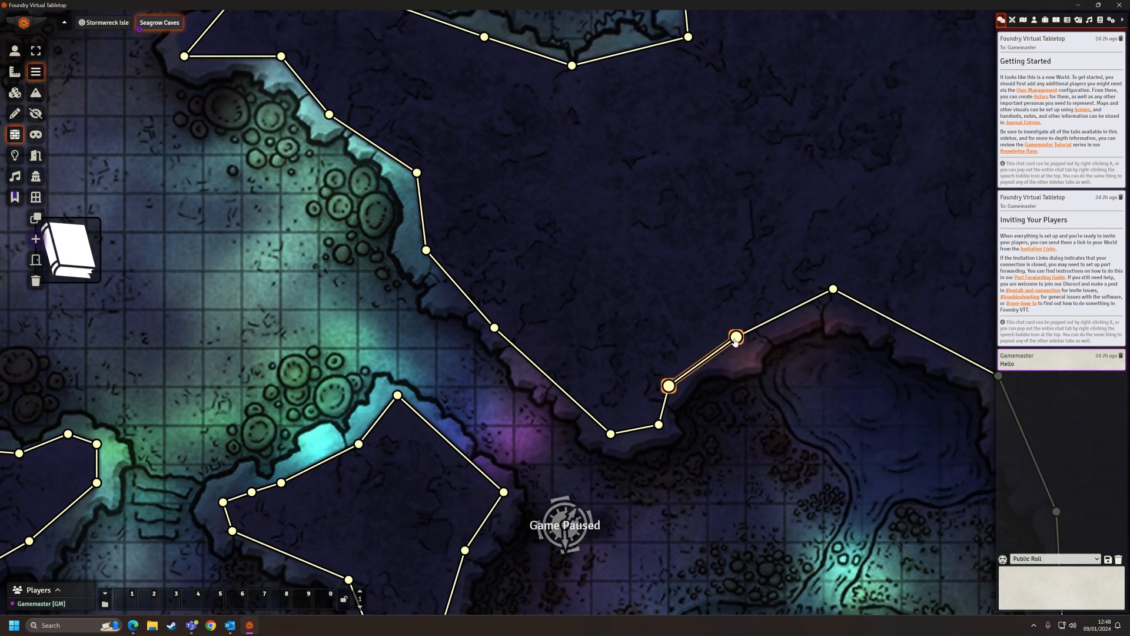
Move the wall endpoints along the pool cave's northern and northeastern edge closer to the rock and join the segments
drag(736, 337, 728, 346)
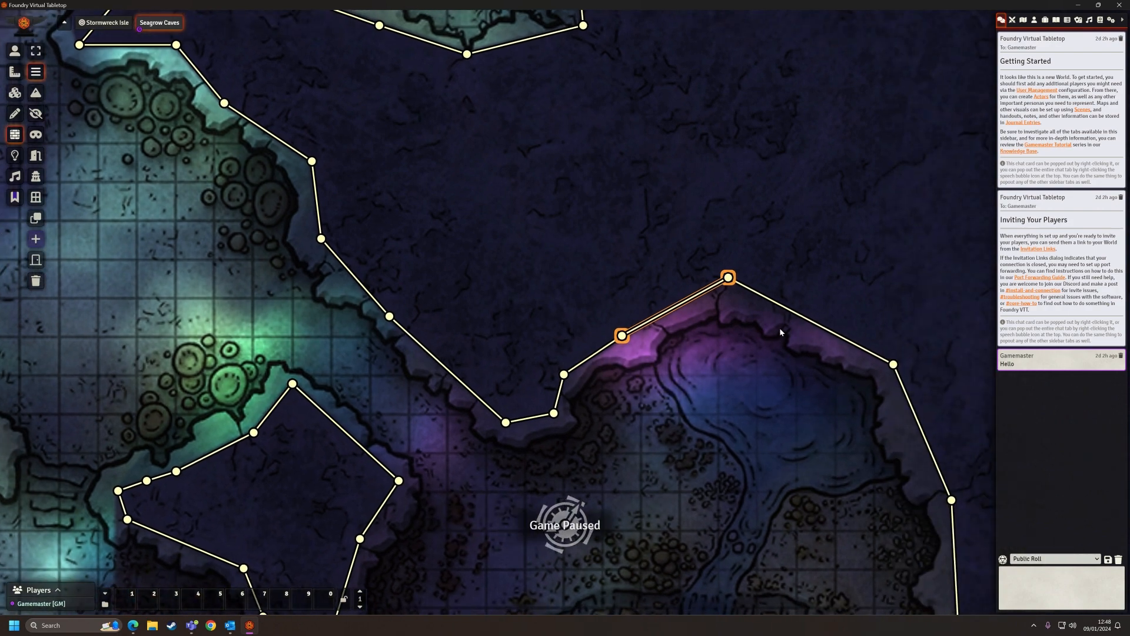
drag(728, 278, 718, 296)
drag(762, 391, 575, 240)
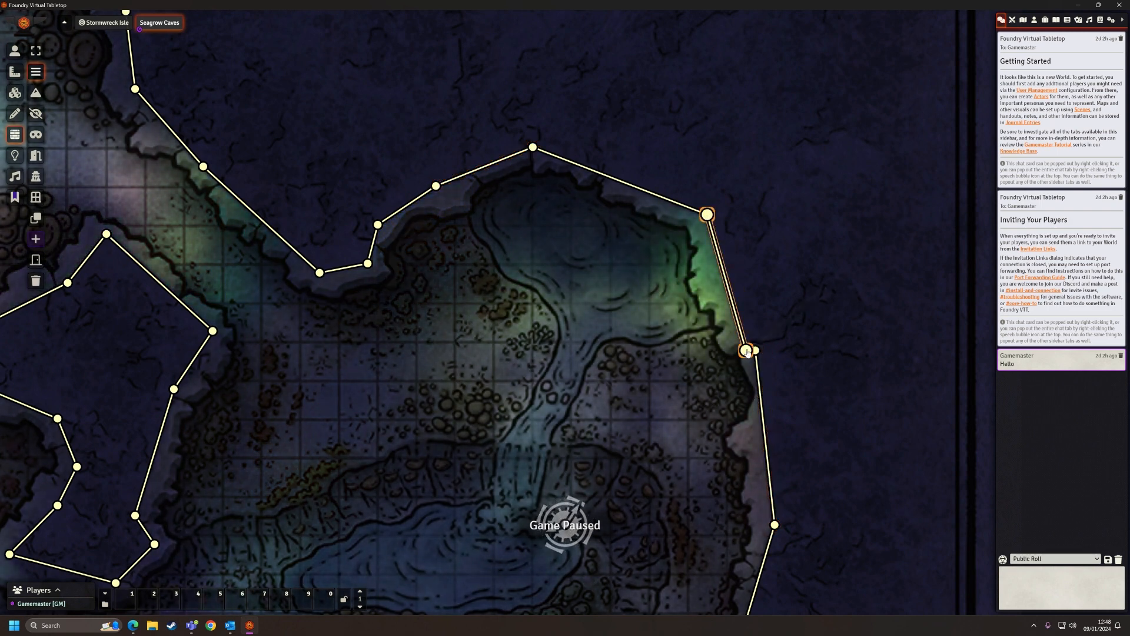
drag(755, 351, 756, 351)
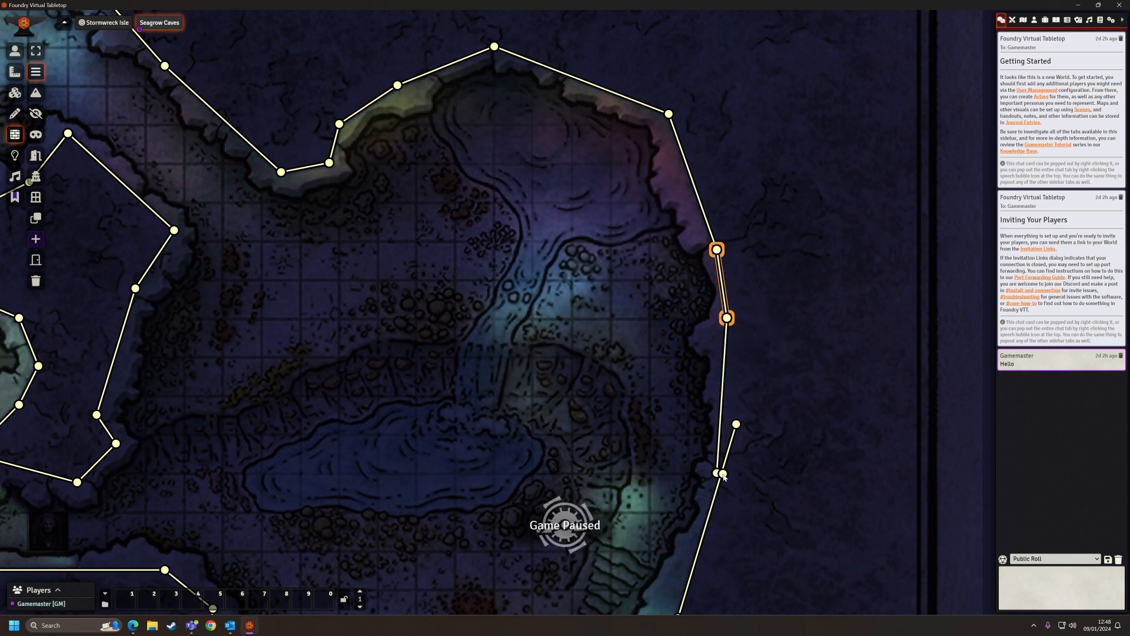
Join the wall segments along the pool cave's eastern side and raise the endpoints beside the small eastern stairs toward the rock
drag(723, 474, 716, 473)
drag(742, 428, 726, 474)
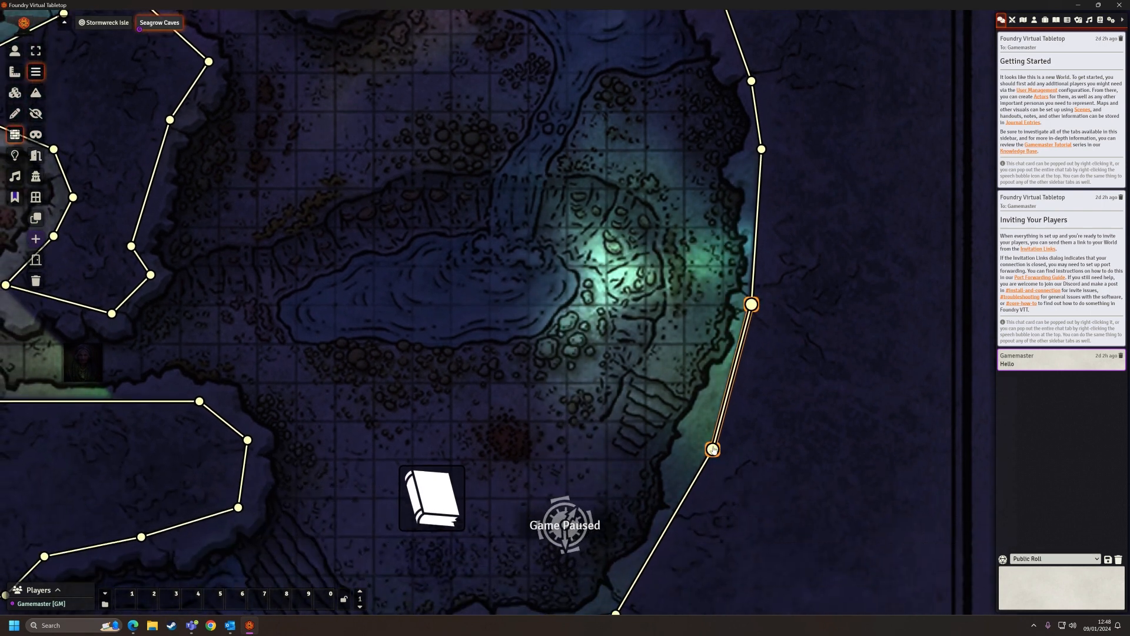
drag(712, 449, 712, 410)
drag(713, 450, 712, 410)
Reshape the walls along the pool cave's southern edge with short segments that follow the rock to the foot of the large stairs
drag(762, 471, 804, 273)
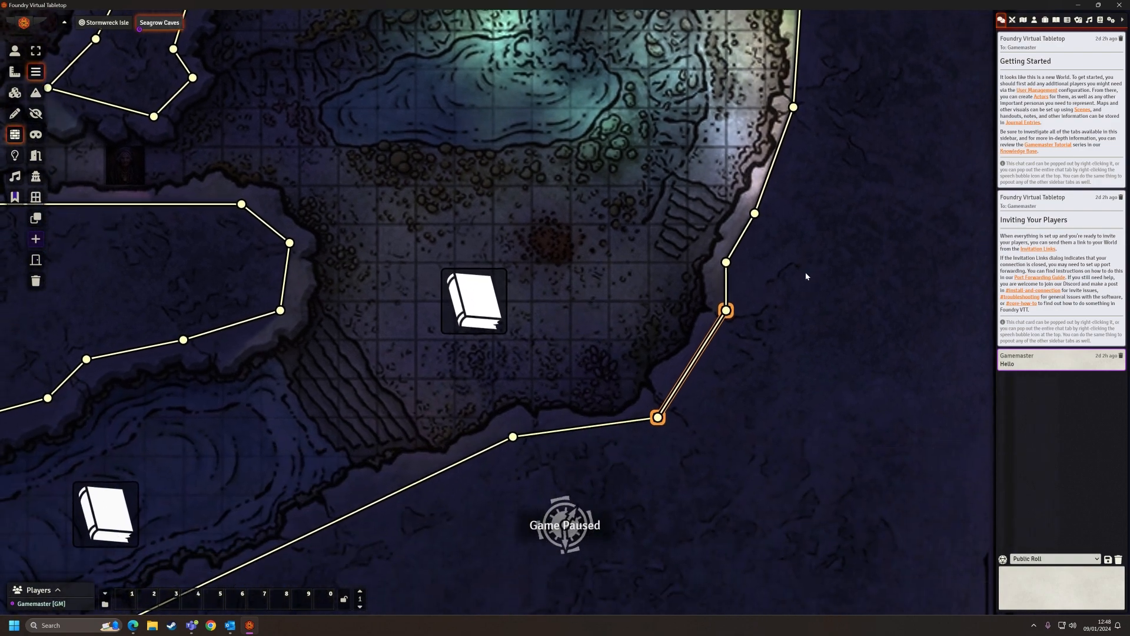
key(Down)
key(Left)
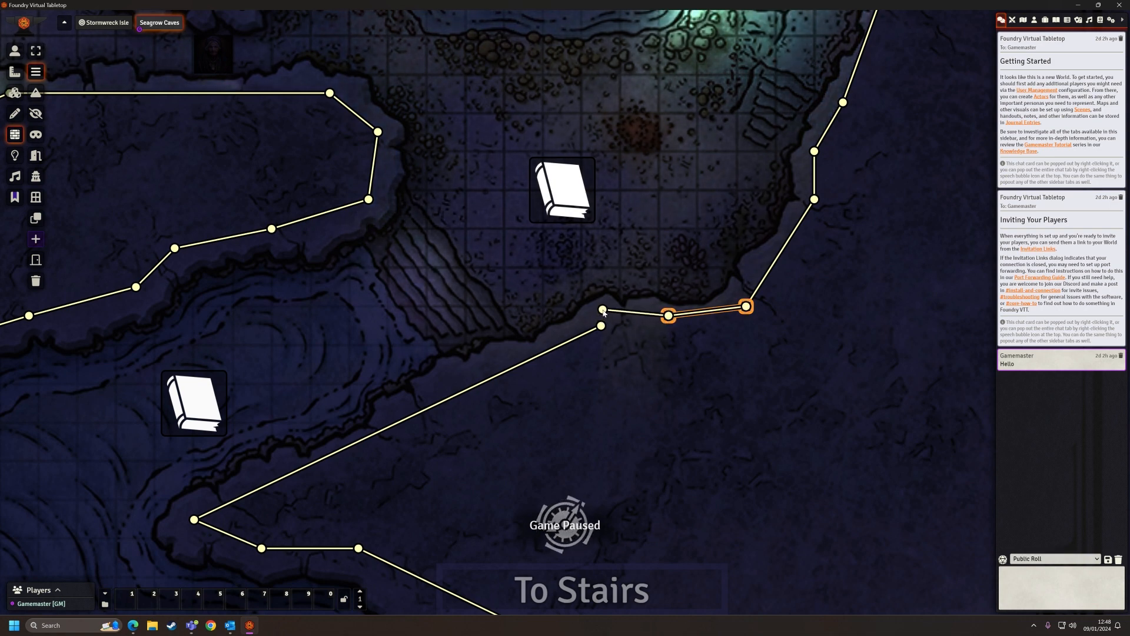
drag(600, 328, 602, 313)
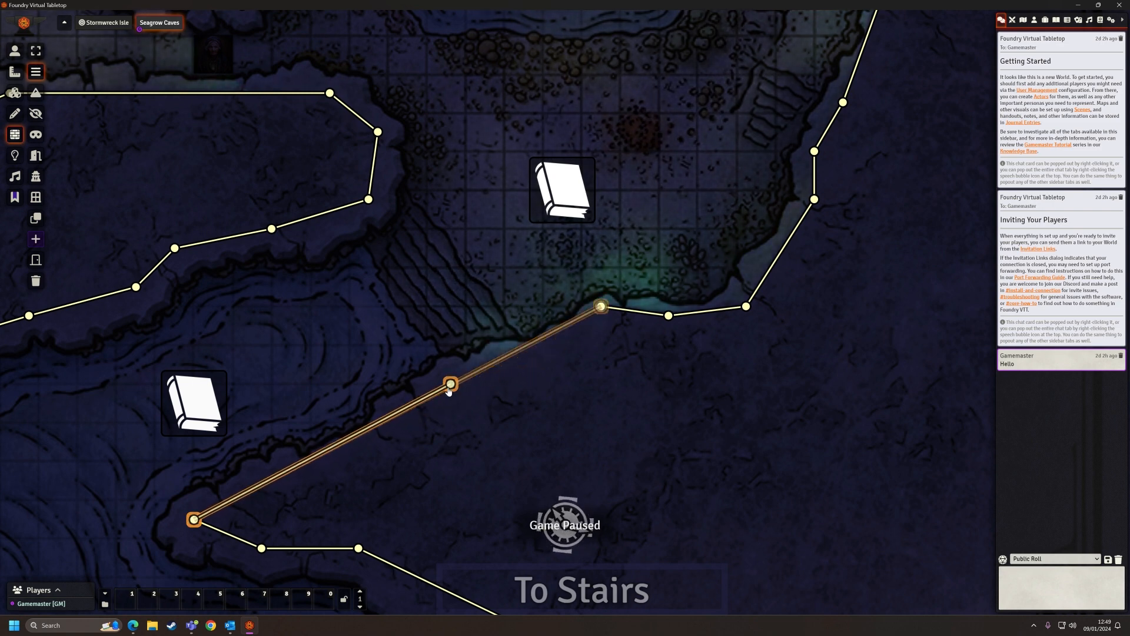
drag(499, 366, 509, 366)
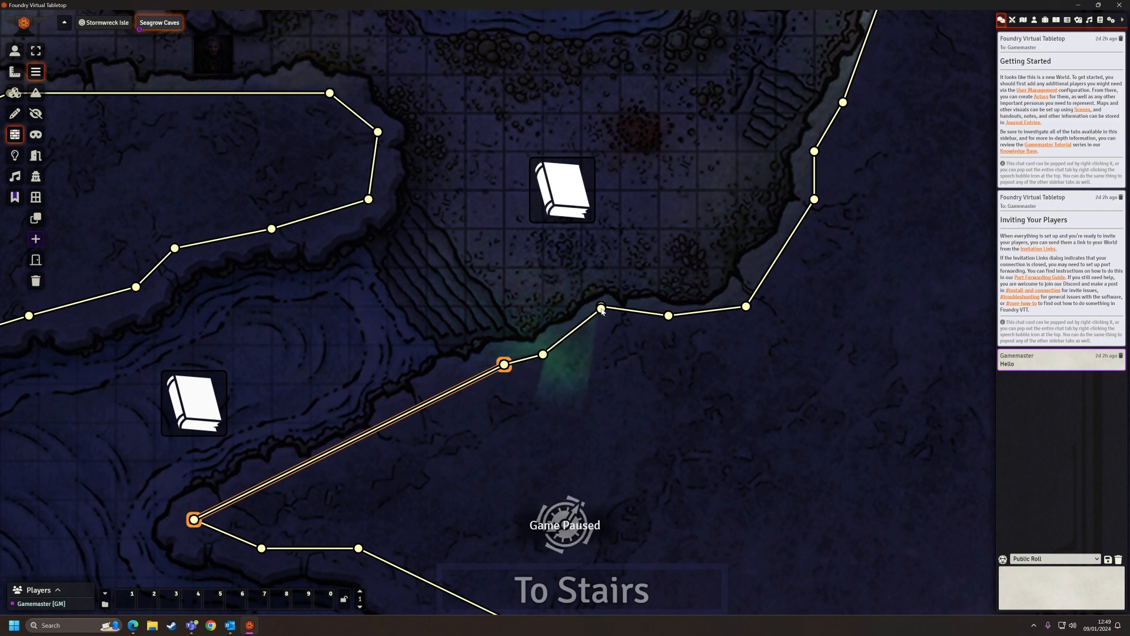
key(Left)
key(Down)
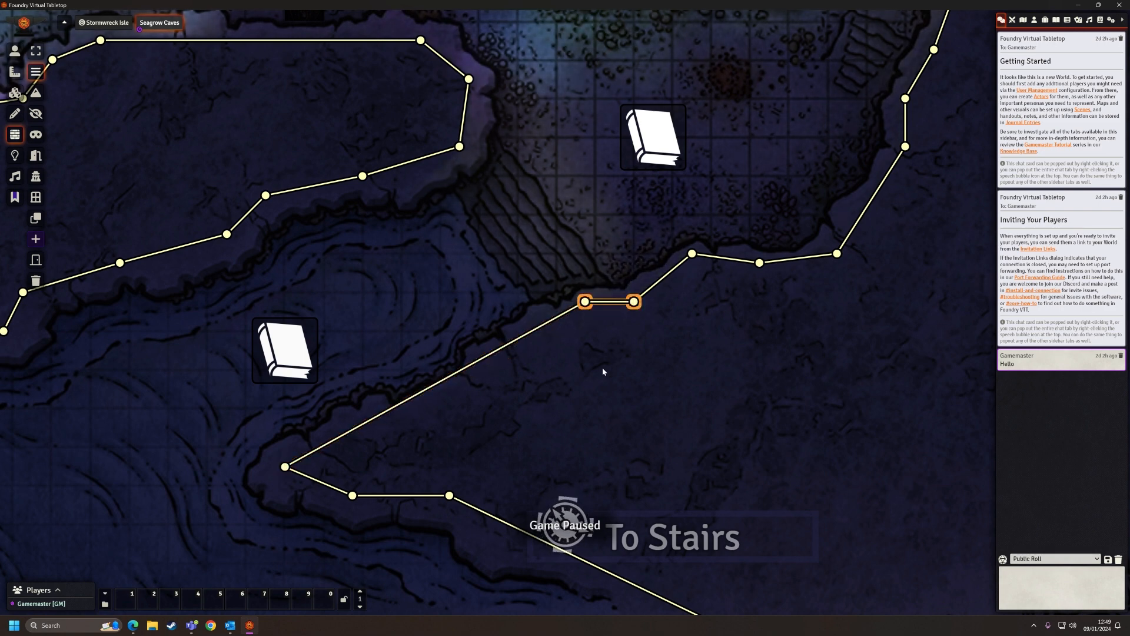
Shift the wall endpoint on the north bank of the B1: Entrance Tunnel eastward along the rock, closer to the large stairs
drag(602, 371, 753, 276)
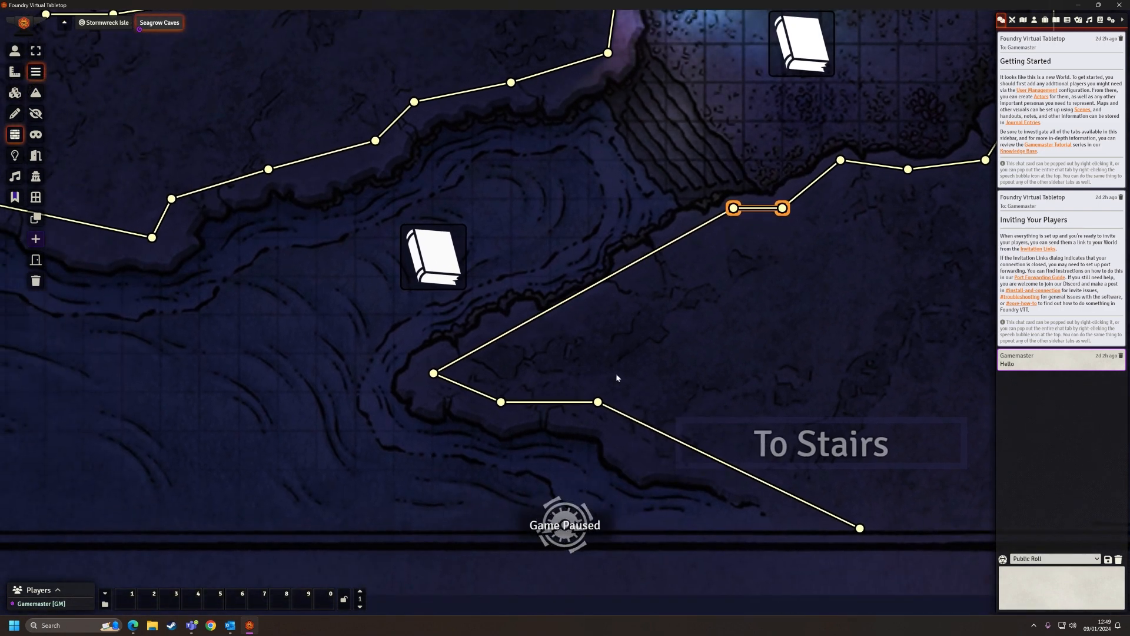
key(Down)
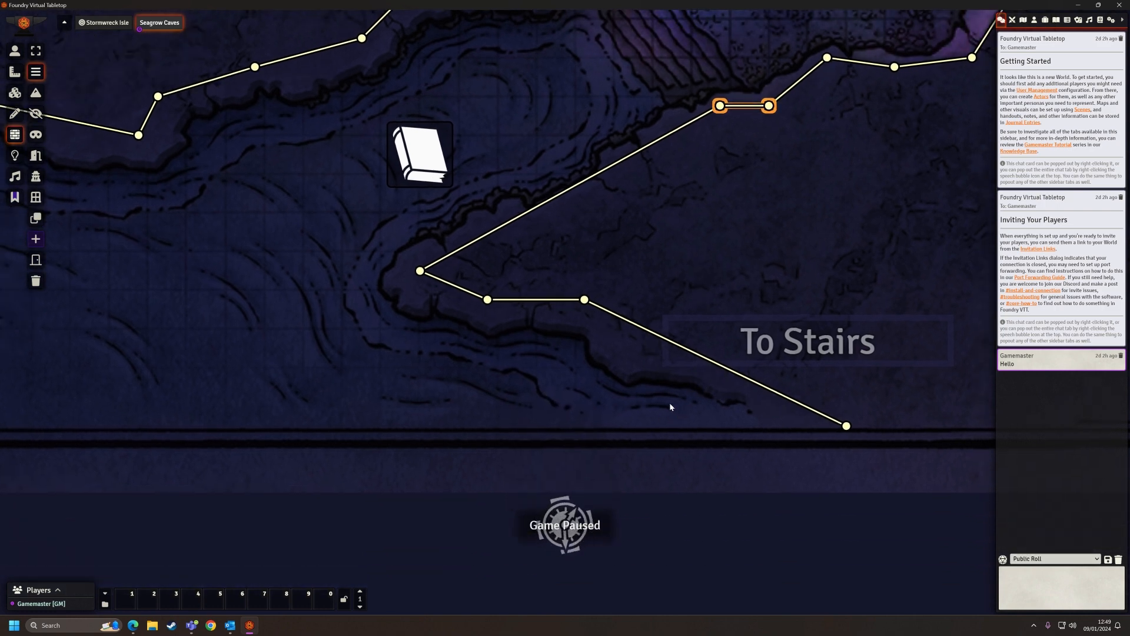
scroll(551, 162, down, 5)
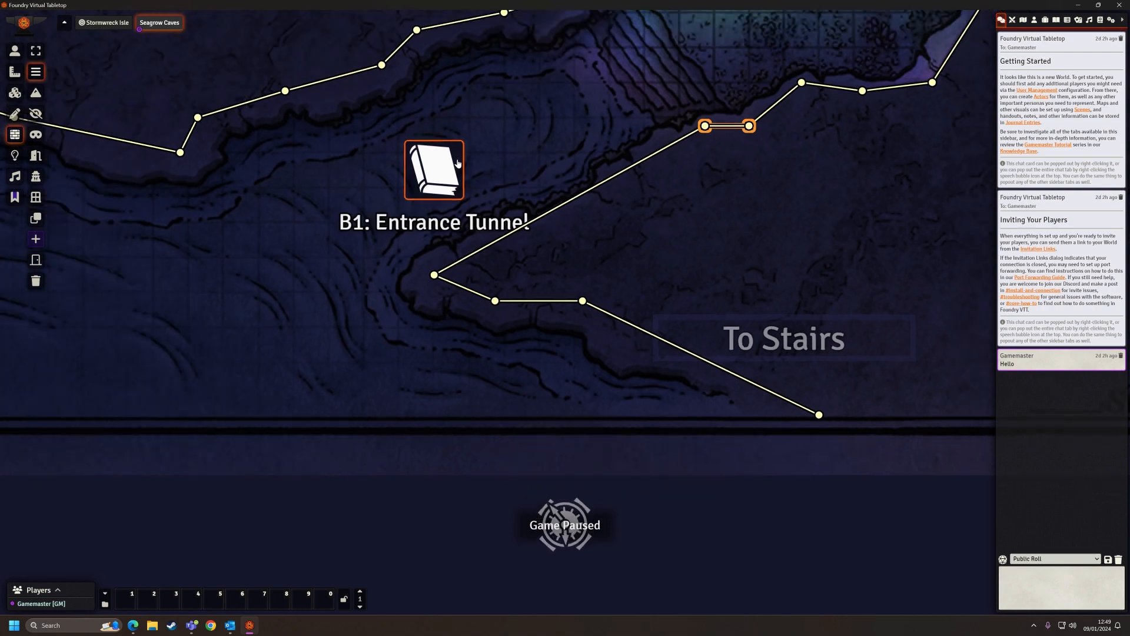
drag(606, 171, 630, 303)
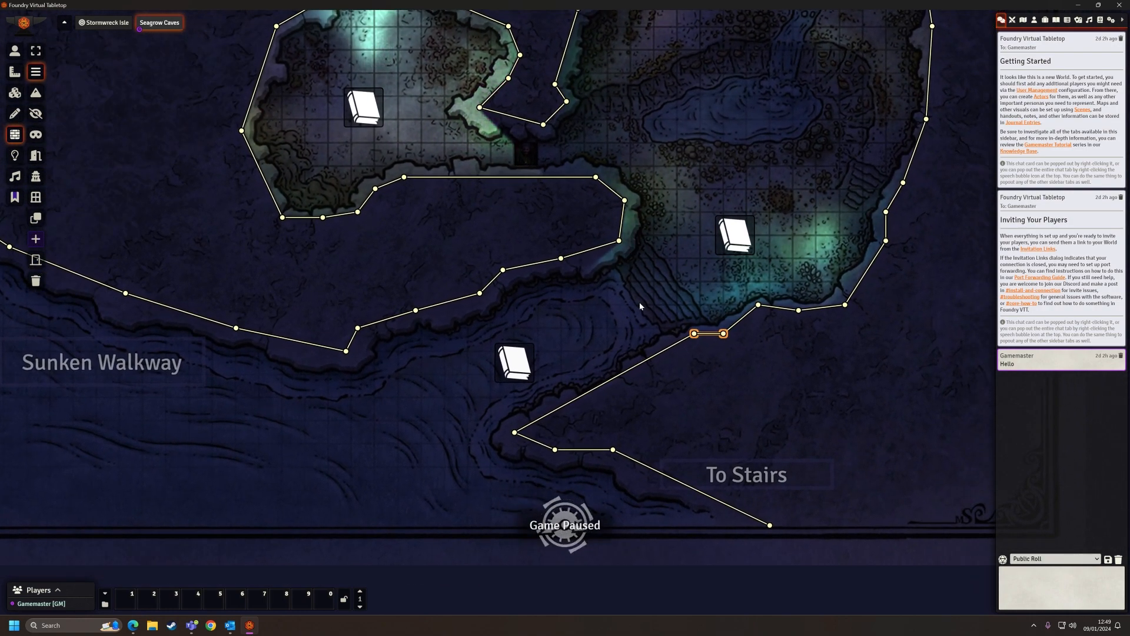
drag(564, 261, 588, 262)
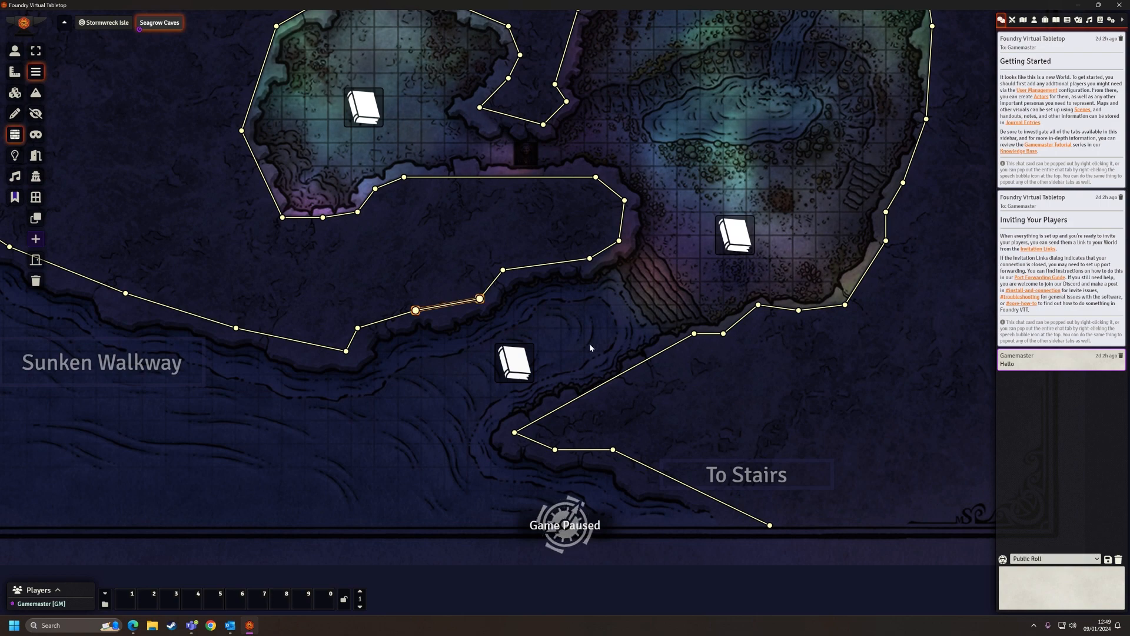
Switch to the token controls and select the Test token in the passage to check its vision against the walls
scroll(661, 295, down, 5)
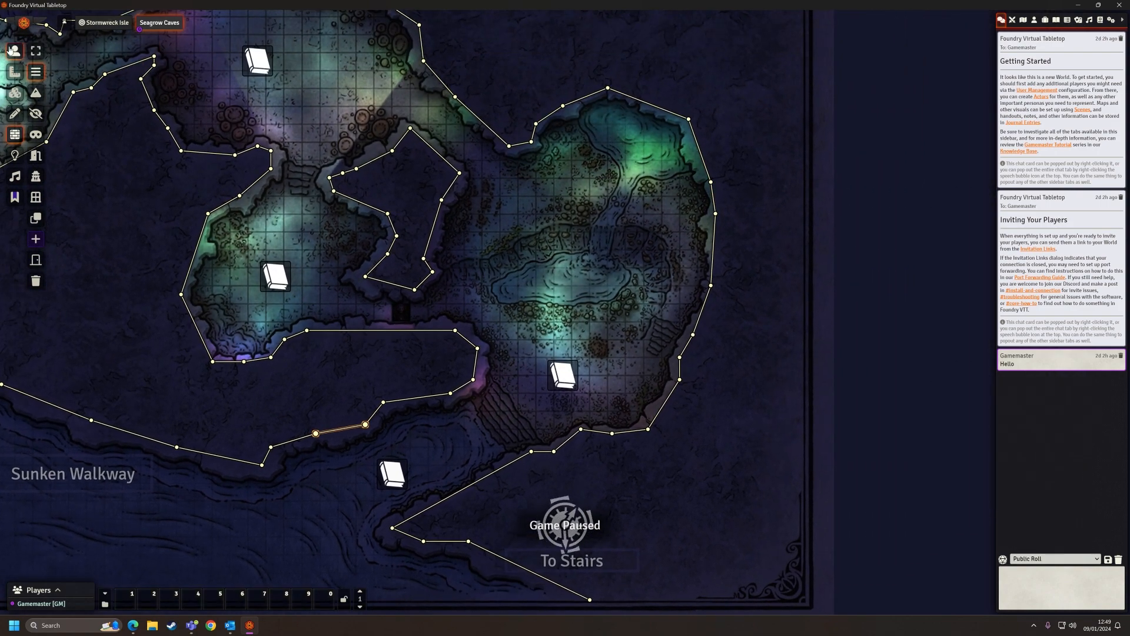
click(13, 51)
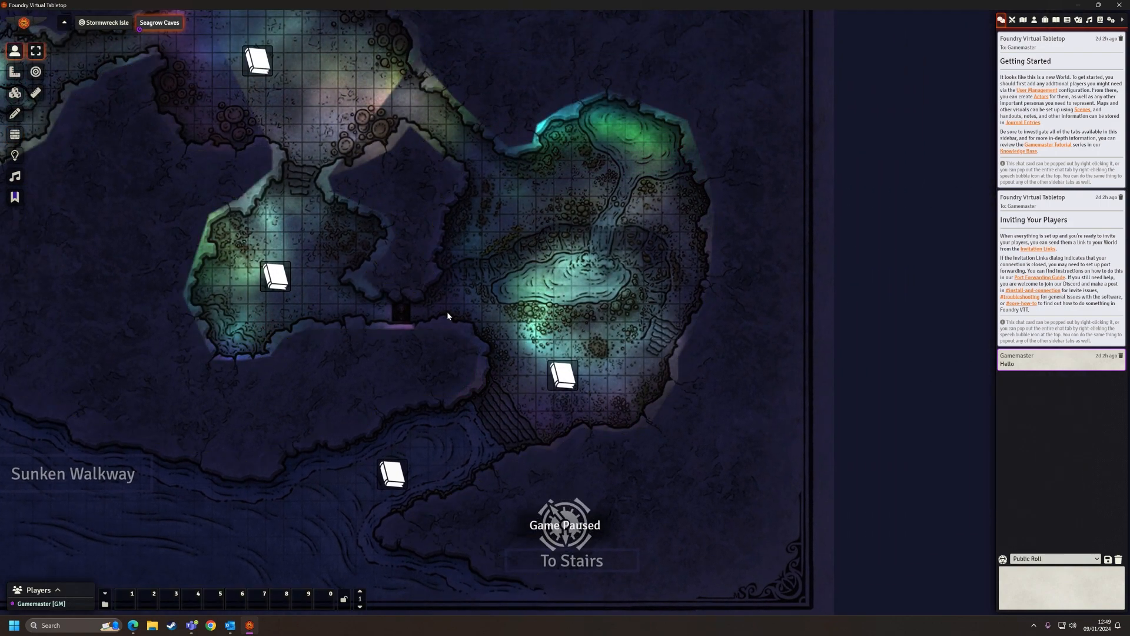
click(403, 315)
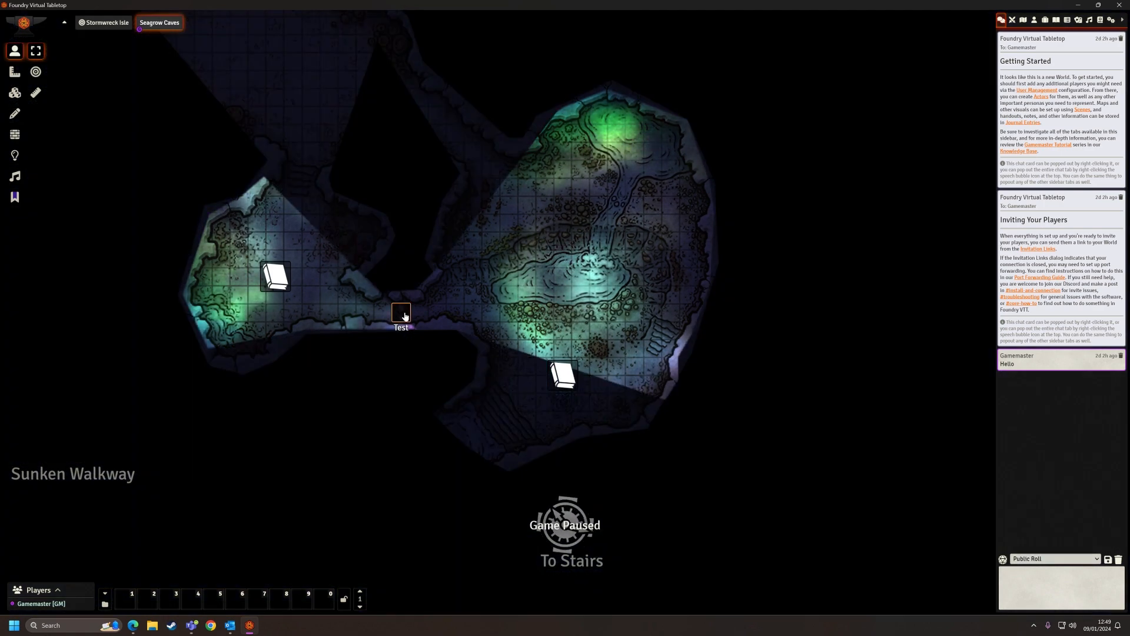
Try to move the Test token through the passage's southern wall into the solid rock, and undo the move
mouse_move(405, 317)
mouse_down()
mouse_move(471, 310)
mouse_move(405, 331)
mouse_up()
drag(386, 370, 388, 376)
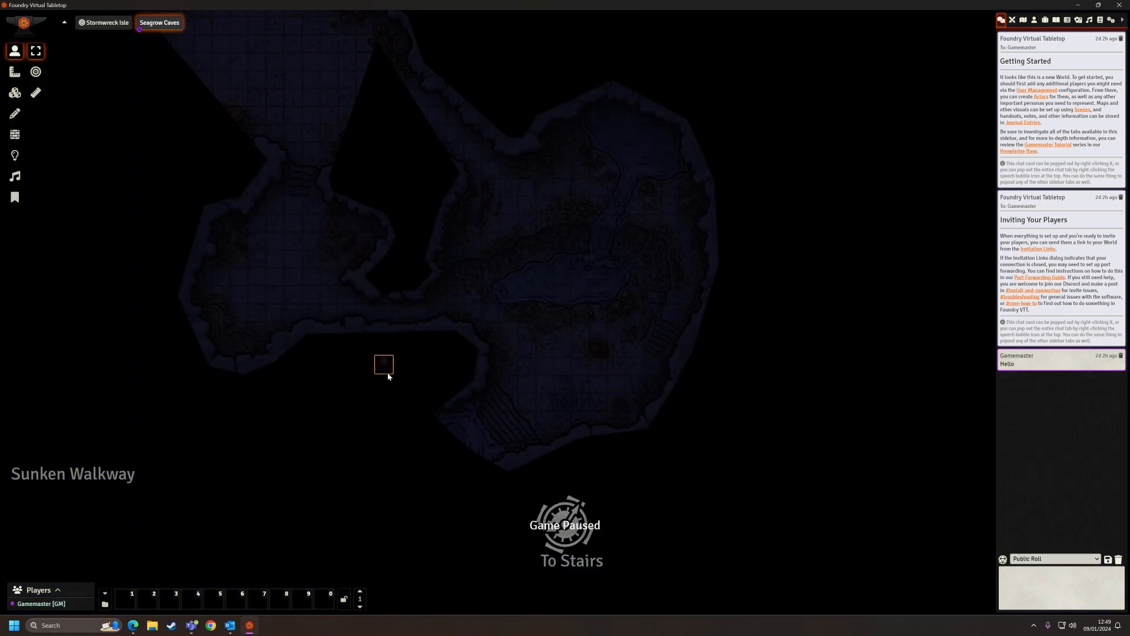
key(ctrl+z)
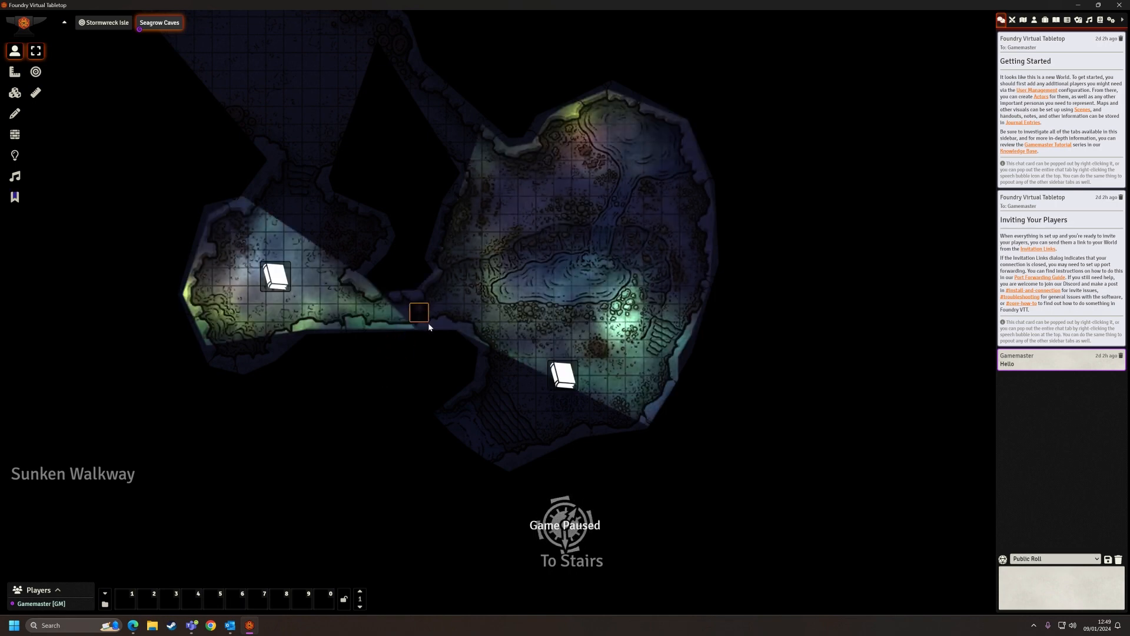
Move the Test token east along the passage into the pool cave, placing it beside the dark red floor stain
drag(425, 319, 576, 333)
drag(507, 316, 692, 377)
drag(582, 273, 502, 243)
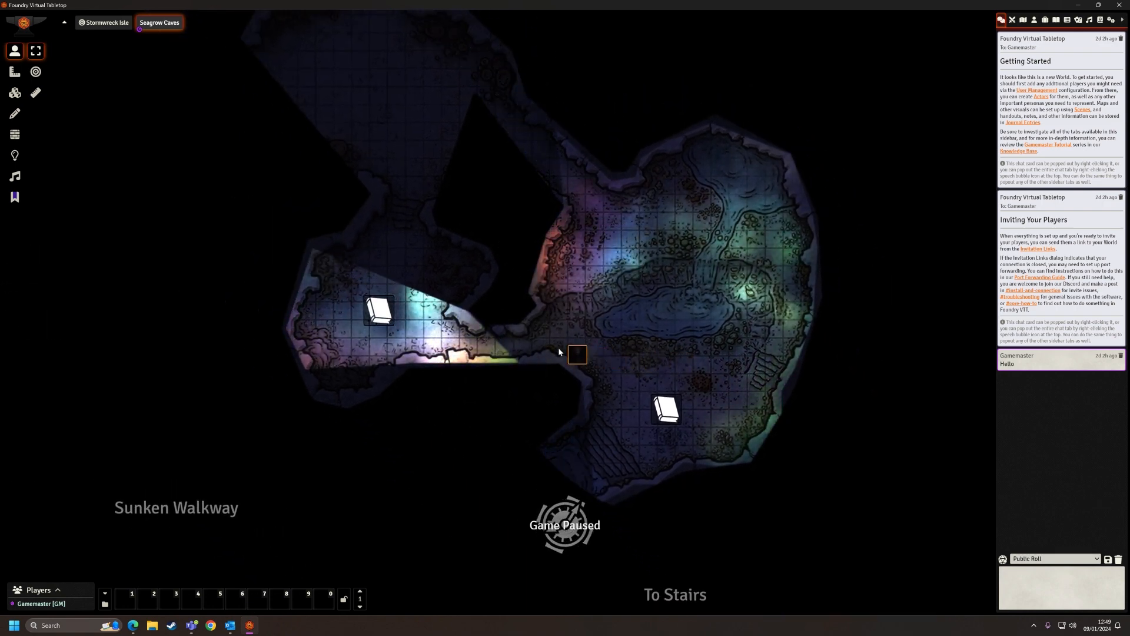
drag(488, 351, 689, 382)
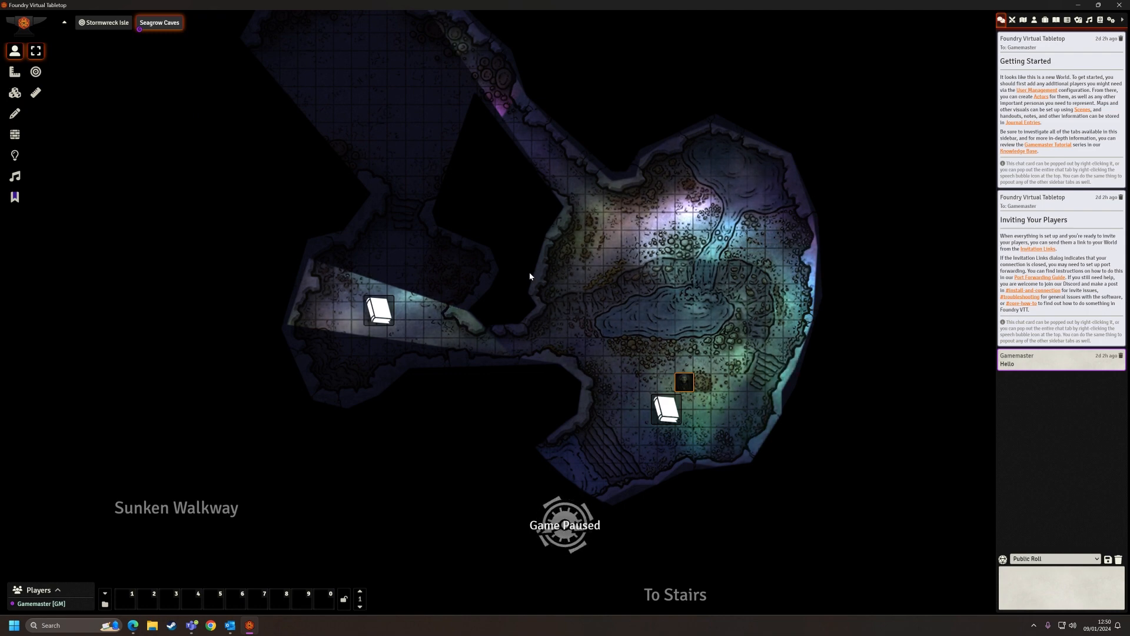
Inspect the restriction settings of the passage's southern wall segment and close its configuration without changes
click(16, 134)
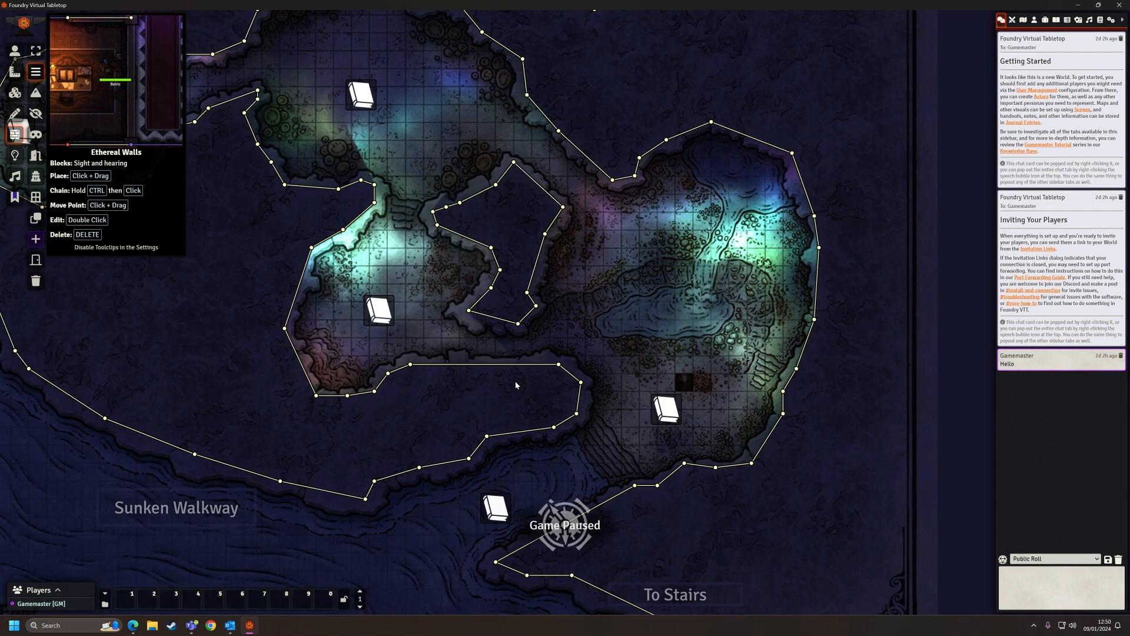
double_click(503, 364)
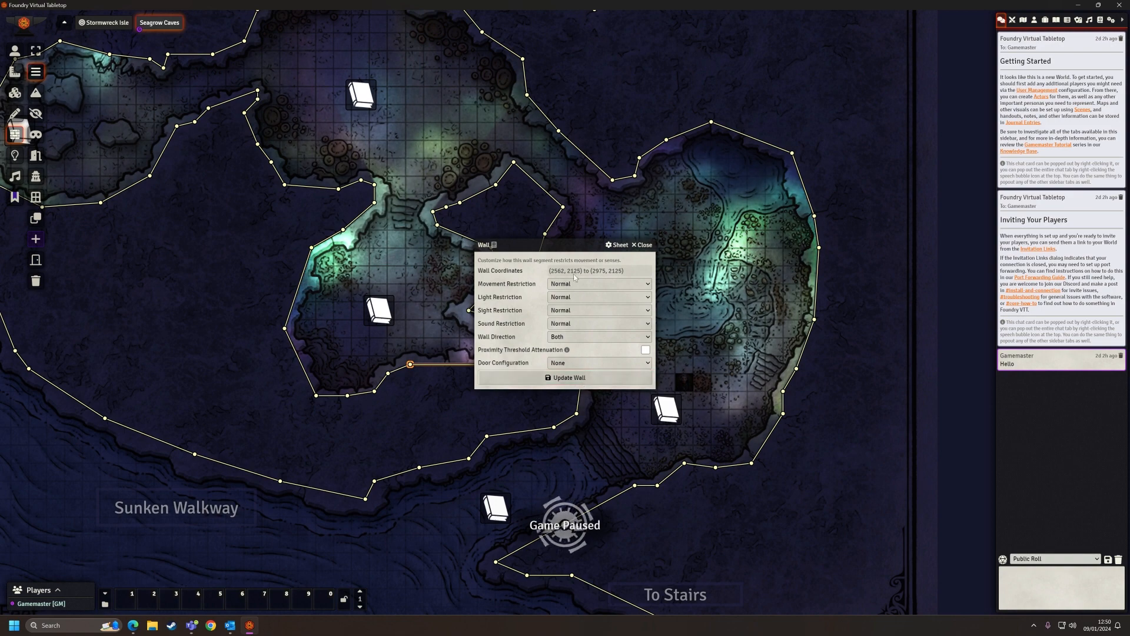
click(644, 245)
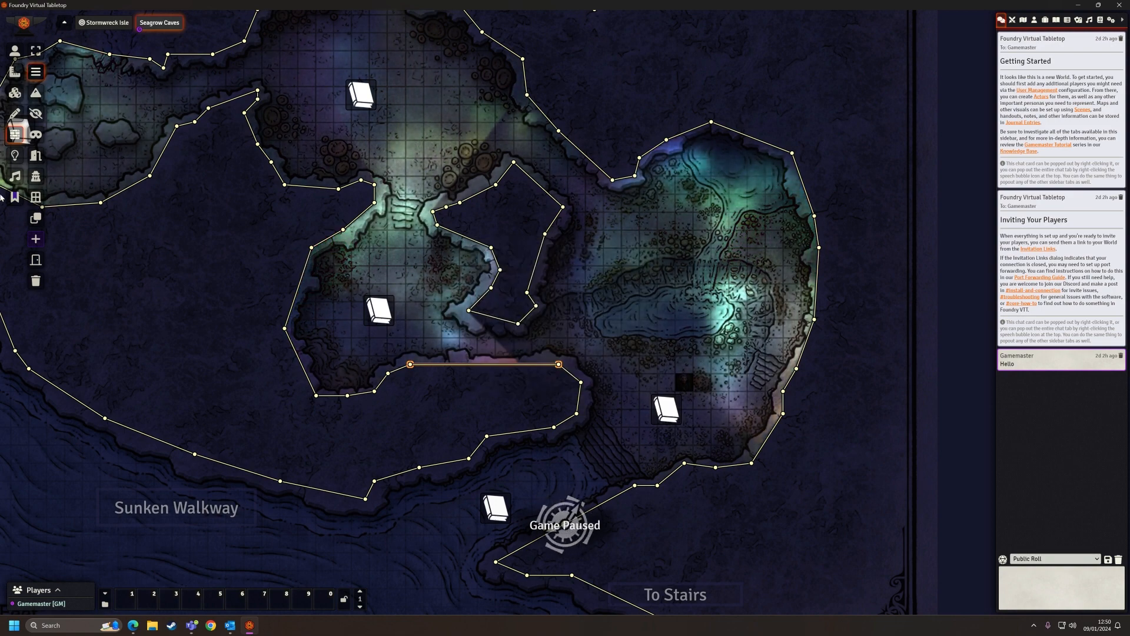
Reset the scene's fog of war exploration for all players from the lighting controls
click(15, 155)
click(35, 134)
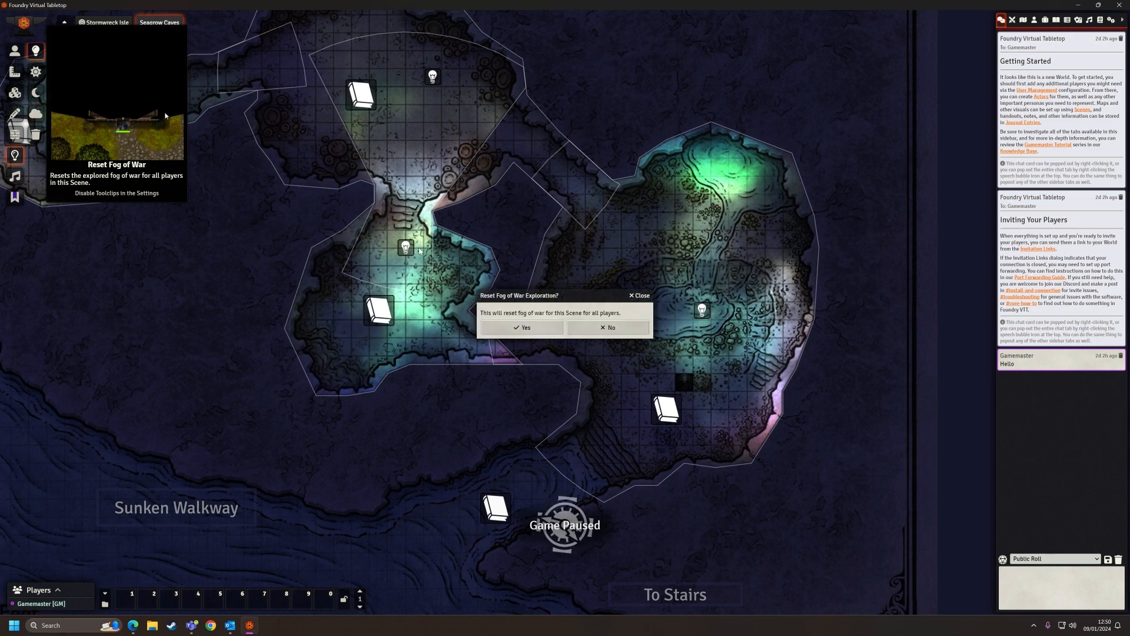
click(522, 327)
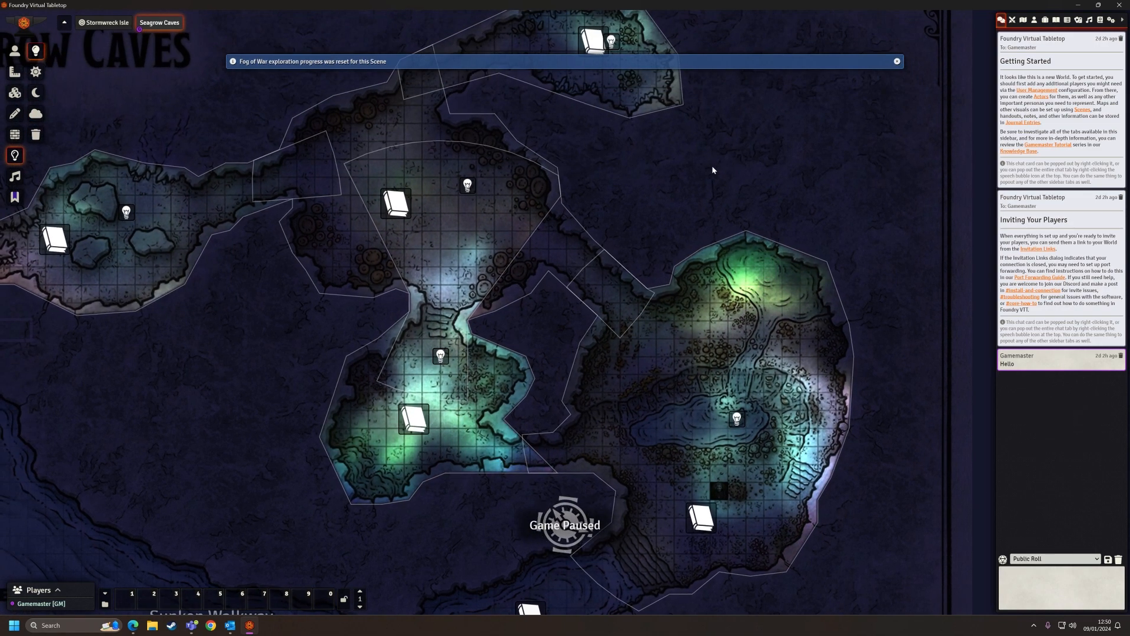
drag(712, 166, 671, 179)
drag(691, 233, 603, 172)
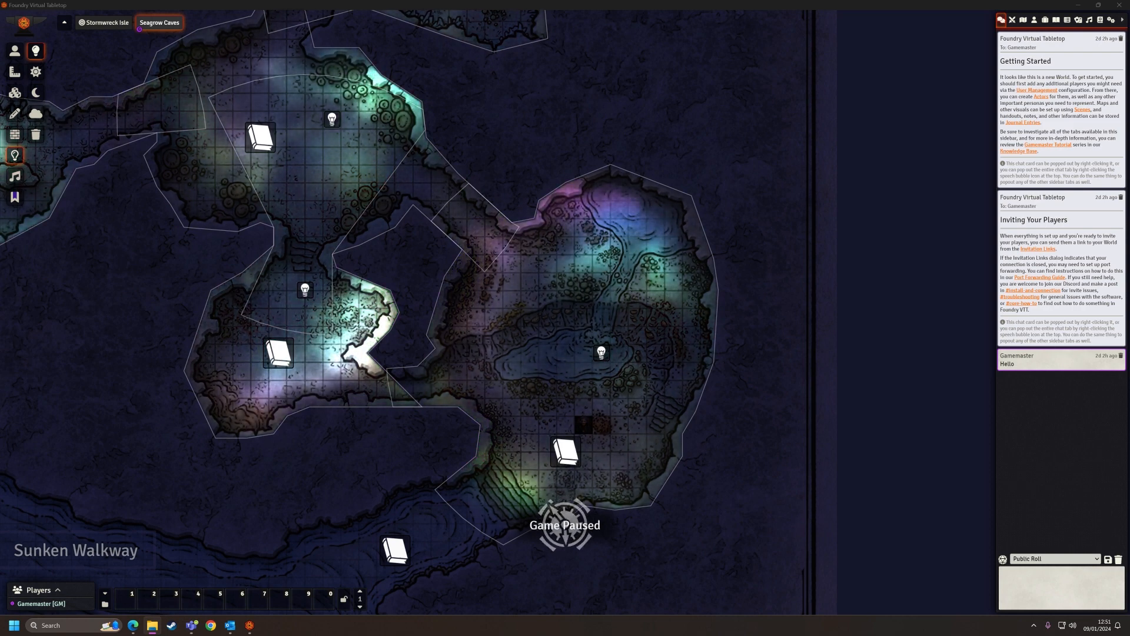
Place an ambient sound on the stream north of the pool in the eastern cave, with a radius of about 59 ft
scroll(639, 188, up, 3)
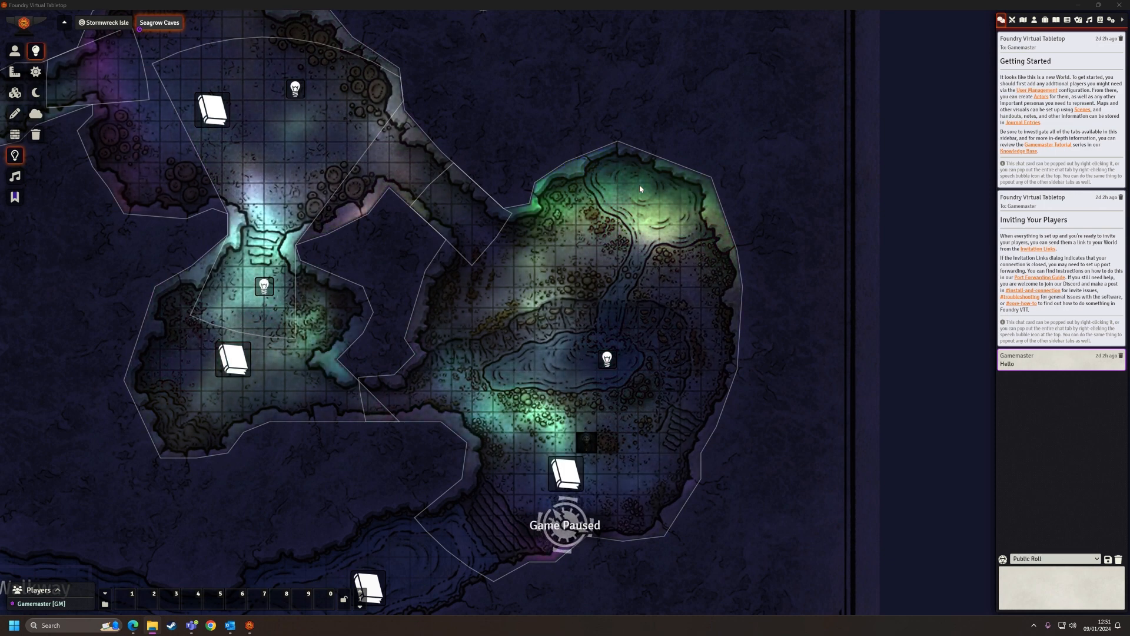
click(15, 176)
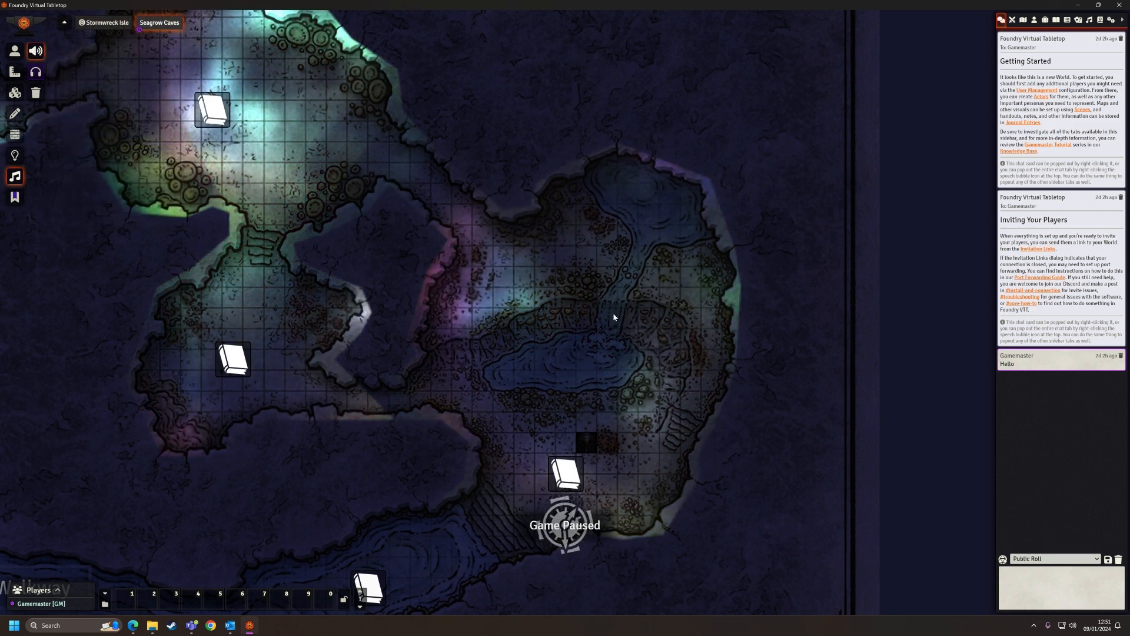
click(629, 275)
drag(611, 283, 394, 350)
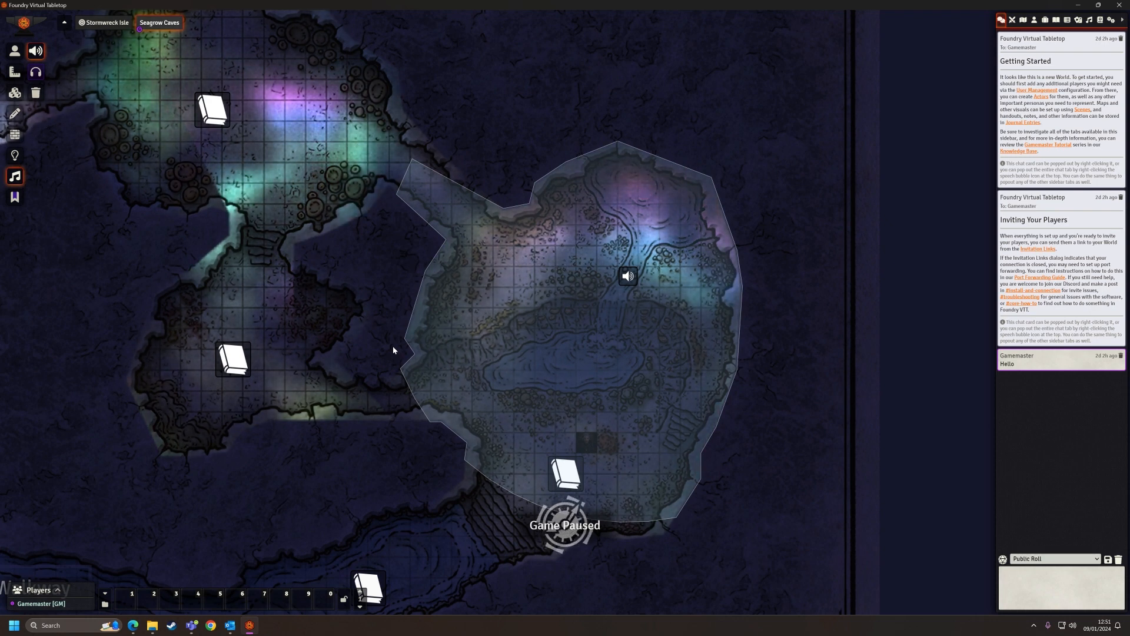
drag(392, 346, 391, 347)
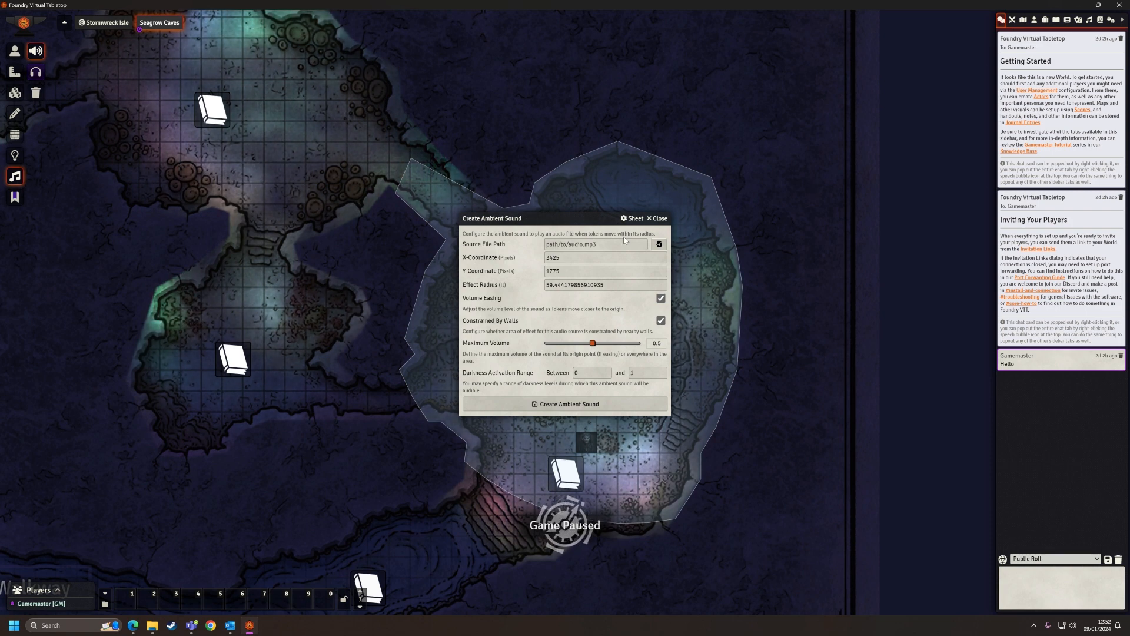
Choose Running Water 1.mp3 from the Shipwreck Isle/Sounds folder as the ambient sound's source file
click(657, 245)
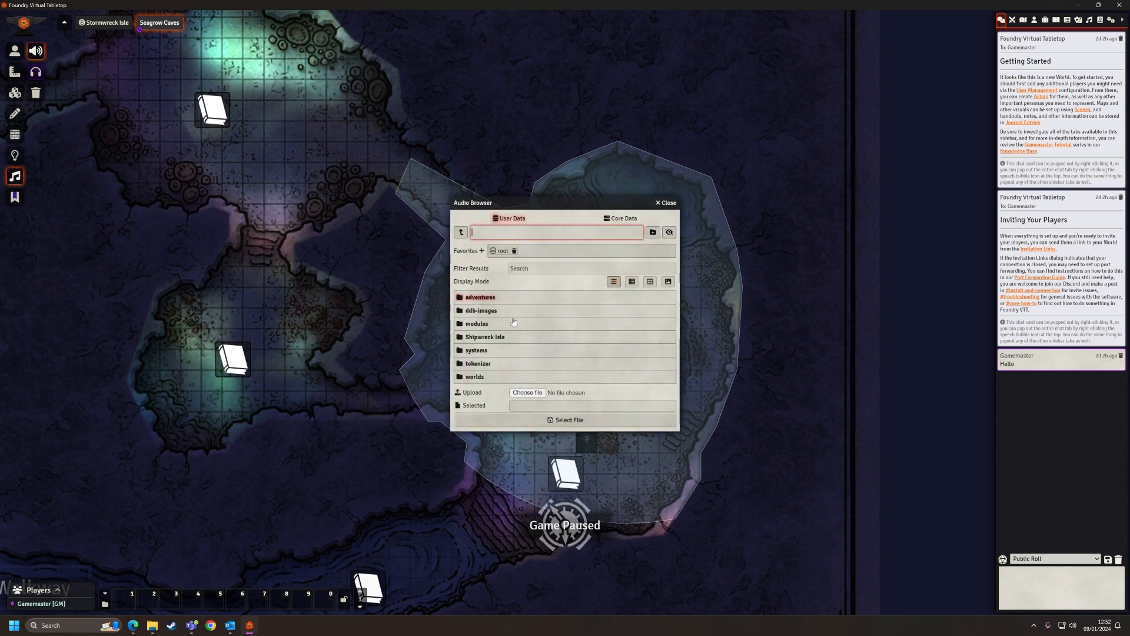
click(488, 337)
click(483, 310)
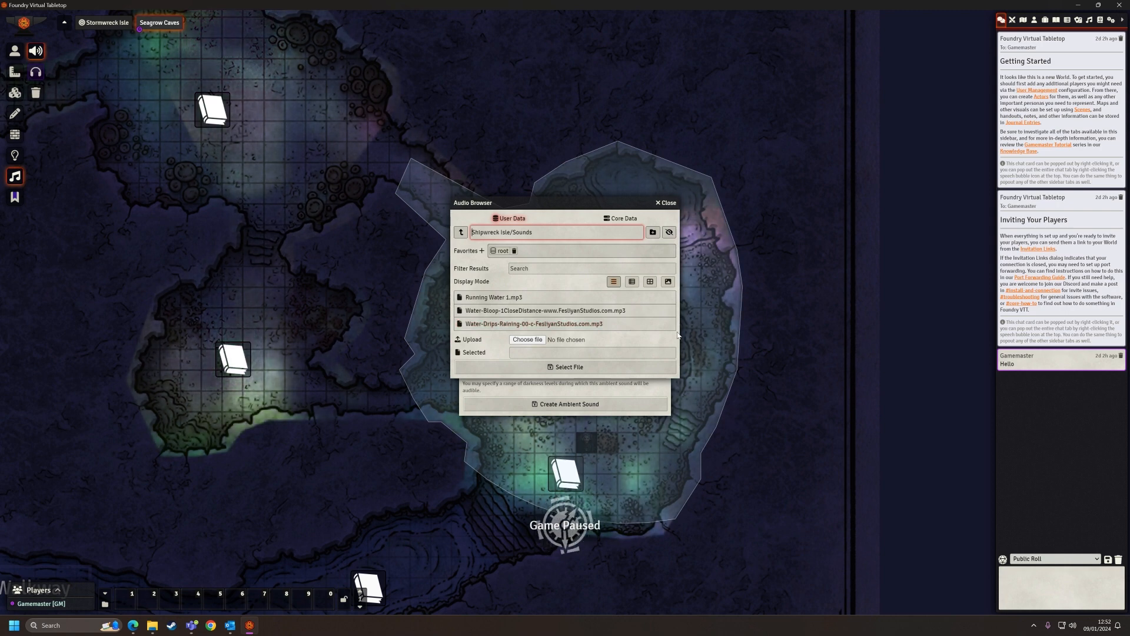
click(483, 298)
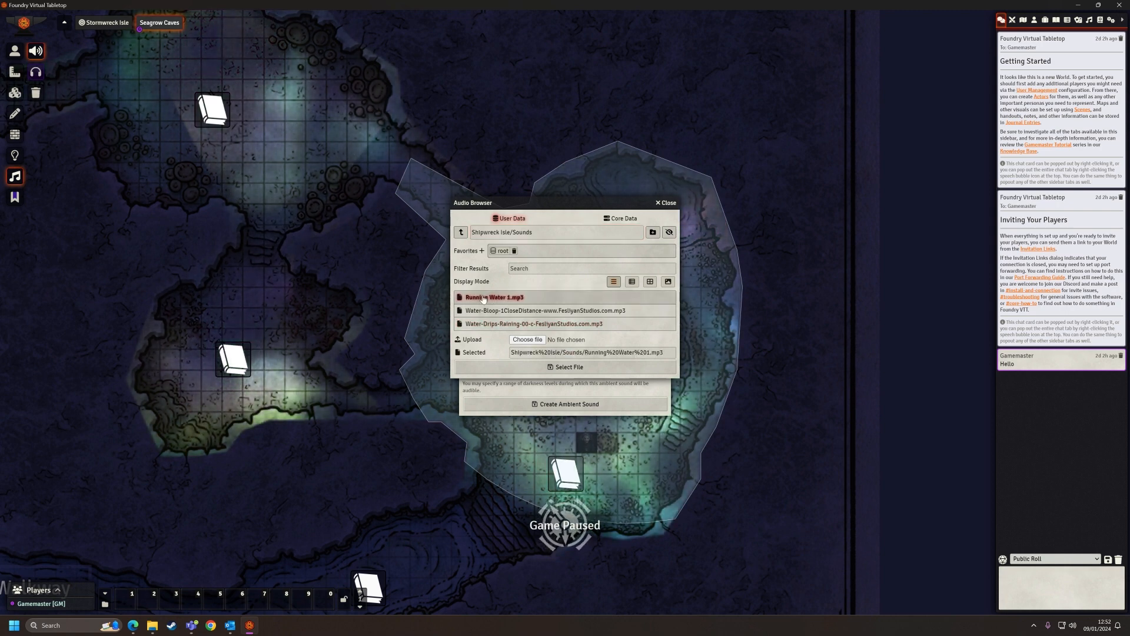
click(573, 367)
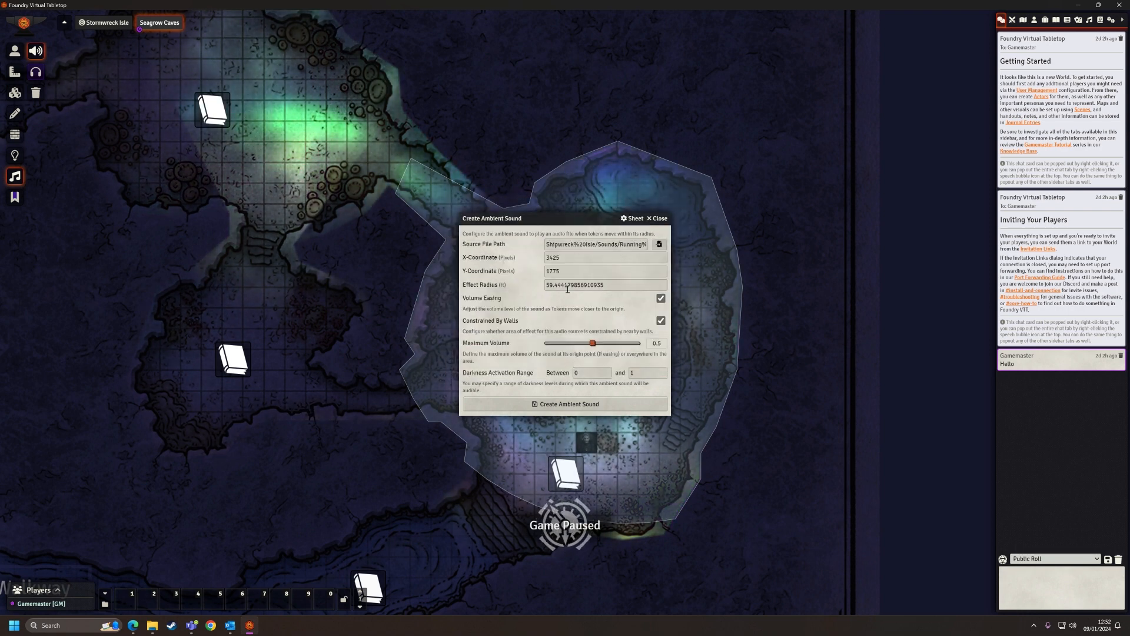
Set the ambient sound's effect radius to 60 ft and create it
double_click(566, 286)
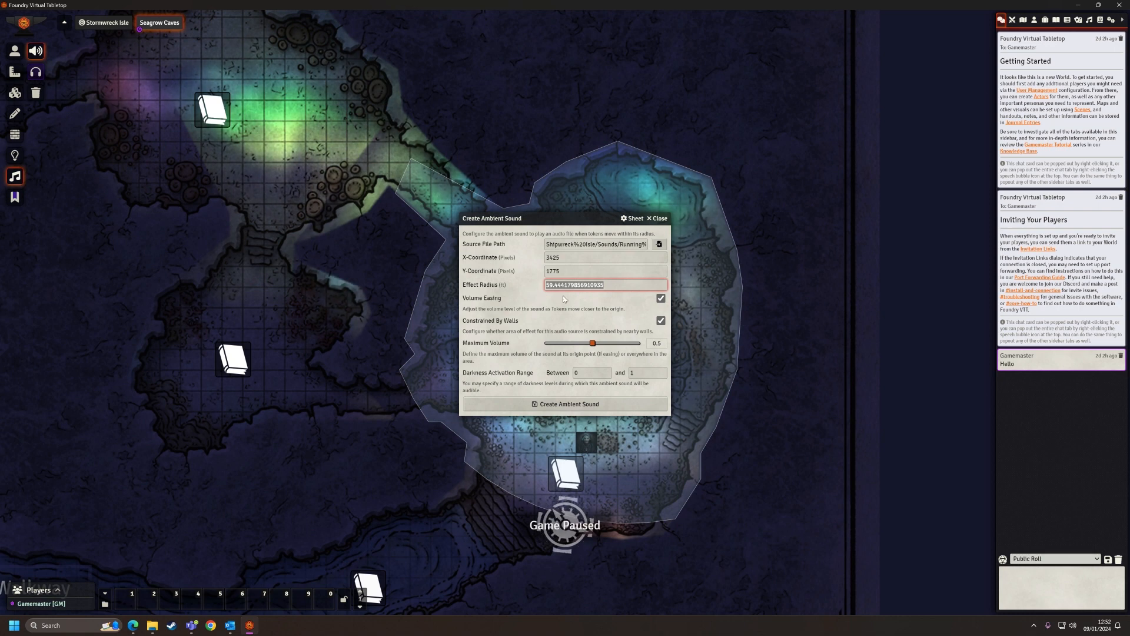
text(60)
click(568, 294)
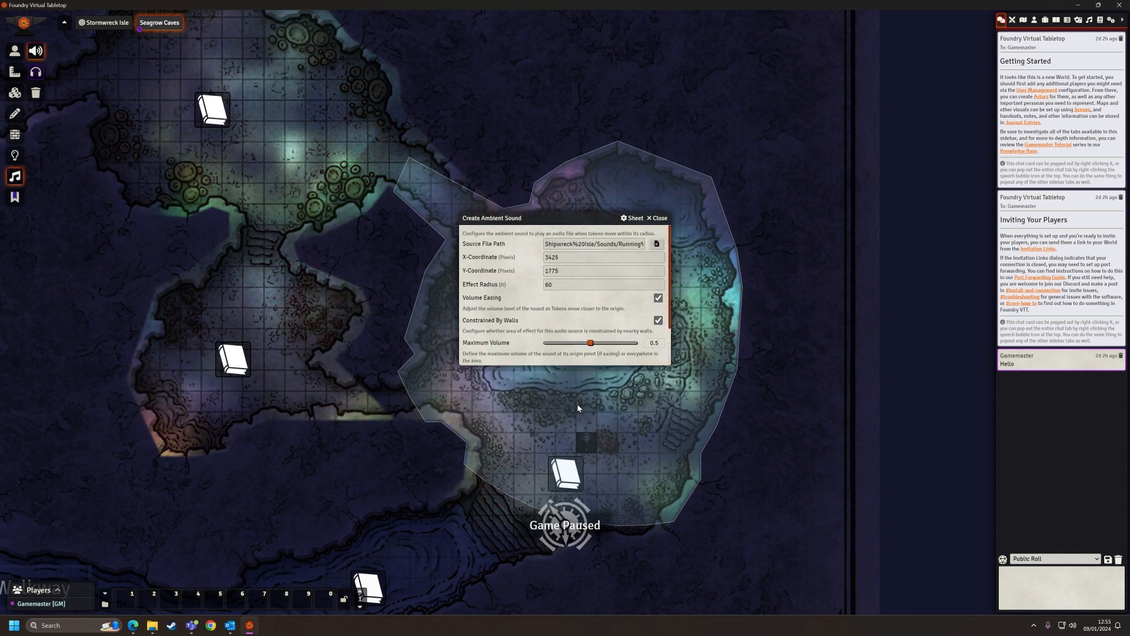
click(578, 409)
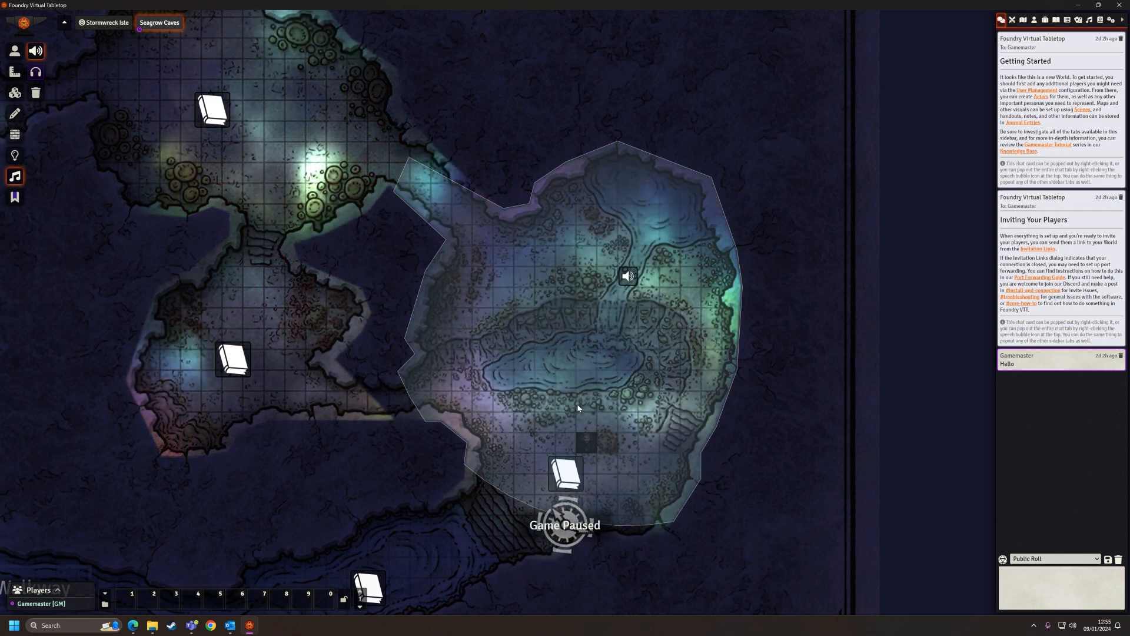
Move the Test token north from beside the dark red floor stain to the stream, right next to the ambient sound
click(14, 50)
click(585, 443)
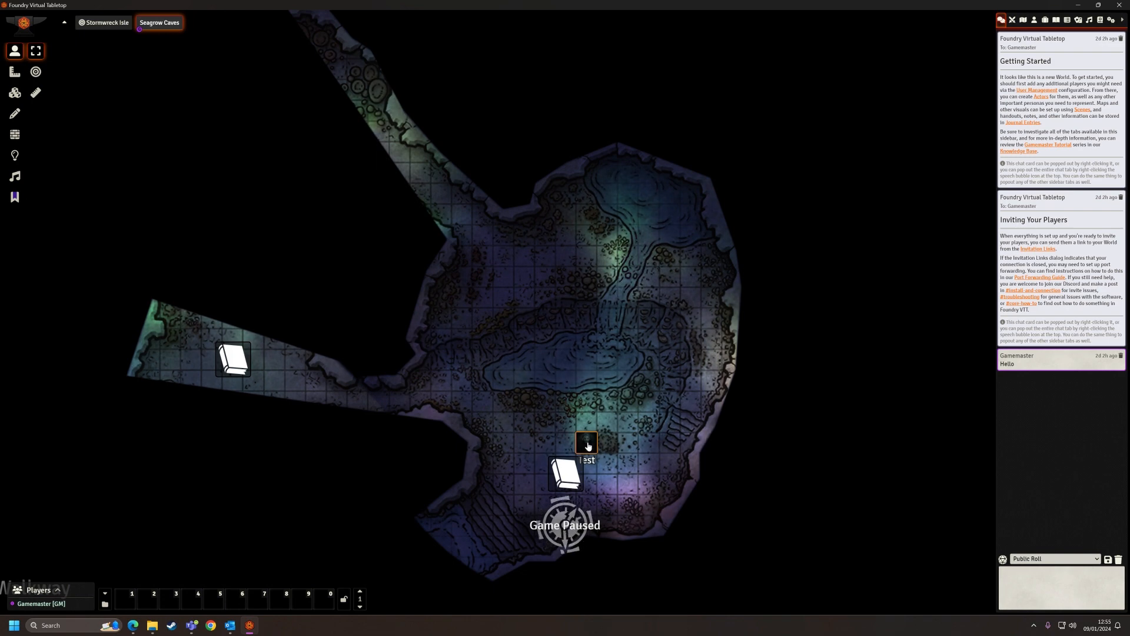
drag(588, 446, 650, 385)
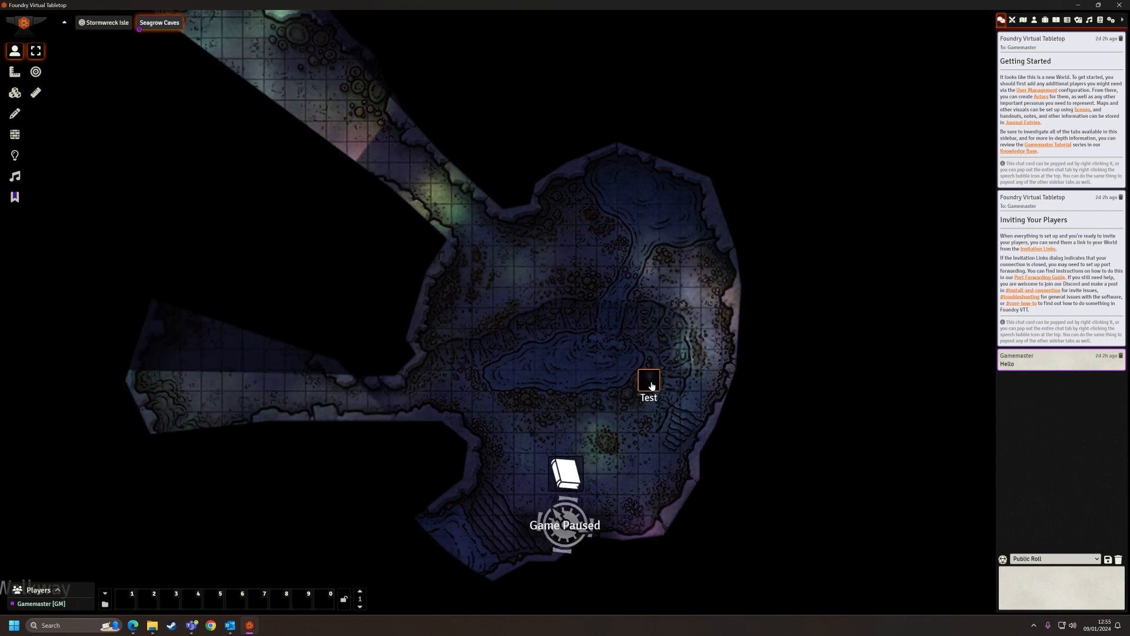
drag(652, 309, 652, 303)
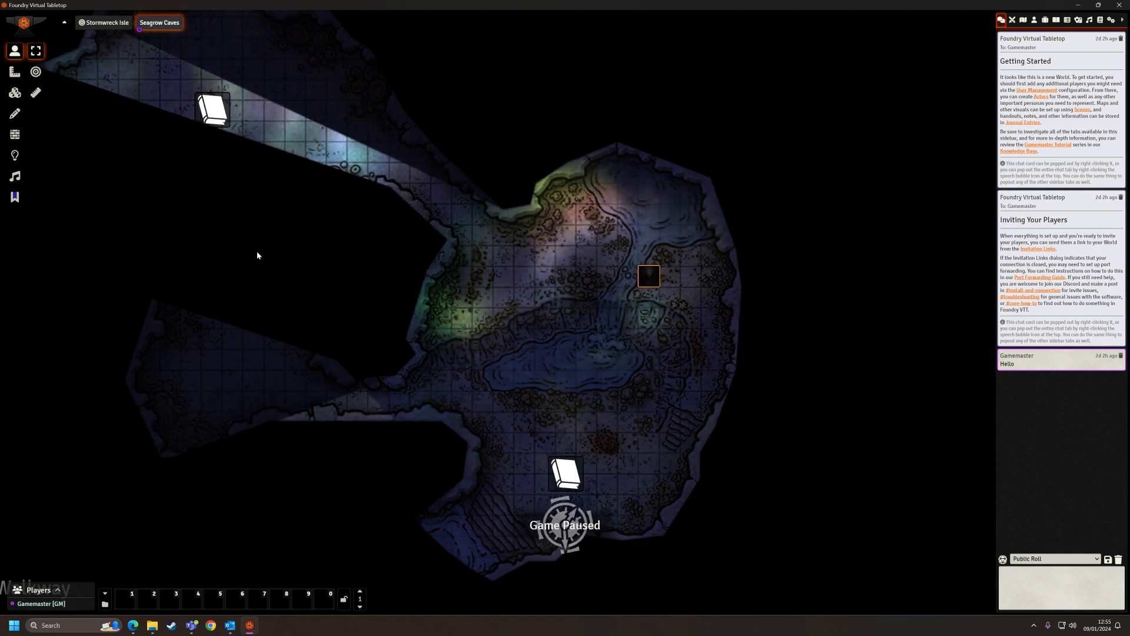
Raise the running water sound's maximum volume to 1 and update the ambient sound
click(14, 155)
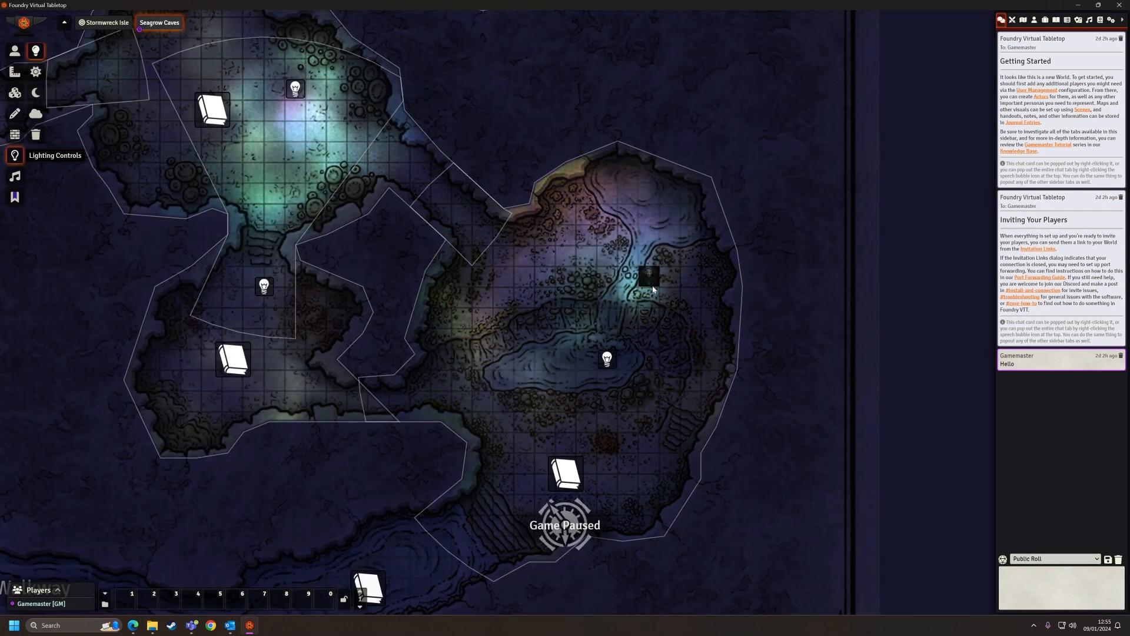
click(15, 176)
double_click(573, 353)
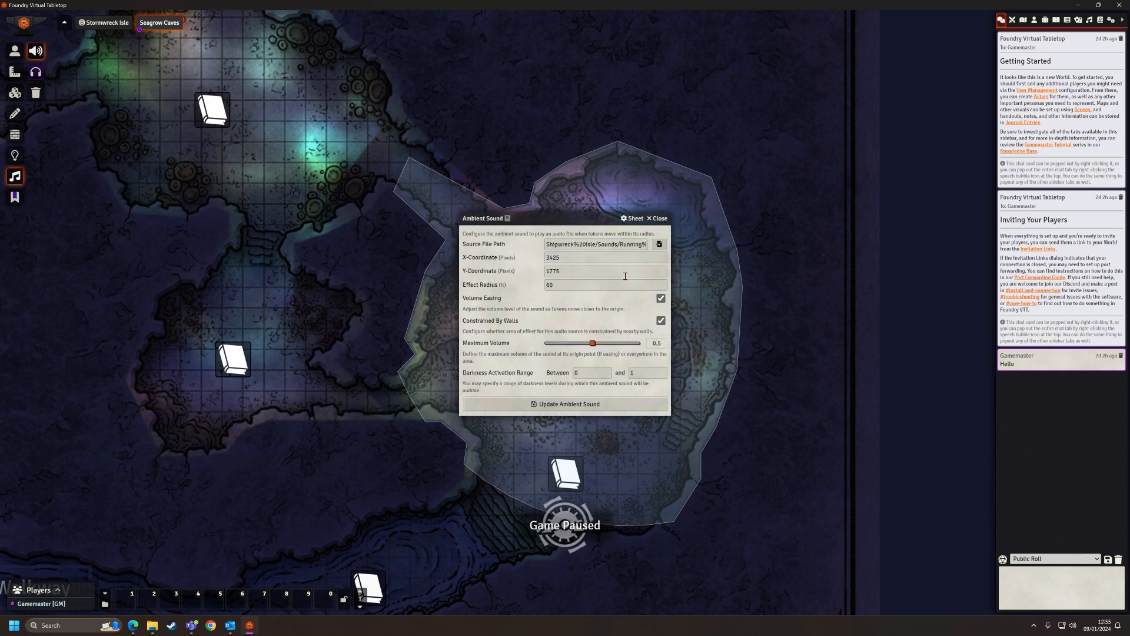
drag(592, 342, 641, 345)
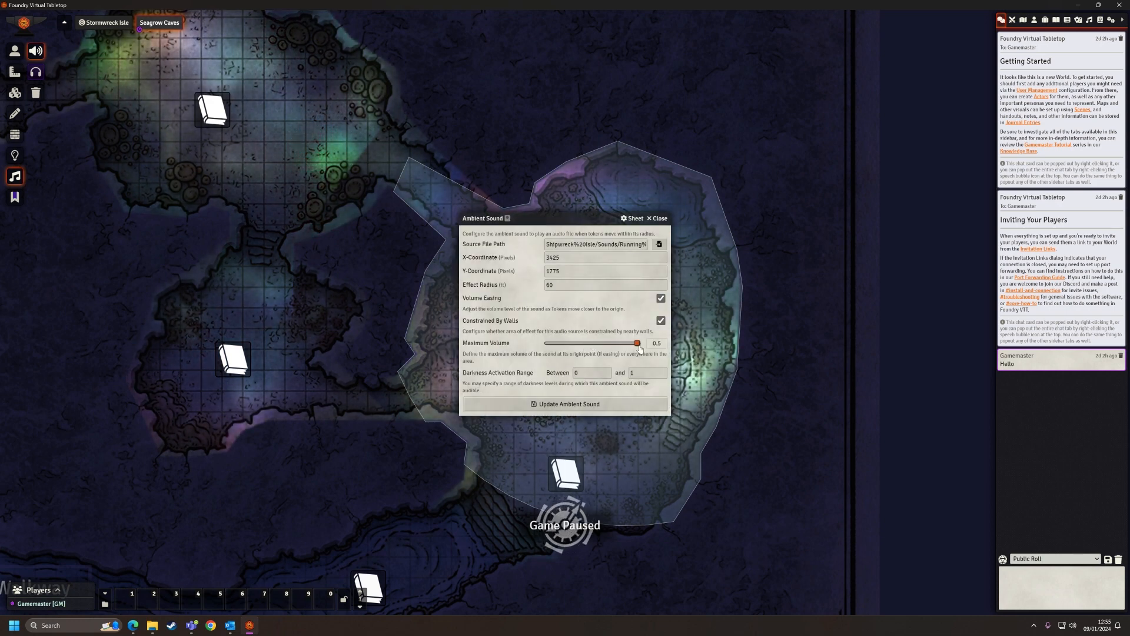
click(599, 403)
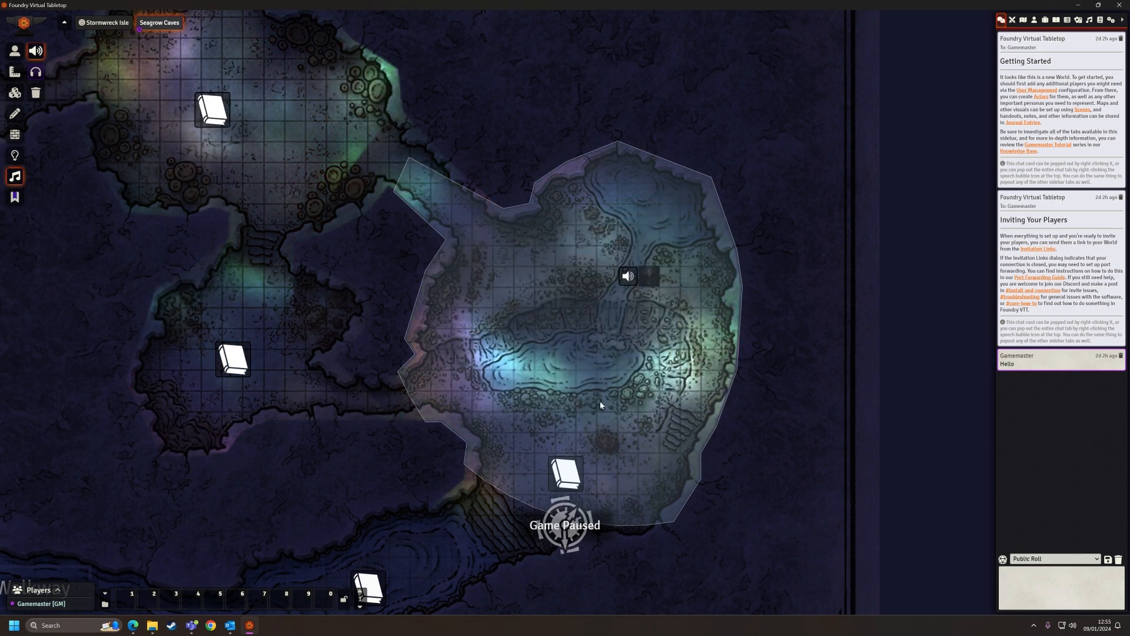
Move the Test token in stages from the stream to the southern part of the pool cave to test the sound's falloff
click(15, 52)
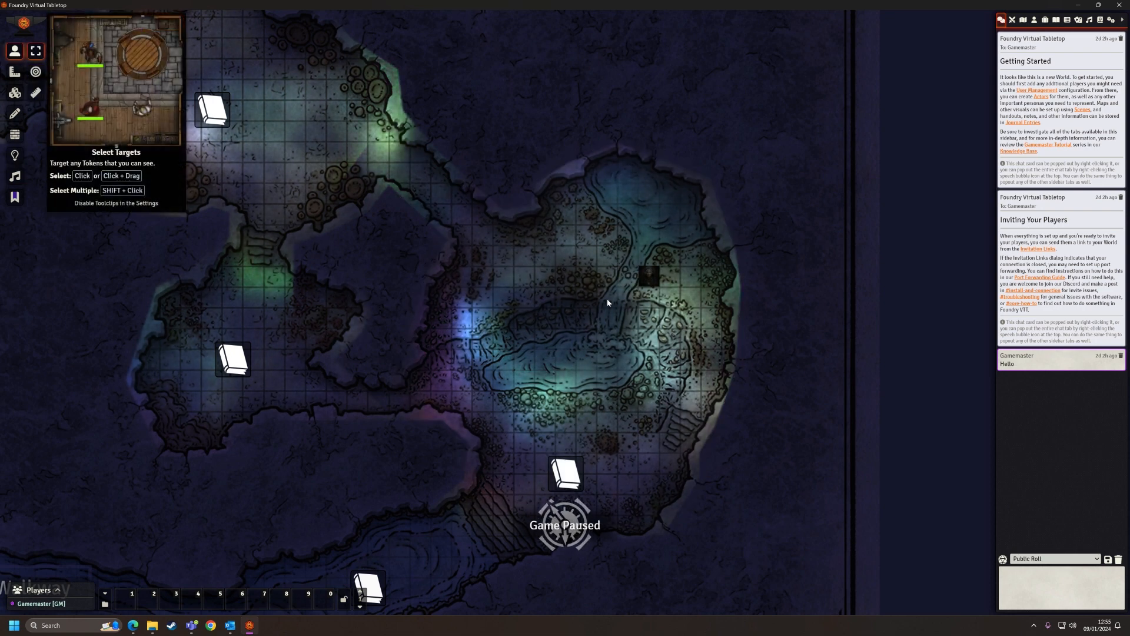
click(648, 277)
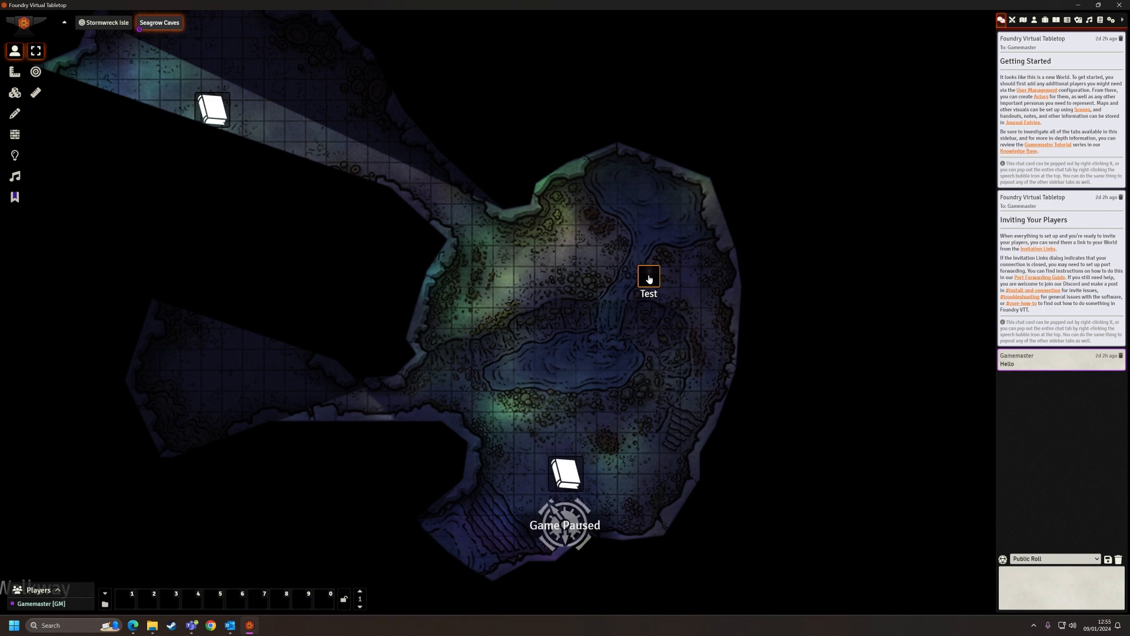
drag(666, 319, 673, 325)
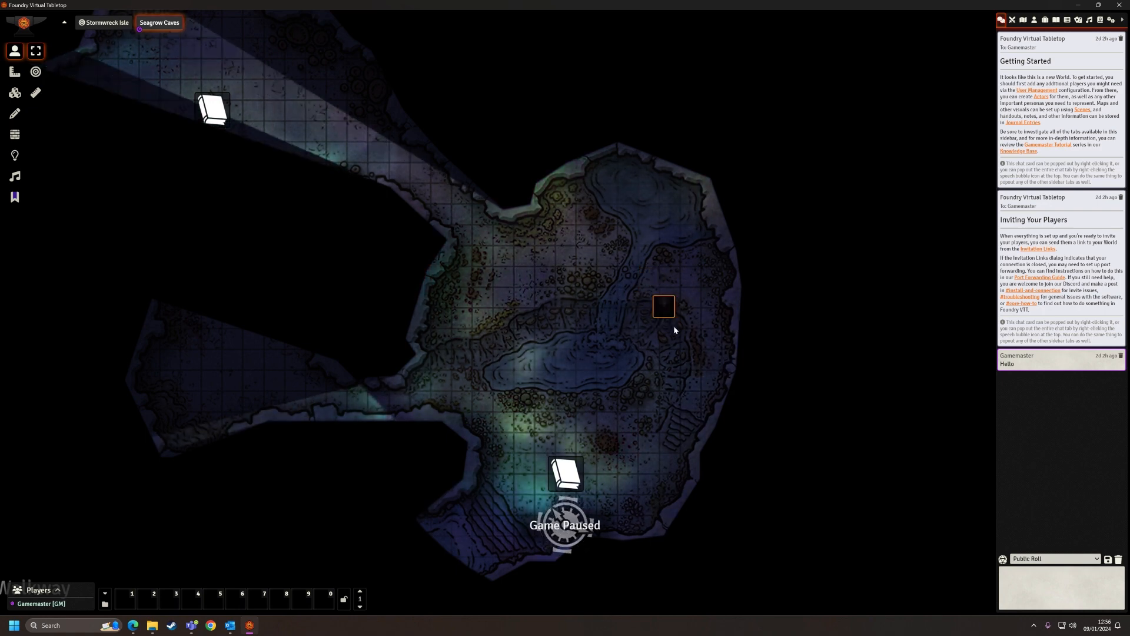
drag(675, 365, 655, 404)
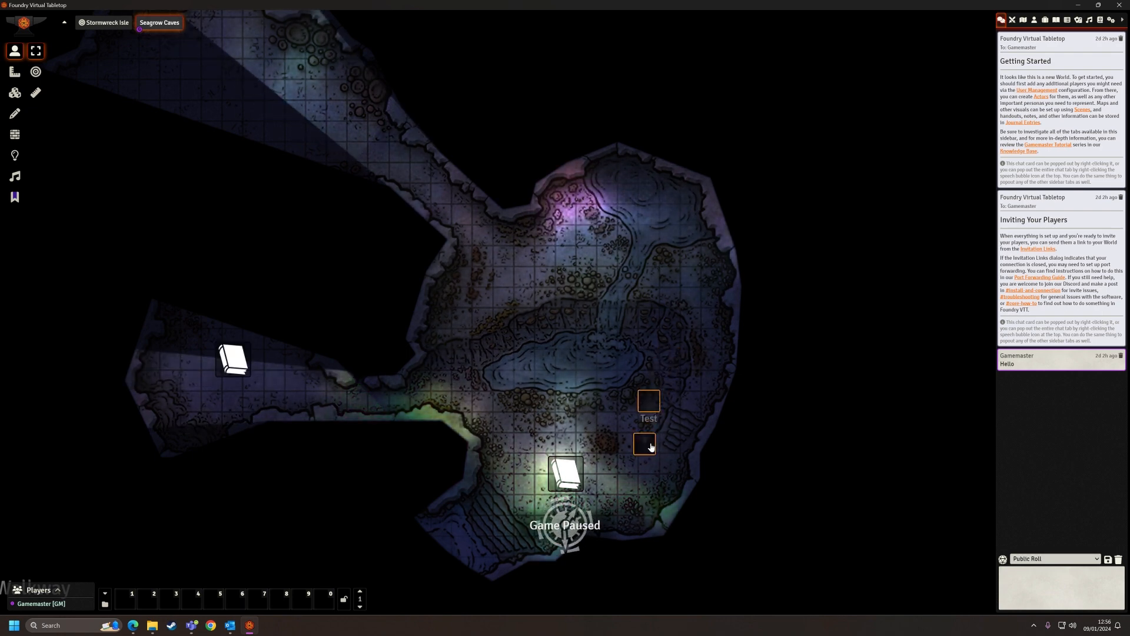
drag(652, 448, 630, 487)
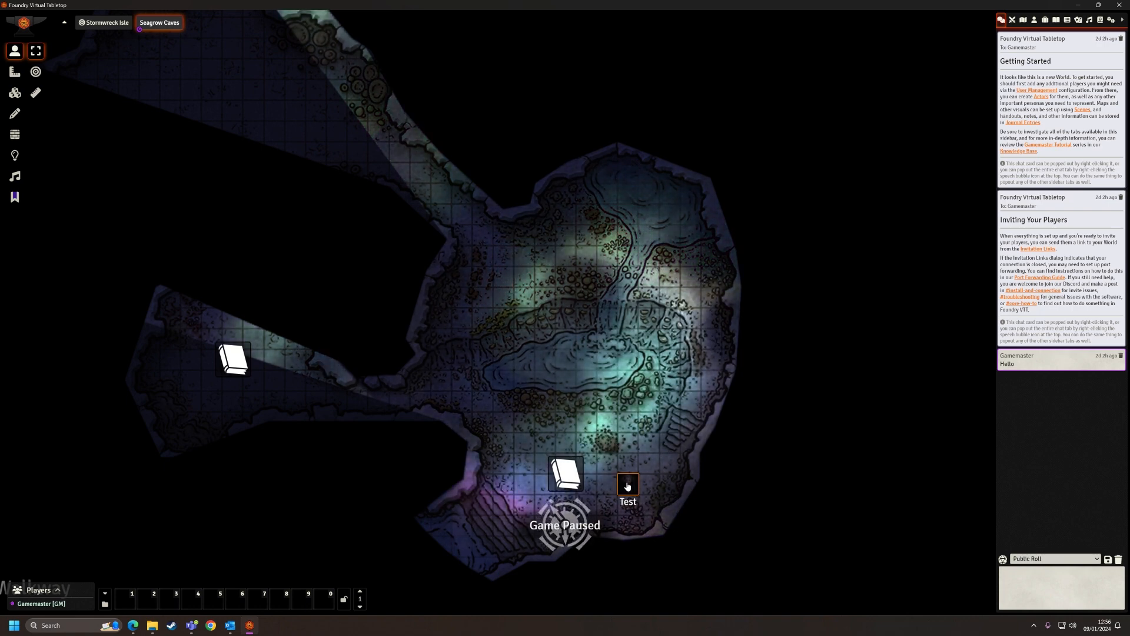
Move the Test token back north to the square beside the ambient sound to compare the volume near its source
drag(628, 486, 648, 307)
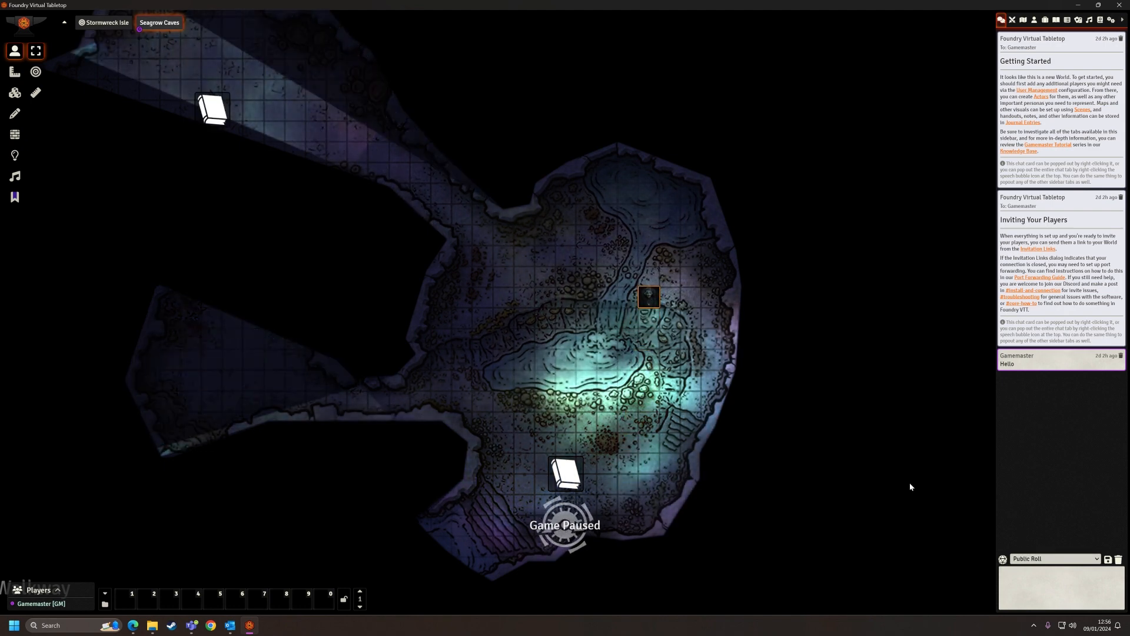
drag(654, 299, 654, 284)
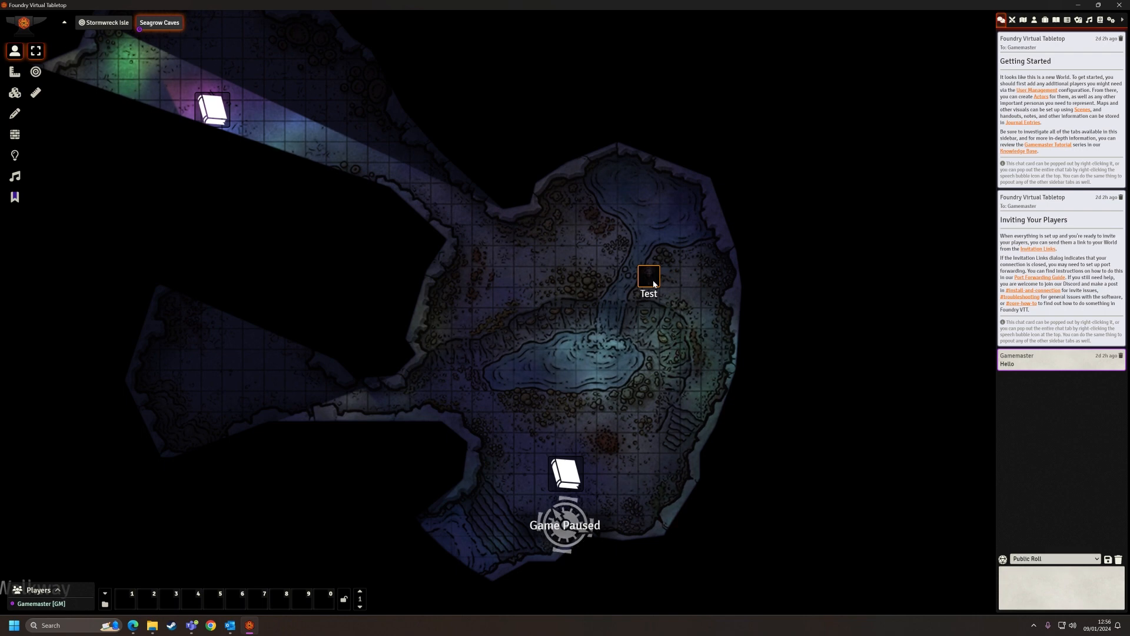
scroll(644, 260, up, 5)
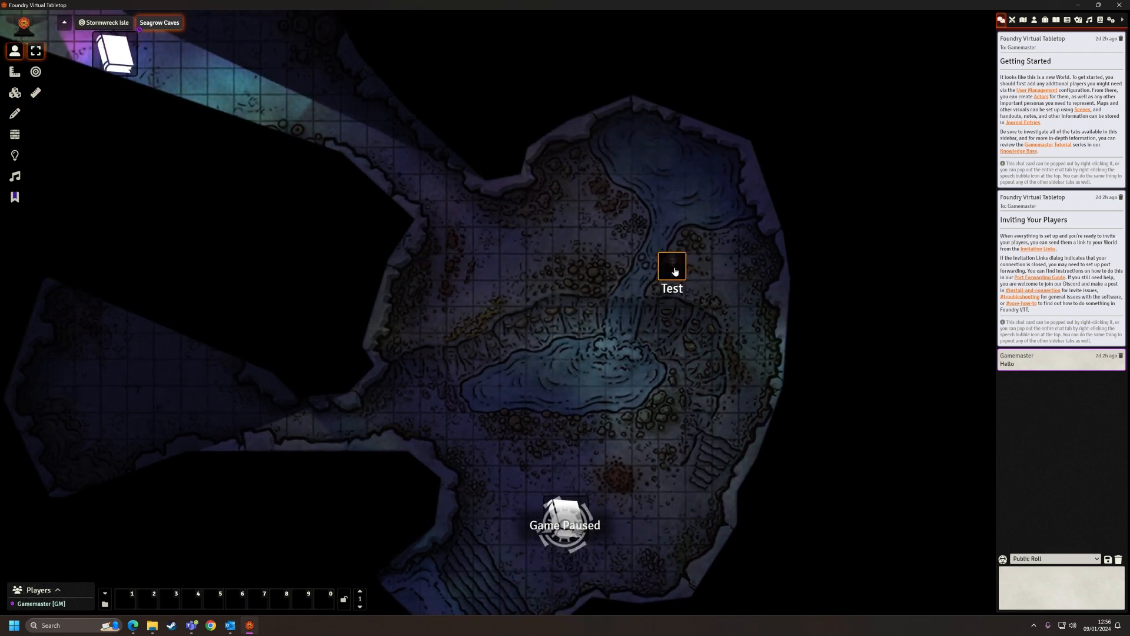
scroll(704, 286, down, 3)
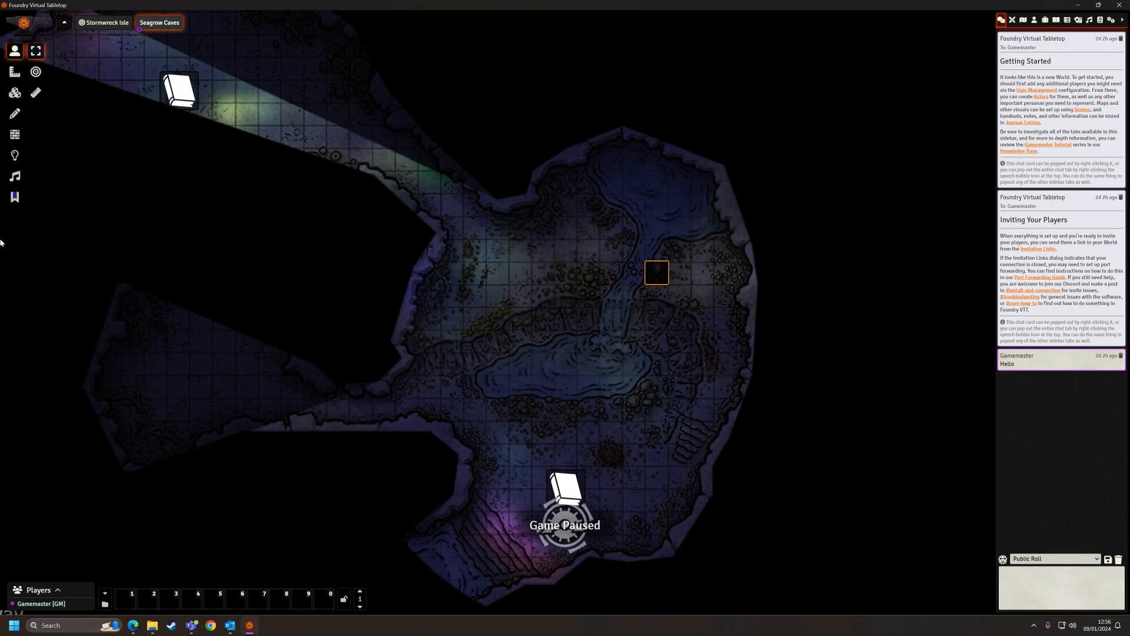
Set the running water sound's effect radius to 80 ft and update the ambient sound
click(18, 183)
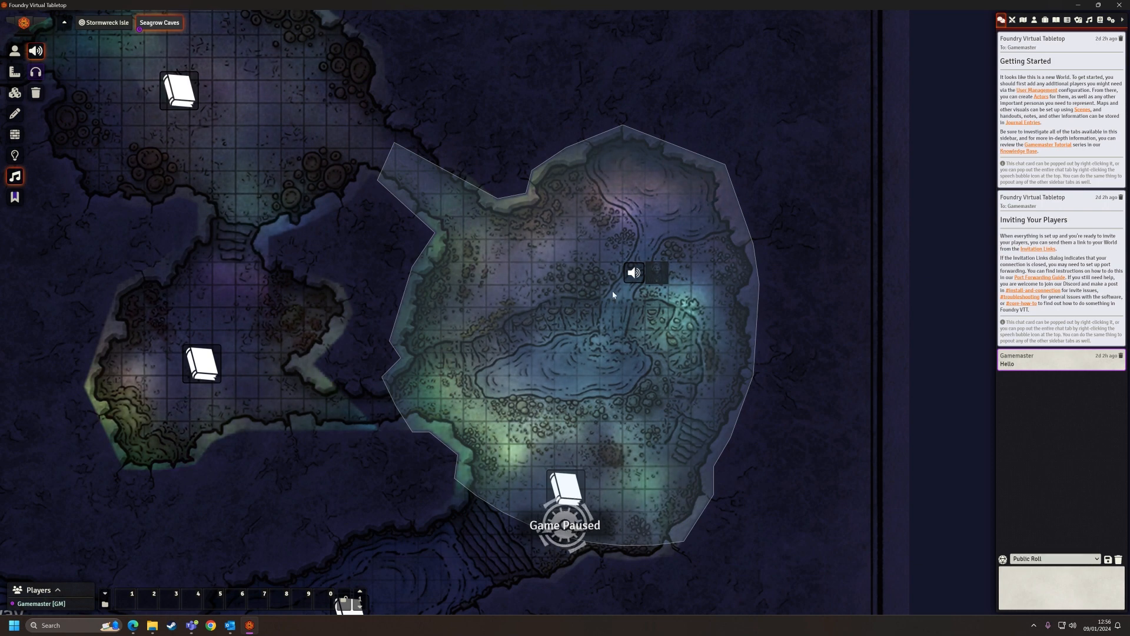
double_click(633, 273)
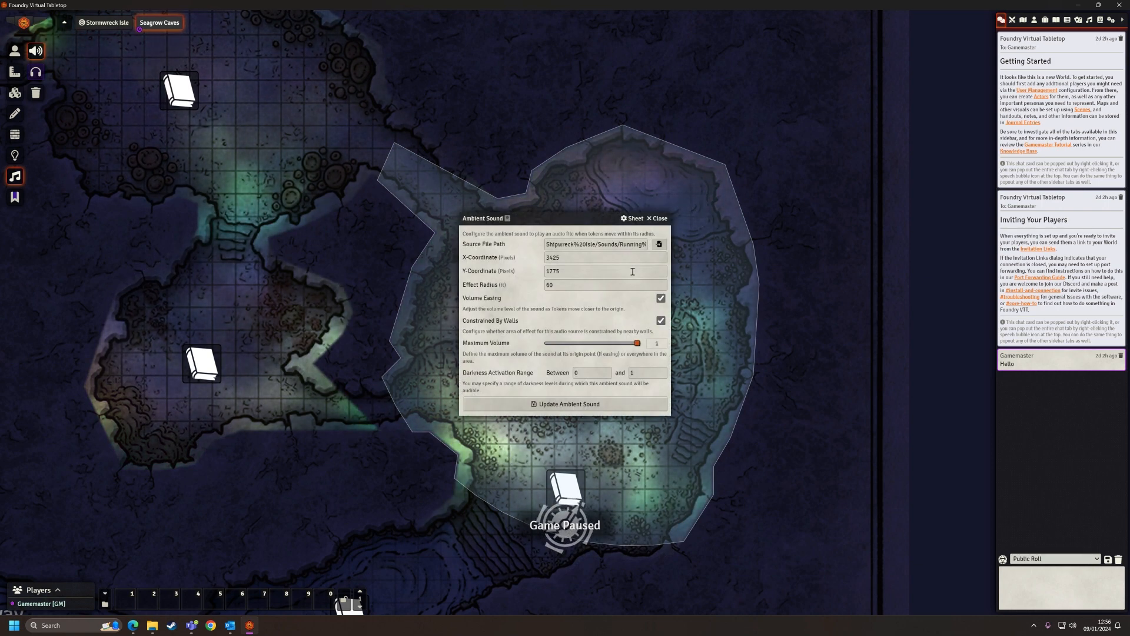
text(80)
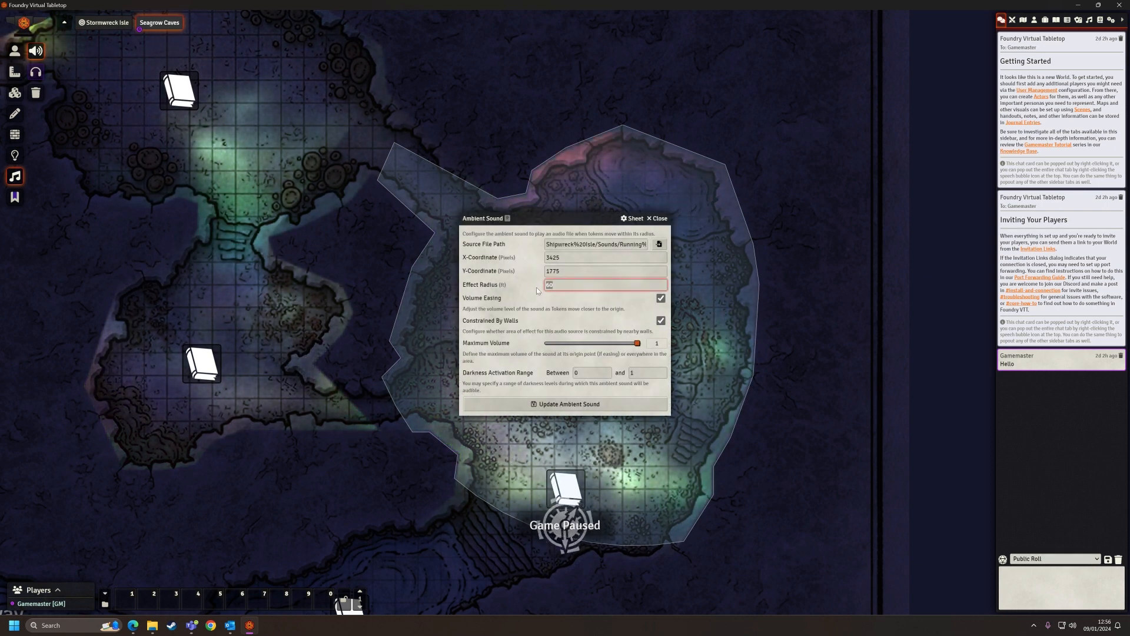
click(574, 403)
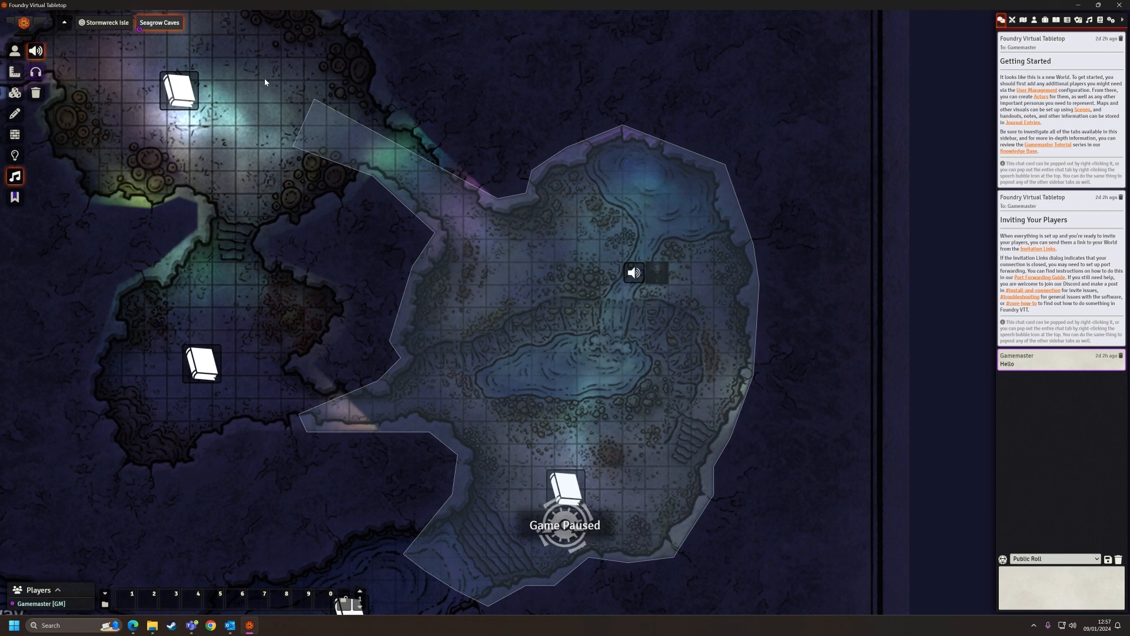
Send the Test token from the stream northwest through the passage into the neighbouring cave, just east of its journal note
drag(279, 90, 432, 232)
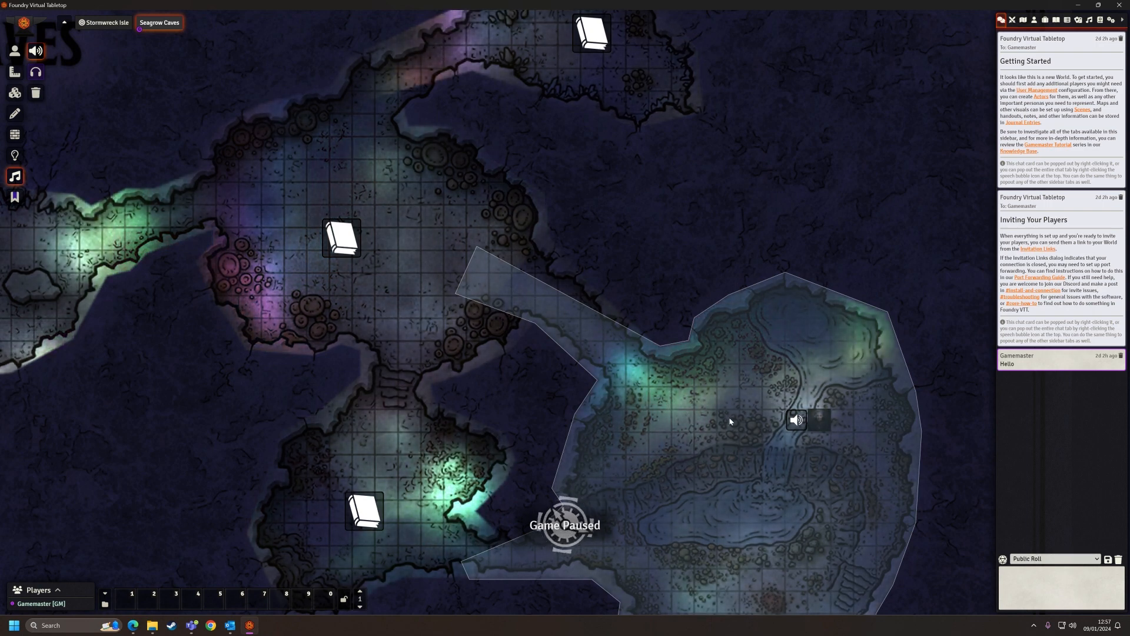
drag(888, 449, 814, 301)
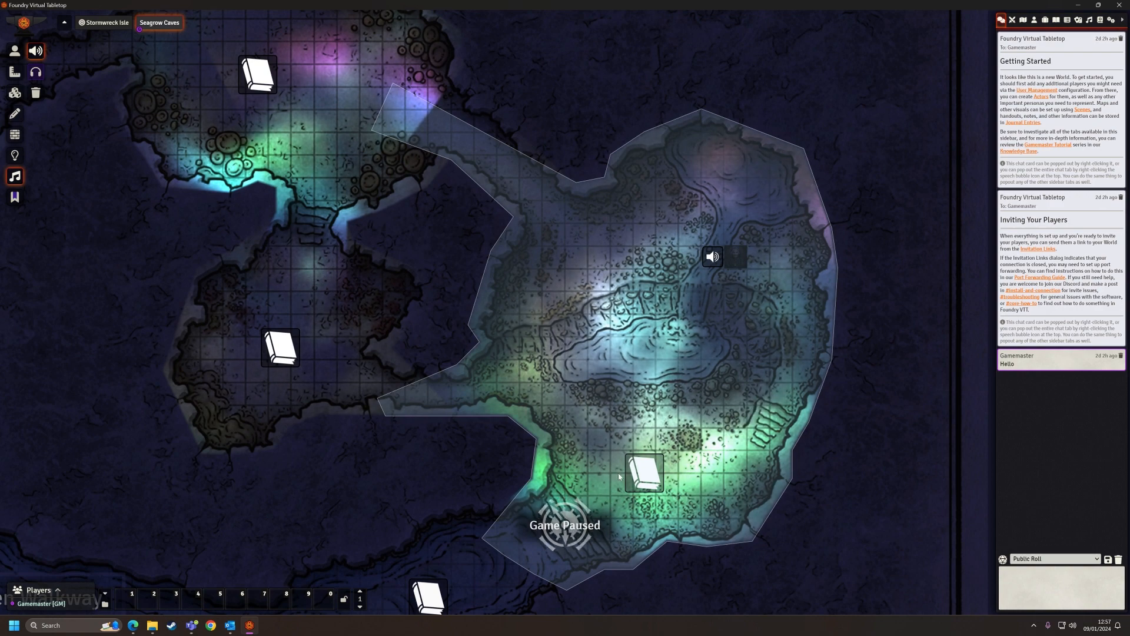
click(15, 51)
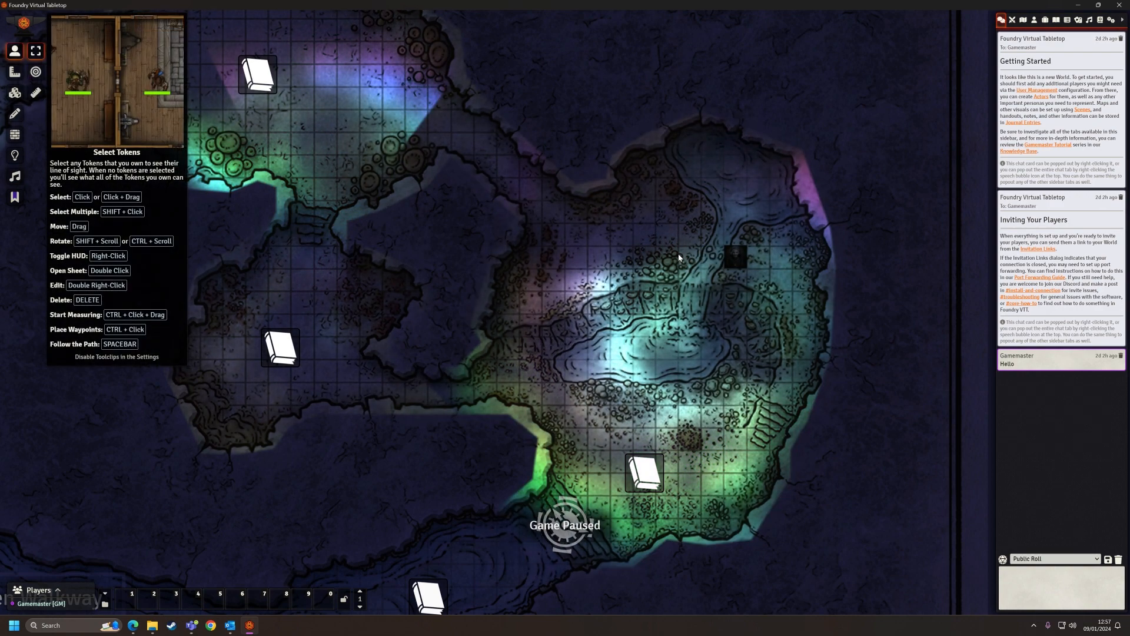
click(341, 69)
drag(338, 67, 340, 68)
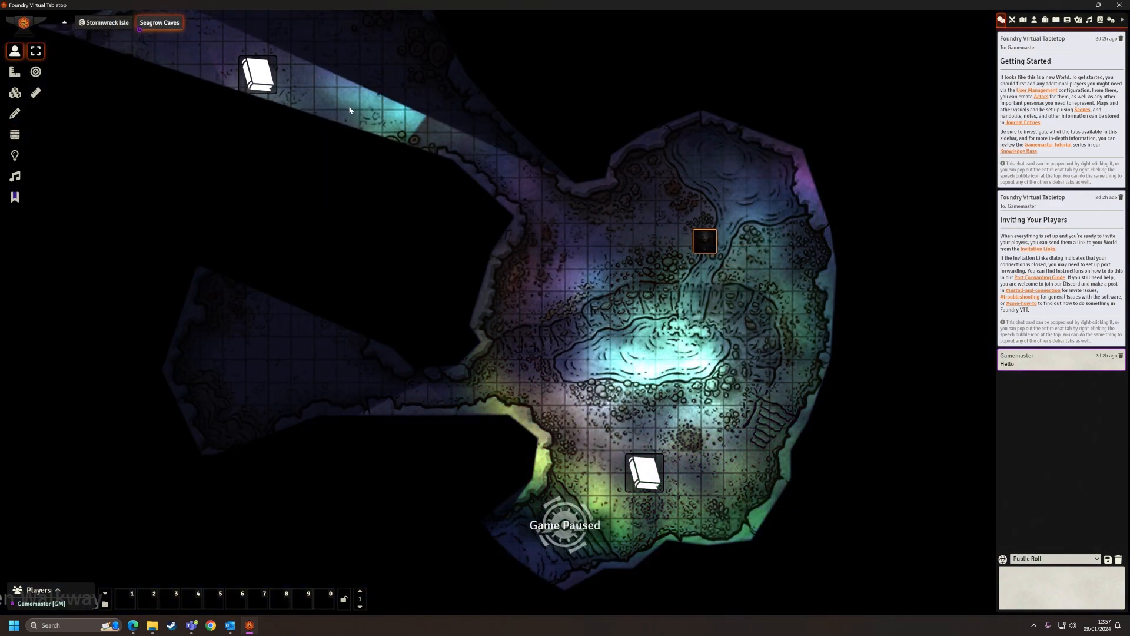
Move the Test token in stages from the northwest cave back through the passage to the stream, and south beside the pool cave's journal note
drag(337, 108, 461, 193)
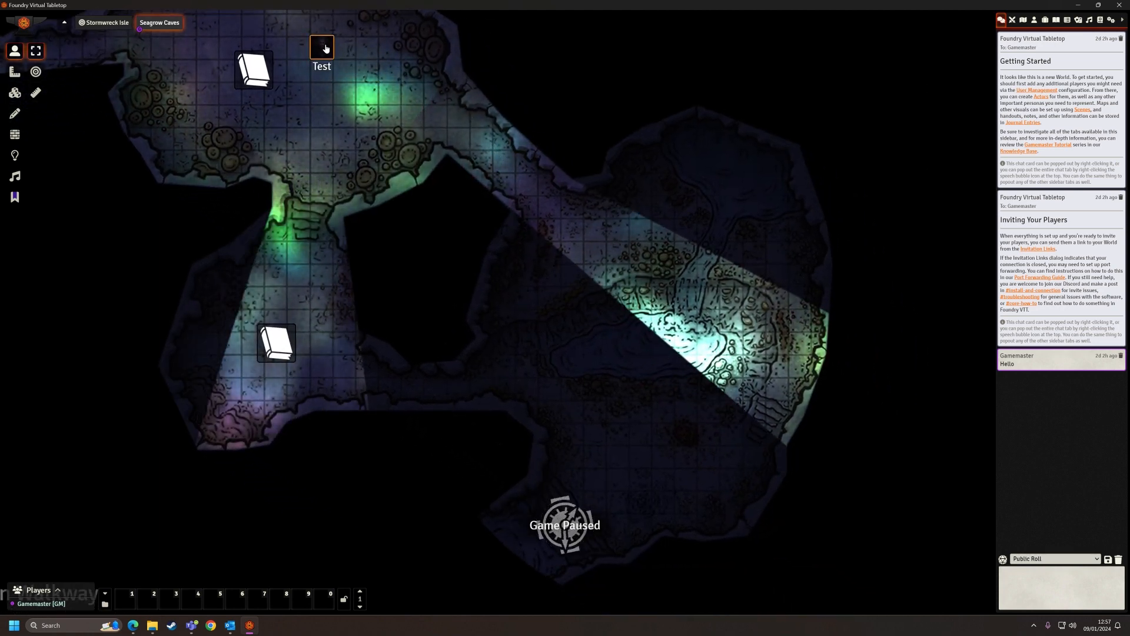
drag(325, 49, 438, 117)
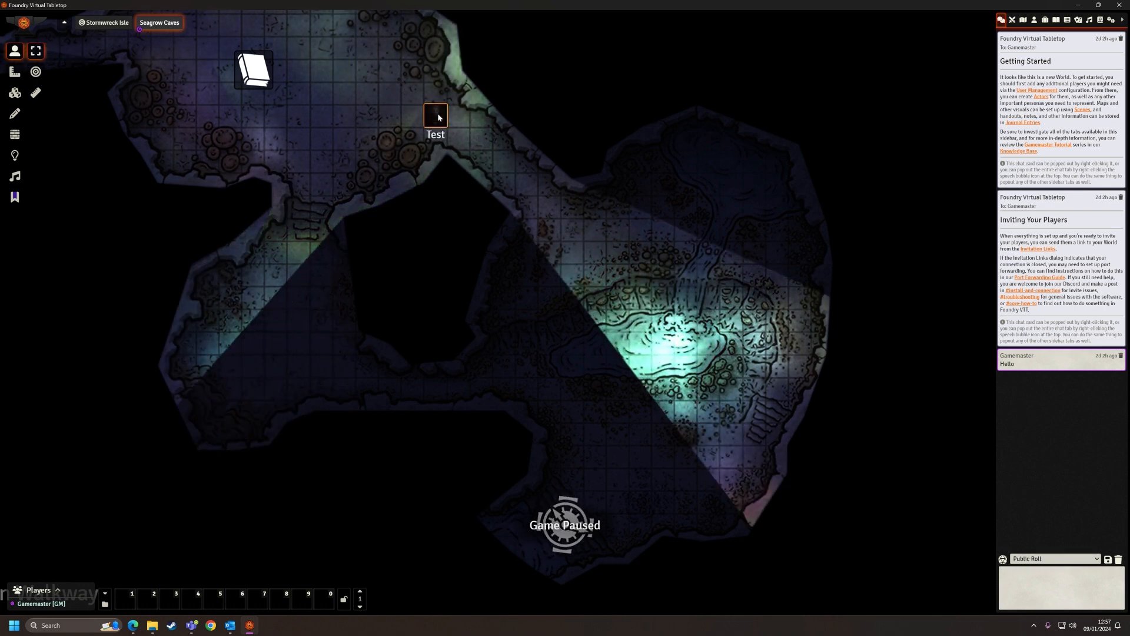
drag(439, 117, 503, 163)
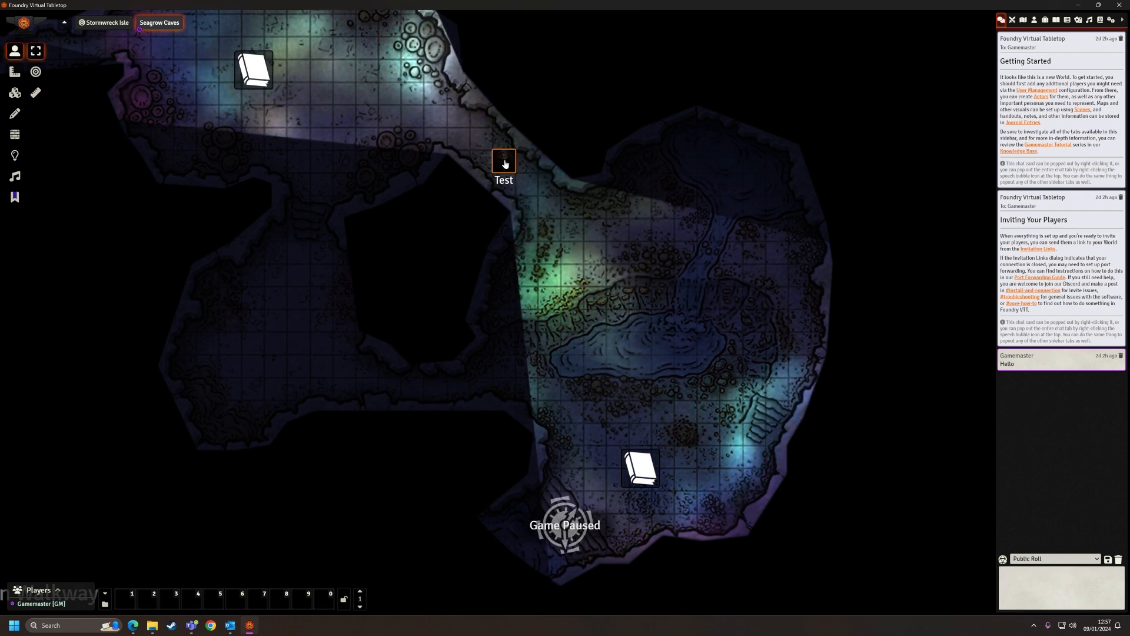
drag(504, 165, 687, 255)
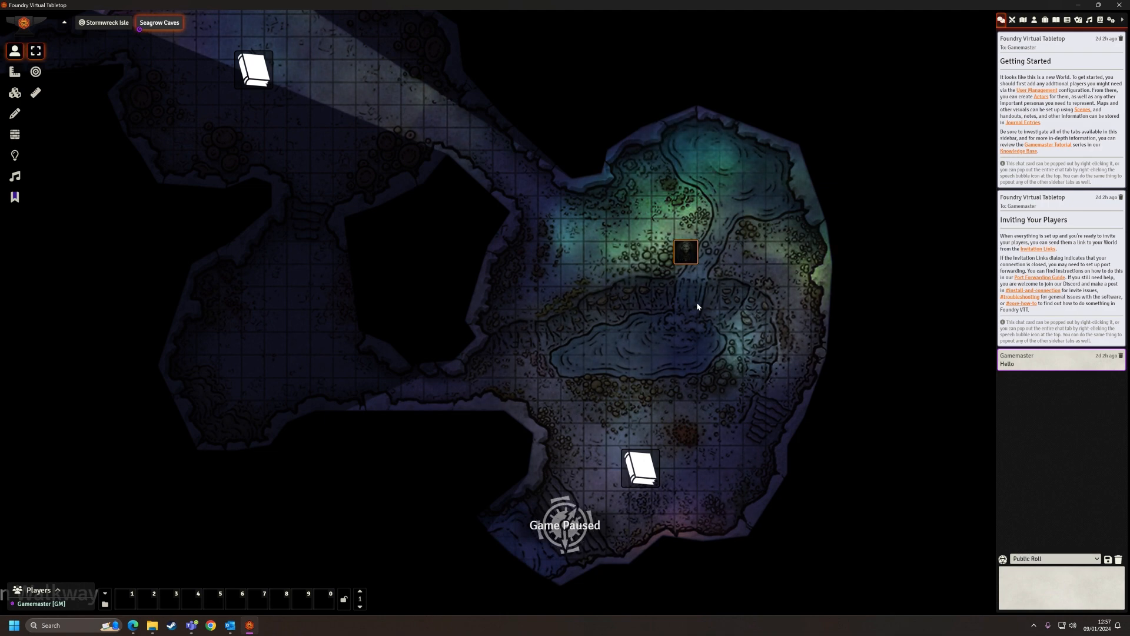
drag(689, 257, 688, 460)
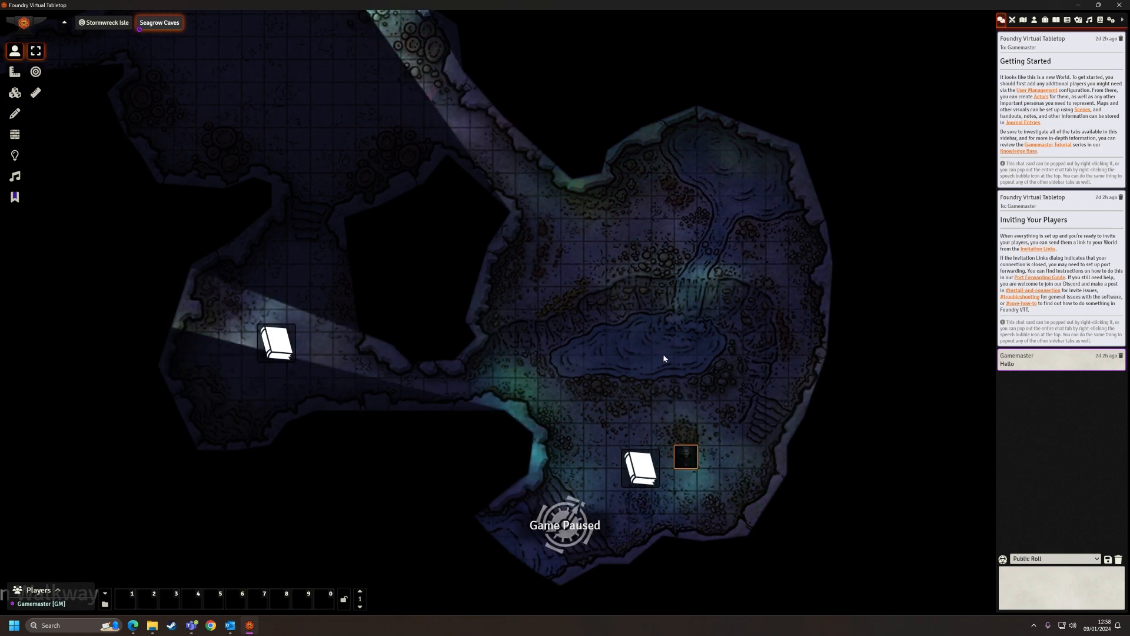
scroll(649, 306, down, 3)
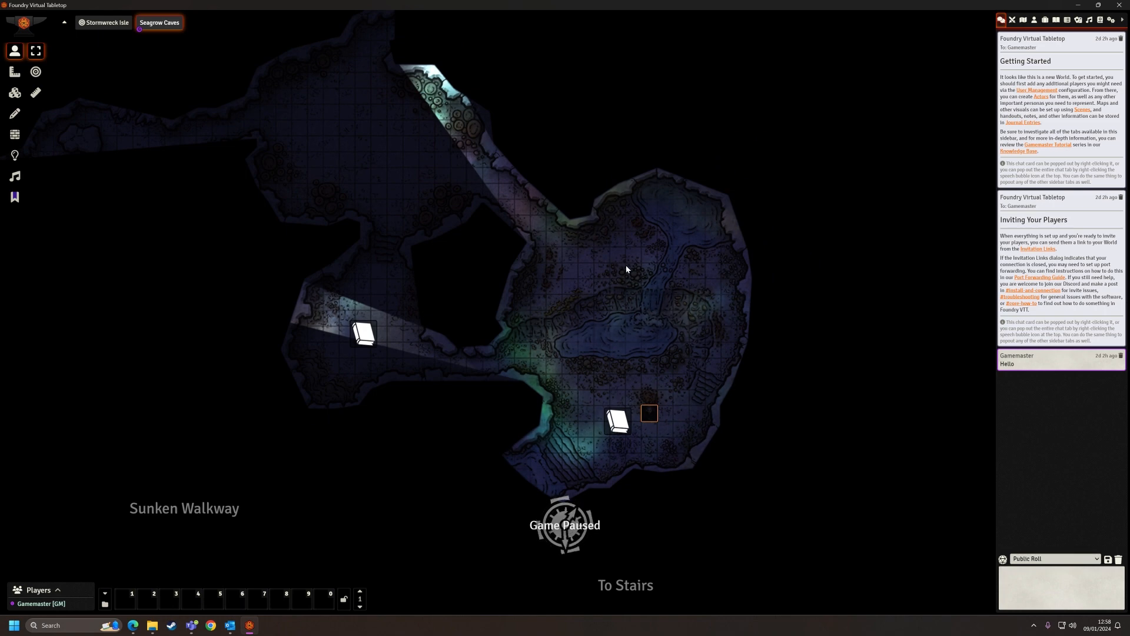
scroll(627, 269, down, 3)
scroll(625, 296, down, 1)
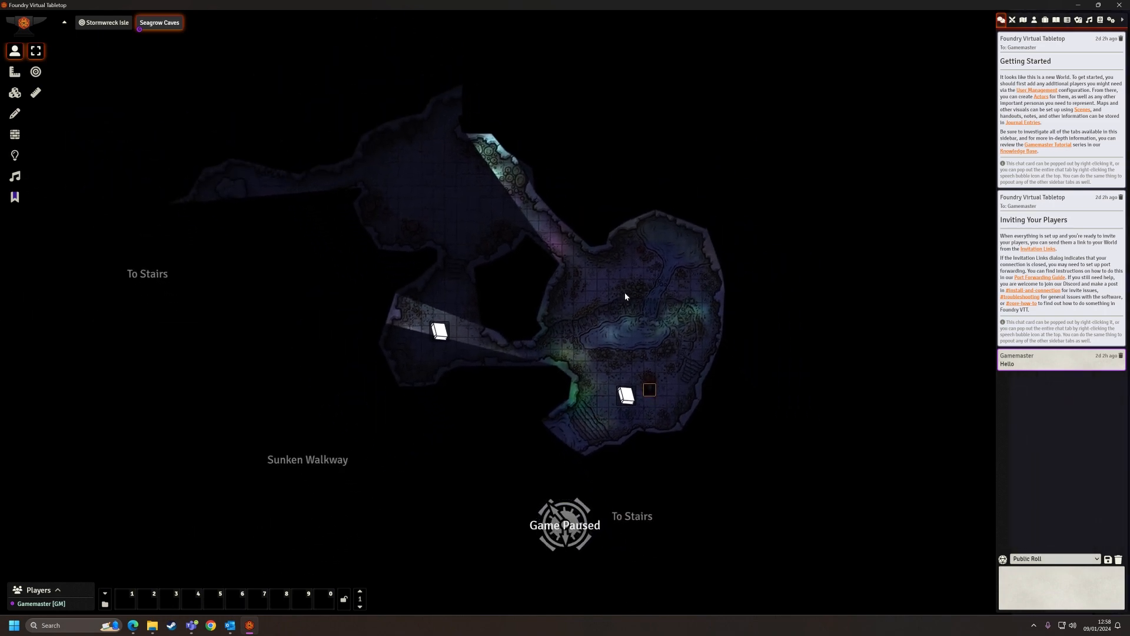
drag(625, 296, 635, 330)
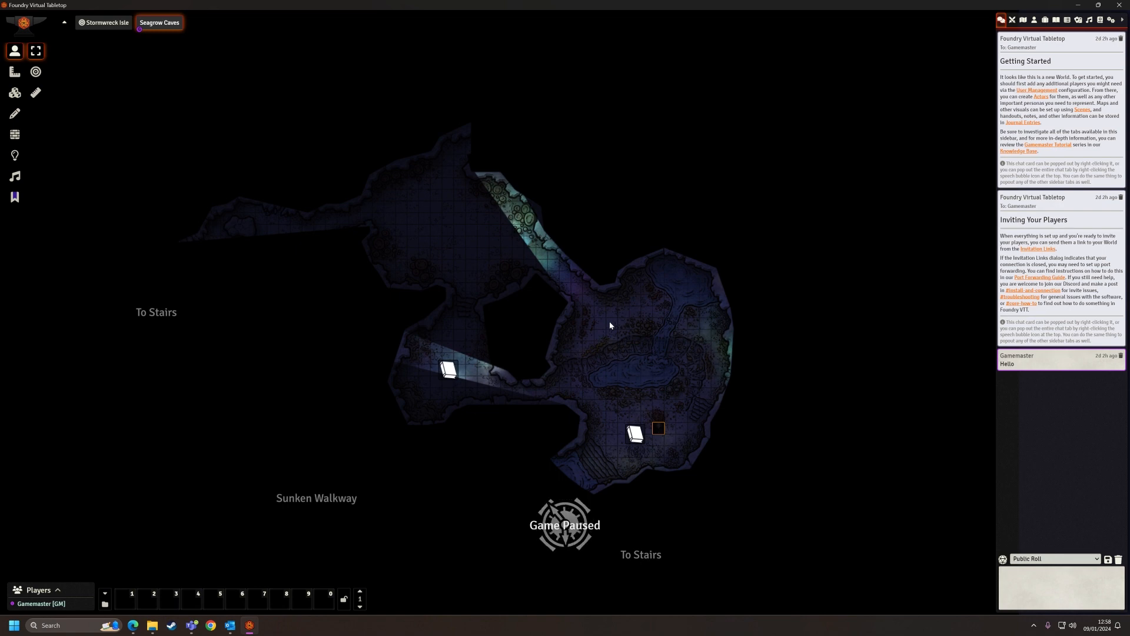
scroll(609, 321, up, 4)
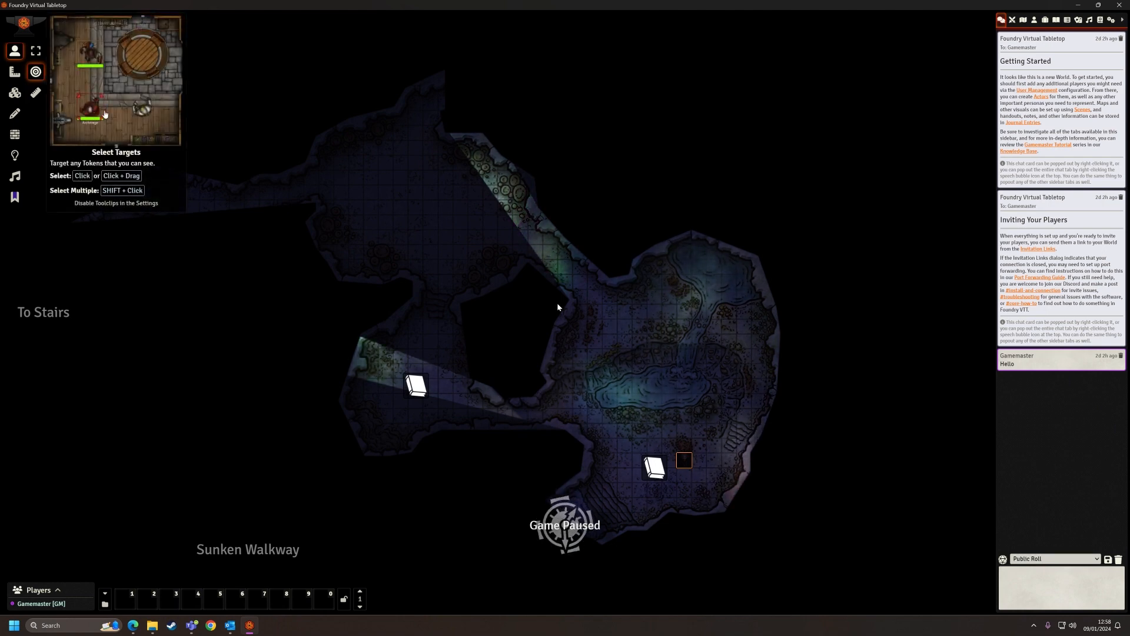
scroll(636, 318, up, 2)
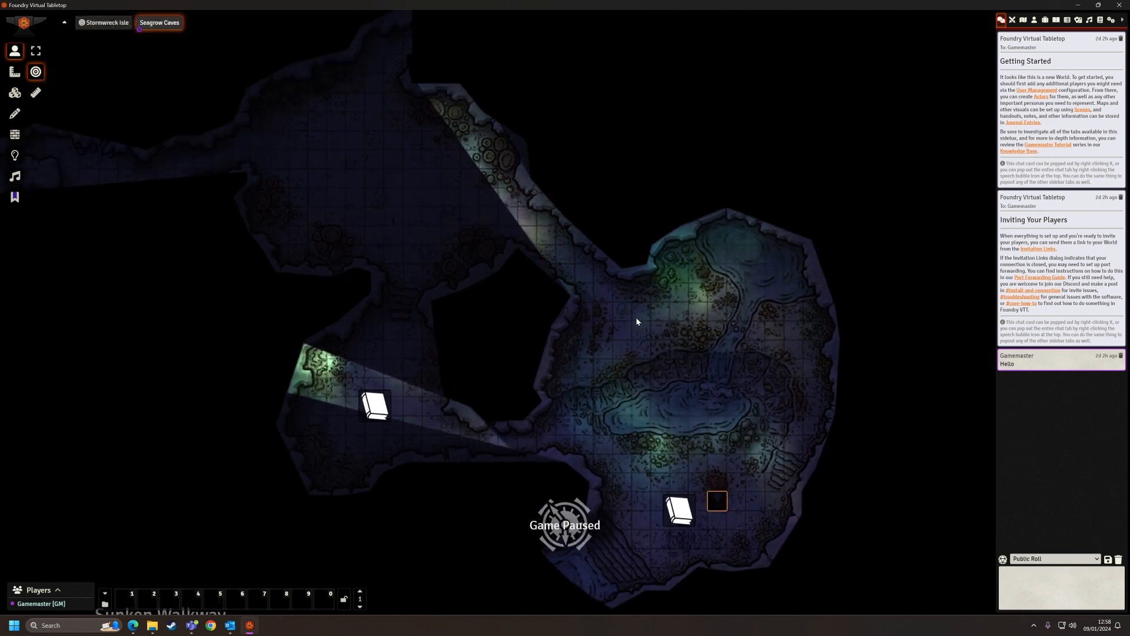
drag(636, 324, 581, 308)
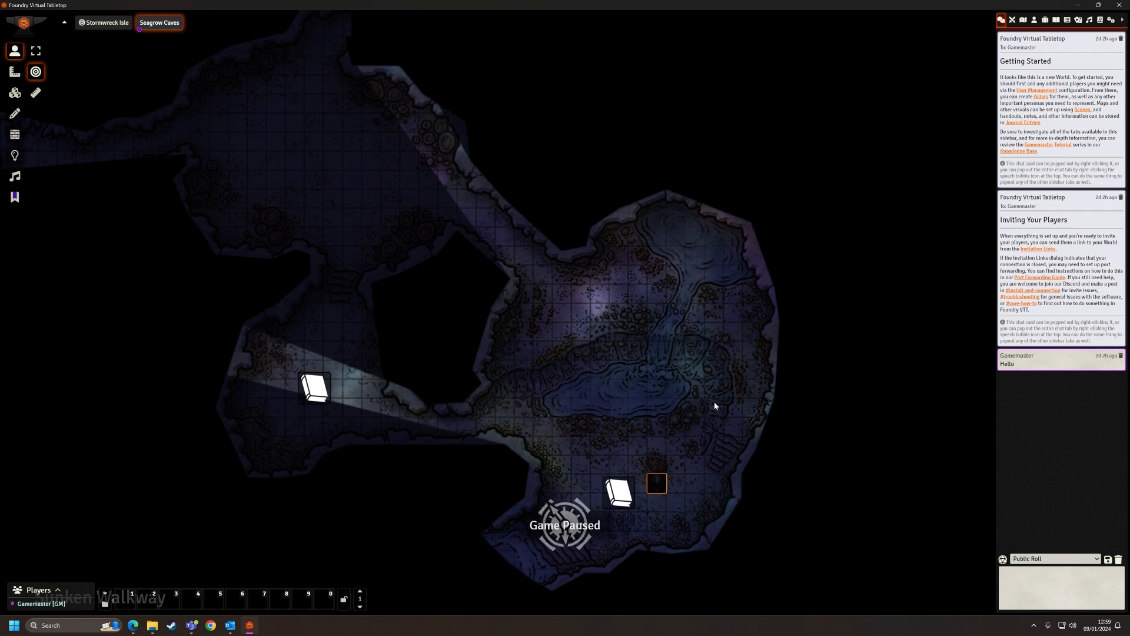
drag(715, 402, 664, 303)
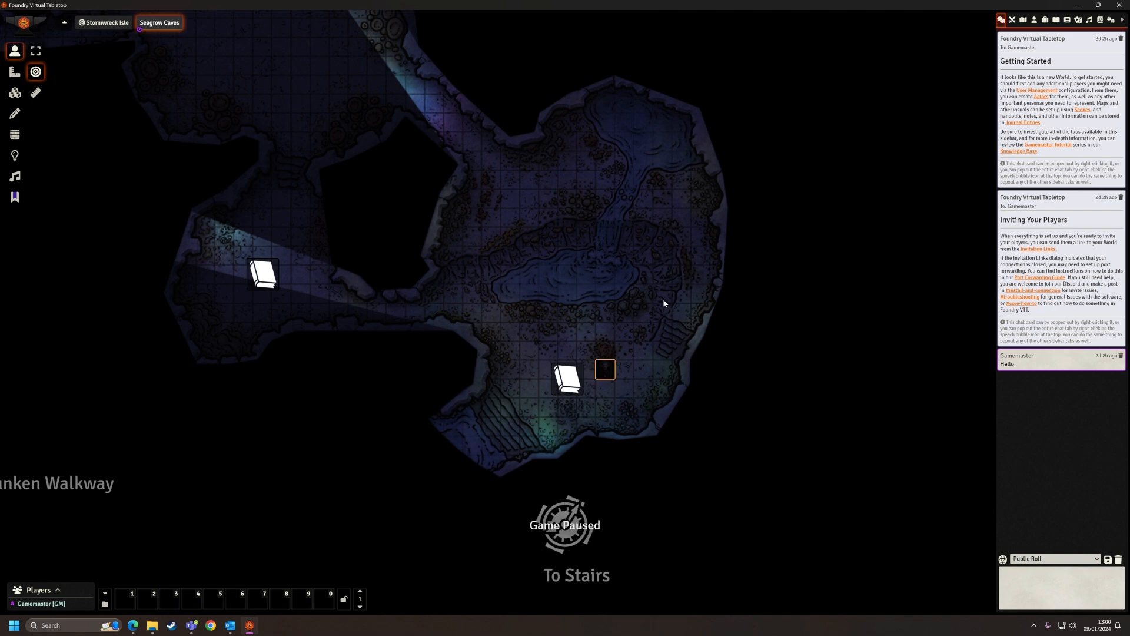
scroll(588, 194, down, 2)
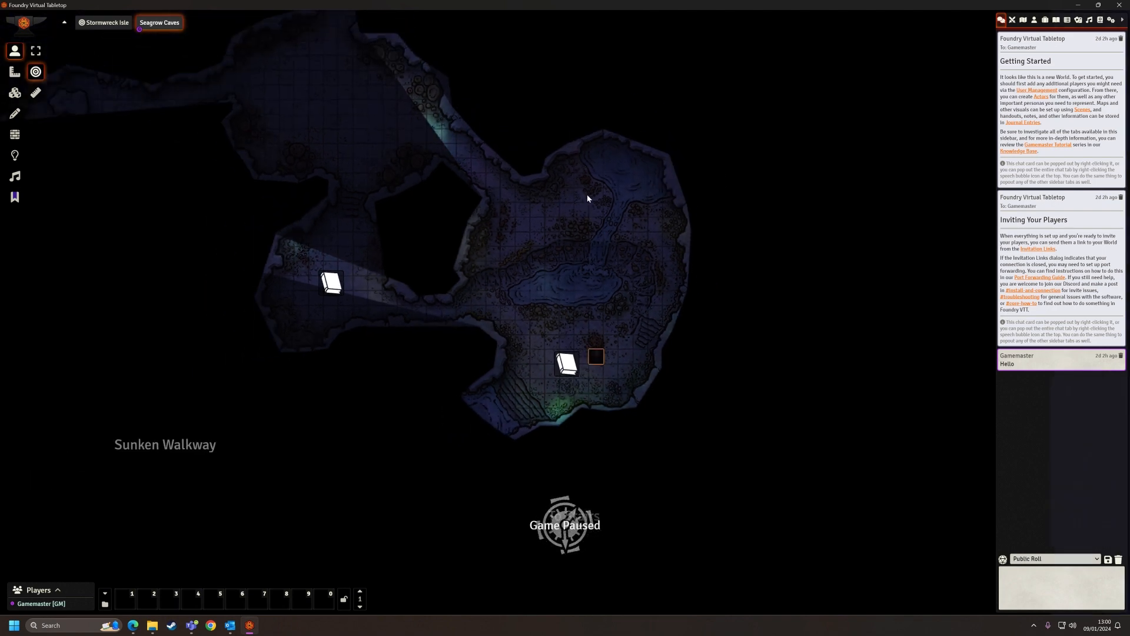
drag(587, 199, 614, 243)
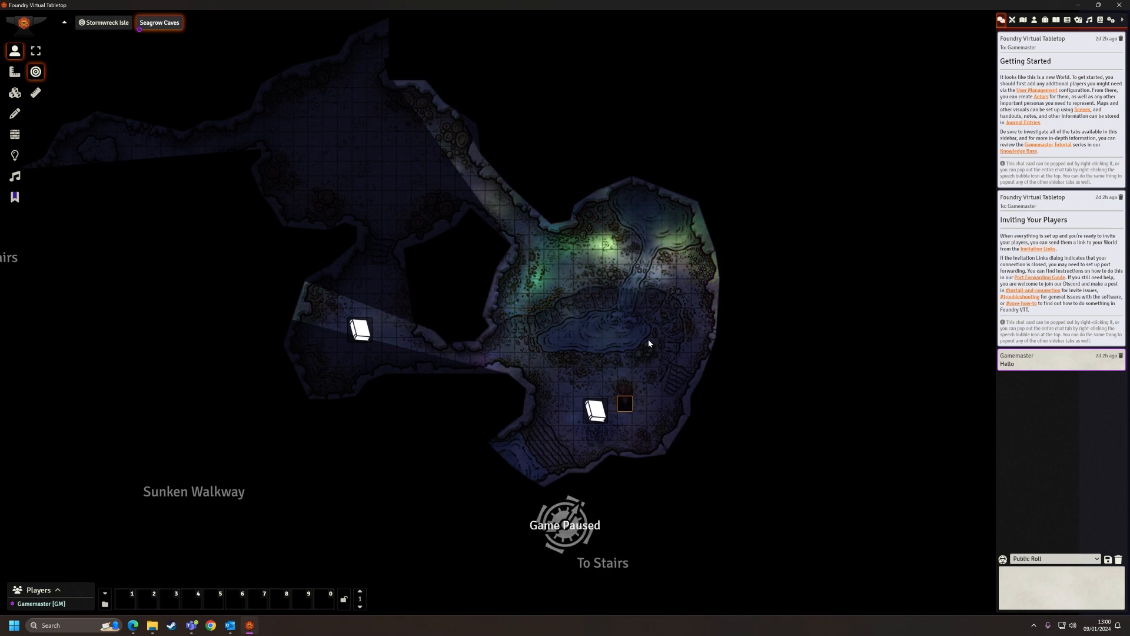
scroll(659, 334, down, 2)
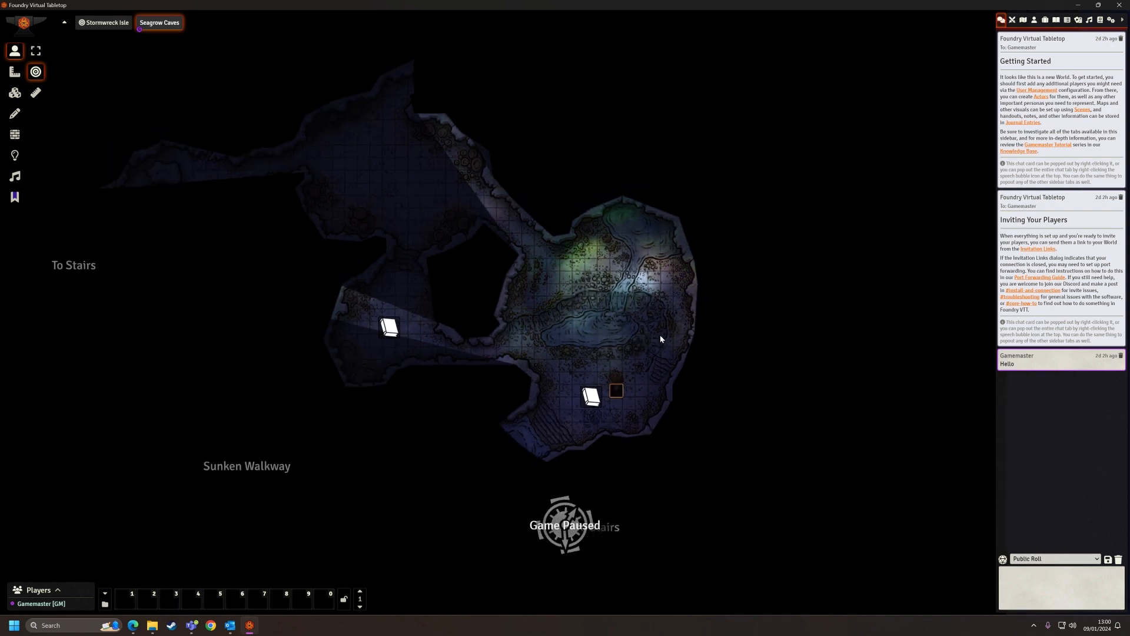
scroll(638, 330, down, 1)
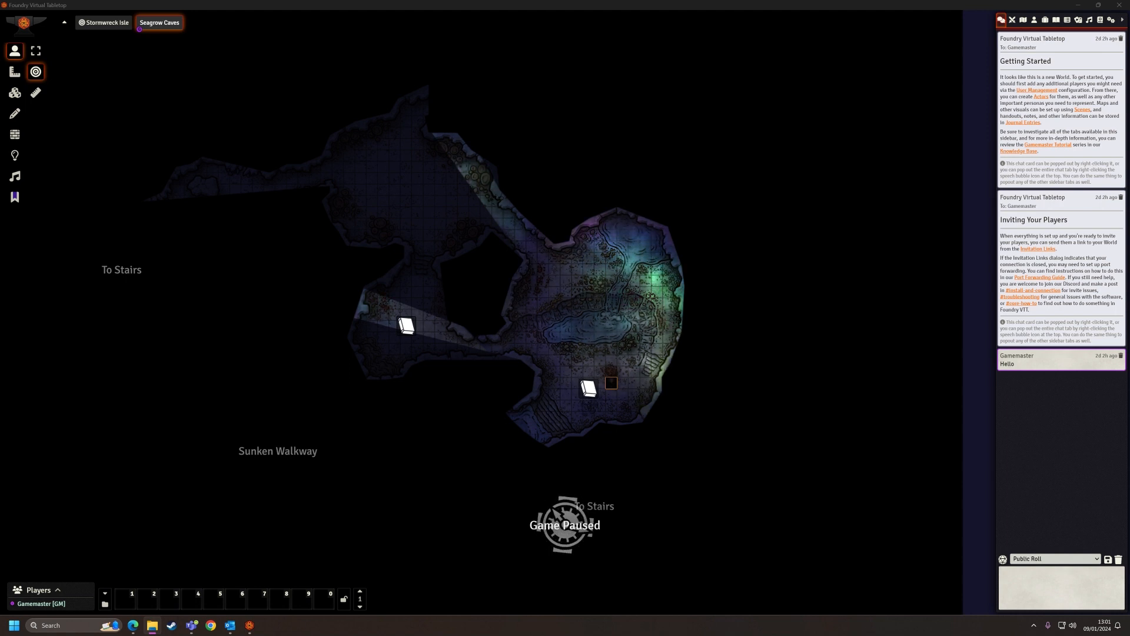
Create a new scene named Compass Rose and give it the navigation name Compass Rose
click(1022, 21)
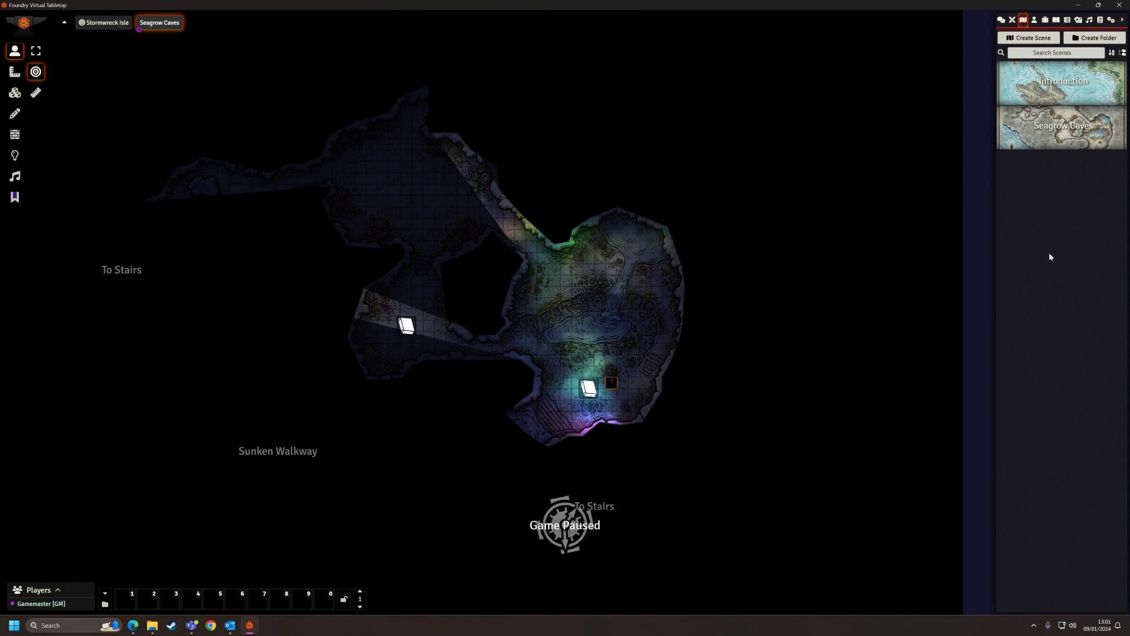
click(1031, 42)
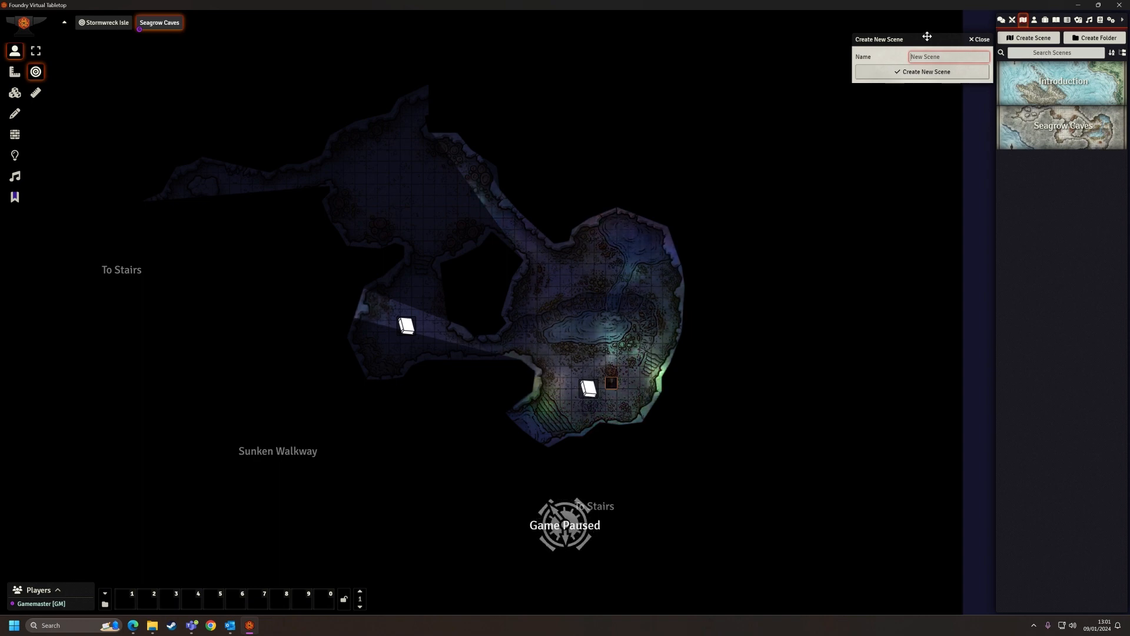
text(o)
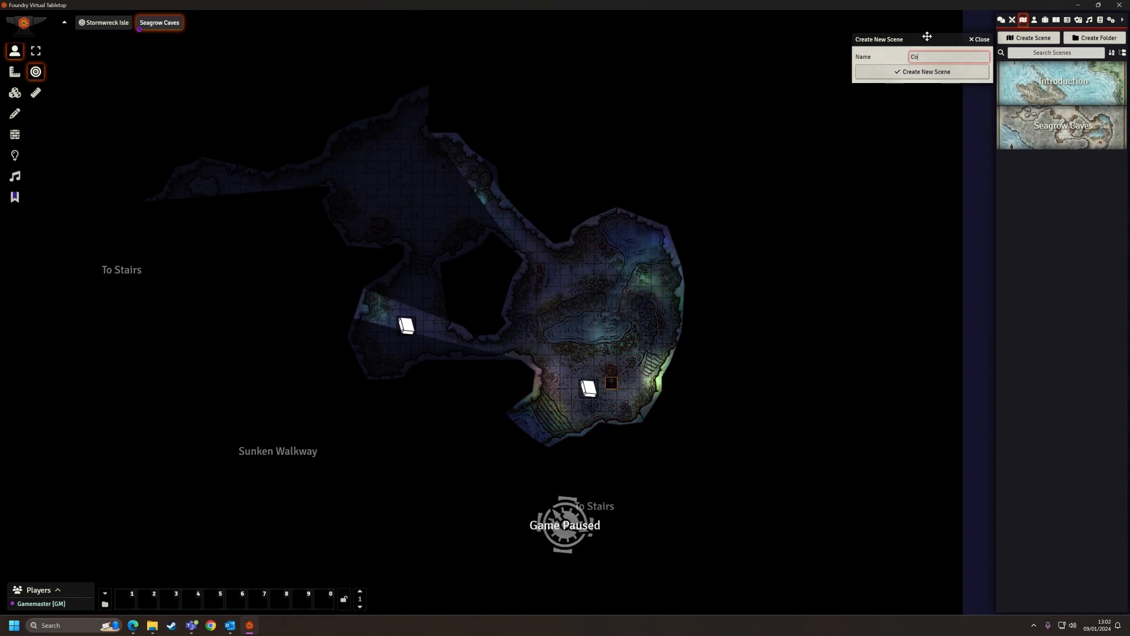
text(mpass Rose)
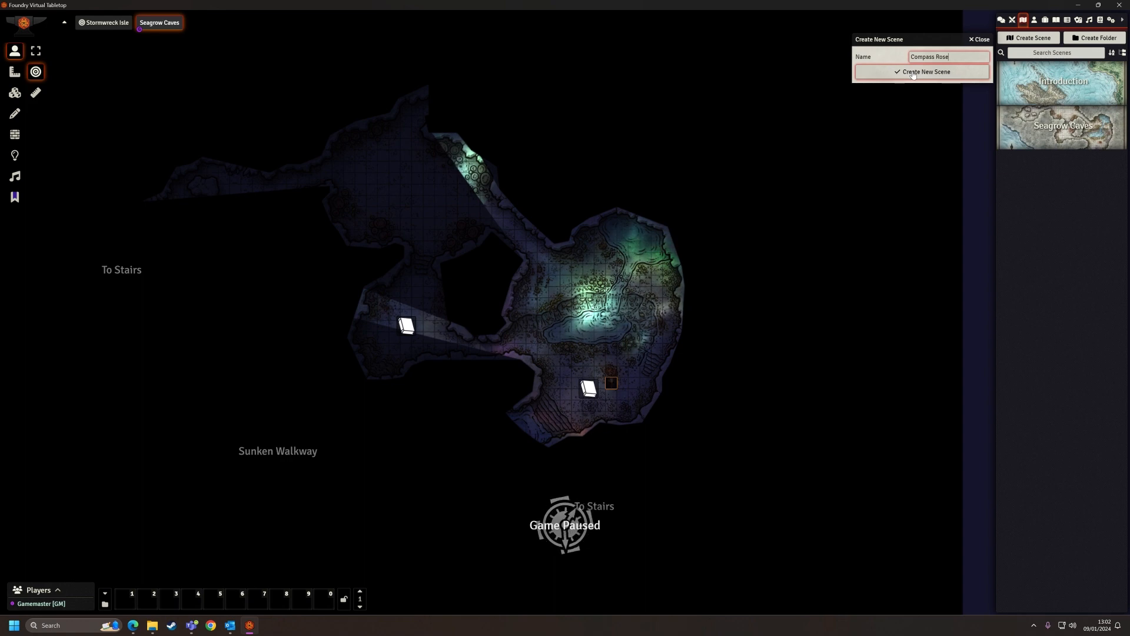
click(912, 73)
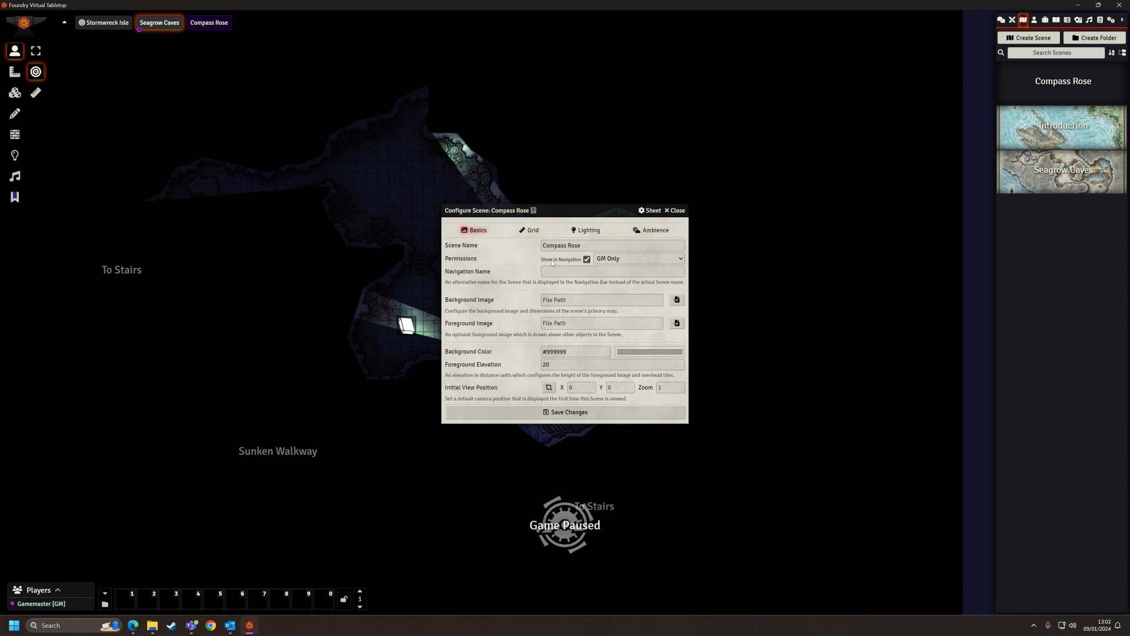
drag(582, 246, 535, 242)
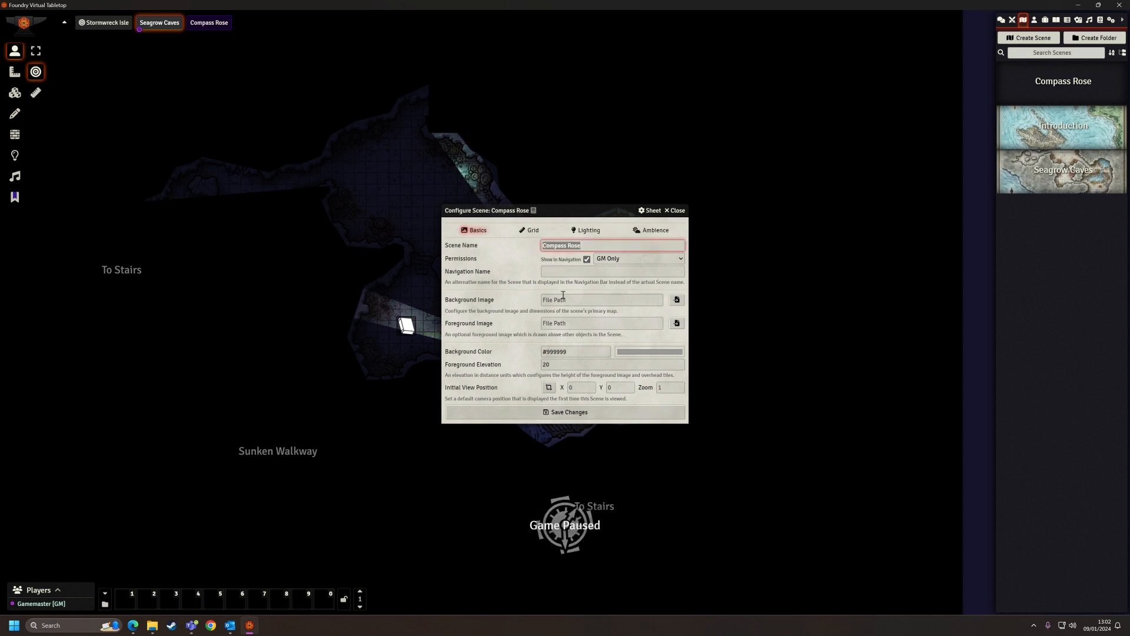
click(569, 272)
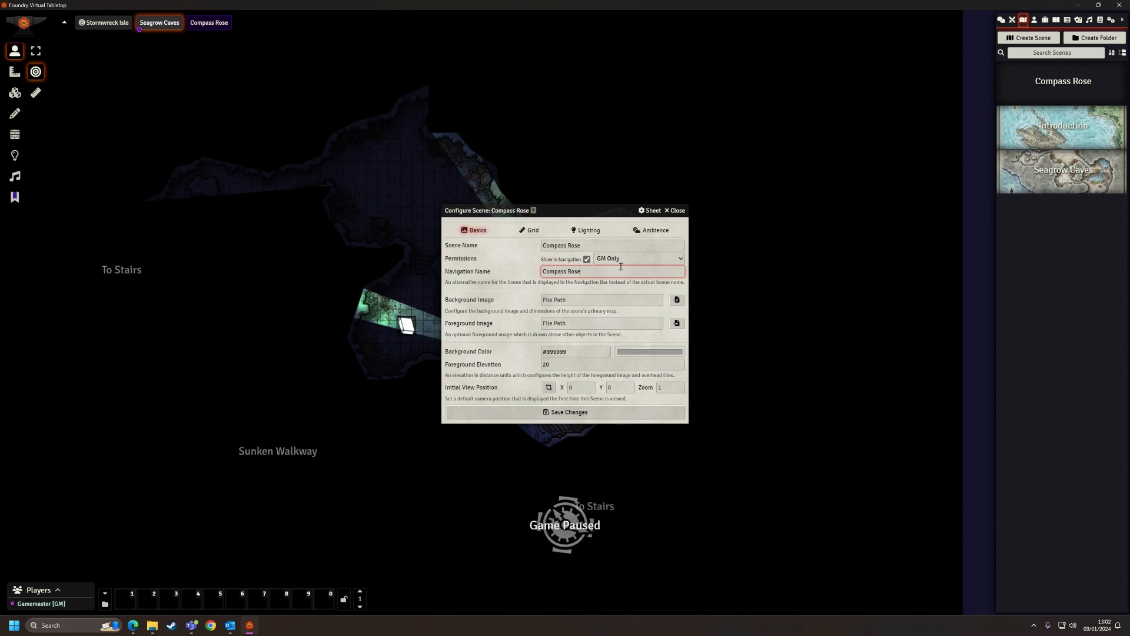
Upload the Compass Rose map from the local Stormwreck Maps folder into Shipwreck Isle/Maps for the scene's background image
click(676, 300)
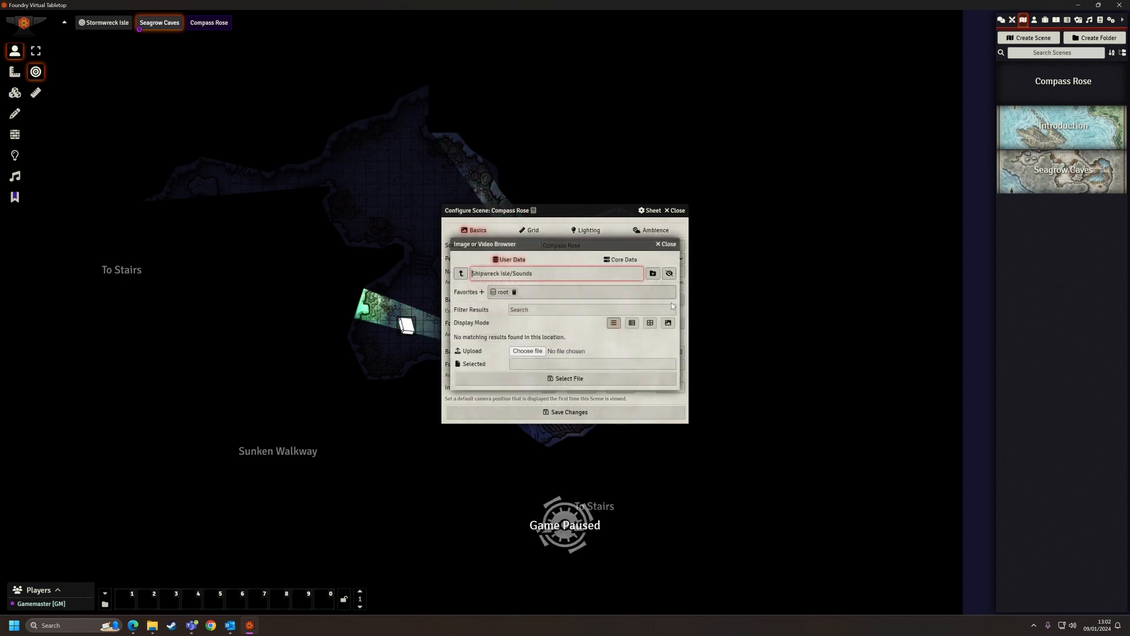
click(462, 273)
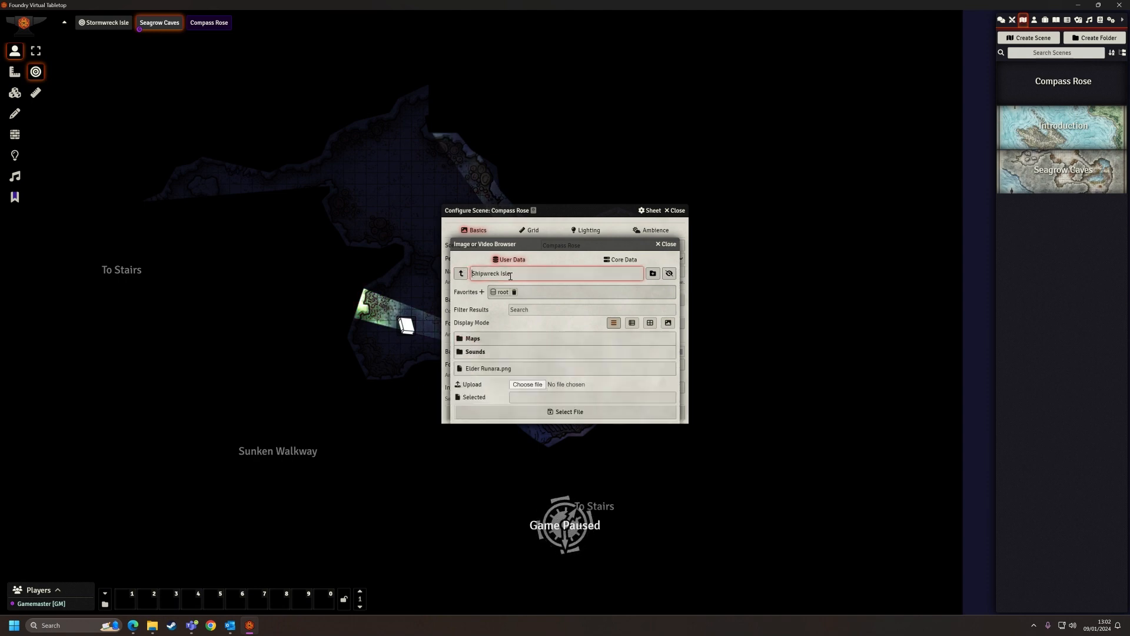
click(473, 337)
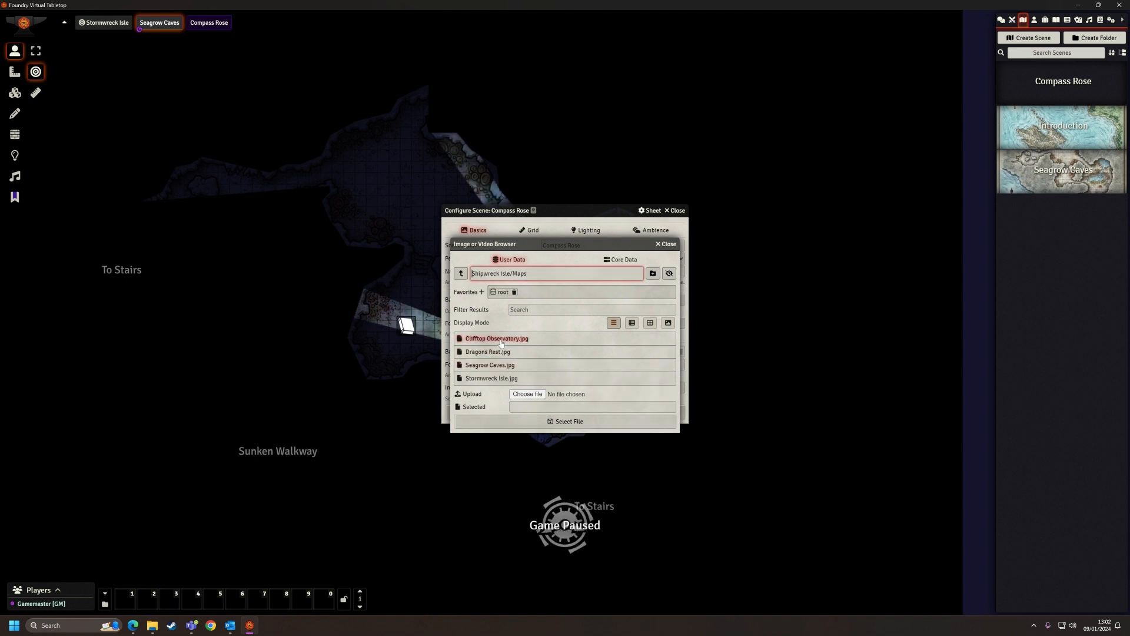
click(522, 395)
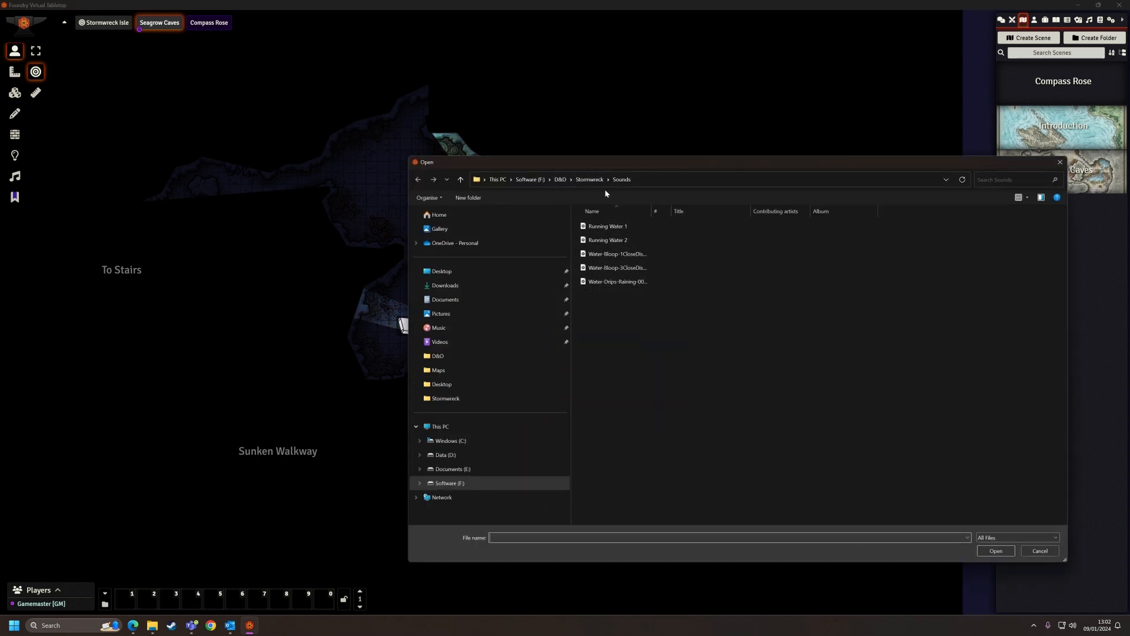
click(583, 183)
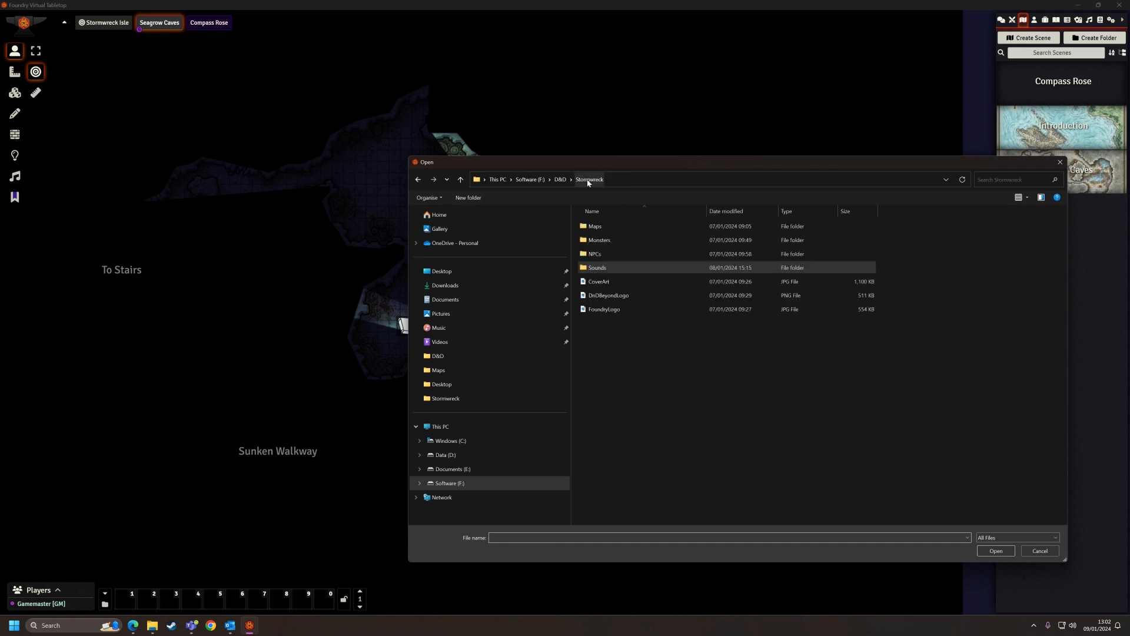
double_click(604, 231)
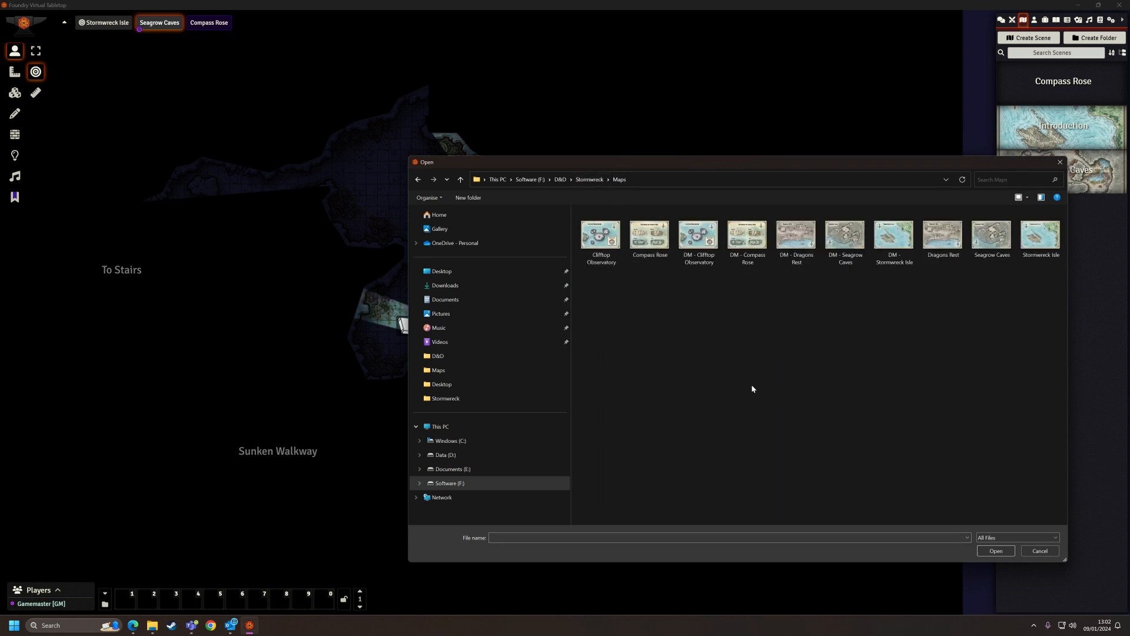
click(646, 238)
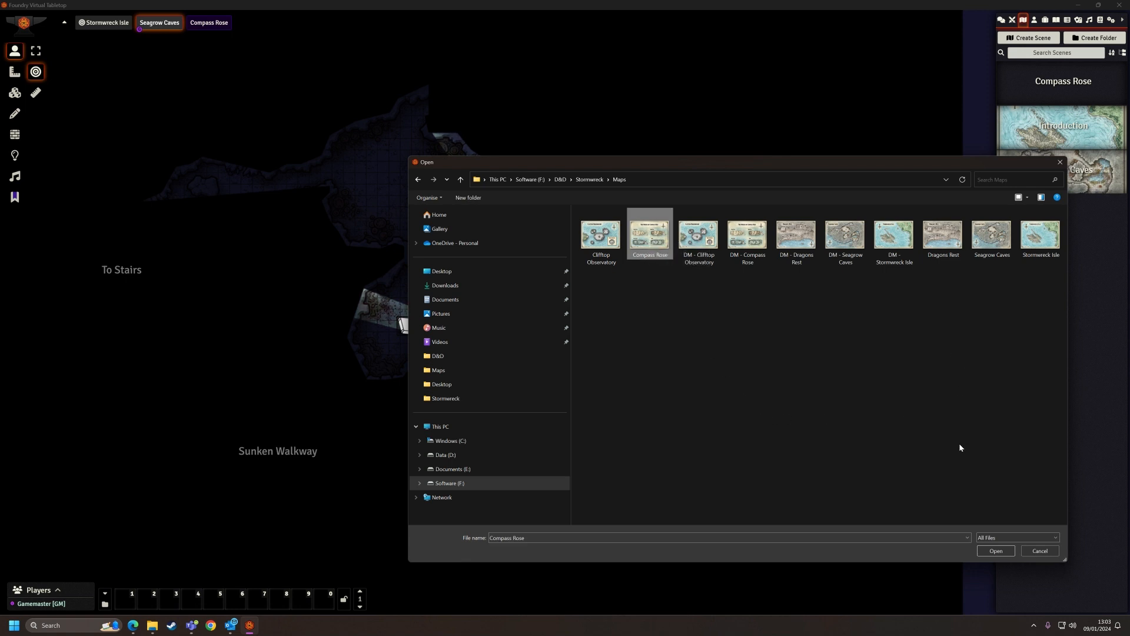
click(995, 551)
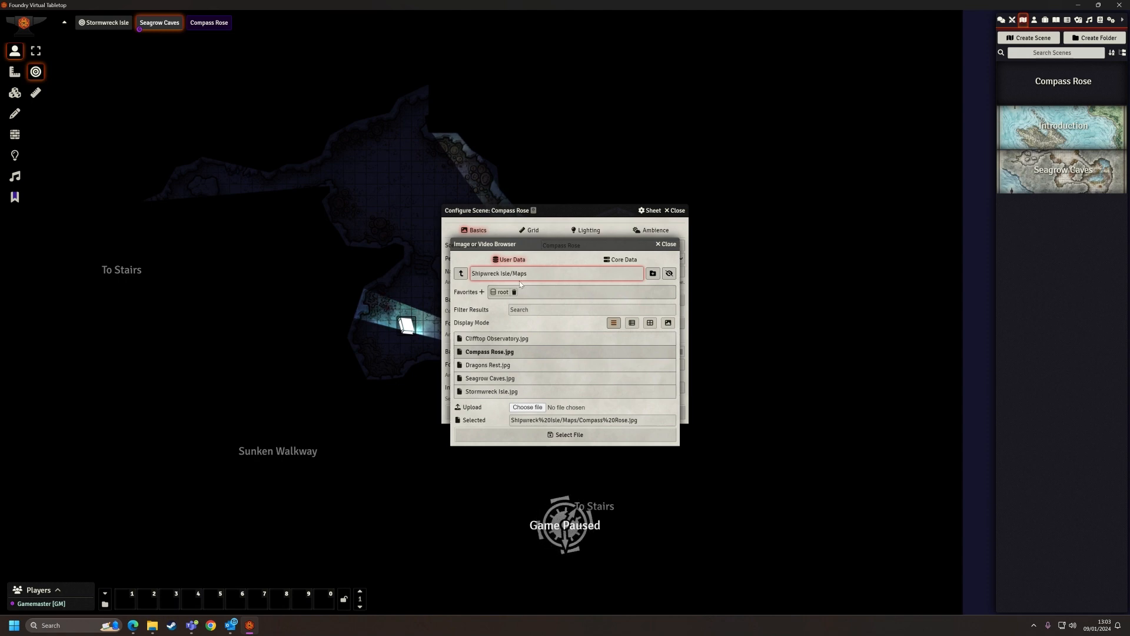
Save the Compass Rose scene with Compass Rose.jpg as its background image, and view the scene
click(565, 435)
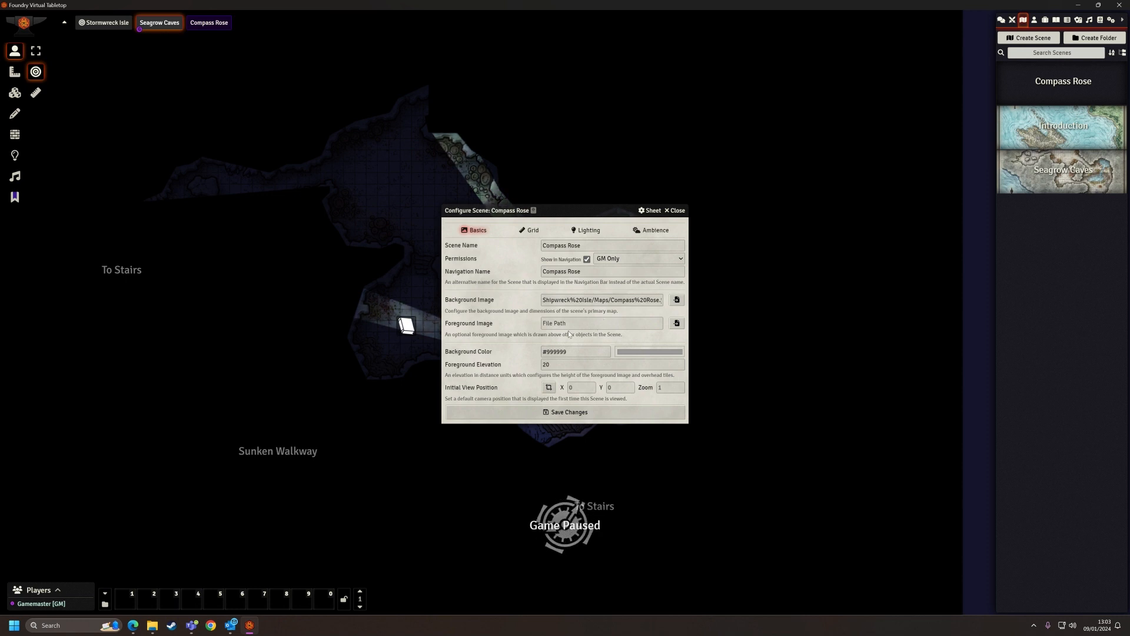
click(566, 412)
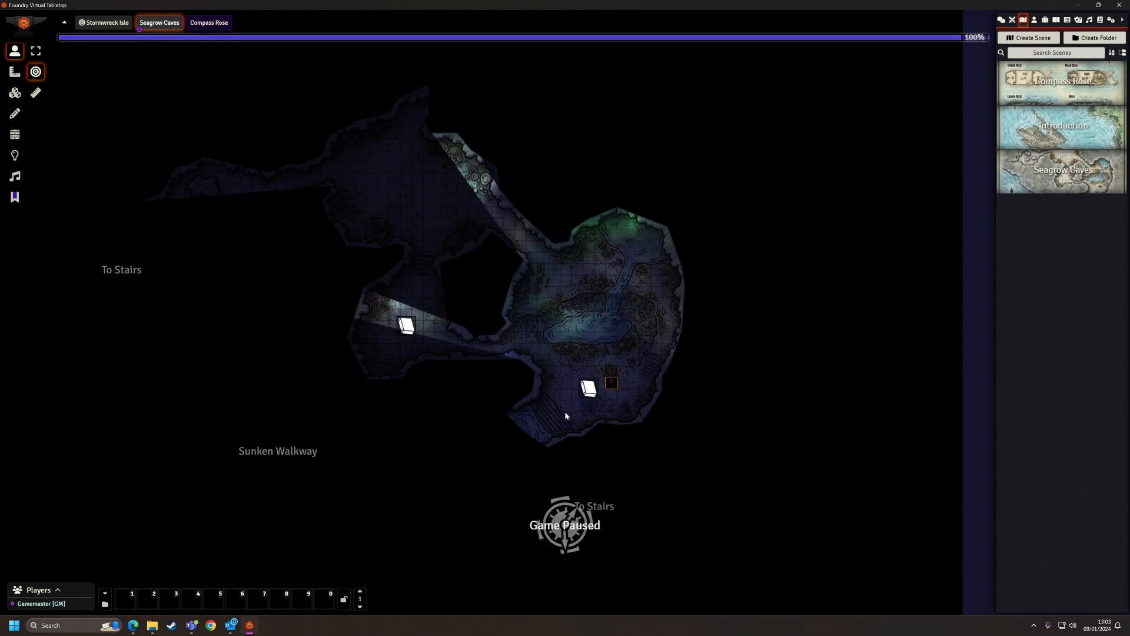
click(213, 25)
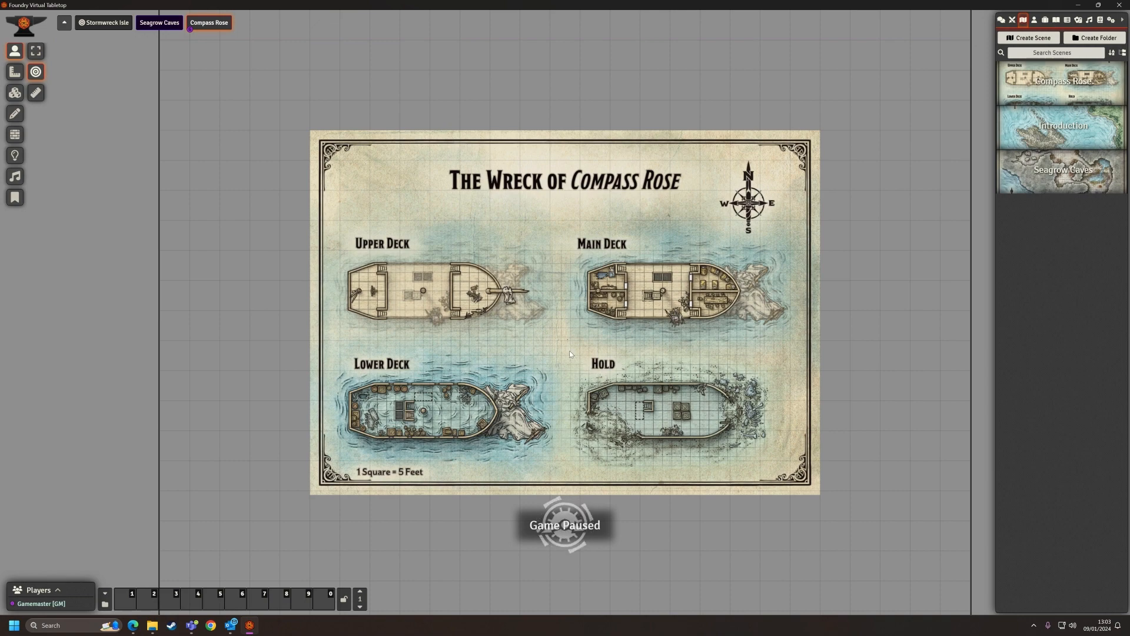
scroll(571, 348, up, 6)
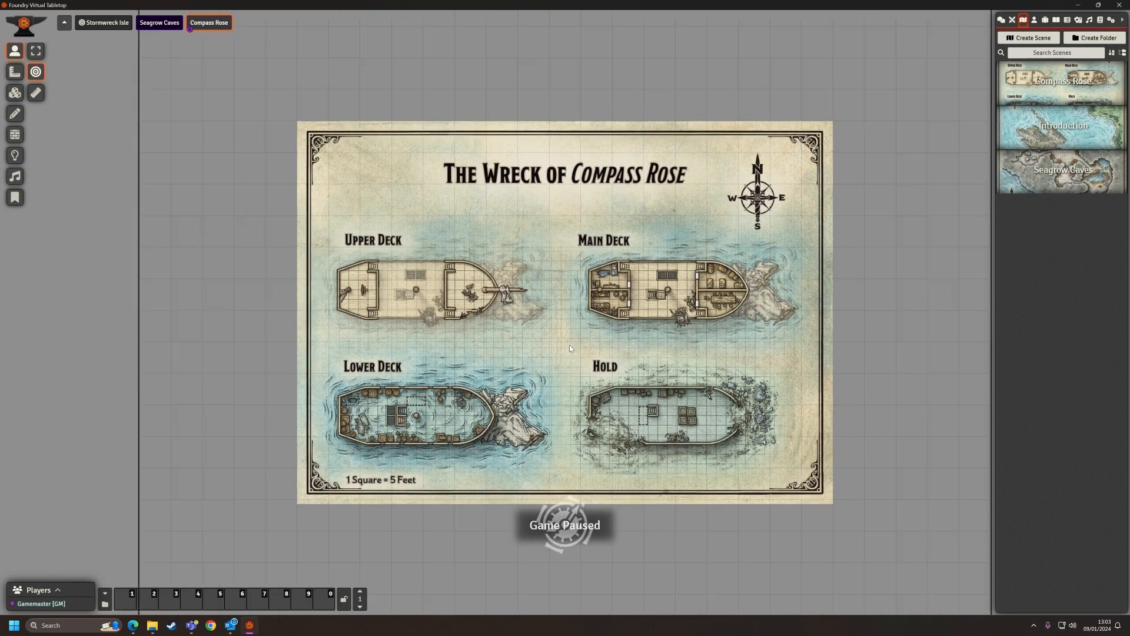
Change the Compass Rose scene's grid color to red (#ff0000) with an opacity of 0.6, and save the scene configuration
drag(572, 361, 585, 272)
scroll(567, 277, up, 5)
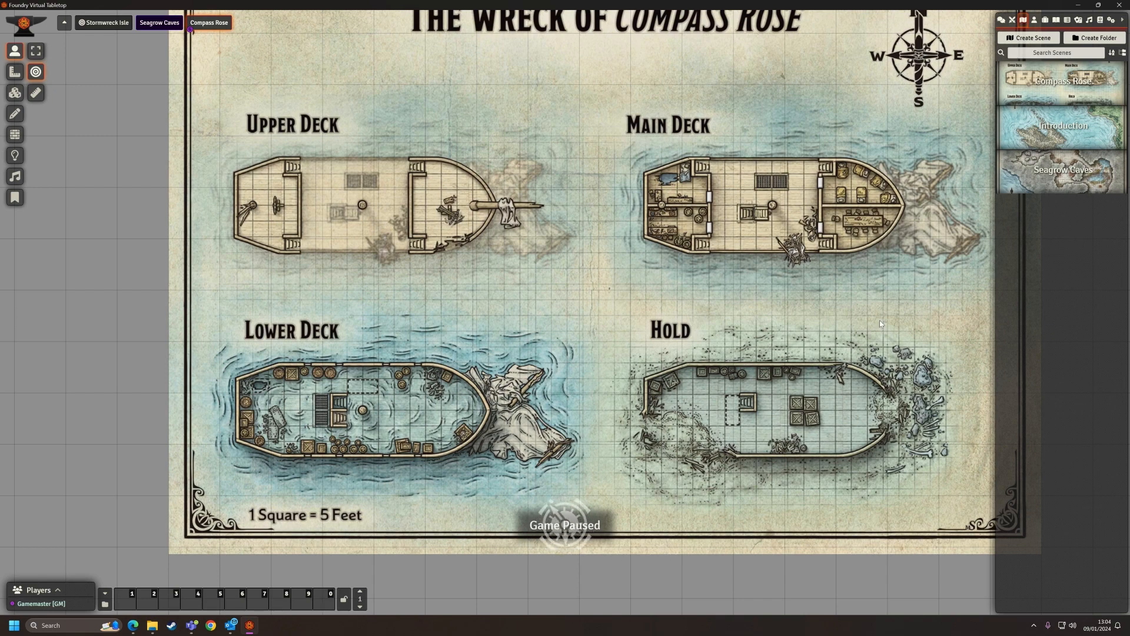
drag(721, 278, 666, 305)
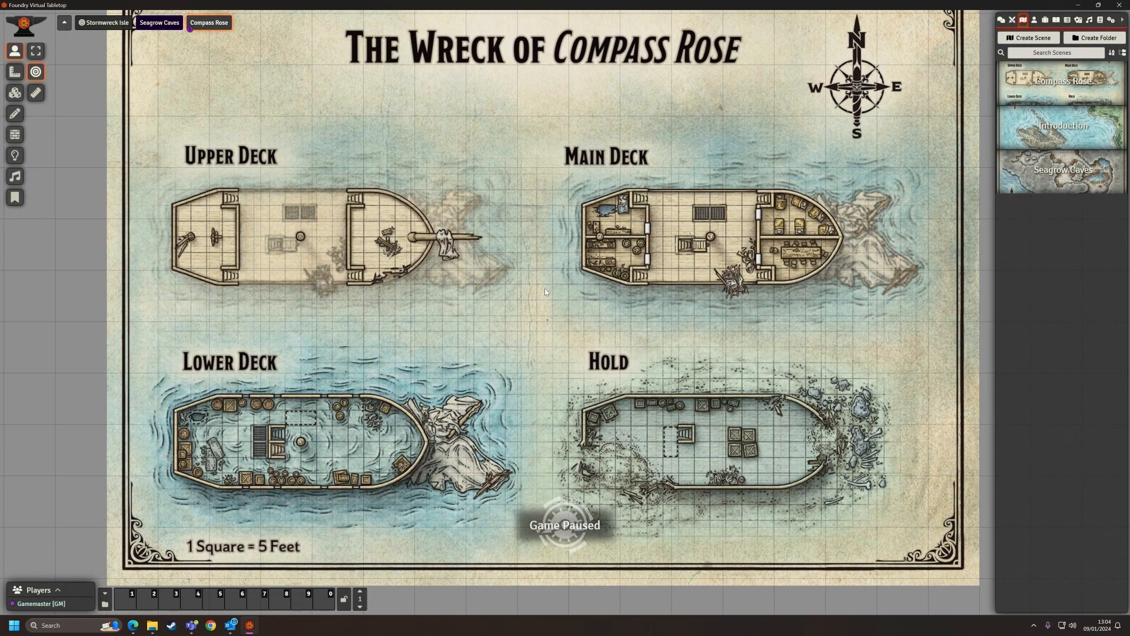
scroll(531, 315, up, 5)
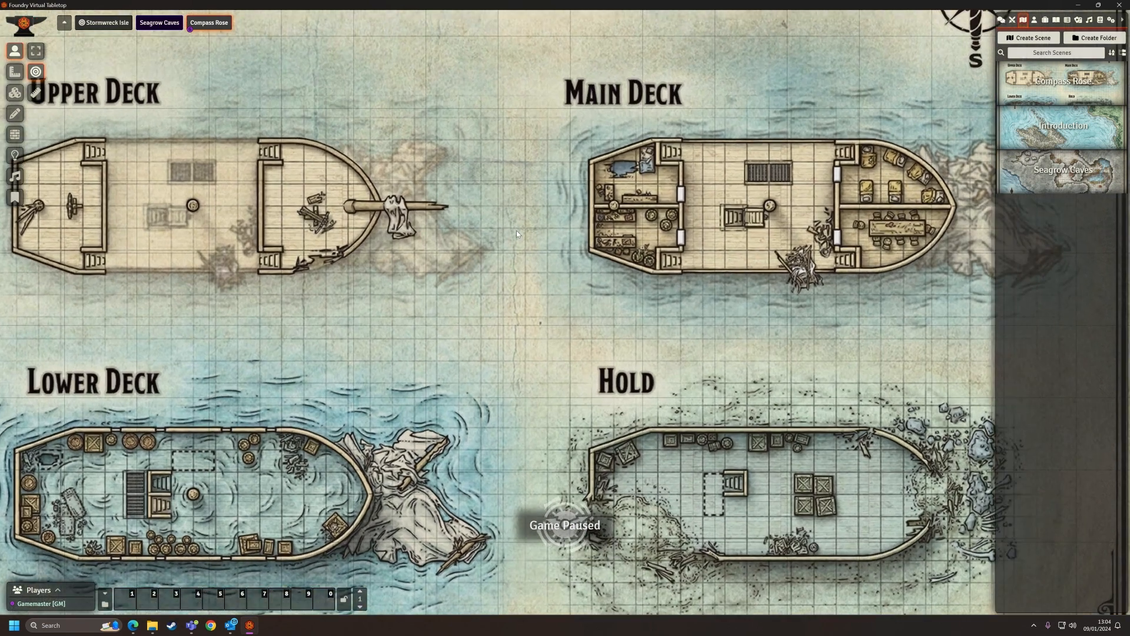
scroll(517, 230, up, 2)
drag(517, 231, 543, 379)
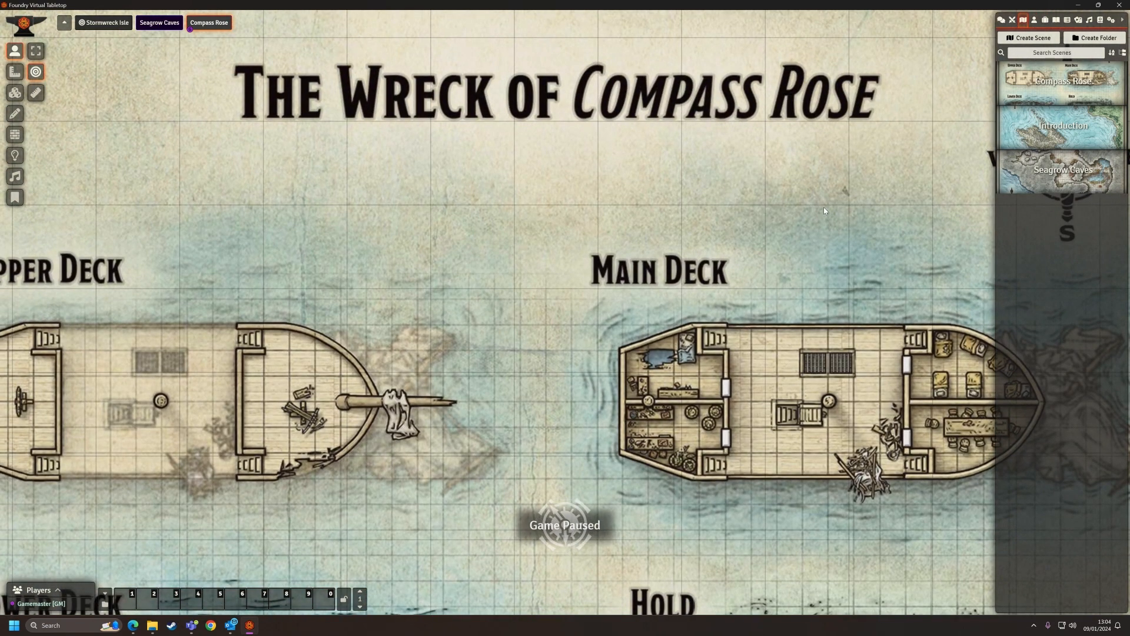
right_click(1045, 82)
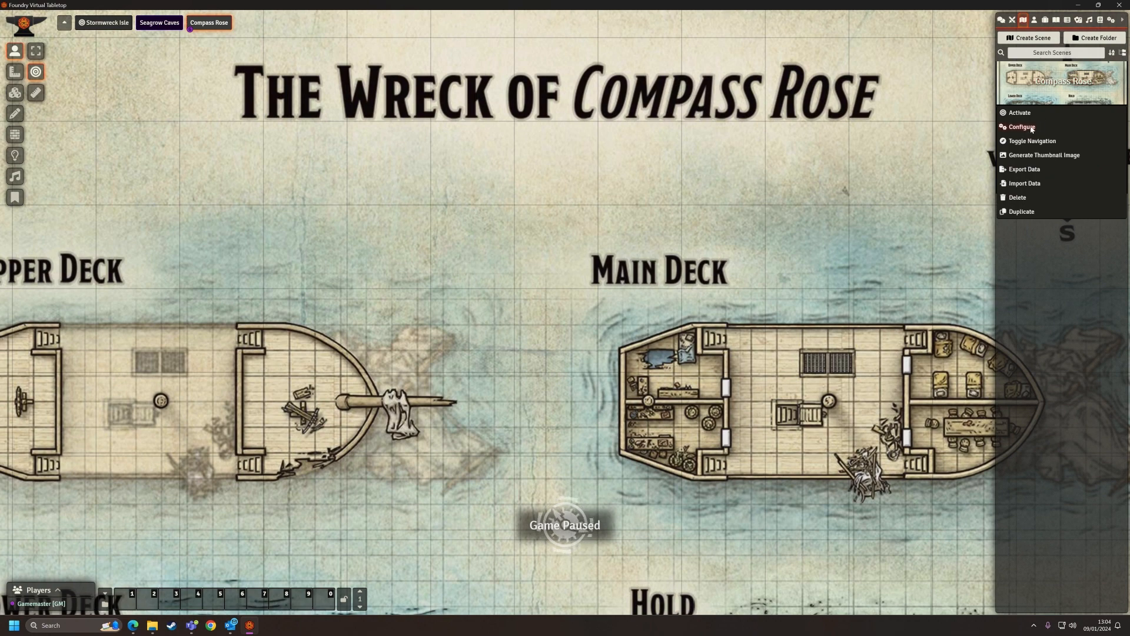
click(1022, 127)
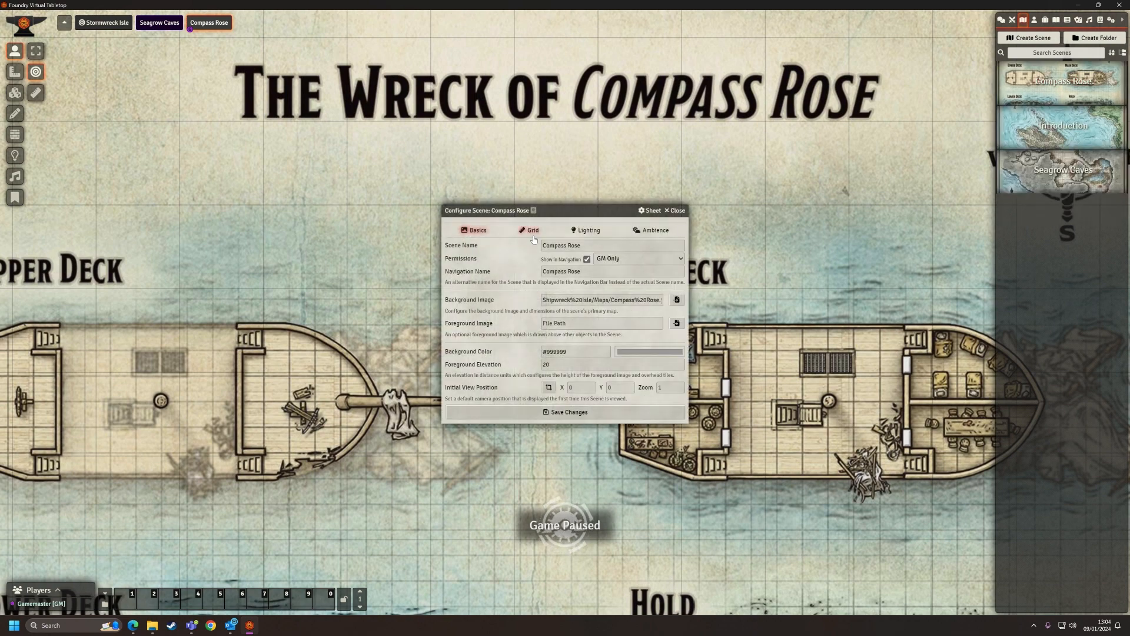
click(529, 230)
click(632, 371)
click(716, 375)
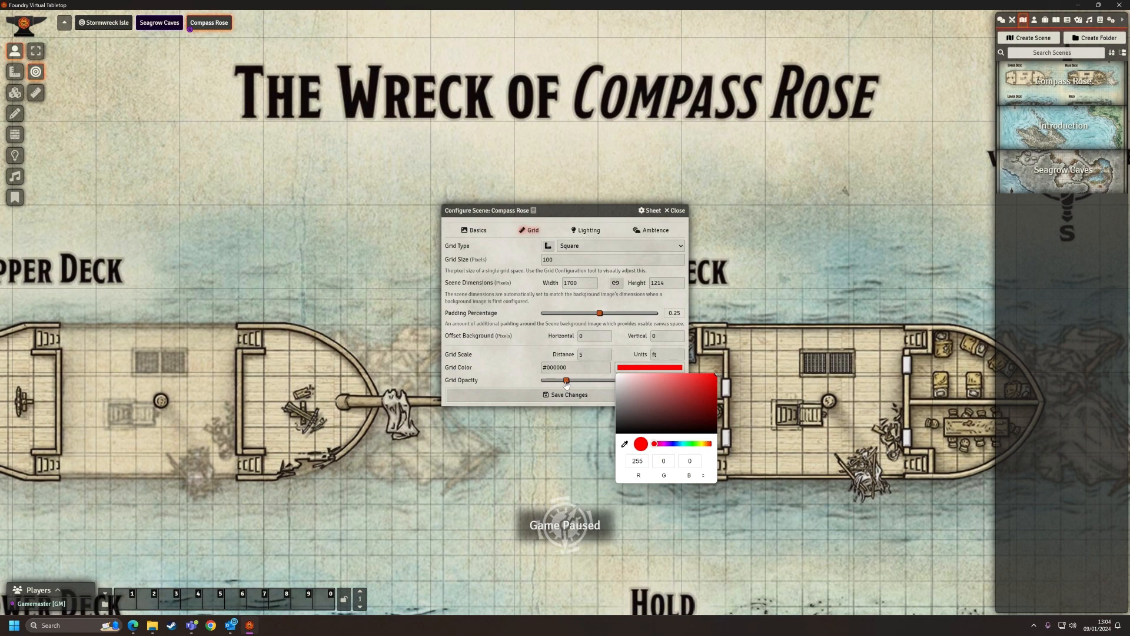
drag(565, 380, 610, 382)
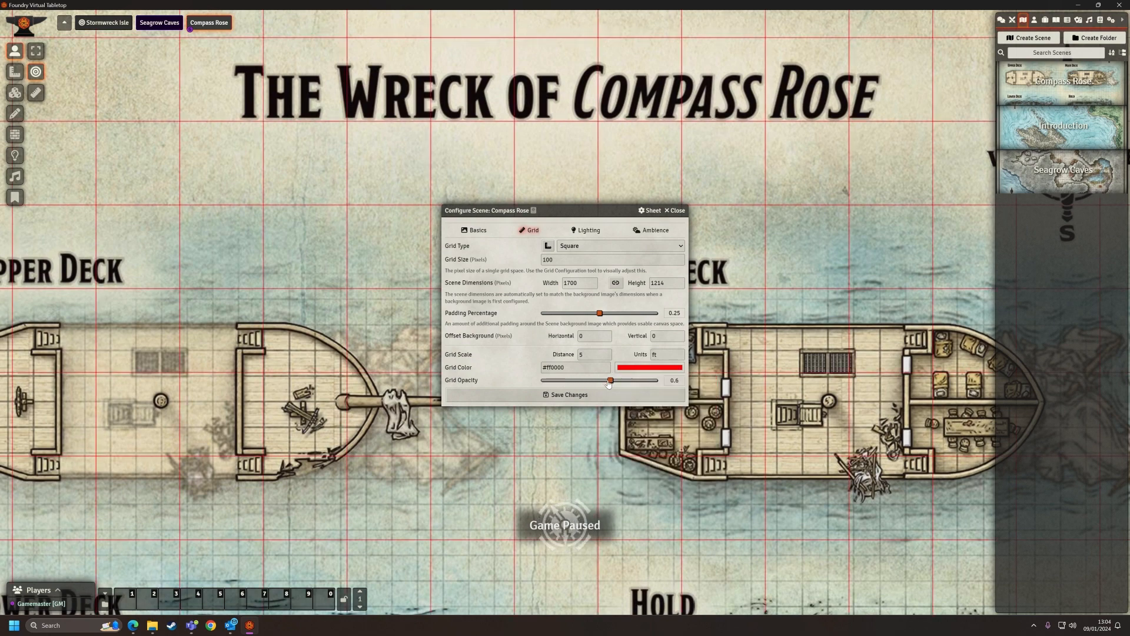
click(560, 396)
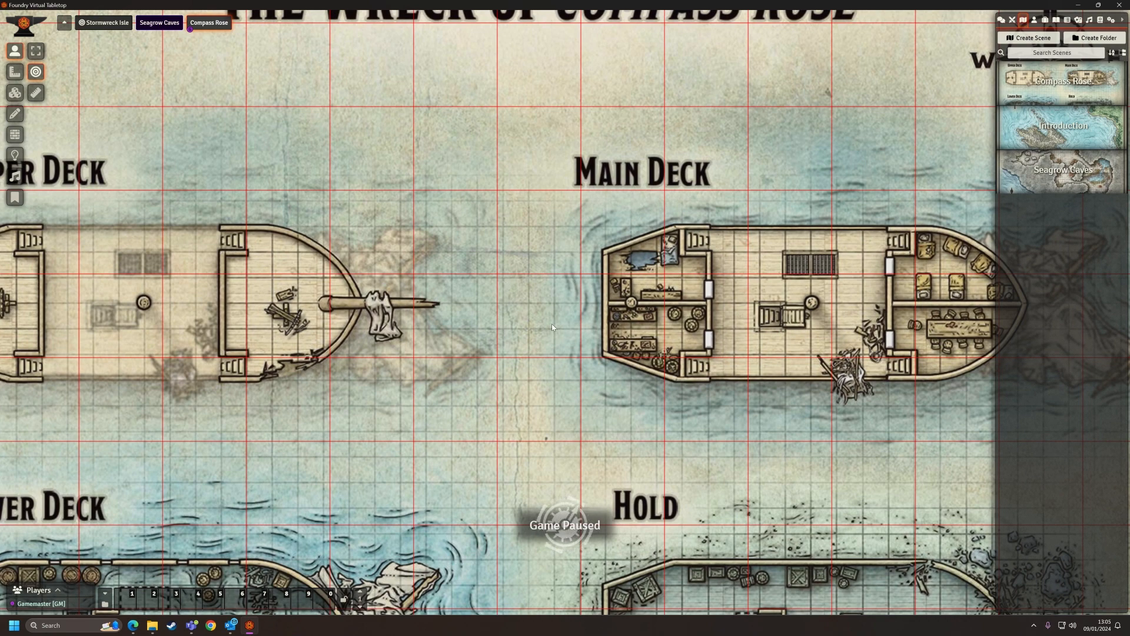
Set the Compass Rose scene's grid size to 50 pixels and save the scene configuration
right_click(1053, 86)
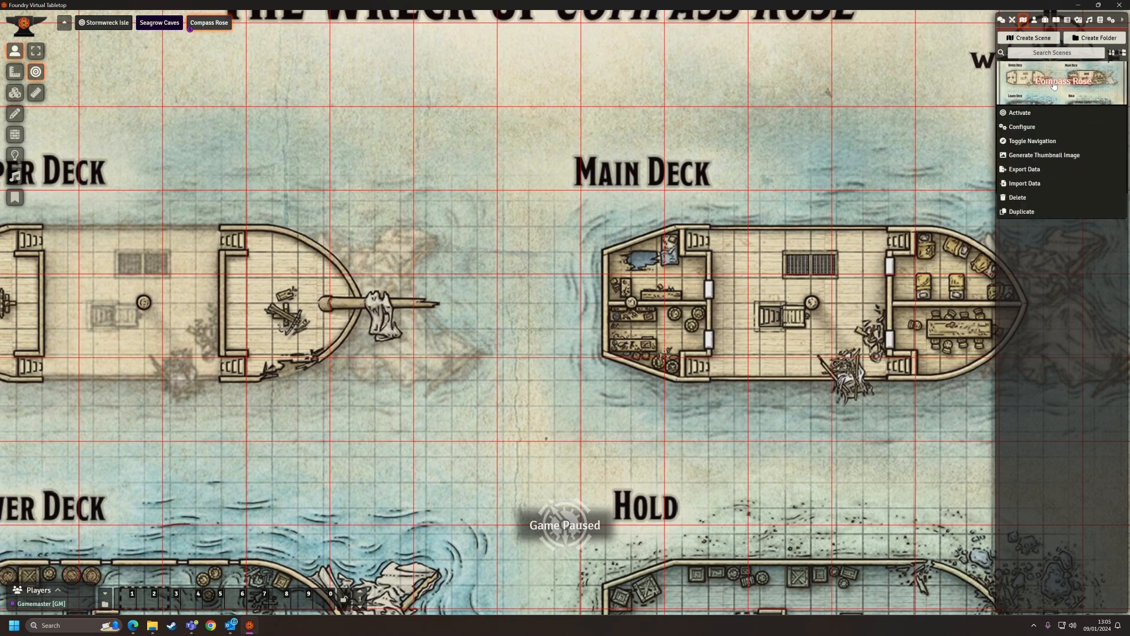
click(1021, 127)
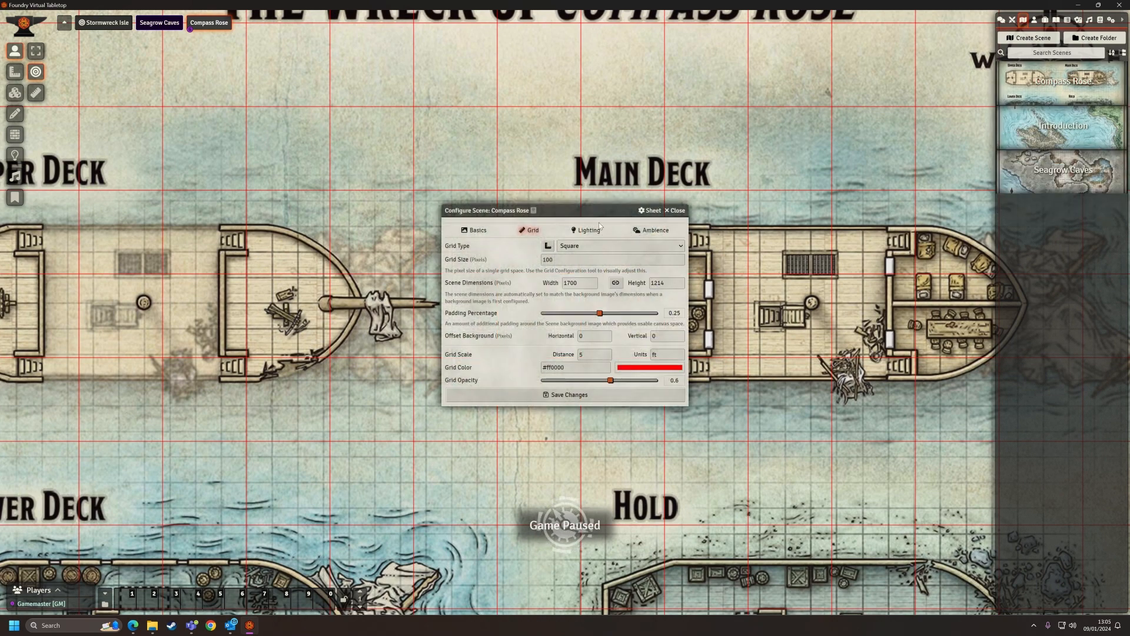
drag(579, 211, 349, 112)
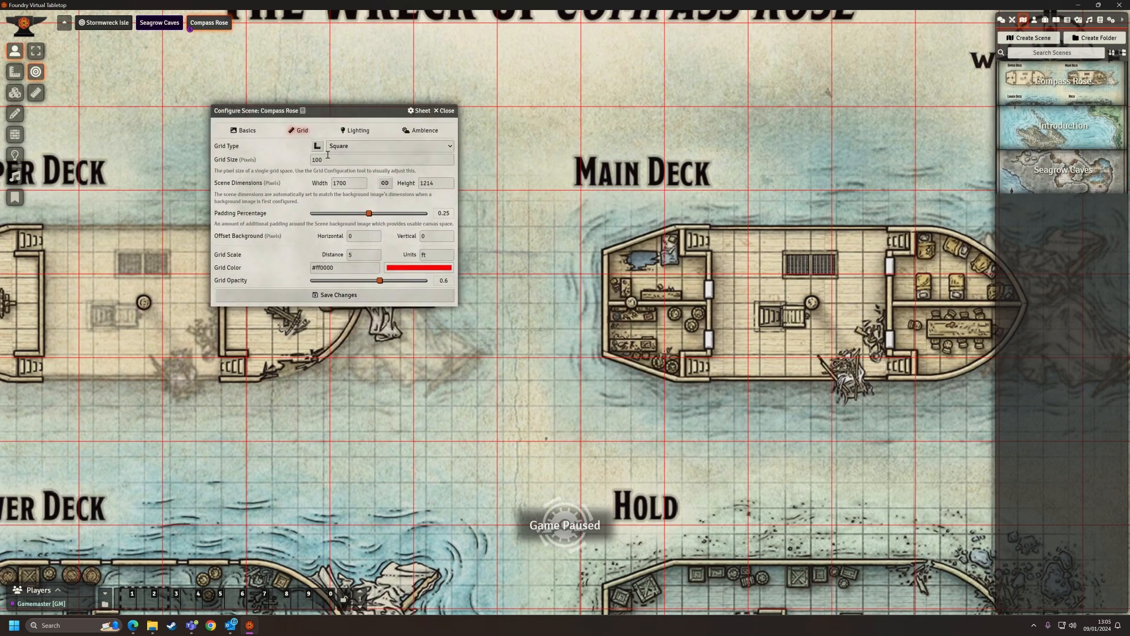
drag(328, 155, 294, 158)
text(5)
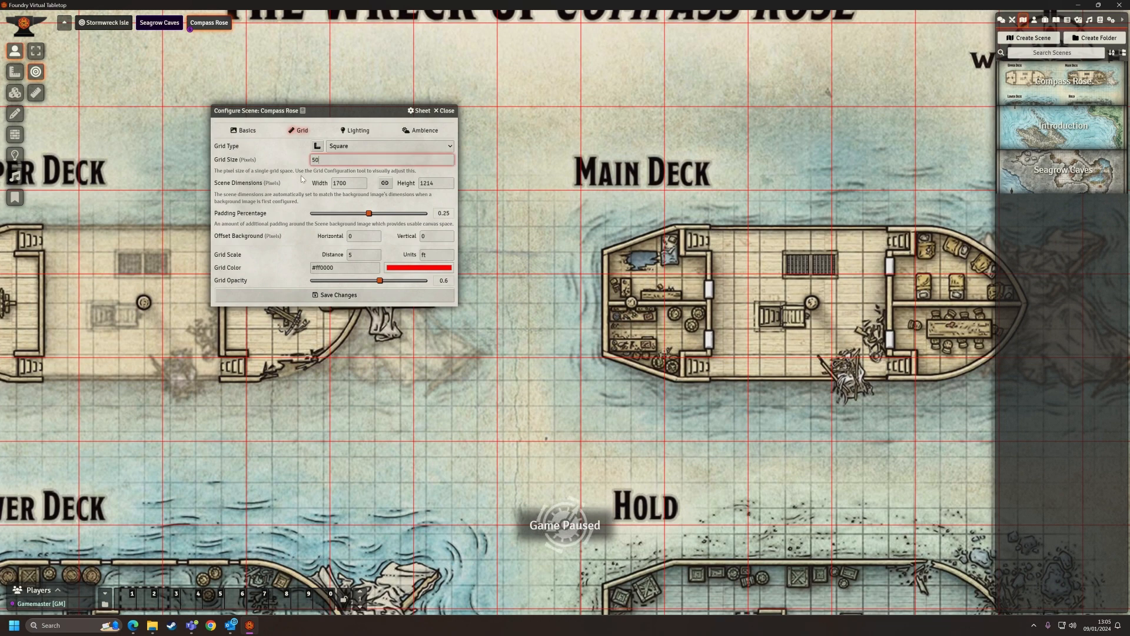
text(0)
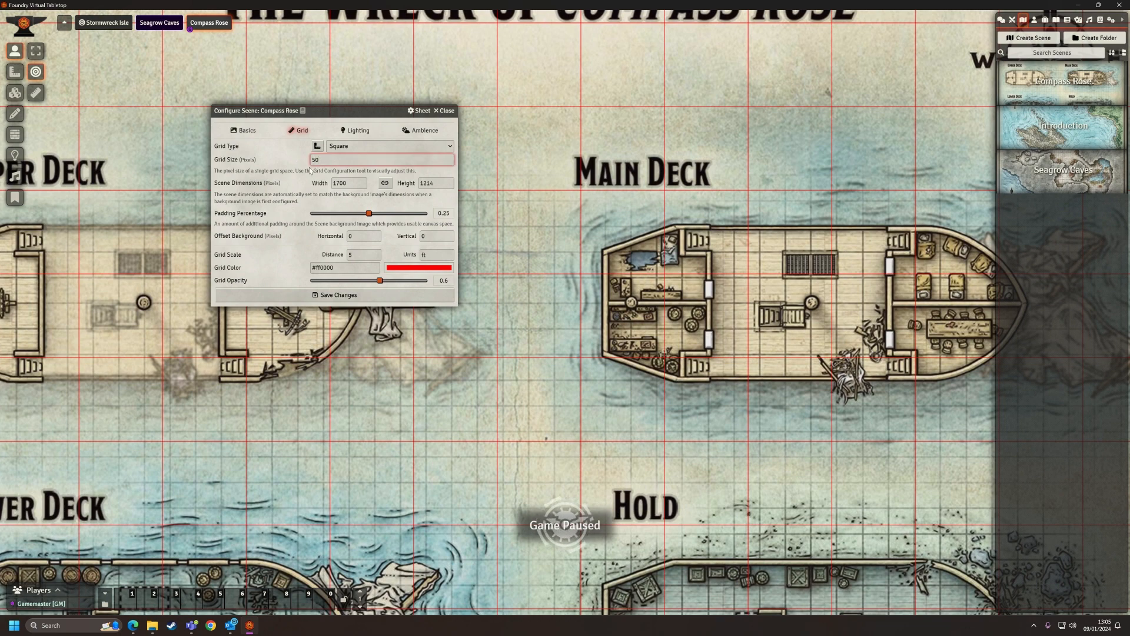
click(340, 295)
click(495, 333)
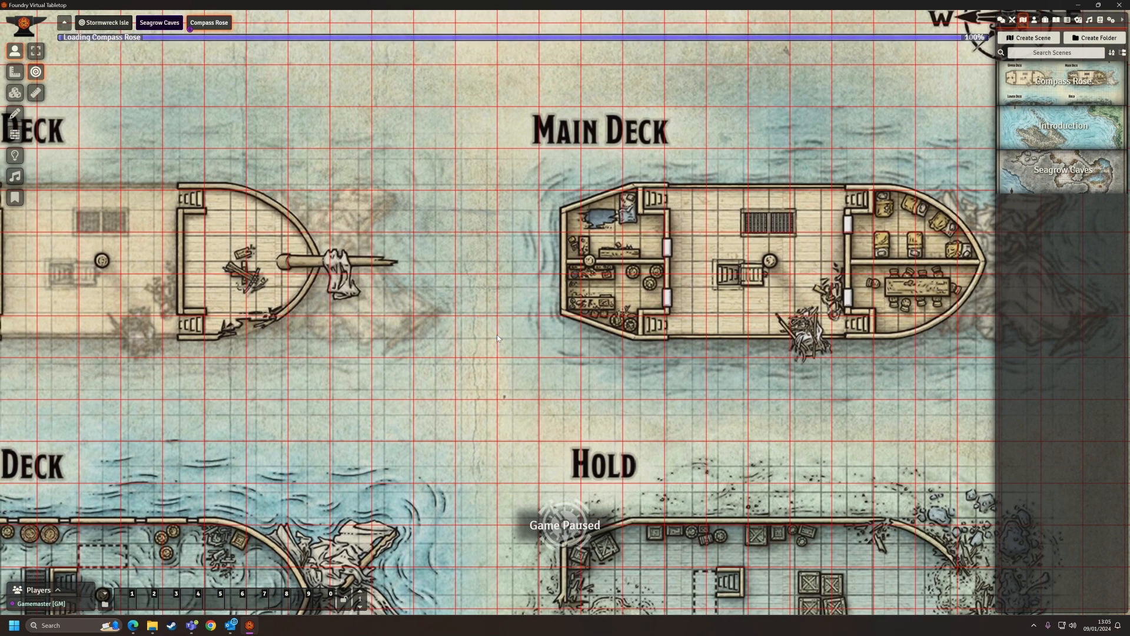
In the Compass Rose scene's Grid Configuration Tool, set the background image scale to 1.9
right_click(1055, 83)
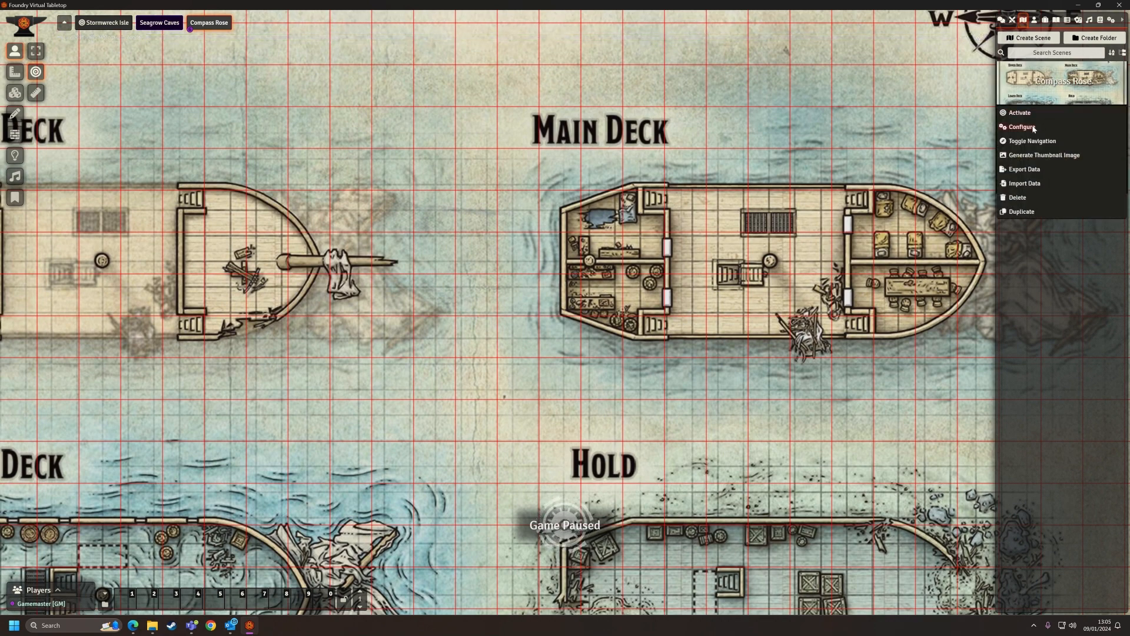
click(1036, 128)
drag(324, 109, 855, 381)
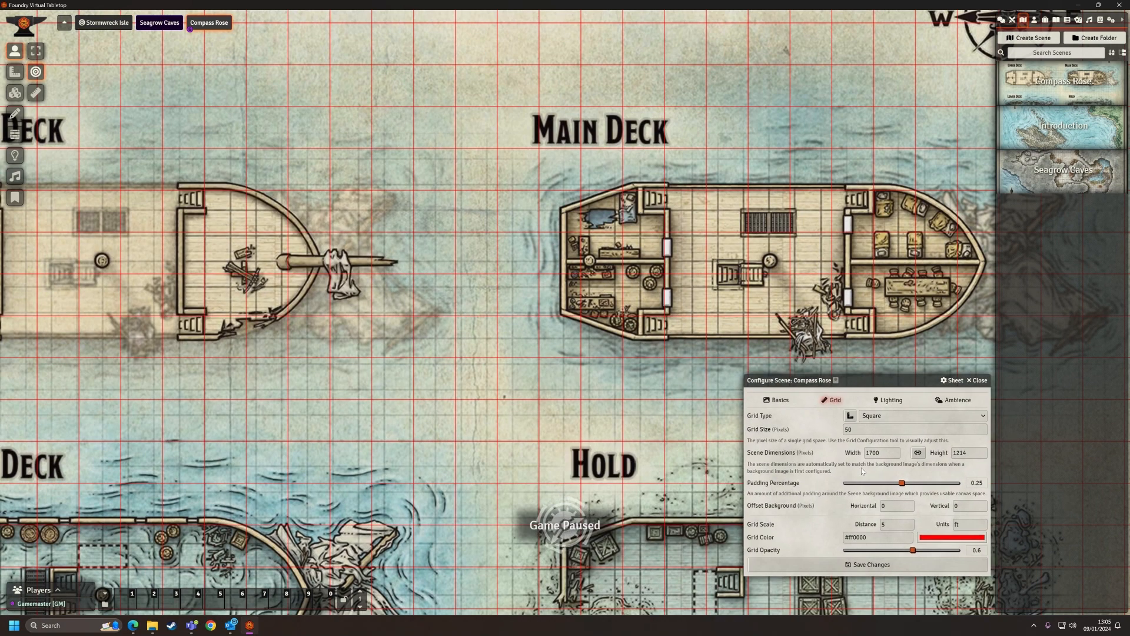
click(850, 416)
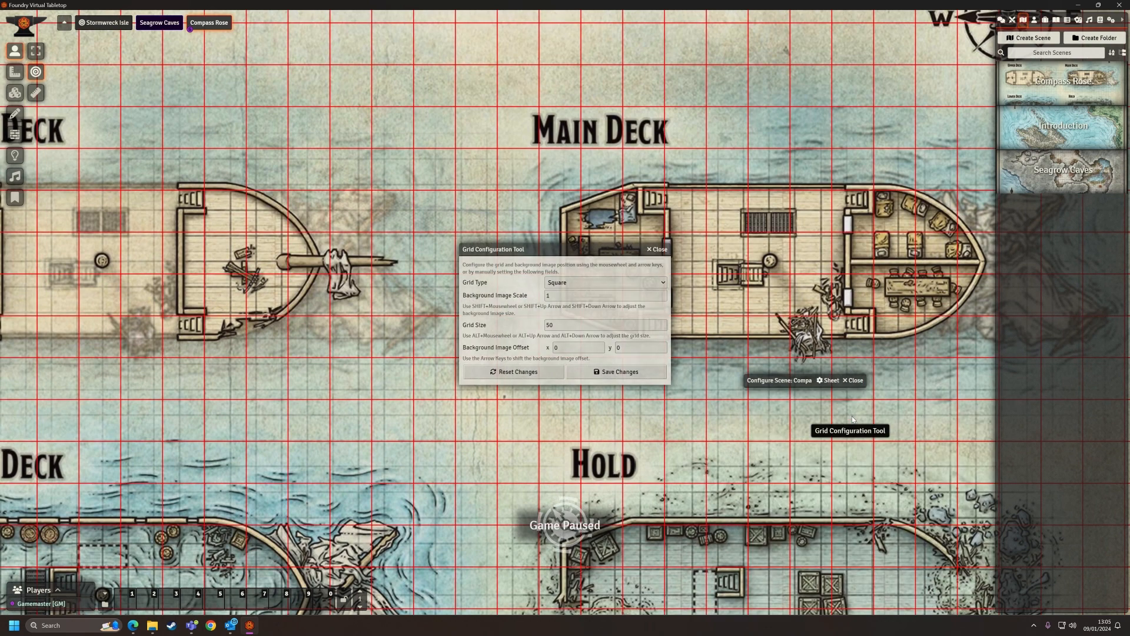
drag(578, 246, 855, 336)
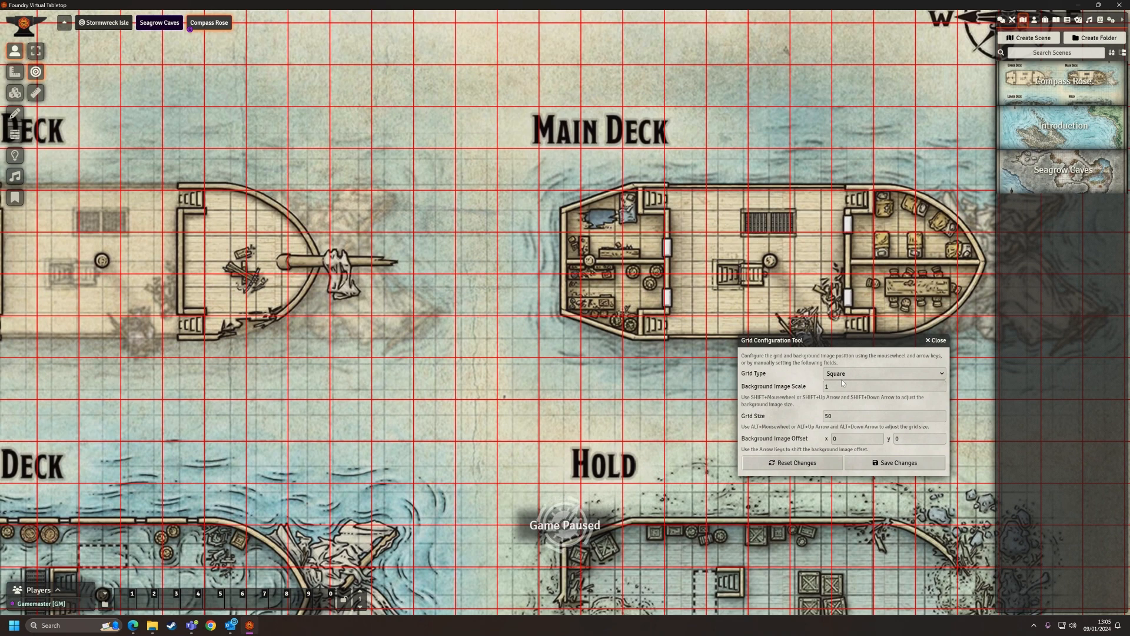
drag(833, 389, 811, 388)
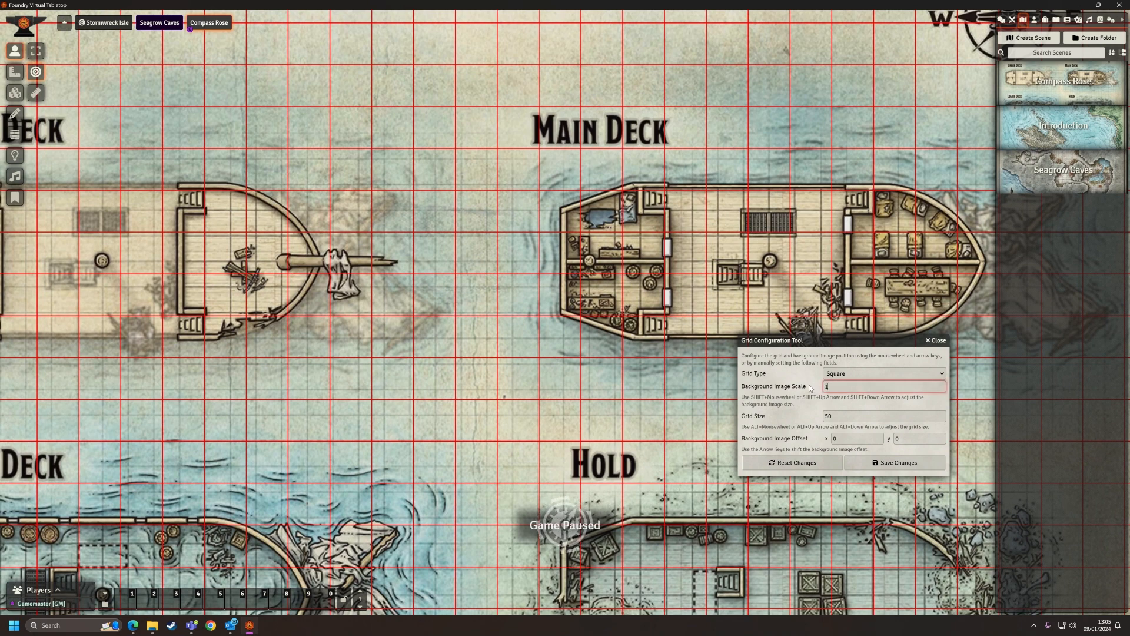
text(.9)
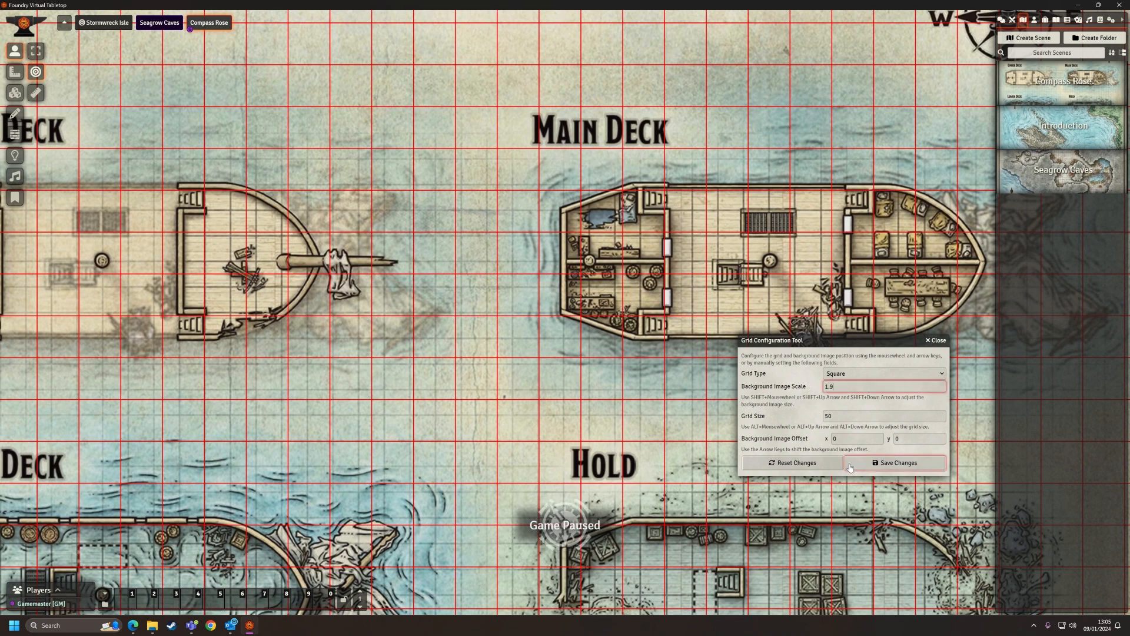
click(807, 406)
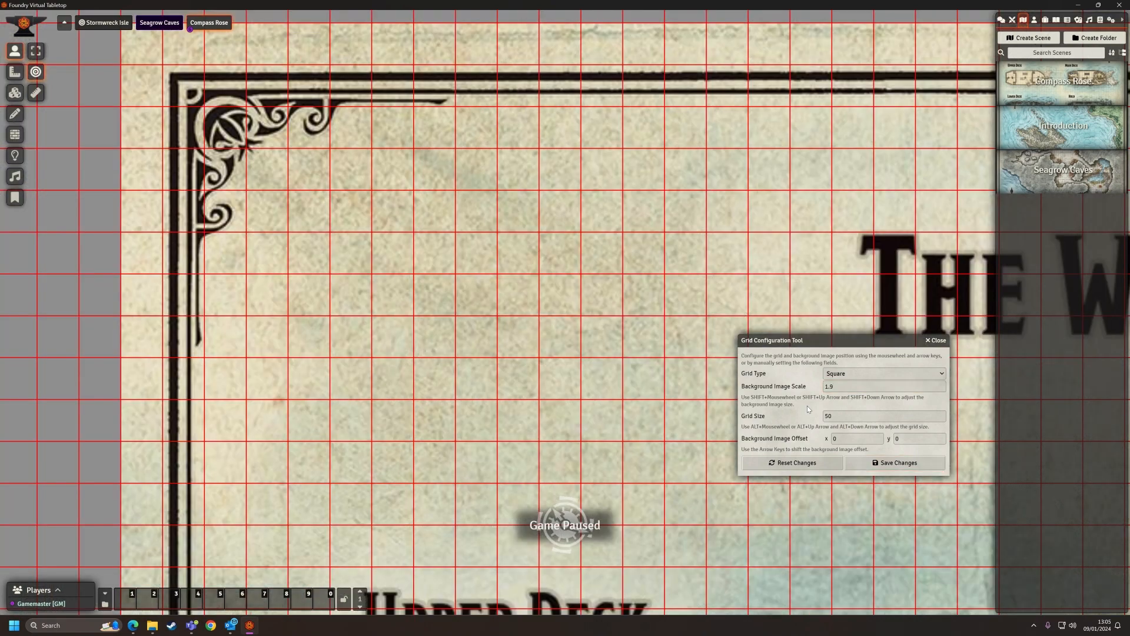
Check the enlarged map against the grid, then save the grid configuration and accept the change of scene dimensions
drag(659, 463, 178, 87)
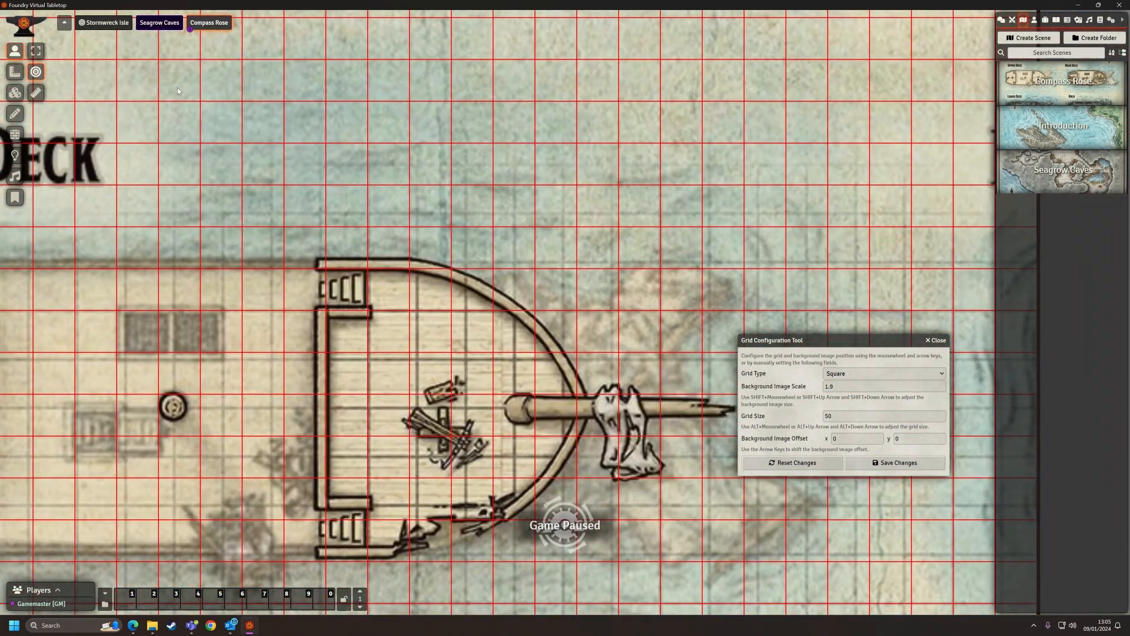
drag(638, 348, 644, 116)
scroll(404, 288, down, 3)
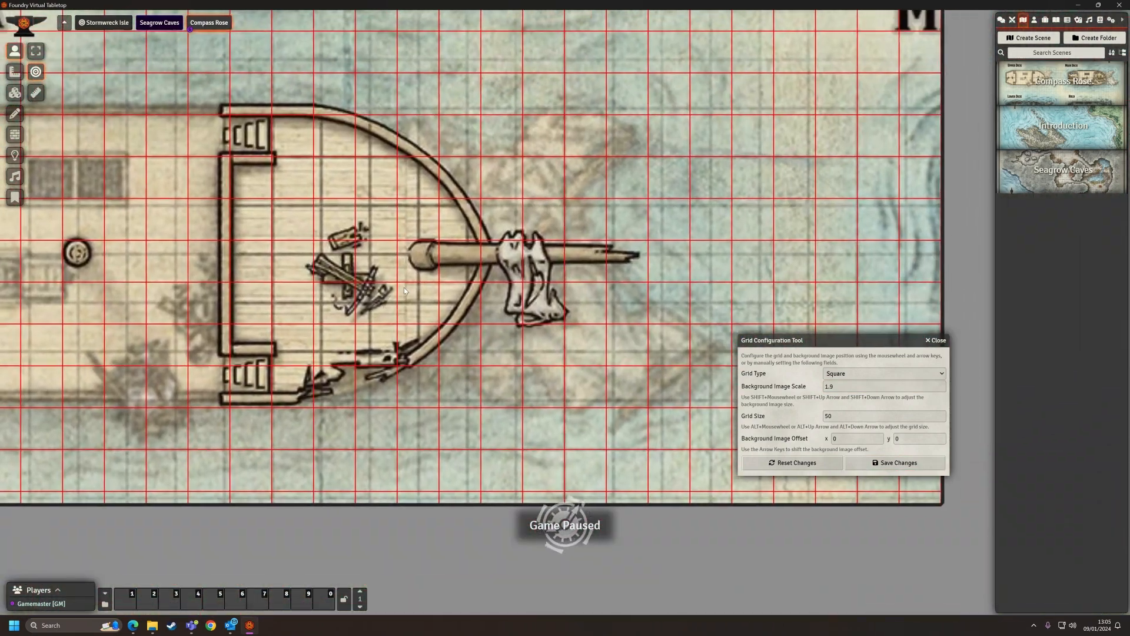
scroll(562, 356, up, 3)
click(896, 463)
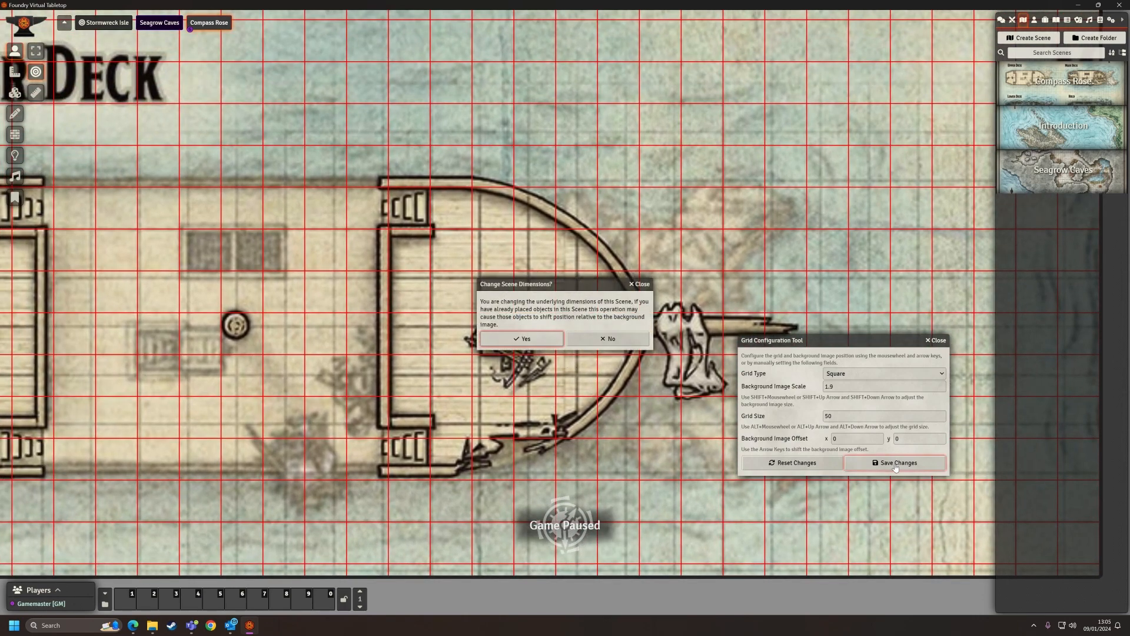
click(521, 351)
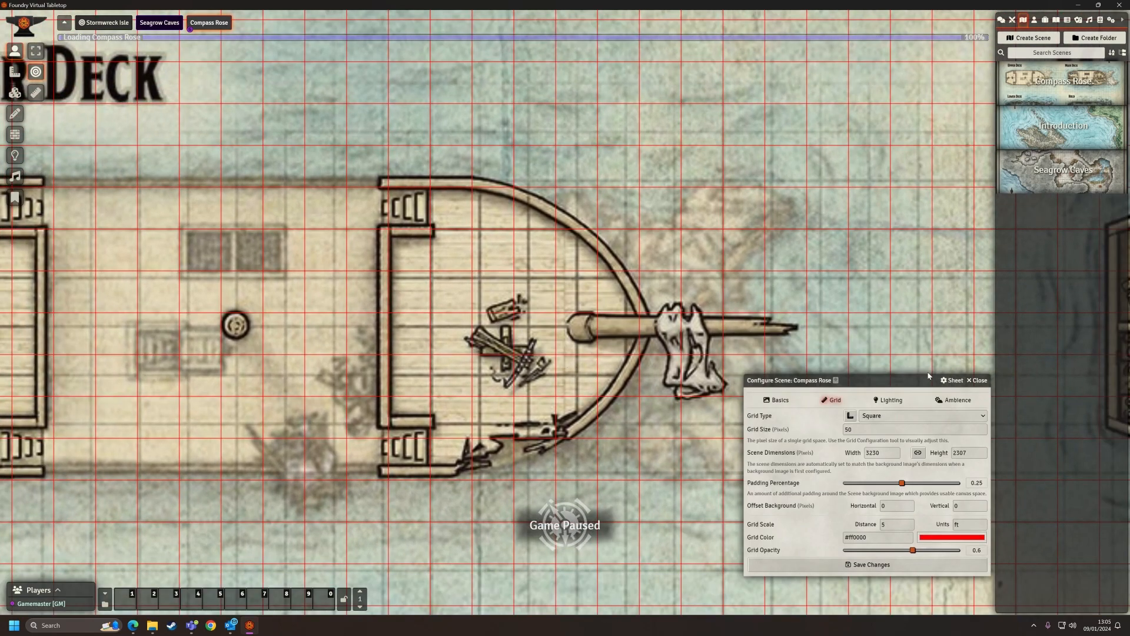
Reopen the Compass Rose scene's Grid Configuration Tool and shift the background image horizontally to an x offset of -7
scroll(554, 220, down, 5)
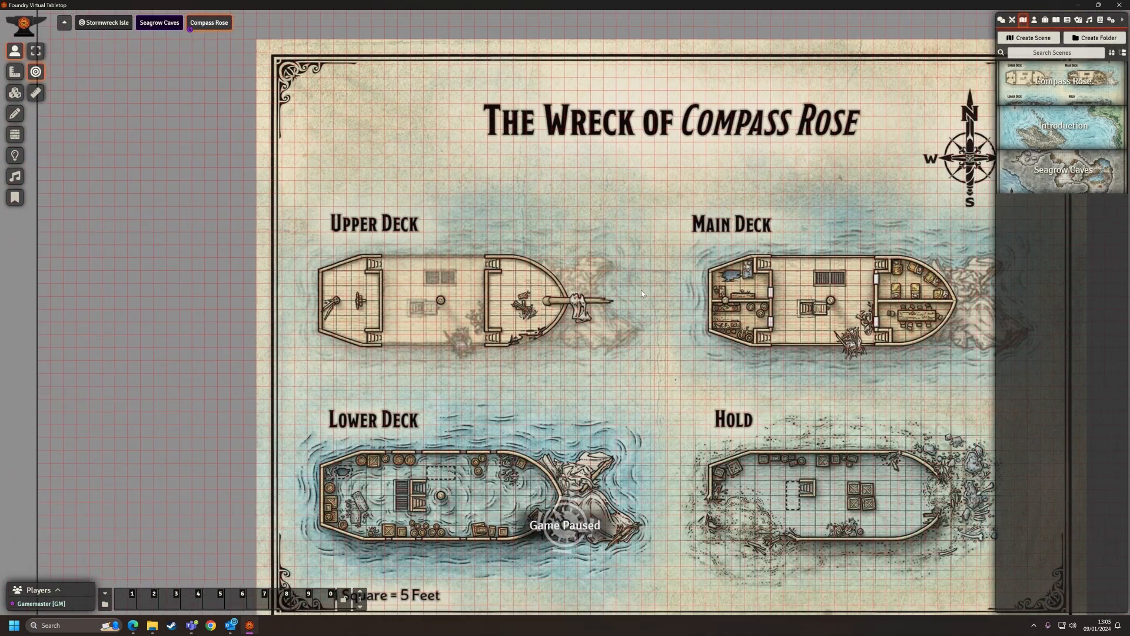
scroll(573, 268, up, 10)
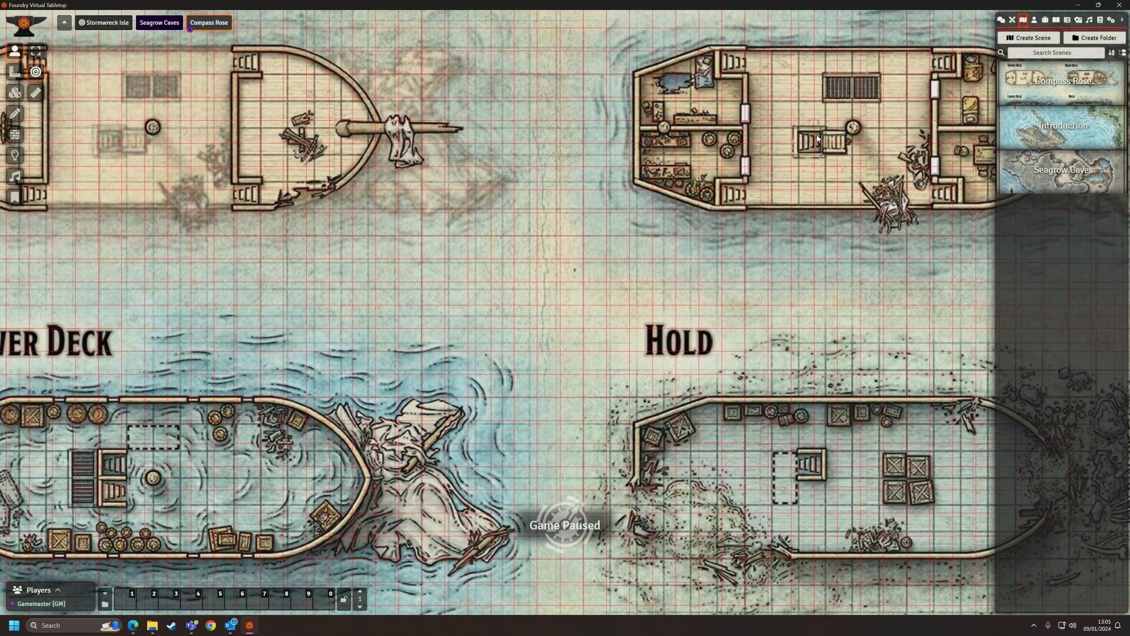
right_click(1036, 98)
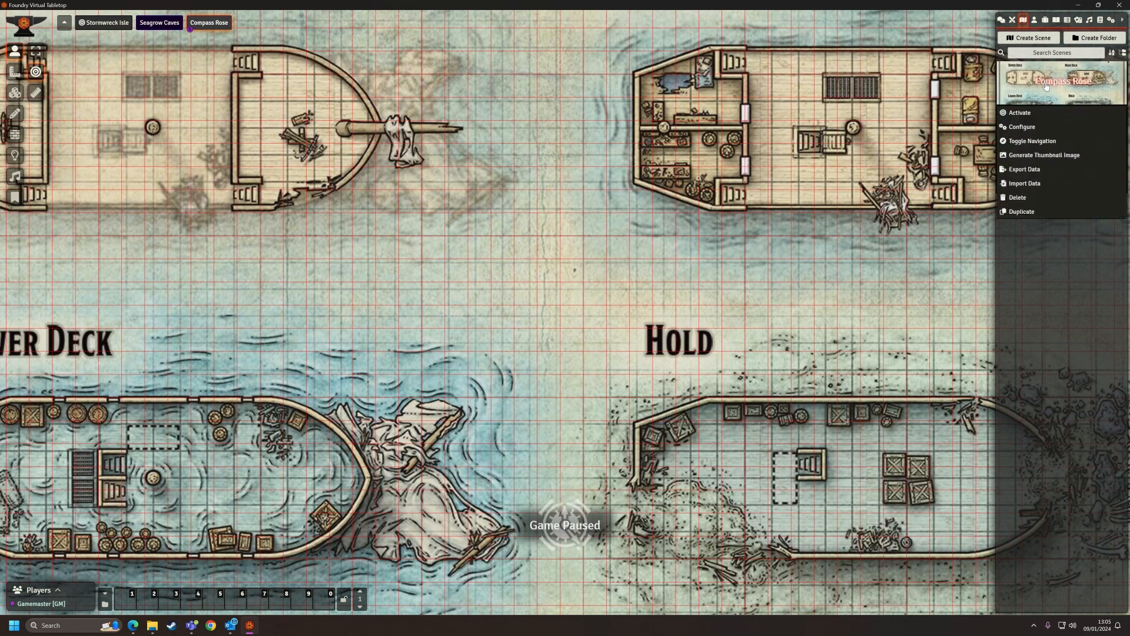
click(1030, 126)
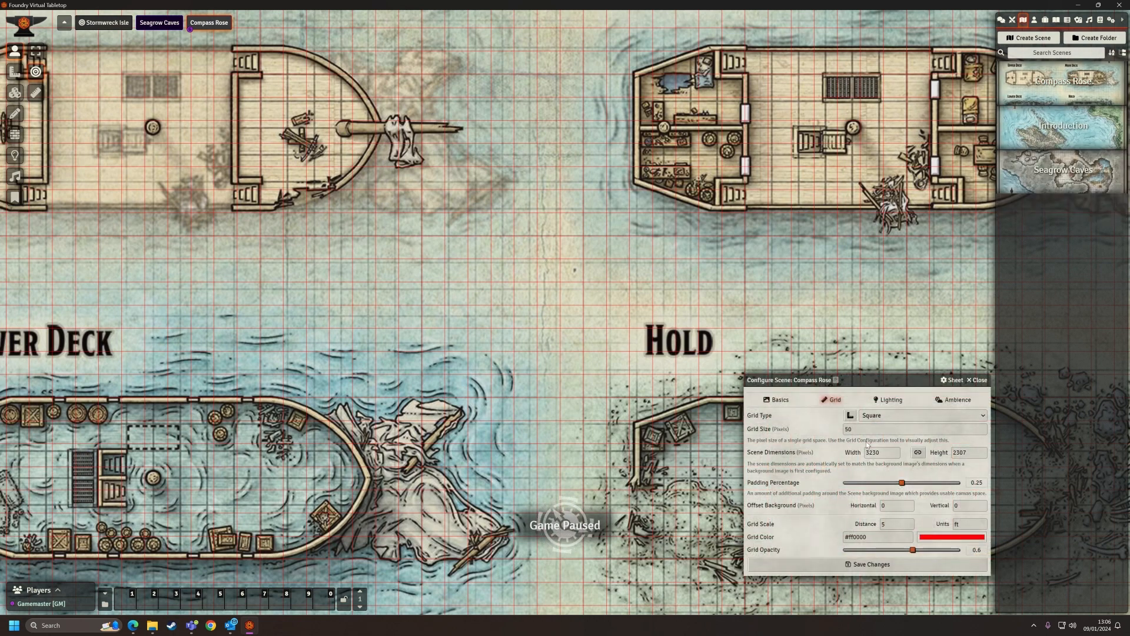
click(850, 415)
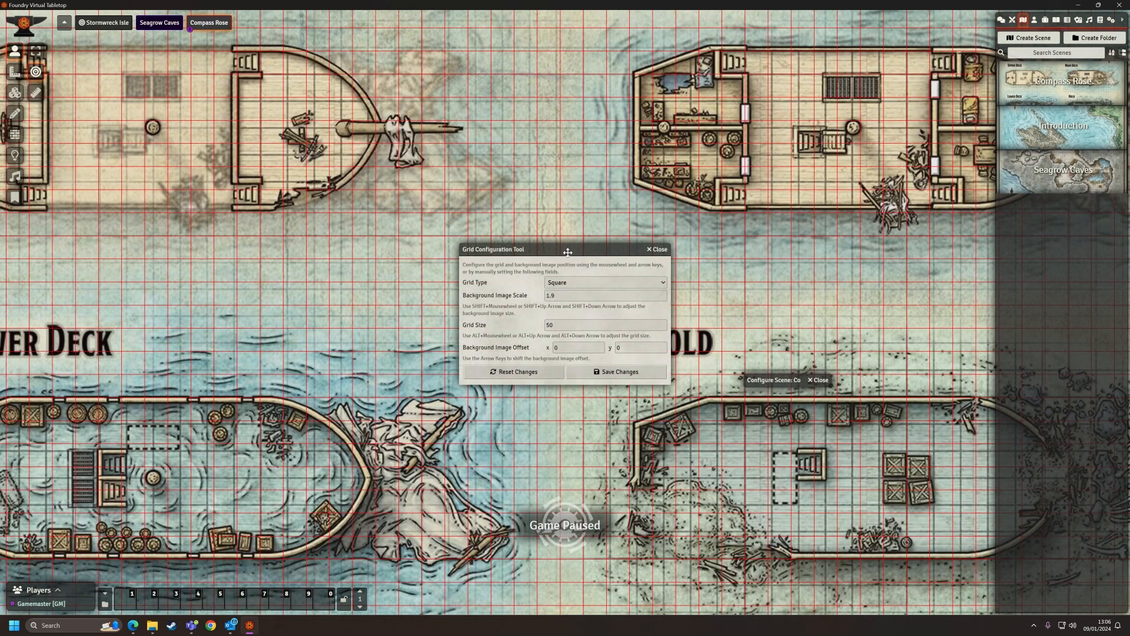
drag(572, 249, 851, 323)
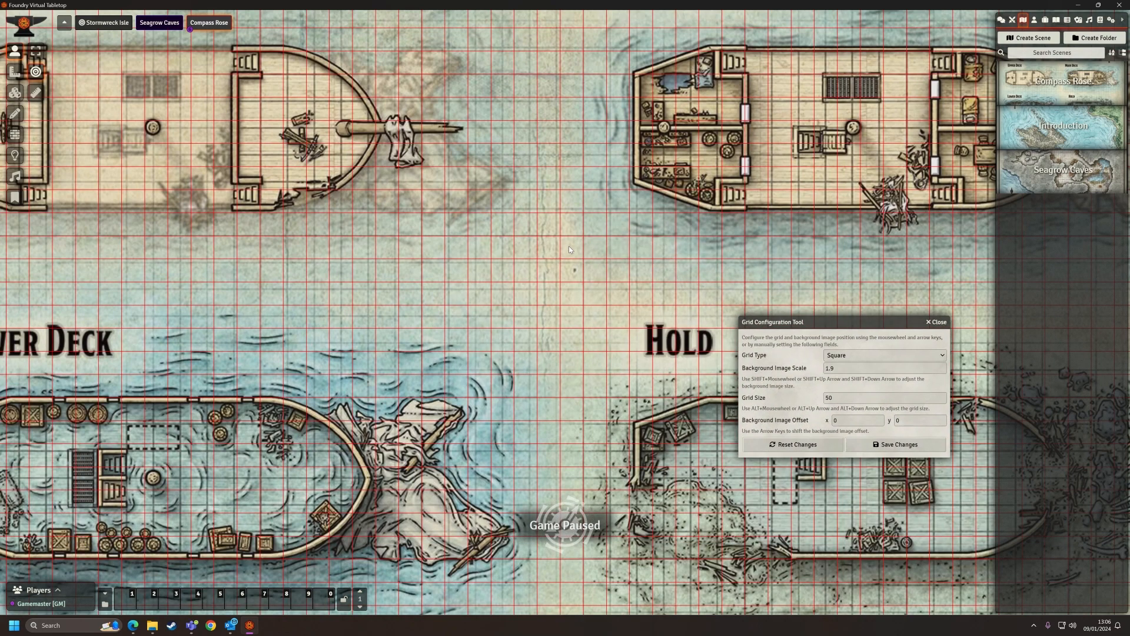
scroll(569, 246, up, 8)
scroll(585, 210, down, 4)
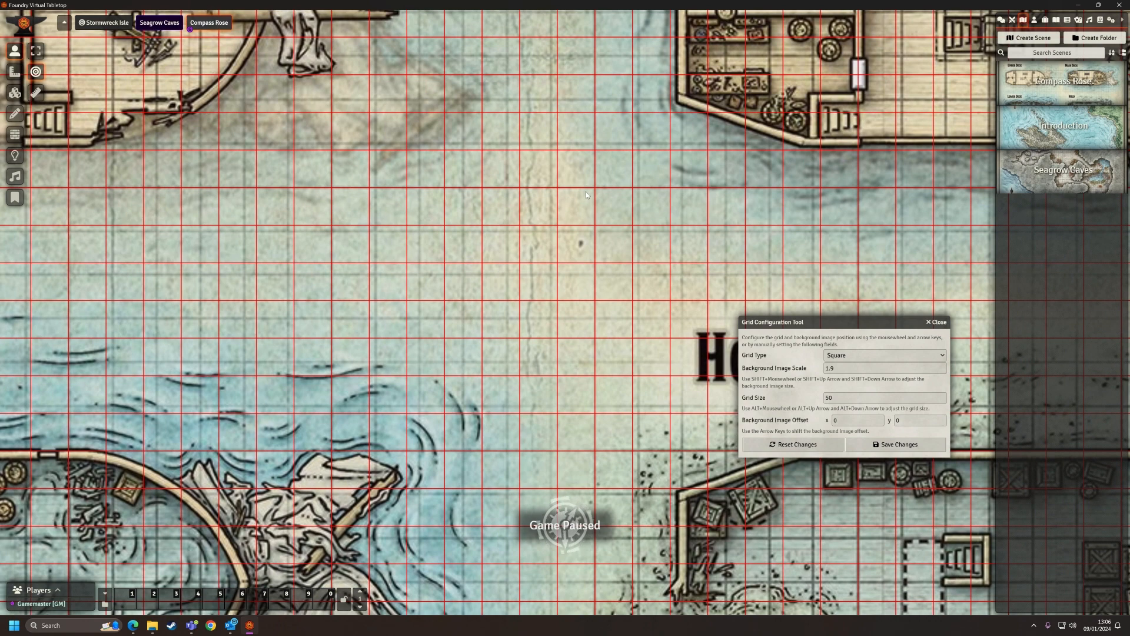
key(Right)
key(Right)
key(Right)
key(Right)
key(Right)
key(Right)
key(Right)
Shift the Compass Rose background image to a y offset of -17 and an x offset of -8
key(Down)
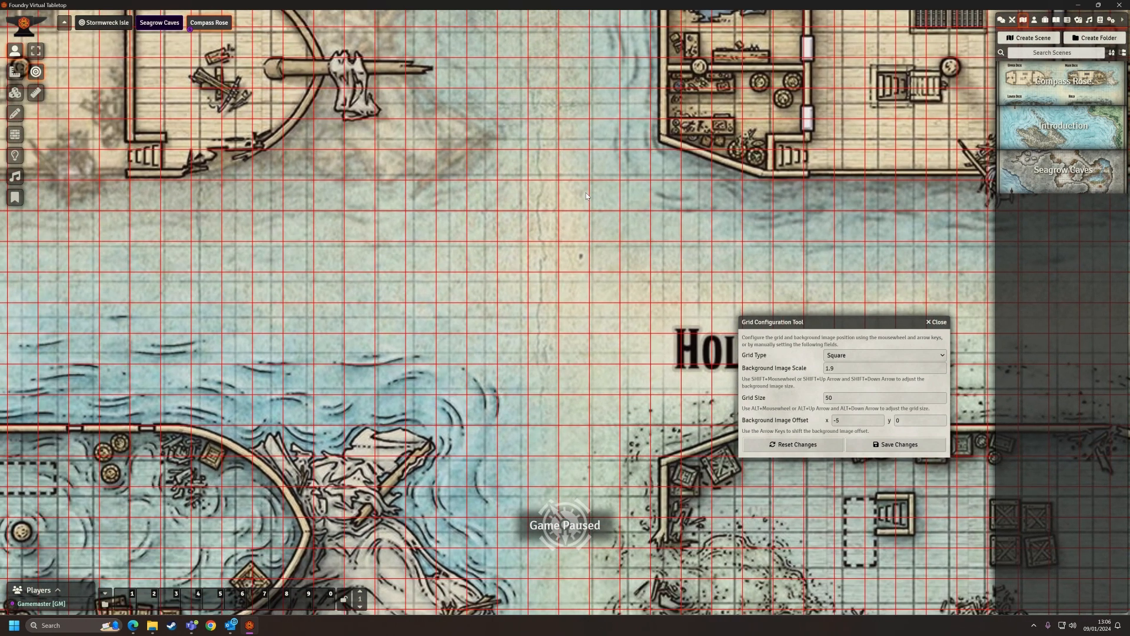
key(Down)
key(Down)
key(Down)
key(Down)
key(Down)
key(Down)
key(Down)
key(Down)
key(Down)
key(Down)
key(Down)
key(Down)
key(Down)
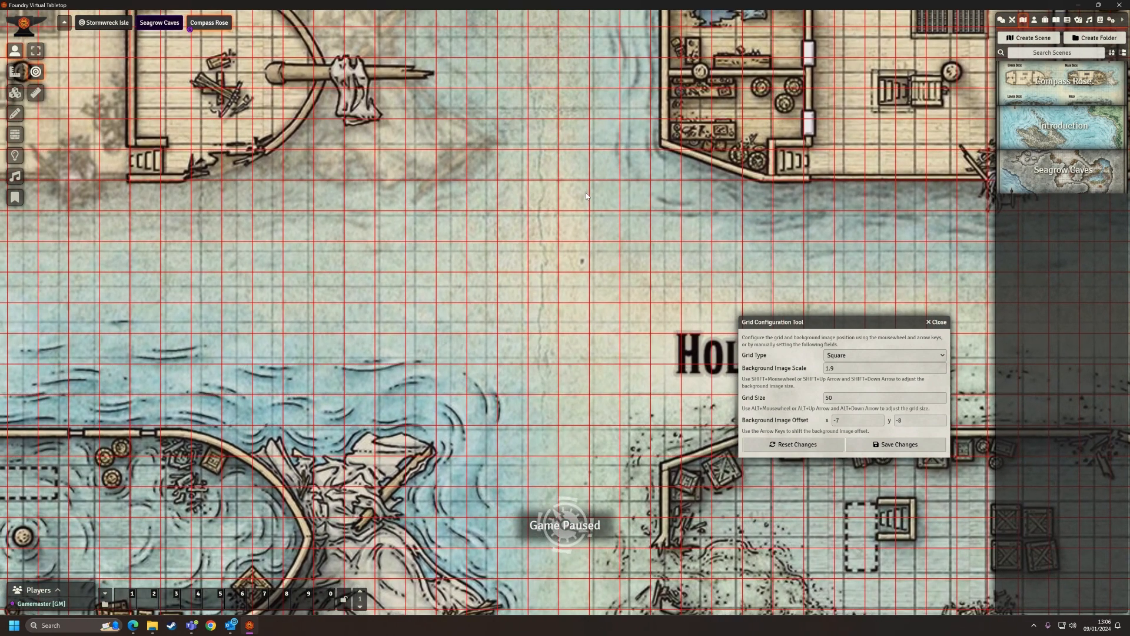
key(Down)
key(Down)
key(Down)
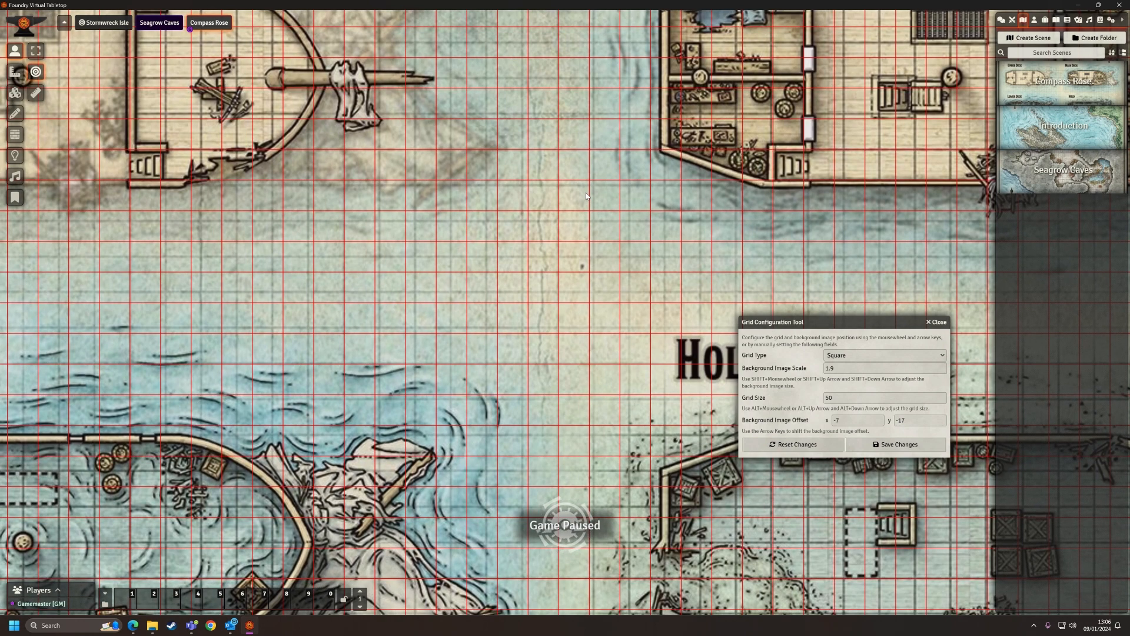
key(Right)
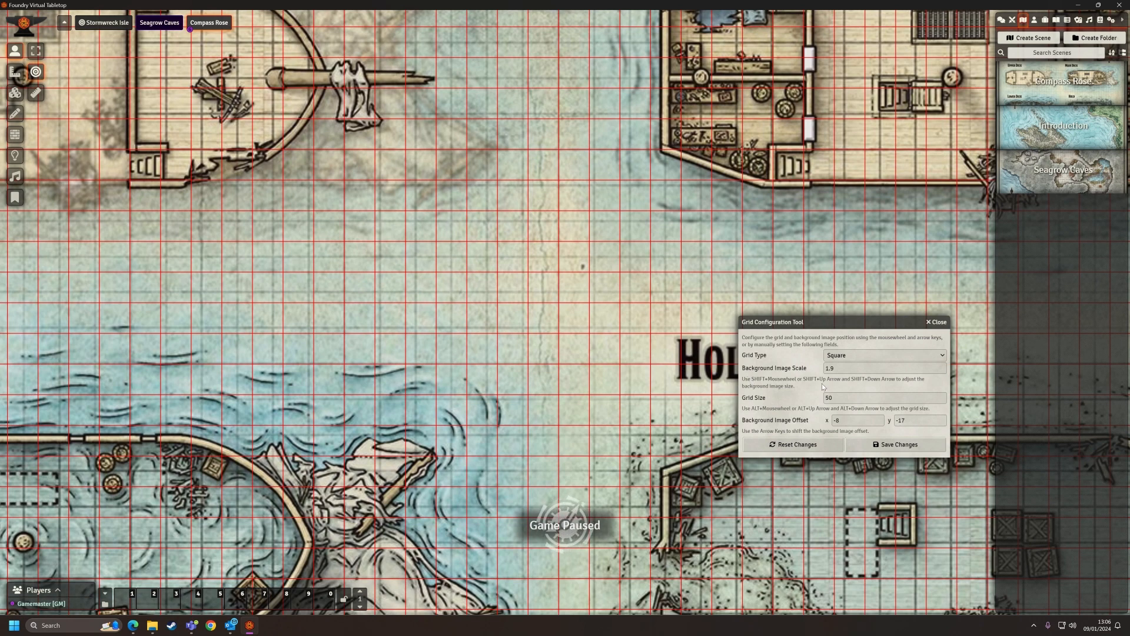
Reduce the background image scale to 1.882 to match the map's printed squares to the grid
scroll(655, 212, down, 2)
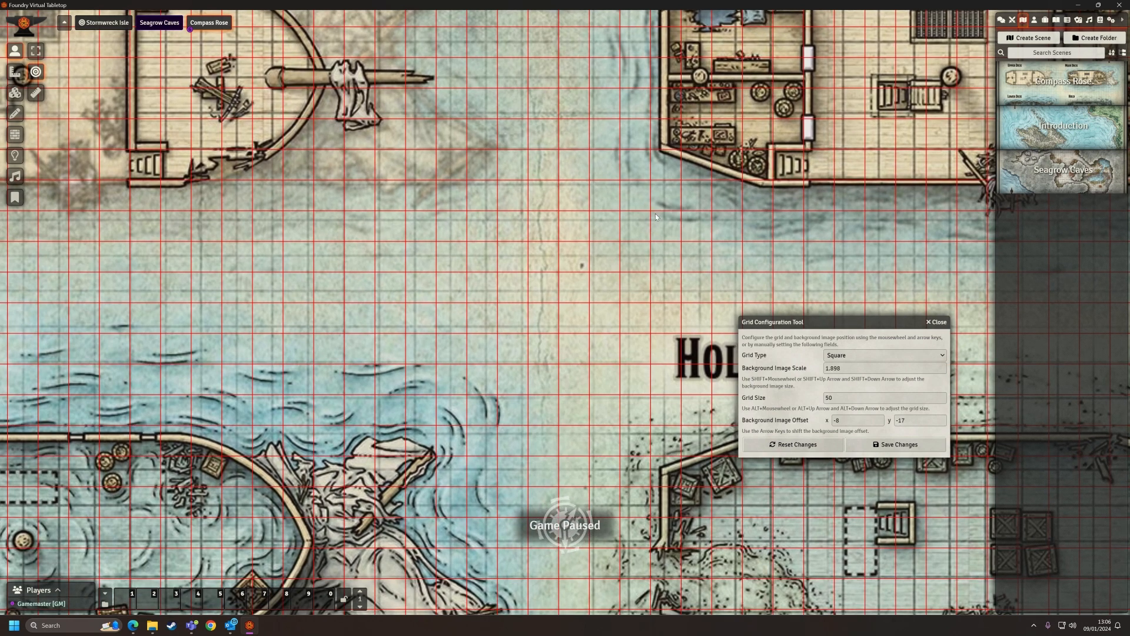
scroll(655, 215, down, 2)
scroll(633, 204, down, 4)
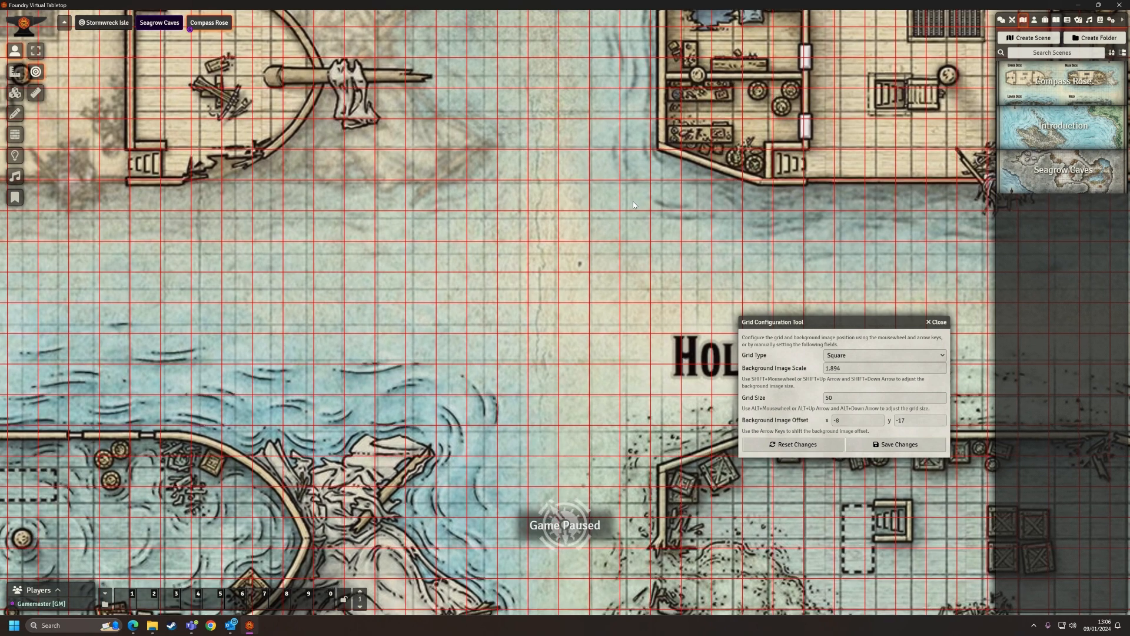
scroll(633, 204, down, 3)
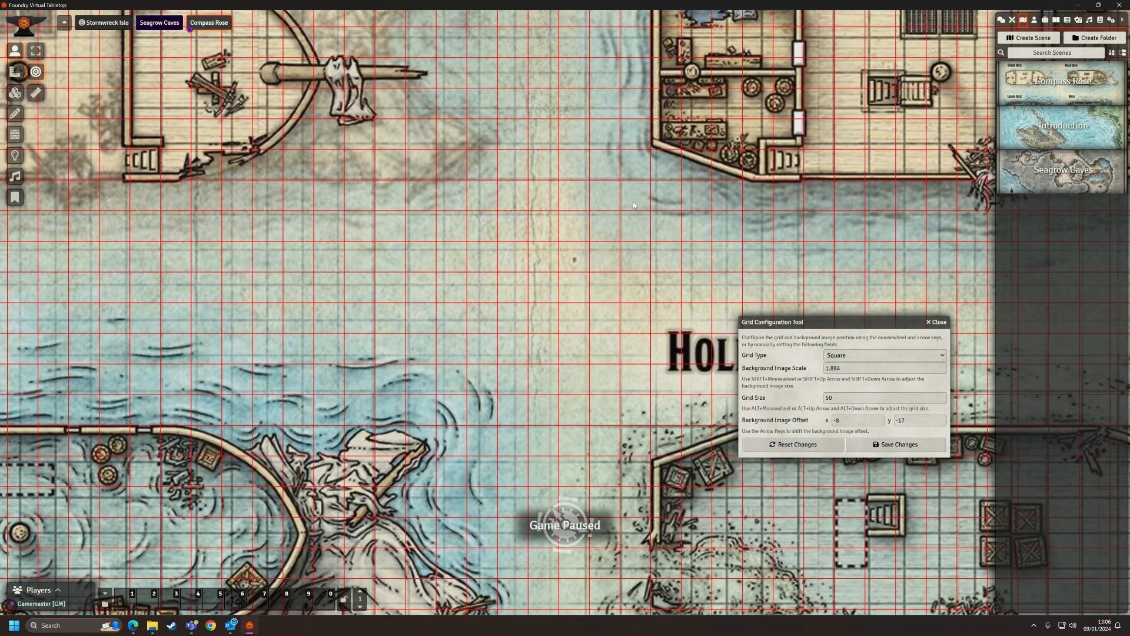
Nudge the background image to an x offset of -16 and a y offset of -22
key(Left)
key(Left)
key(Left)
key(Left)
key(Left)
key(Left)
key(Left)
key(Left)
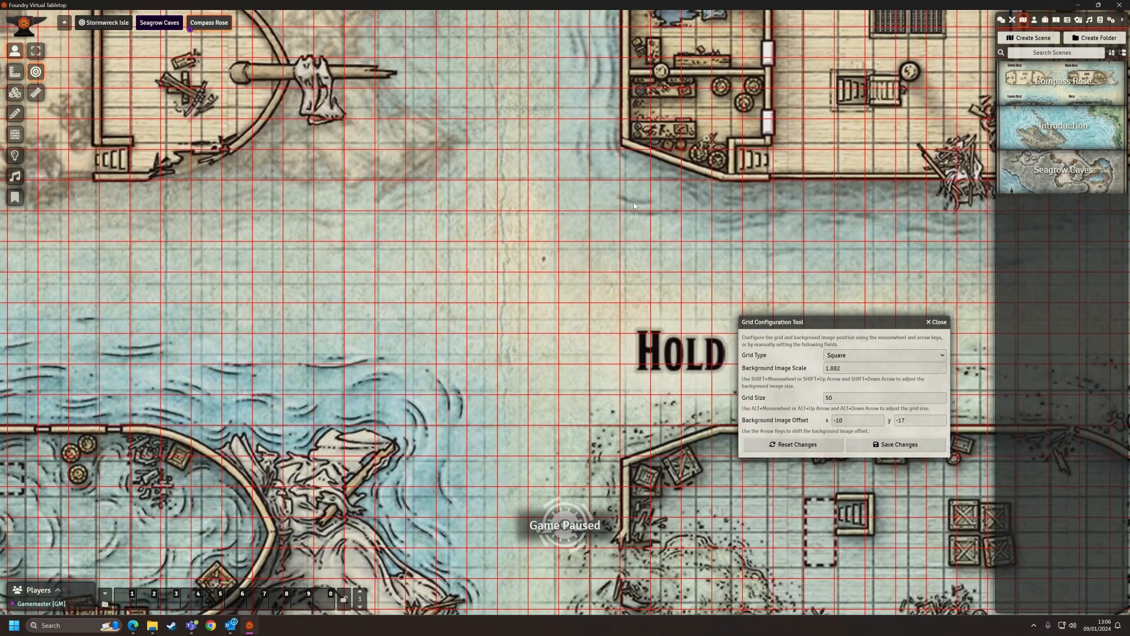
key(Up)
key(Up)
key(Up)
key(Up)
key(Up)
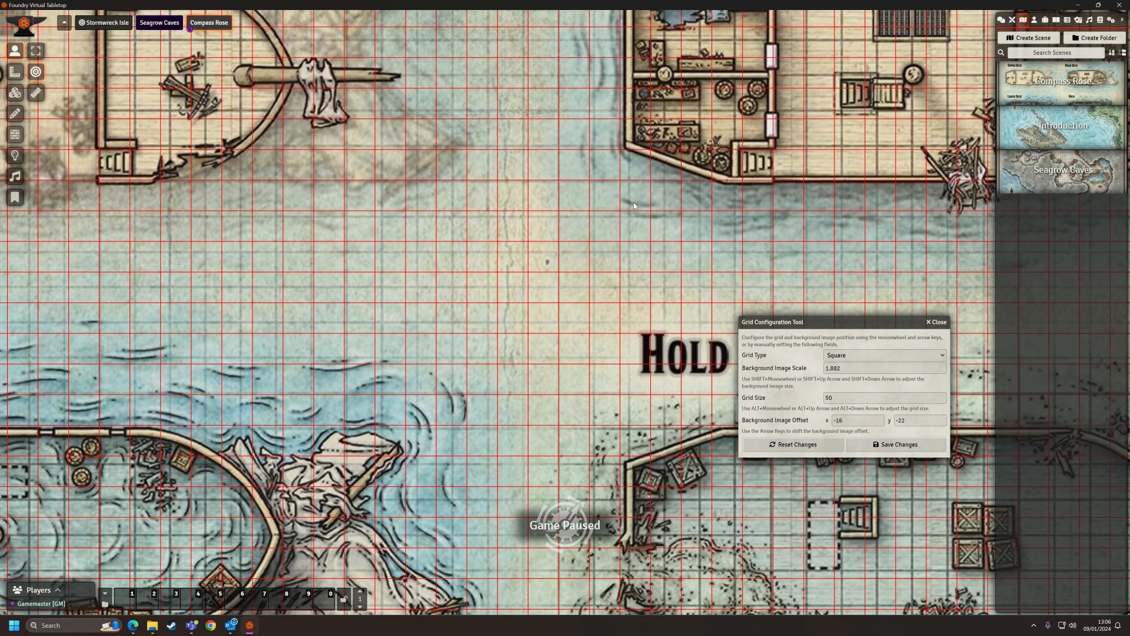
Reduce the background image scale to 1.858 and shift the image to offsets of x -24 and y -21
scroll(549, 176, down, 4)
scroll(549, 185, down, 8)
key(Left)
key(Left)
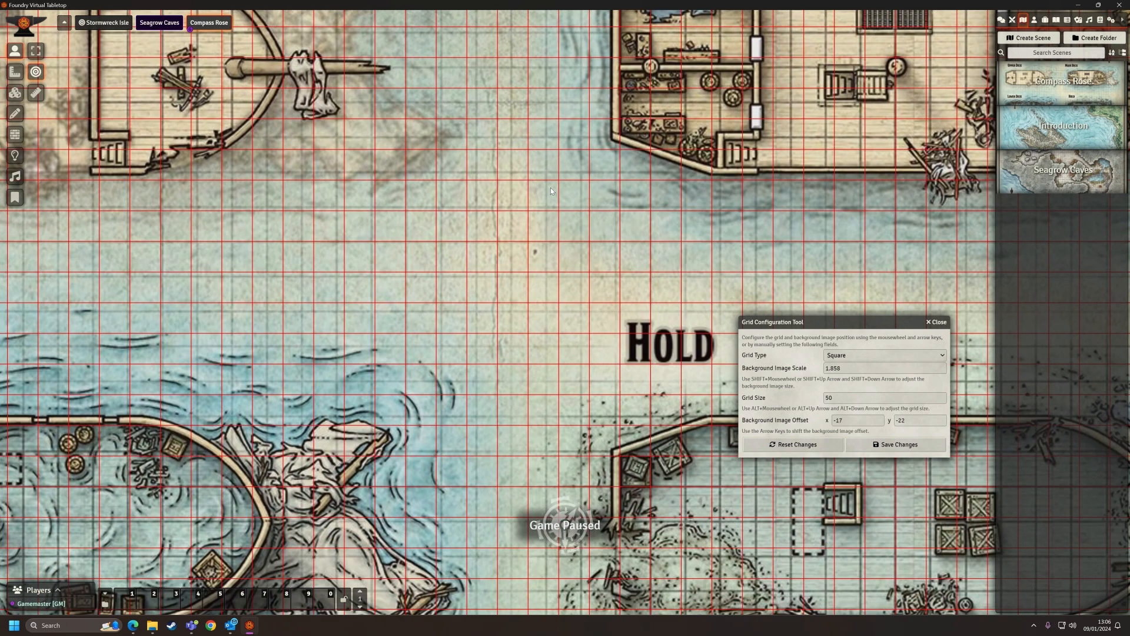
key(Down)
key(Left)
key(Left)
key(Left)
key(Left)
key(Left)
key(Left)
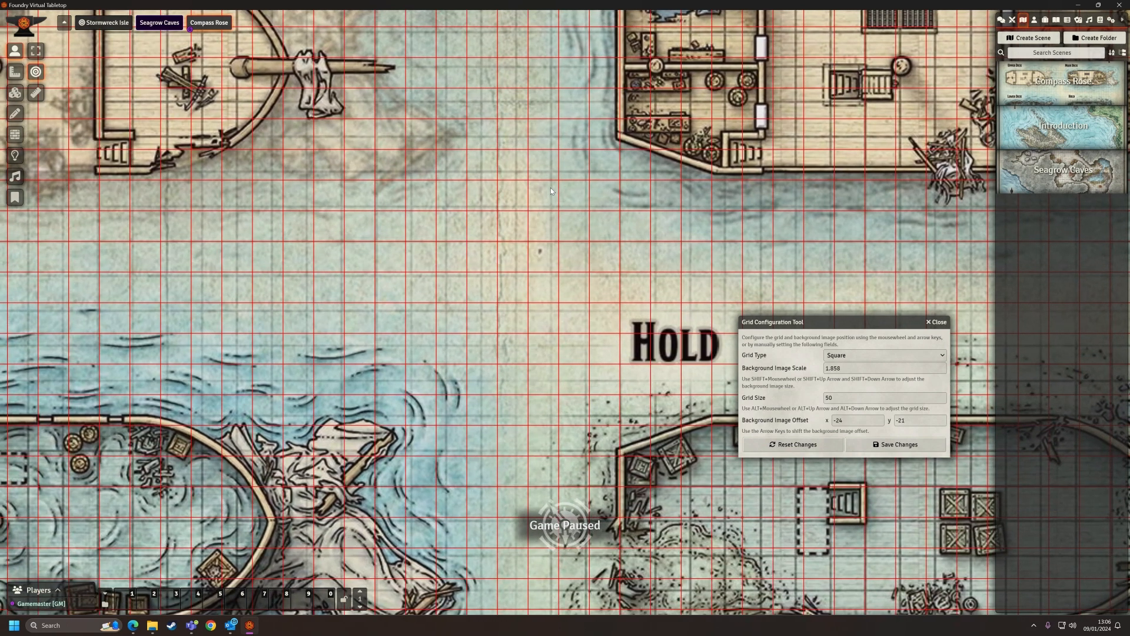
Shift the background image vertically to a y offset of -32
key(Up)
key(Up)
key(Up)
key(Up)
key(Up)
key(Left)
key(Up)
key(Up)
key(Up)
key(Up)
key(Up)
key(Up)
key(Up)
key(Up)
key(Up)
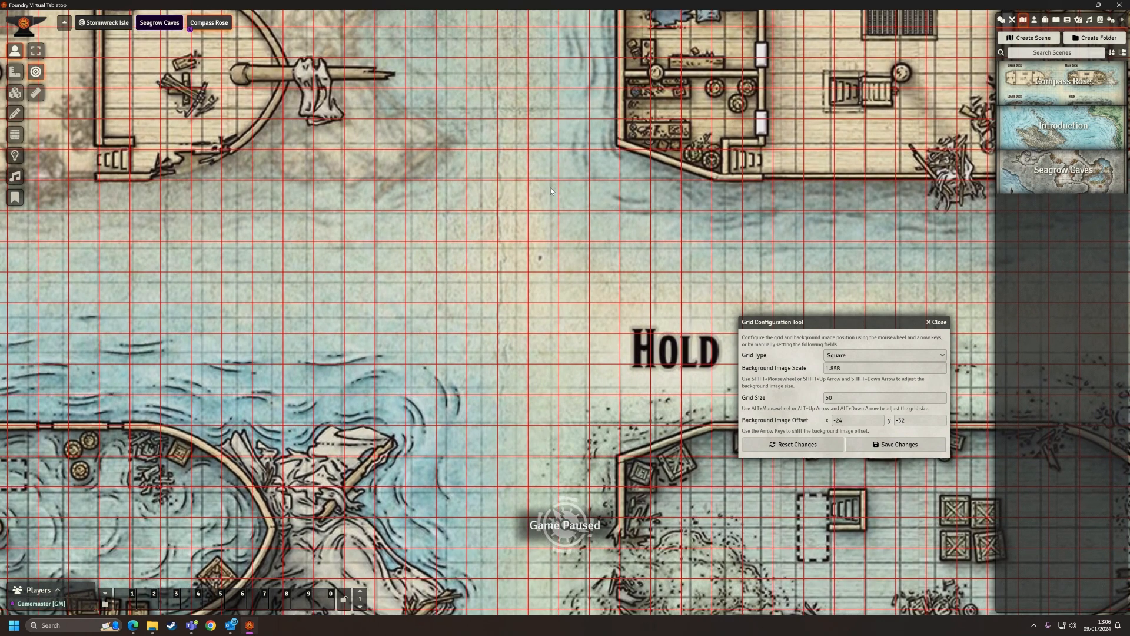
Move the background image to an x offset of -37 and a y offset of -35
key(Left)
key(Left)
key(Left)
key(Left)
key(Left)
key(Left)
key(Left)
key(Left)
key(Left)
key(Left)
key(Left)
key(Left)
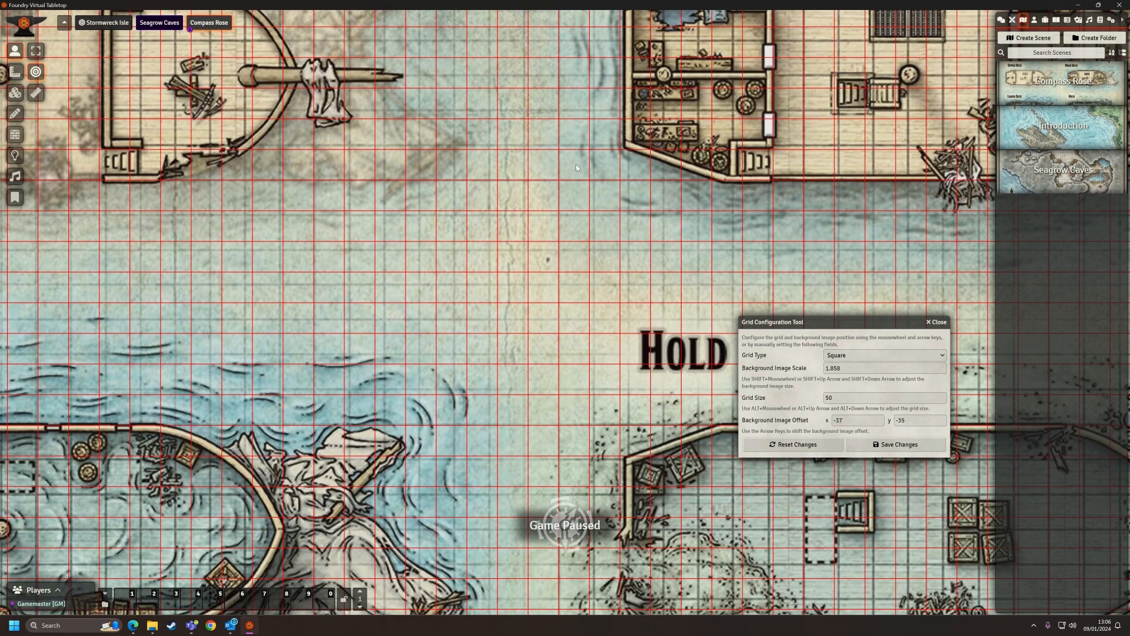
Try shrinking the background image to a scale of 1.734 against the 50-pixel grid
shift+scroll(576, 177, down, 10)
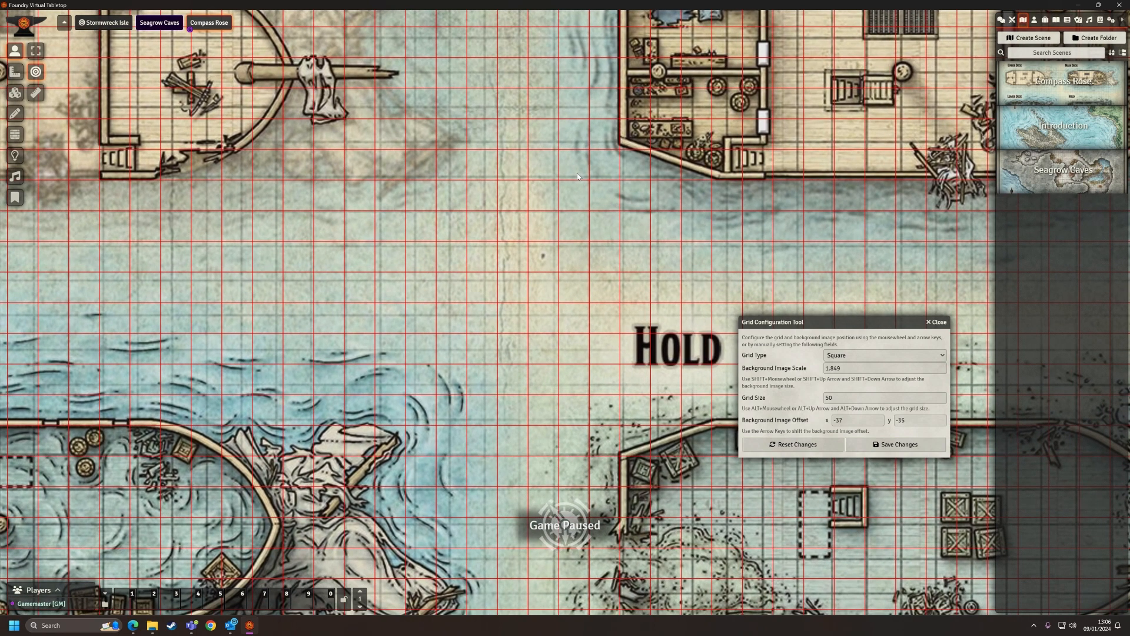
shift+scroll(578, 176, down, 10)
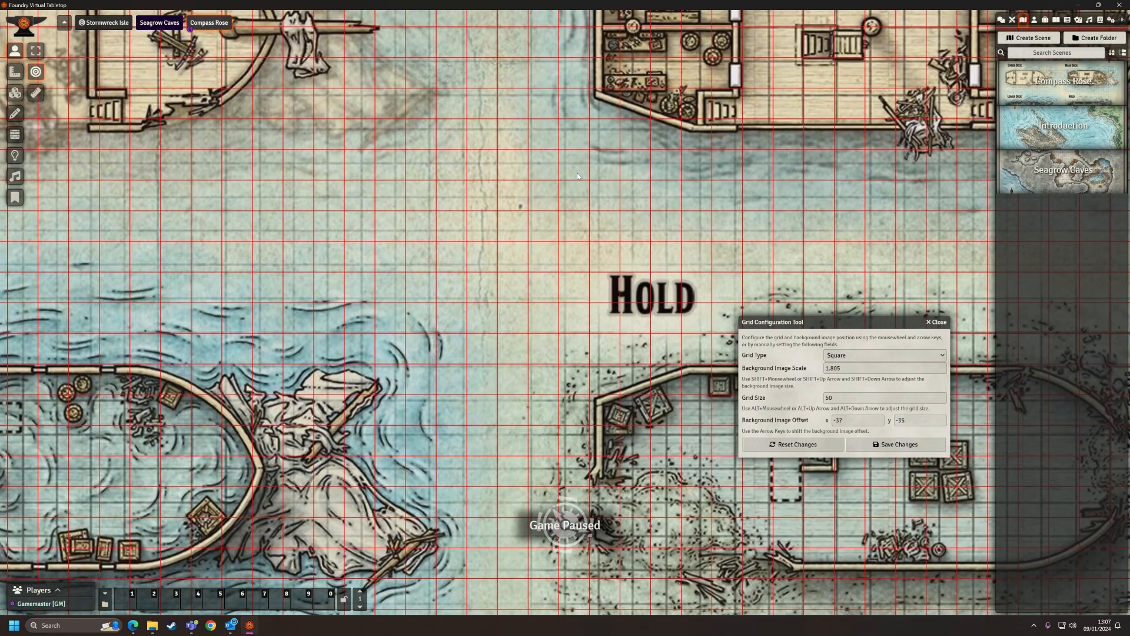
shift+scroll(577, 175, down, 5)
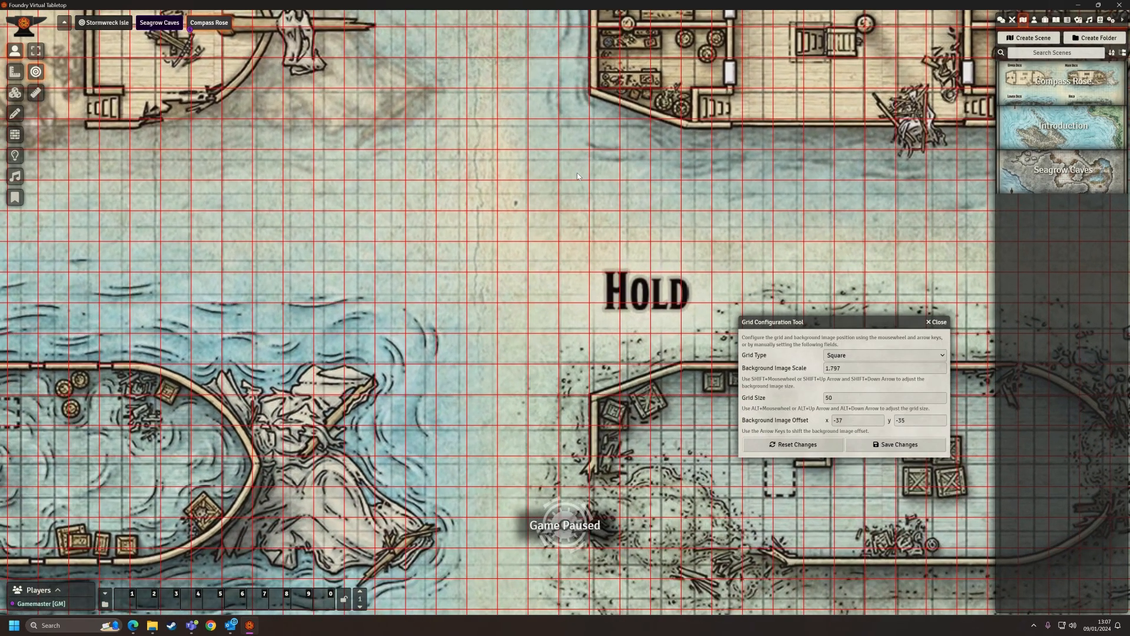
shift+scroll(577, 177, down, 15)
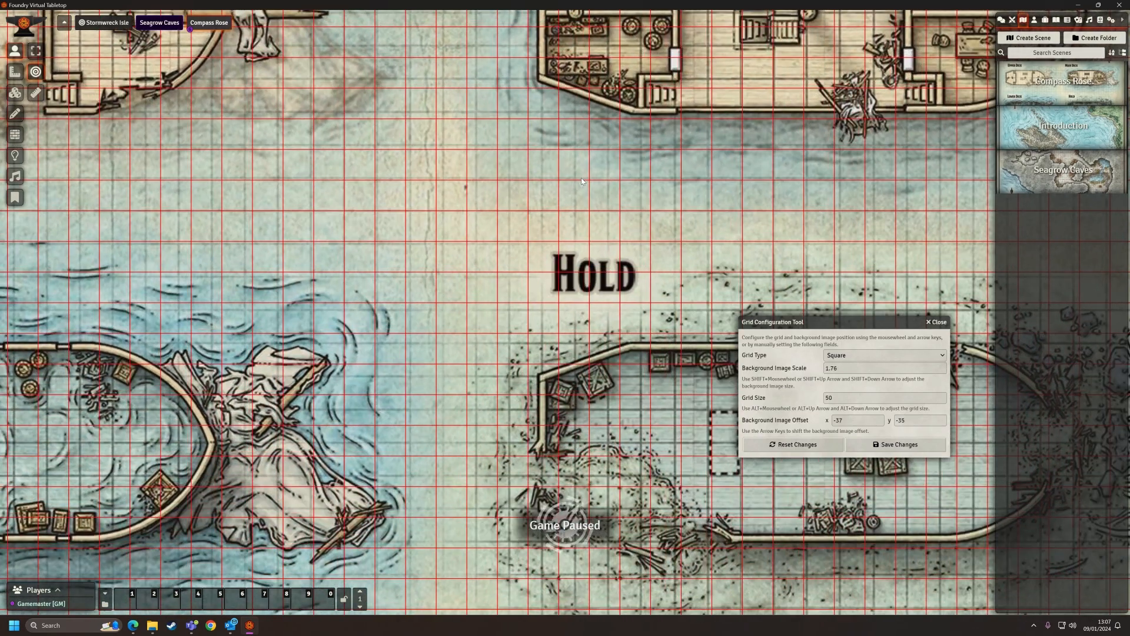
shift+scroll(585, 183, down, 1)
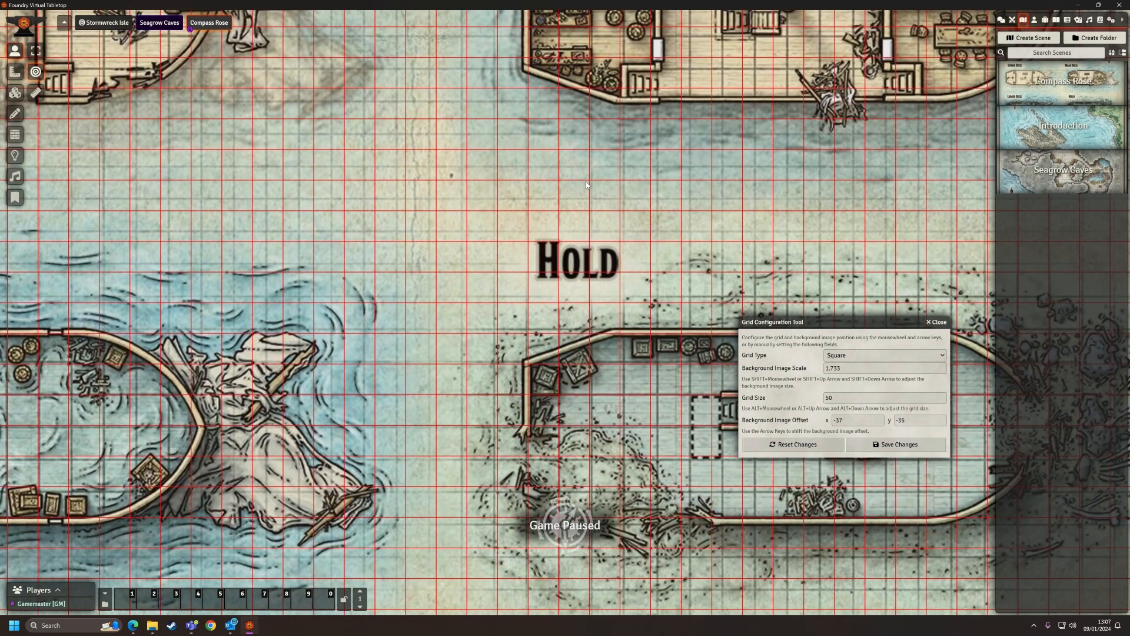
Shift the background image to a y offset of -59 and an x offset of -36
key(Down)
key(Down)
key(Down)
key(Down)
key(Down)
key(Down)
key(Down)
key(Down)
key(Down)
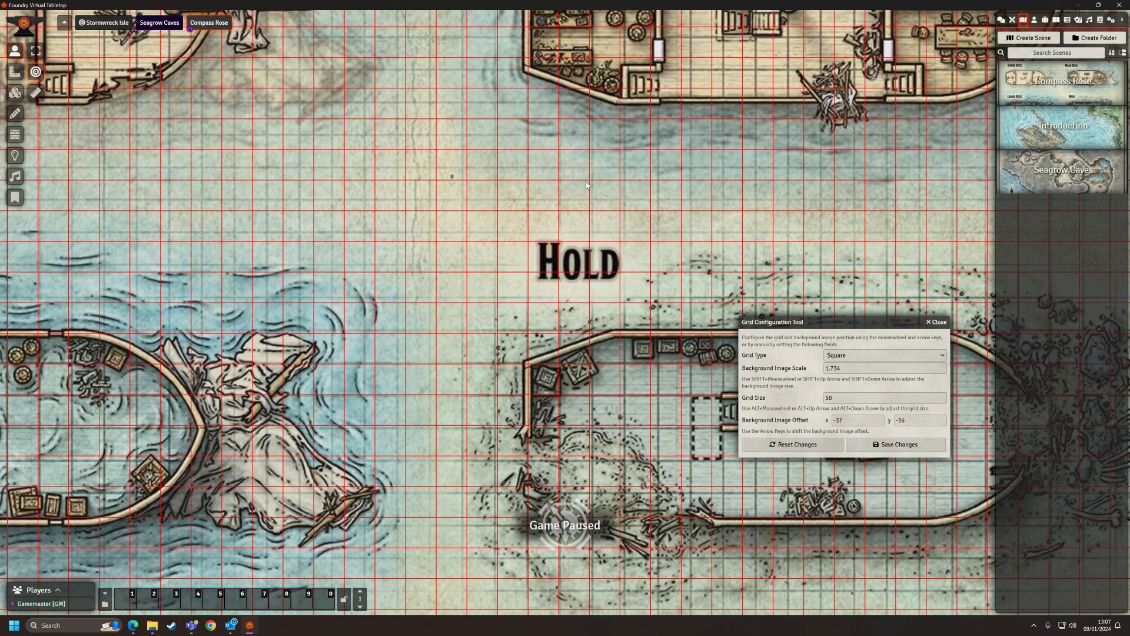
key(Down)
key(Down)
key(Down)
key(Down)
key(Down)
key(Down)
key(Down)
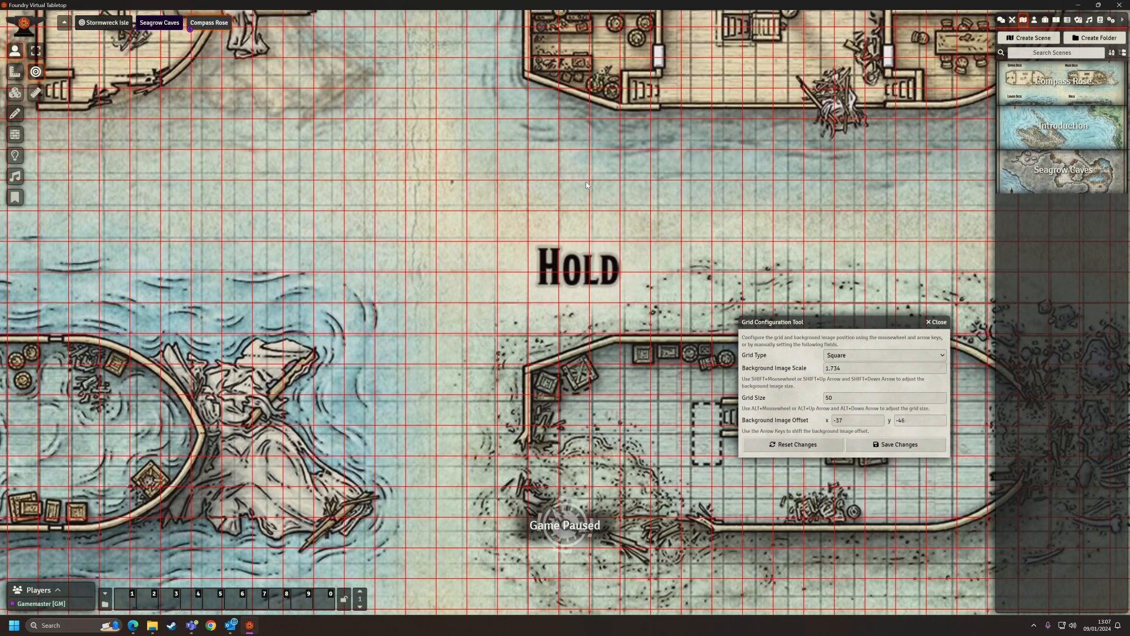
key(Down)
key(Down)
key(Down)
key(Down)
key(Down)
key(Down)
key(Down)
key(Down)
key(Down)
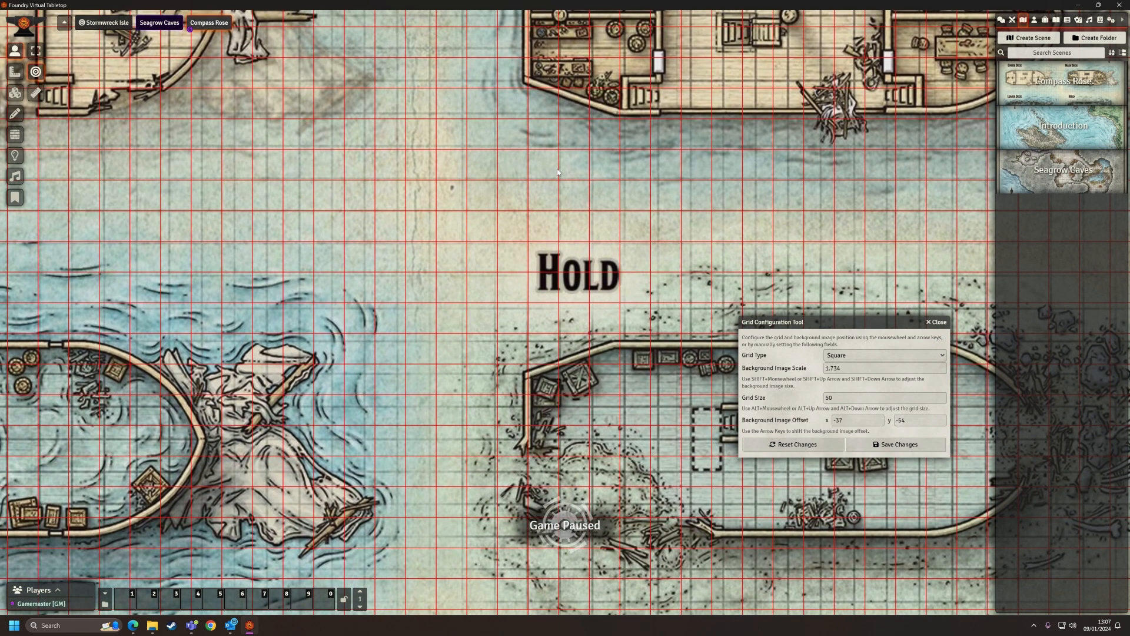
key(Up)
key(Left)
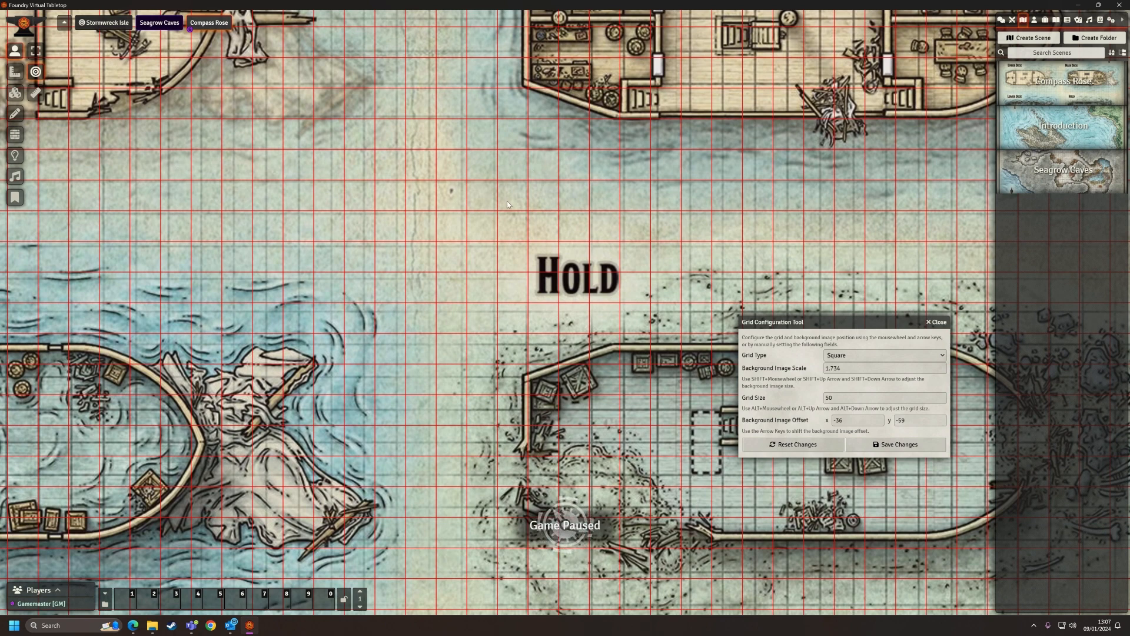
Enlarge the background image to a scale of 1.864
scroll(506, 201, up, 12)
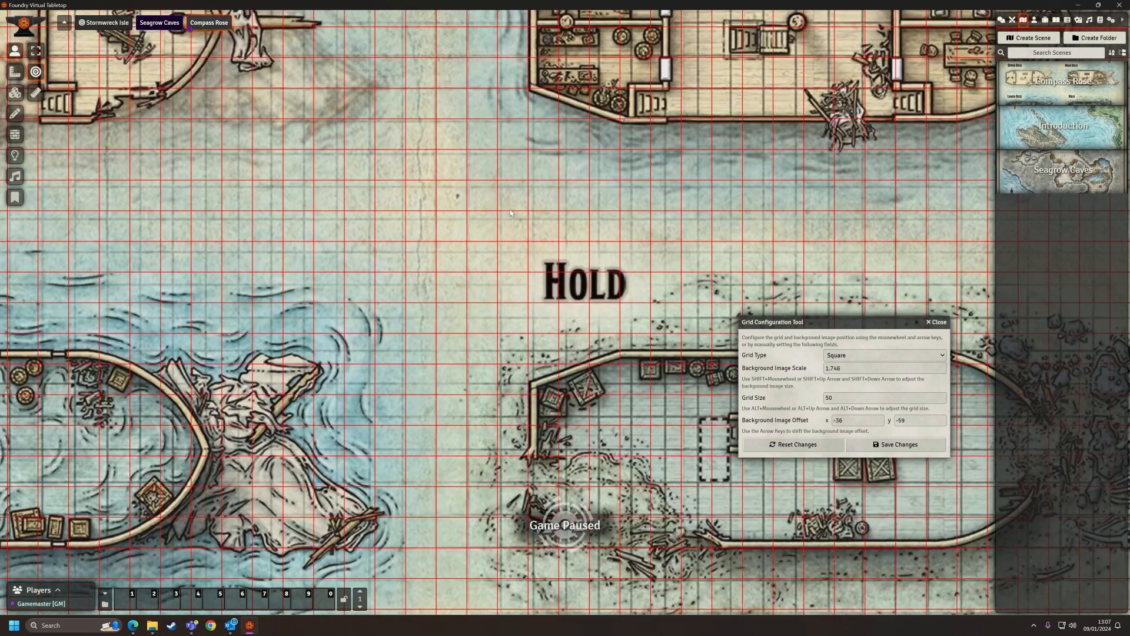
scroll(513, 222, up, 15)
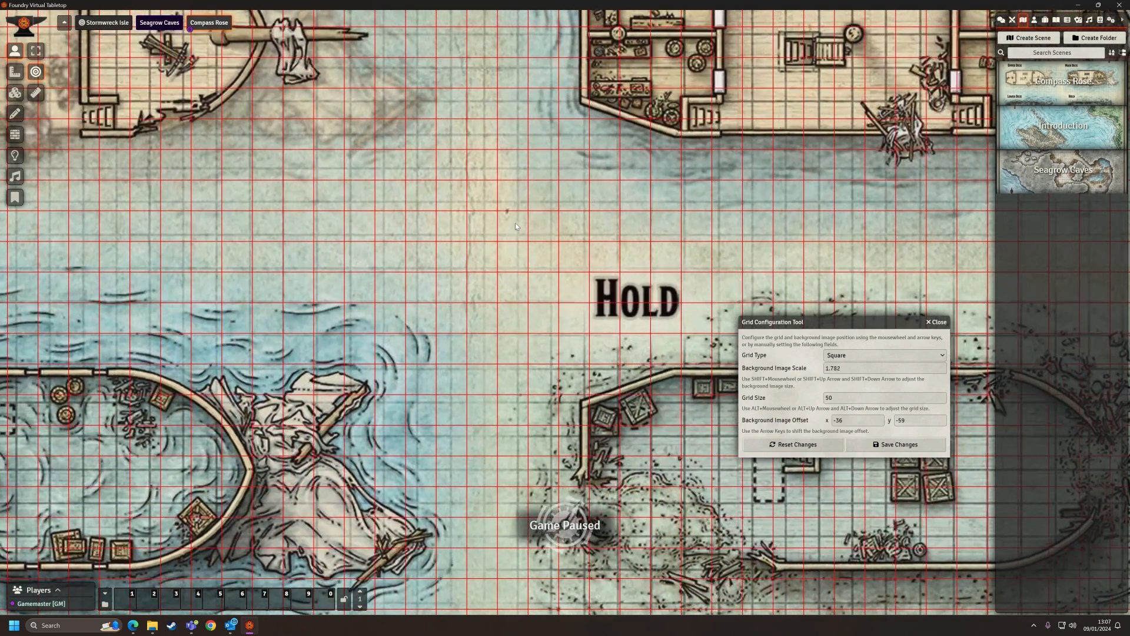
scroll(515, 223, up, 13)
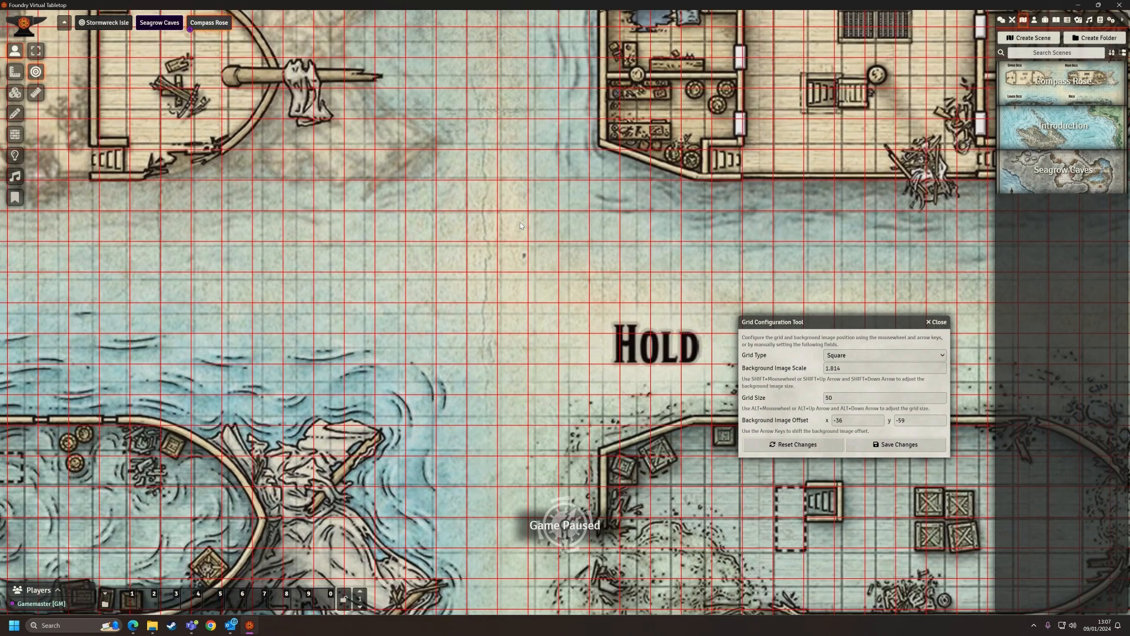
scroll(520, 224, up, 6)
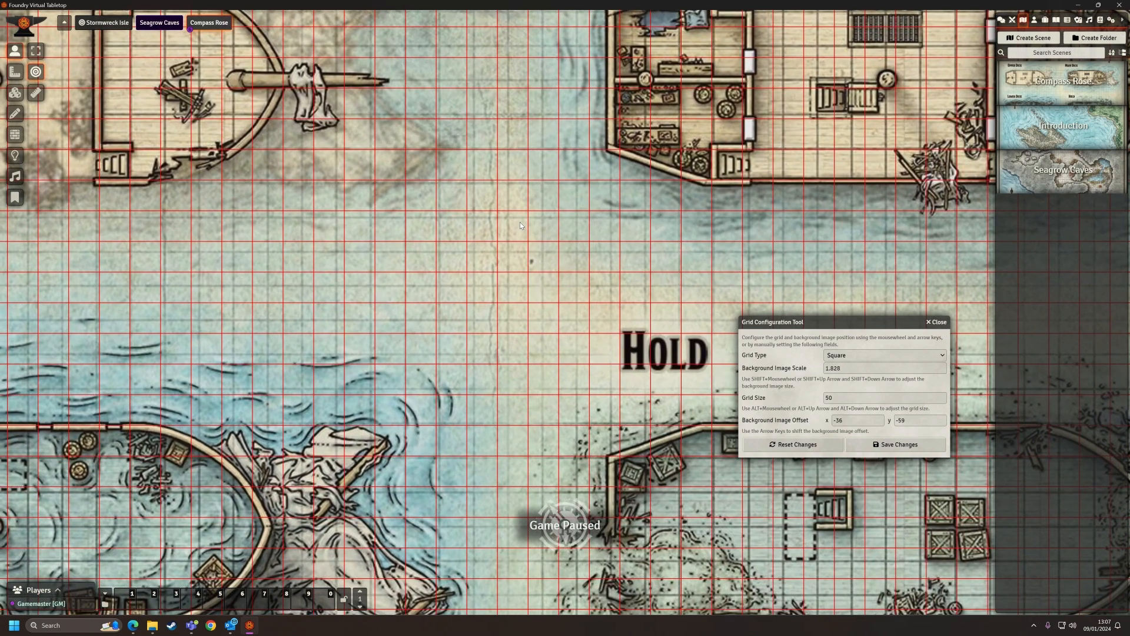
scroll(520, 224, up, 14)
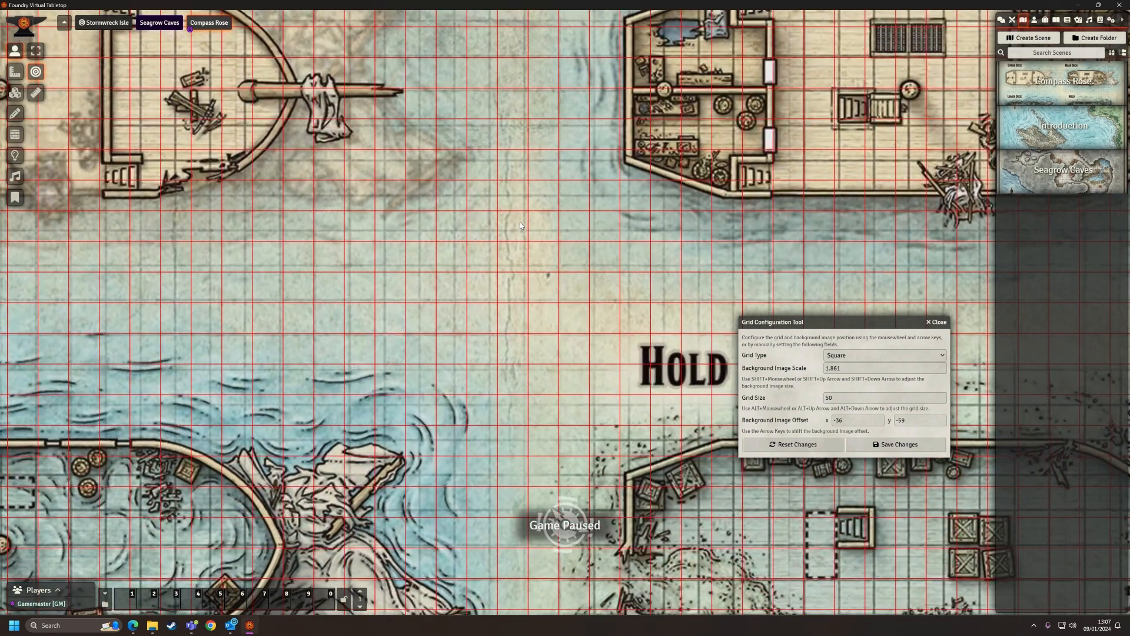
scroll(520, 224, up, 1)
Realign the background image with offsets of x -35 and y -71
key(Down)
key(Down)
key(Down)
key(Down)
key(Down)
key(Down)
key(Down)
key(Down)
key(Down)
key(Down)
key(Down)
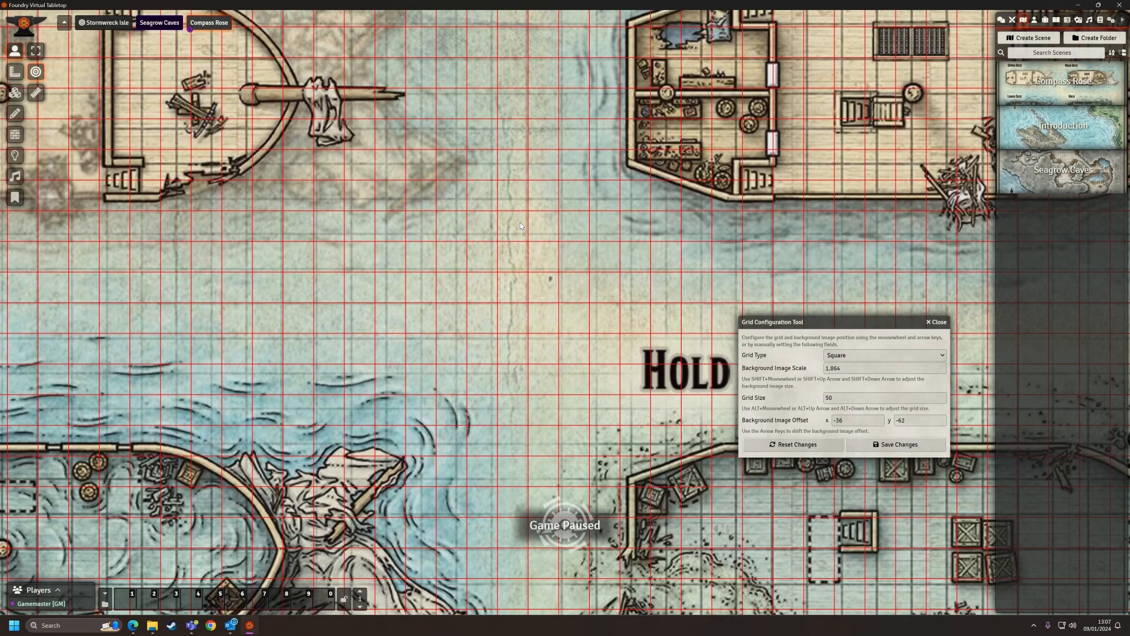
key(Down)
key(Left)
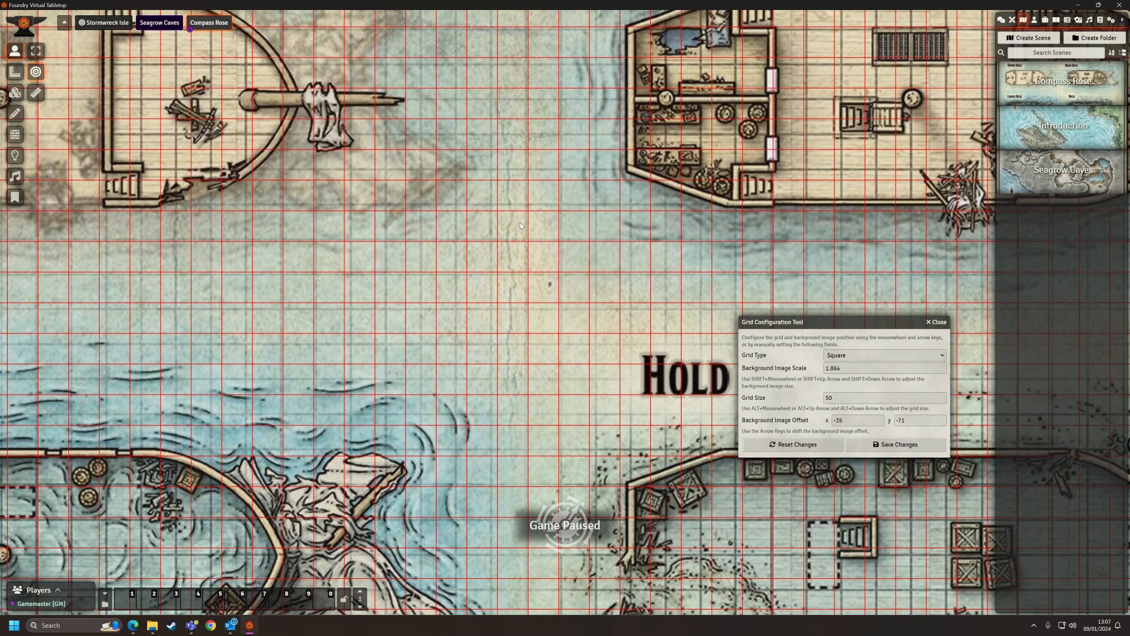
Set the background image scale to 1.888 and shift the image to offsets of x -30 and y -63
scroll(520, 223, up, 8)
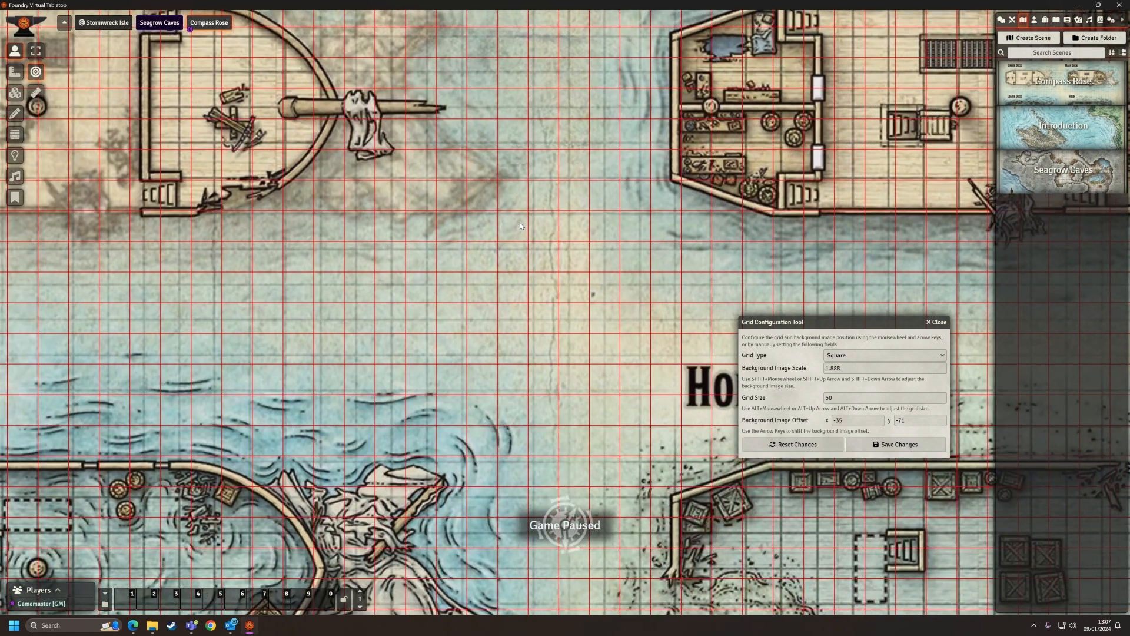
key(Up)
key(Up)
key(Up)
key(Up)
key(Up)
key(Up)
key(Up)
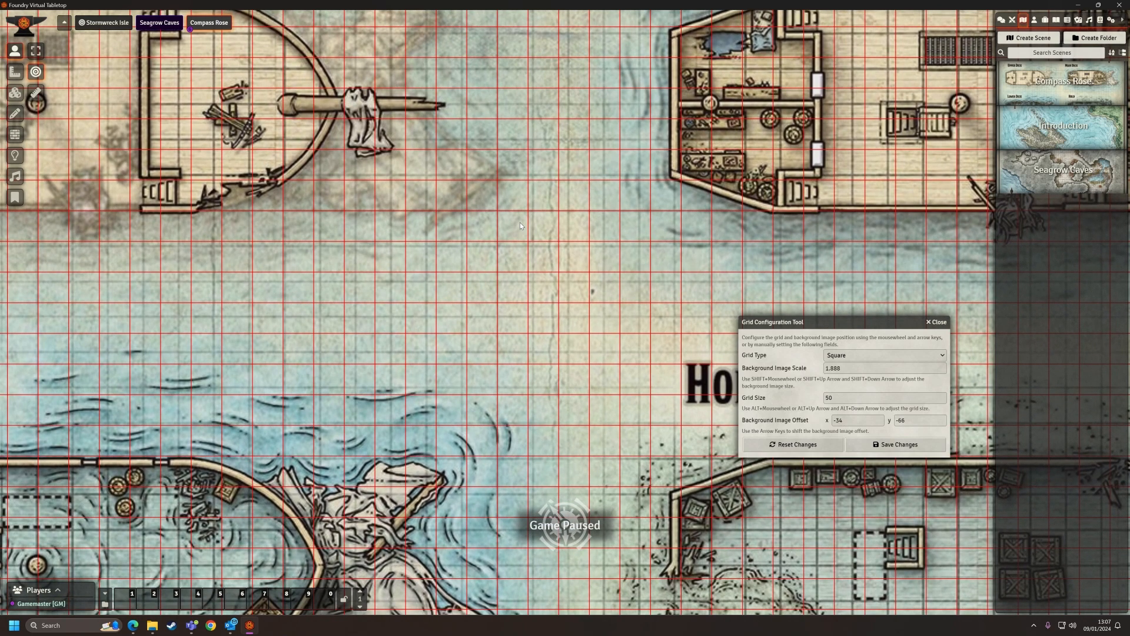
key(Left)
key(Left)
key(Left)
key(Left)
key(Left)
key(Up)
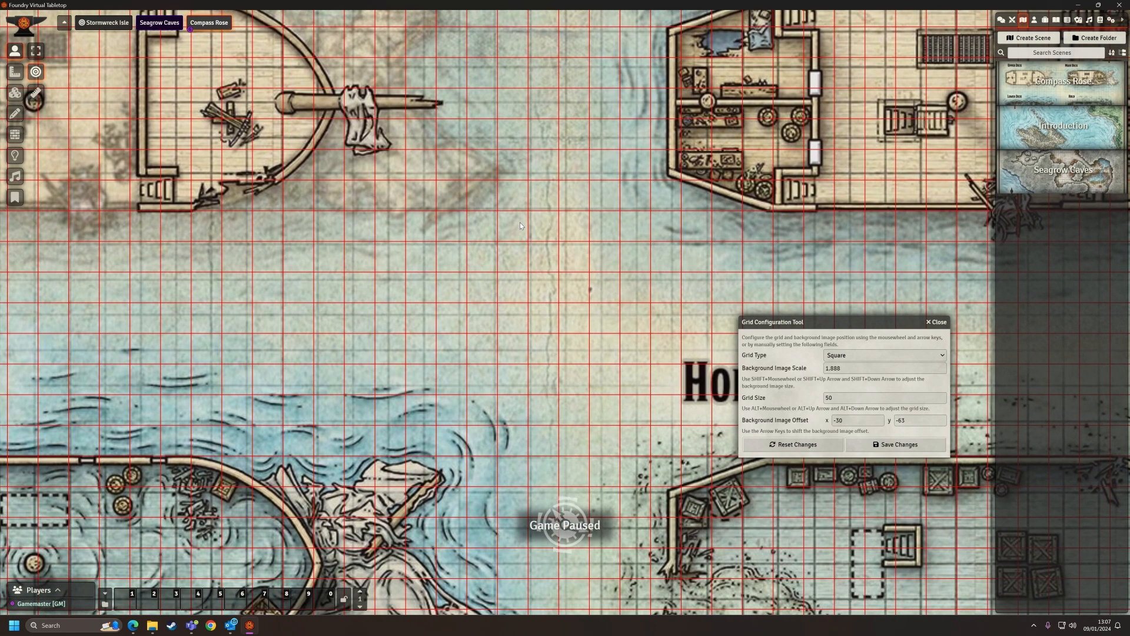
Enlarge the background image to a scale of 1.918 and shift its x offset to -9
scroll(520, 225, up, 10)
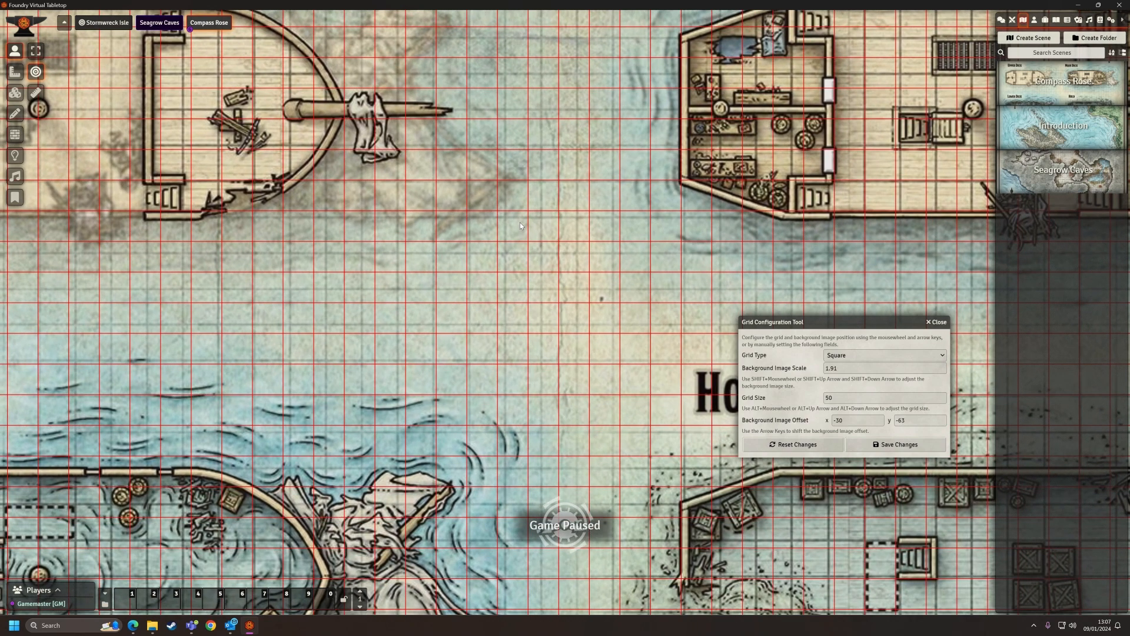
key(Left)
key(Left)
key(Left)
key(Left)
key(Left)
key(Left)
key(Left)
key(Left)
key(Left)
key(Left)
key(Left)
key(Left)
key(Left)
key(Left)
key(Left)
key(Left)
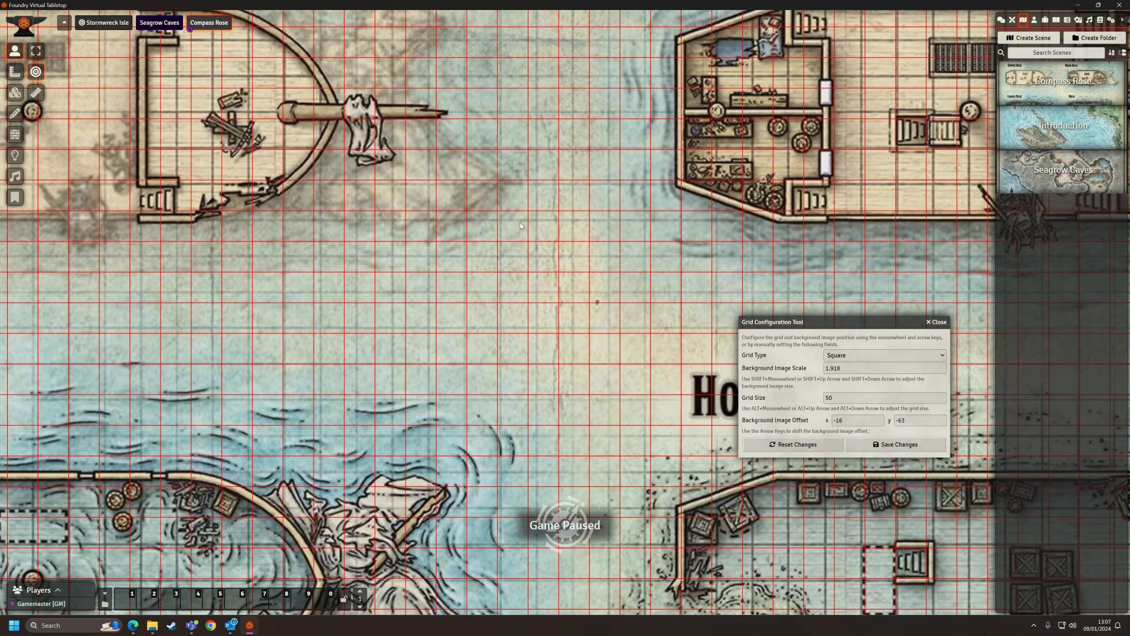
key(Left)
key(Left)
key(Left)
key(Left)
Move the background image up to a y offset of -44 and adjust its x offset to -7
key(Up)
key(Up)
key(Up)
key(Up)
key(Up)
key(Up)
key(Up)
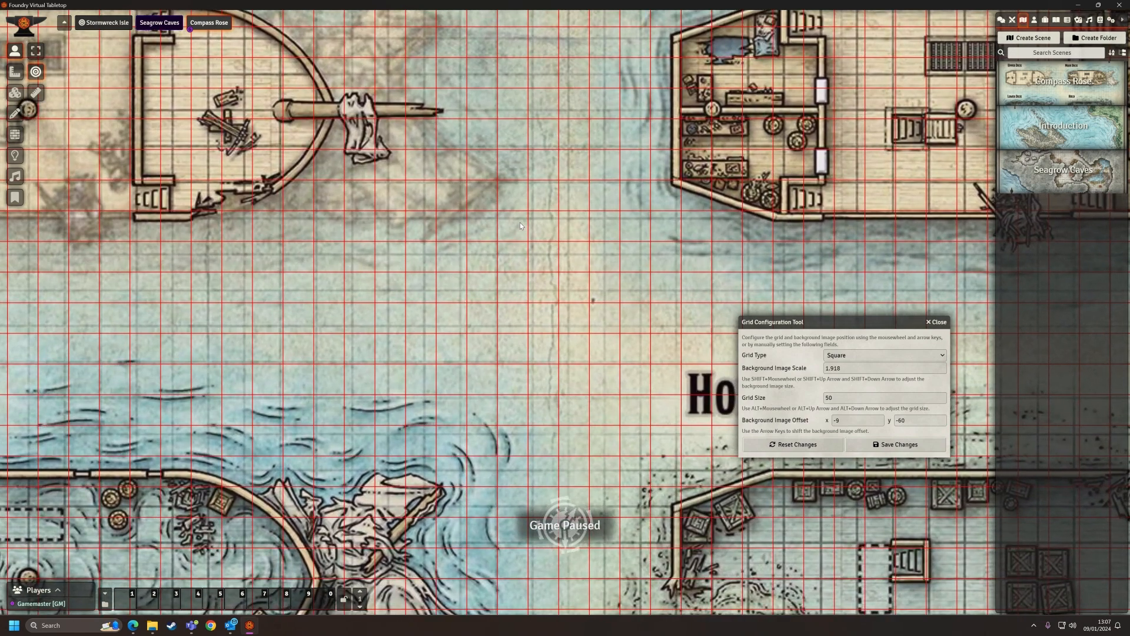
key(Left)
key(Left)
key(Left)
key(Up)
key(Up)
key(Up)
key(Up)
key(Up)
key(Up)
key(Up)
key(Up)
key(Up)
key(Up)
key(Up)
key(Up)
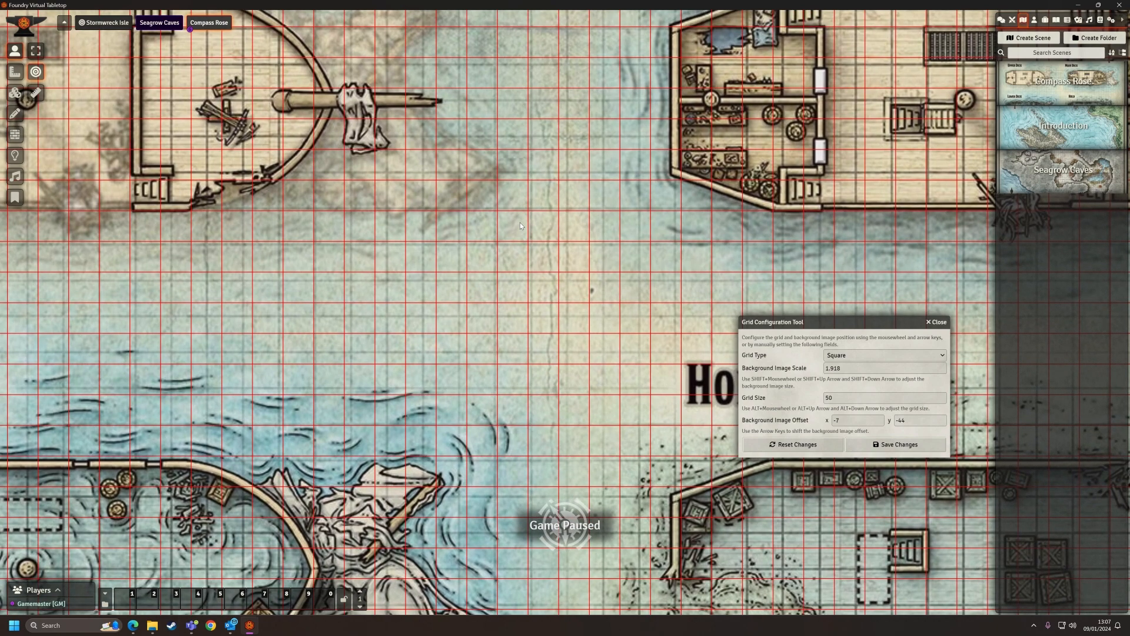
Enlarge the background image further to a scale of 1.95
key(shift+Up)
key(shift+Up)
key(shift+Up)
key(shift+Up)
key(shift+Up)
key(shift+Up)
key(shift+Up)
key(shift+Up)
key(shift+Up)
key(shift+Up)
key(shift+Up)
key(shift+Up)
key(shift+Up)
key(shift+Up)
key(shift+Up)
key(shift+Up)
key(shift+Up)
key(shift+Up)
key(shift+Up)
key(shift+Up)
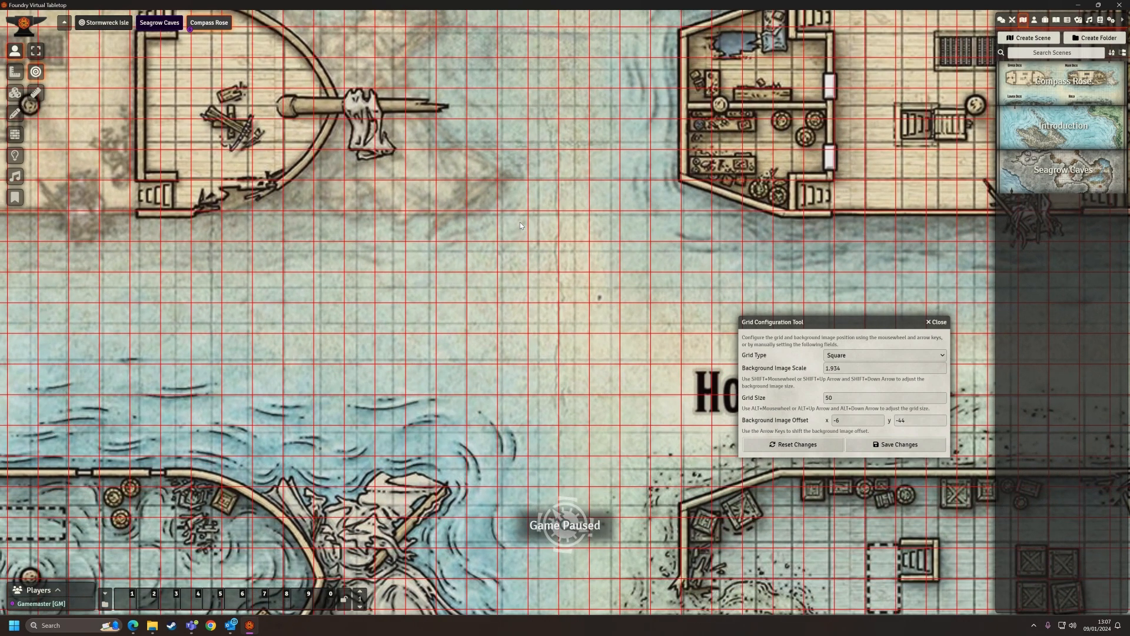
key(Up)
Realign the enlarged background image with the grid using offsets of x 17 and y -23
key(Left)
key(Left)
key(Left)
key(Left)
key(Left)
key(Left)
key(Left)
key(Left)
key(Left)
key(Left)
key(Left)
key(Left)
key(Left)
key(Left)
key(Left)
key(Left)
key(Left)
key(Left)
key(Left)
key(Left)
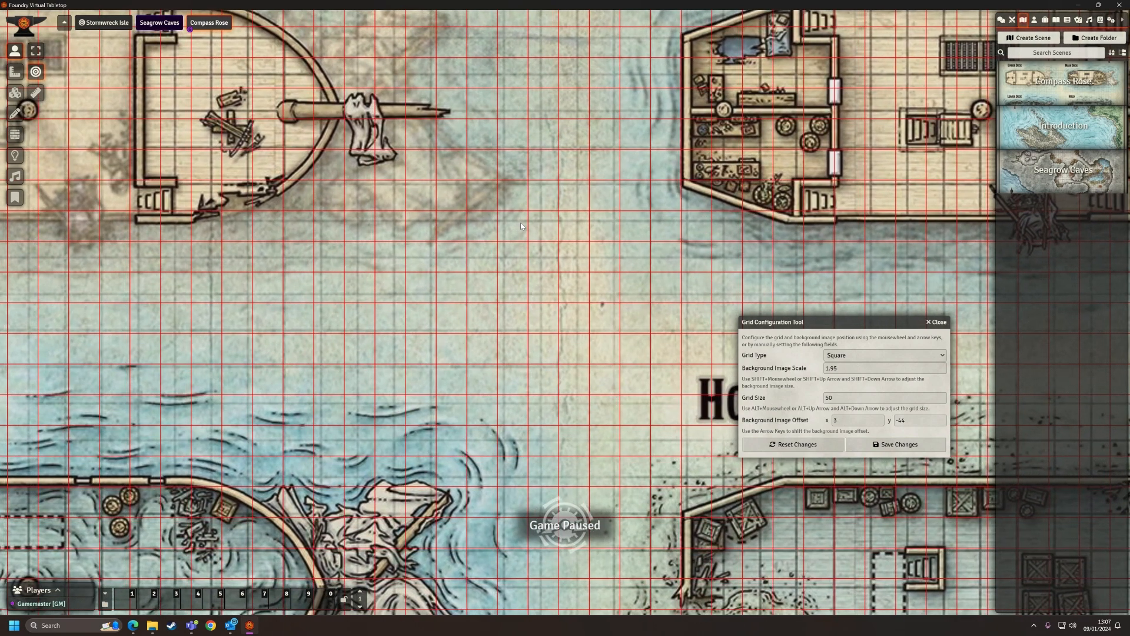
key(Up)
key(Up)
key(Up)
key(Up)
key(Up)
key(Up)
key(Up)
key(Up)
key(Up)
key(Up)
key(Up)
key(Up)
key(Up)
key(Up)
key(Up)
key(Up)
key(Up)
key(Up)
key(Up)
key(Right)
key(Right)
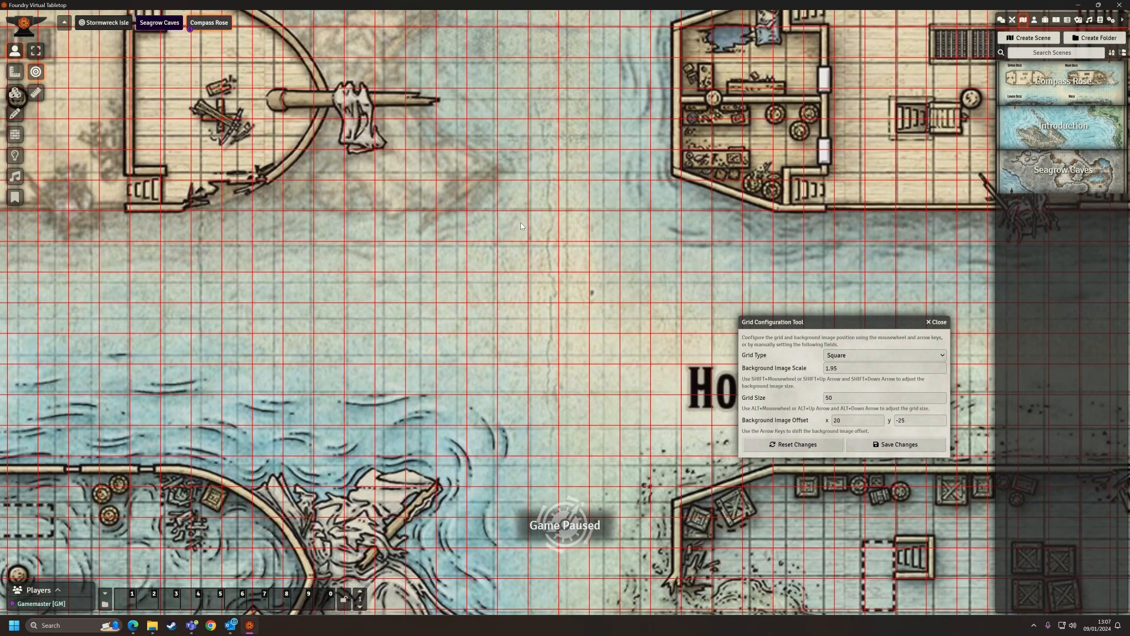
key(Up)
key(Right)
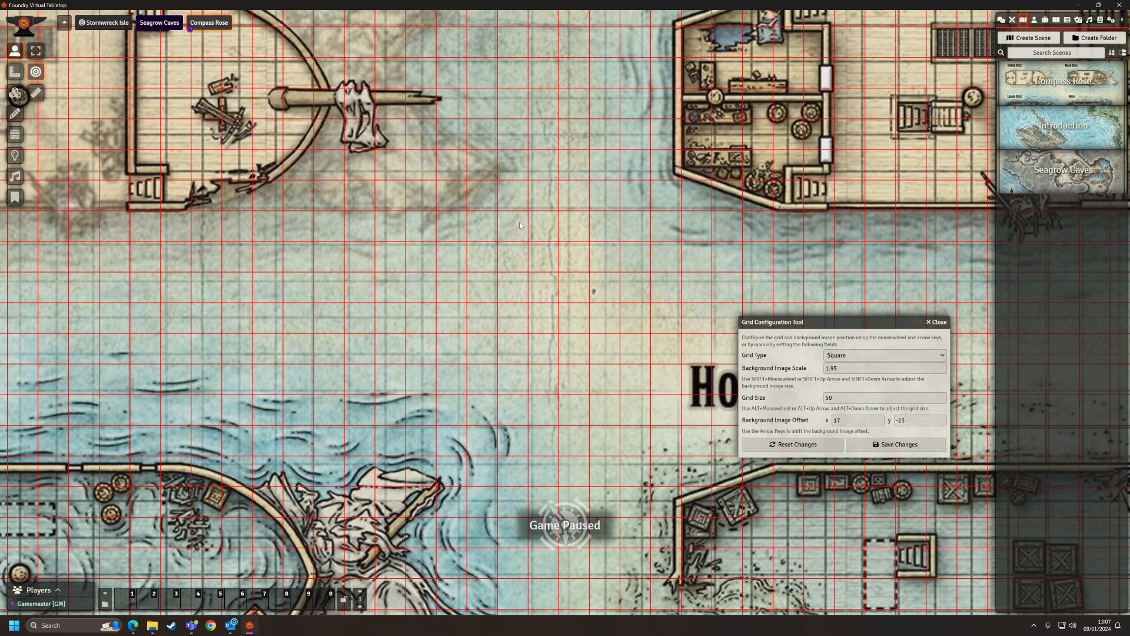
Reduce the background image scale to 1.935
key(shift+Down)
key(shift+Down)
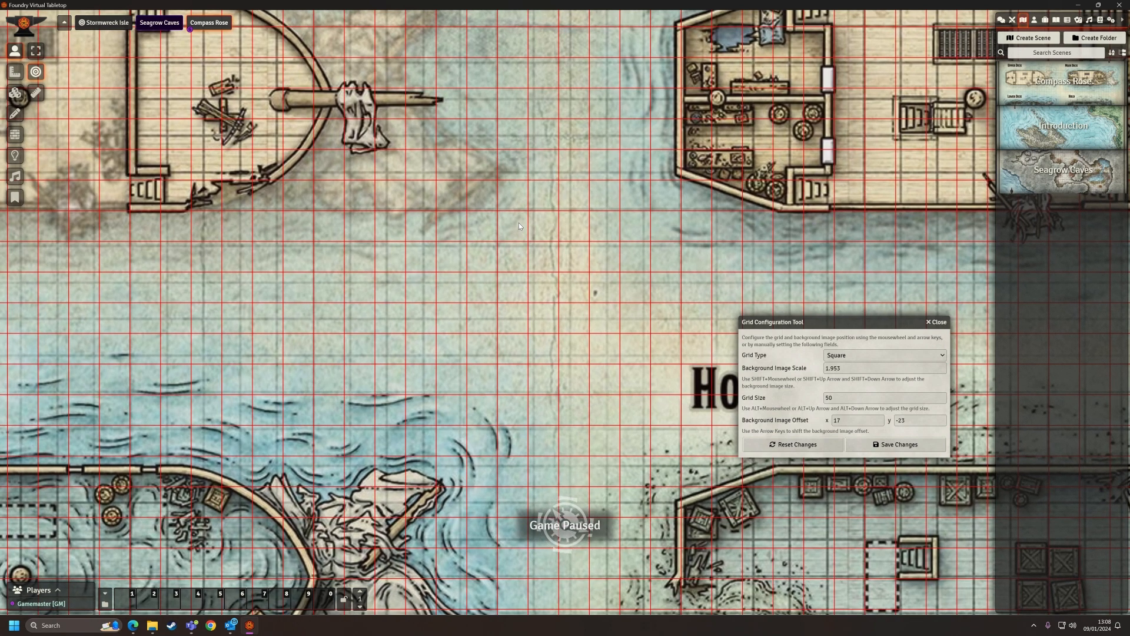
key(shift+Down)
key(shift+Down)
key(shift+Down)
key(shift+Down)
key(shift+Down)
key(shift+Down)
key(shift+Down)
key(shift+Down)
key(shift+Down)
key(shift+Down)
key(shift+Down)
key(shift+Down)
key(shift+Down)
Shift the background image to offsets of x 10 and y -32
key(Right)
key(Right)
key(Right)
key(Right)
key(Right)
key(Right)
key(Right)
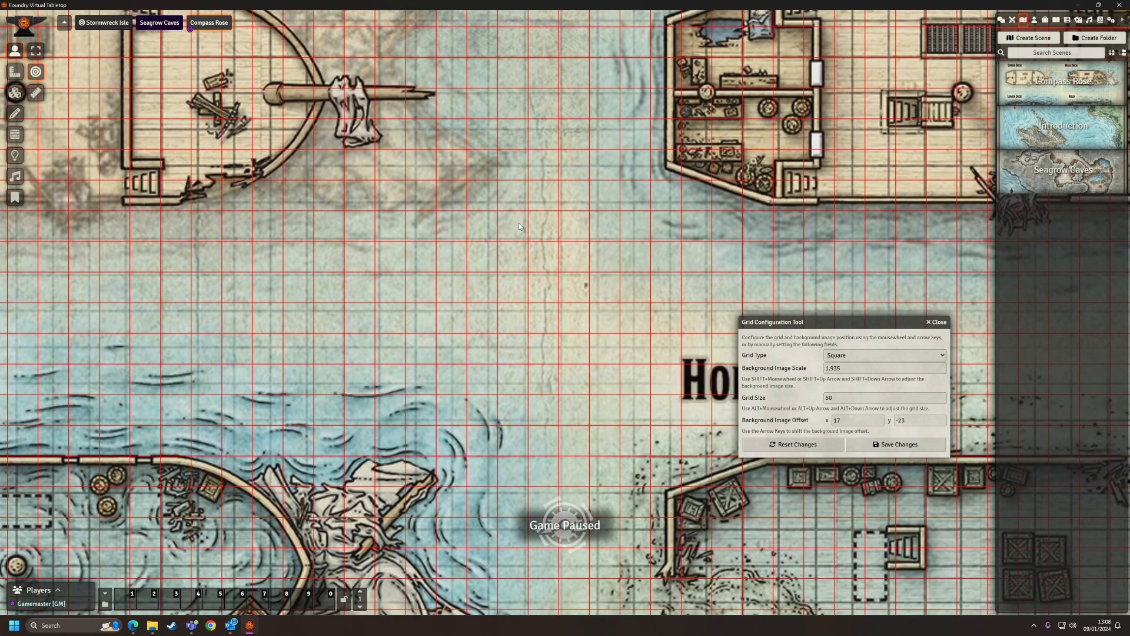
key(Down)
key(Down)
key(Down)
key(Down)
key(Down)
key(Down)
key(Down)
key(Down)
key(Down)
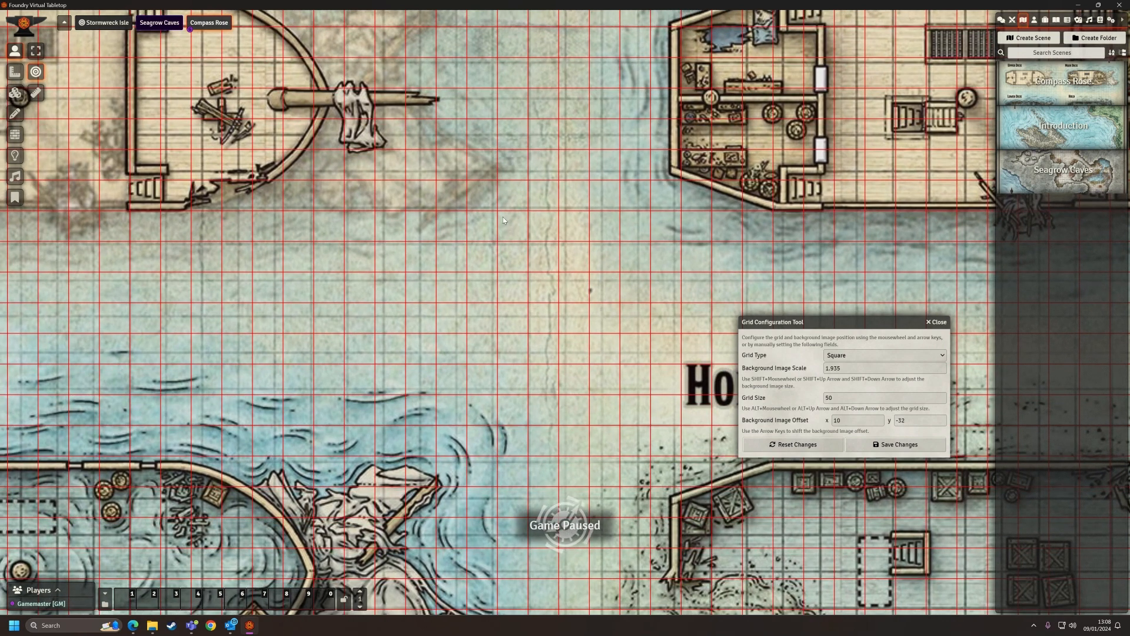
Reduce the background image scale to 1.929 and nudge the image slightly to the right
key(shift+Down)
key(shift+Down)
key(shift+Down)
key(shift+Down)
key(shift+Down)
key(shift+Down)
key(Right)
key(Right)
key(Right)
key(Right)
key(Right)
key(Right)
key(Right)
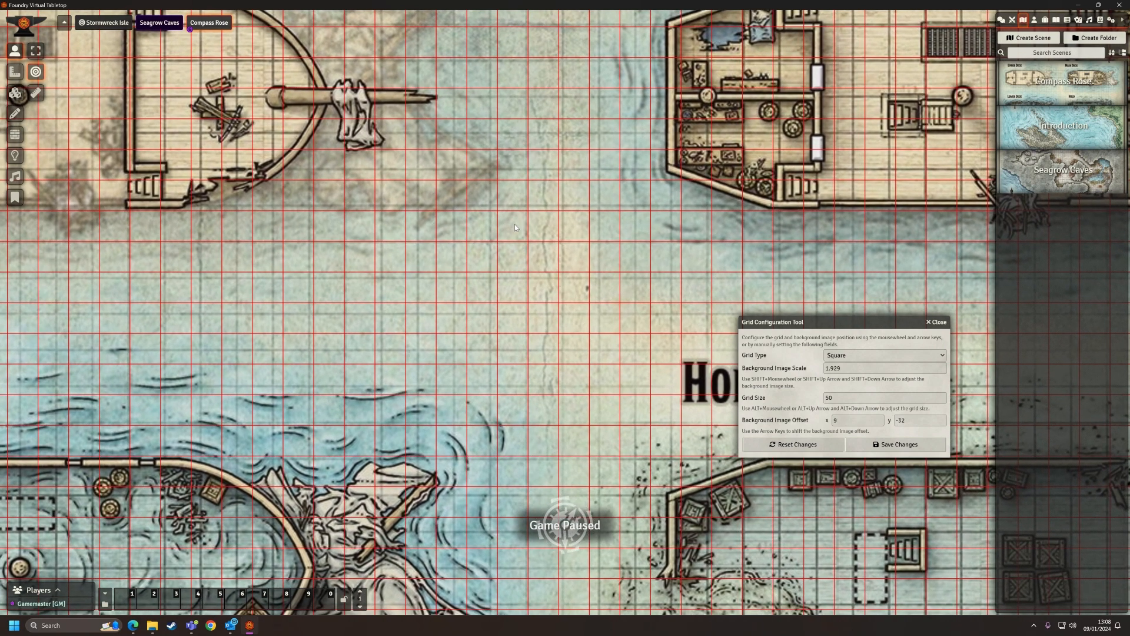
Shift the background image to offsets of x 6 and y -40
key(Down)
key(Down)
key(Down)
key(Down)
key(Down)
key(Down)
key(Down)
key(Down)
key(Left)
key(Left)
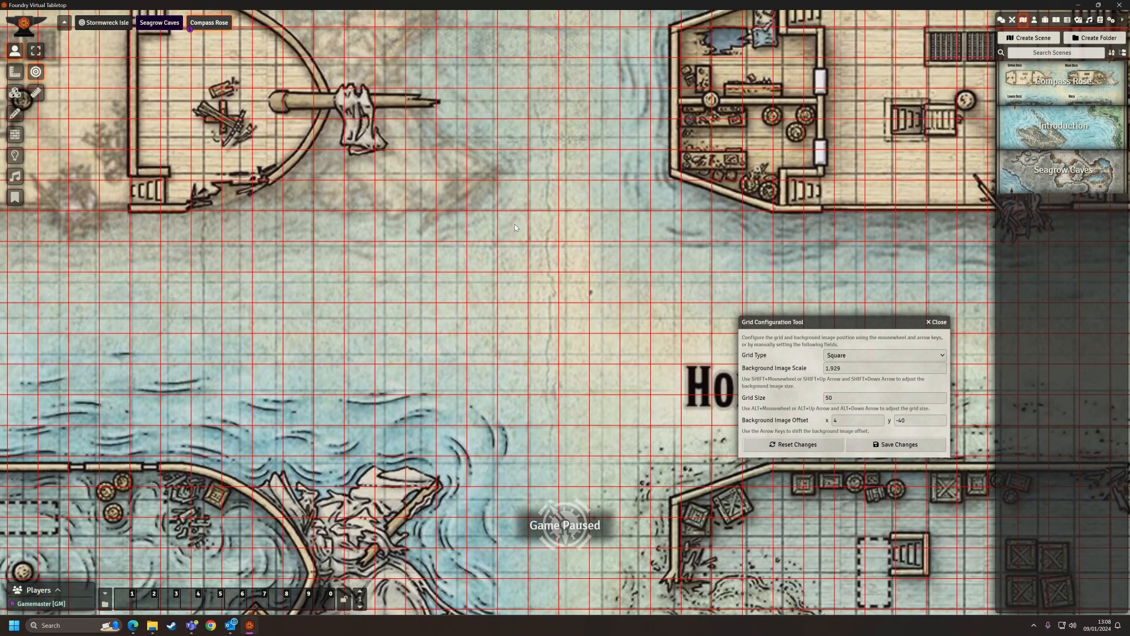
key(Left)
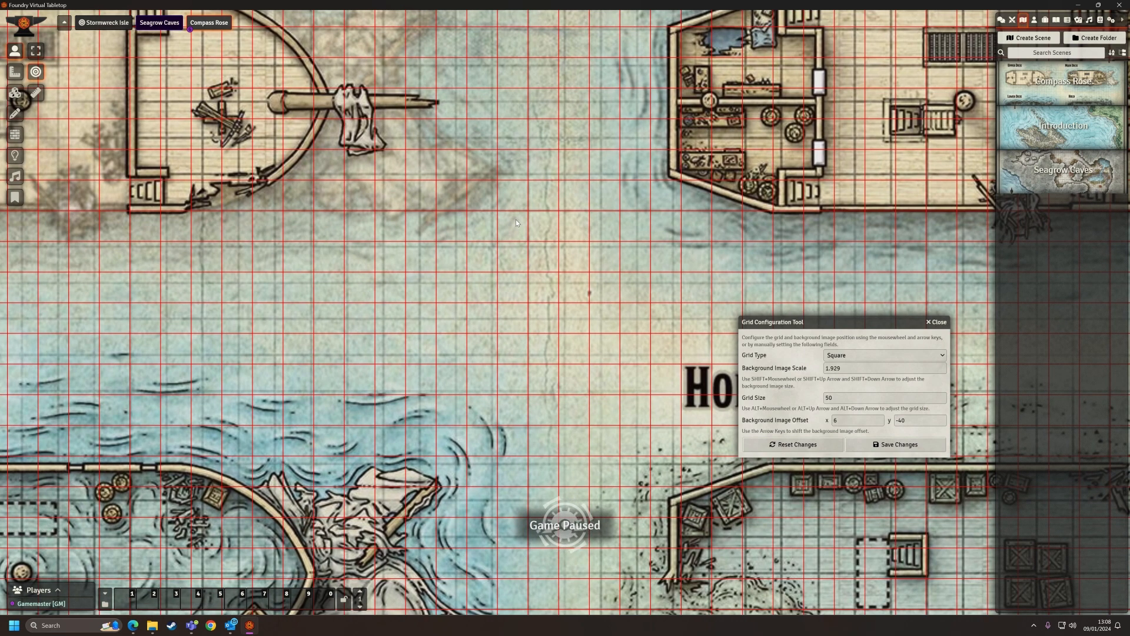
Reduce the background image scale to 1.903
key(shift+Down)
key(shift+Down)
key(shift+Down)
key(shift+Down)
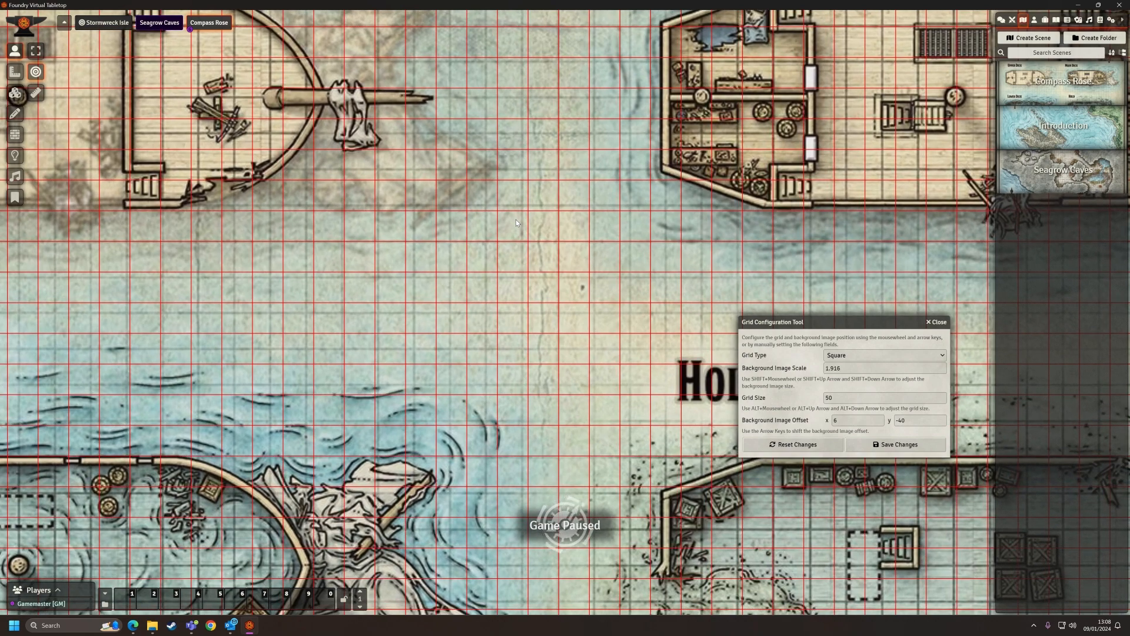
key(shift+Down)
Realign the reduced background image with the grid using offsets of x -14 and y -58
key(Right)
key(Right)
key(Right)
key(Right)
key(Right)
key(Right)
key(Right)
key(Right)
key(Right)
key(Right)
key(Right)
key(Right)
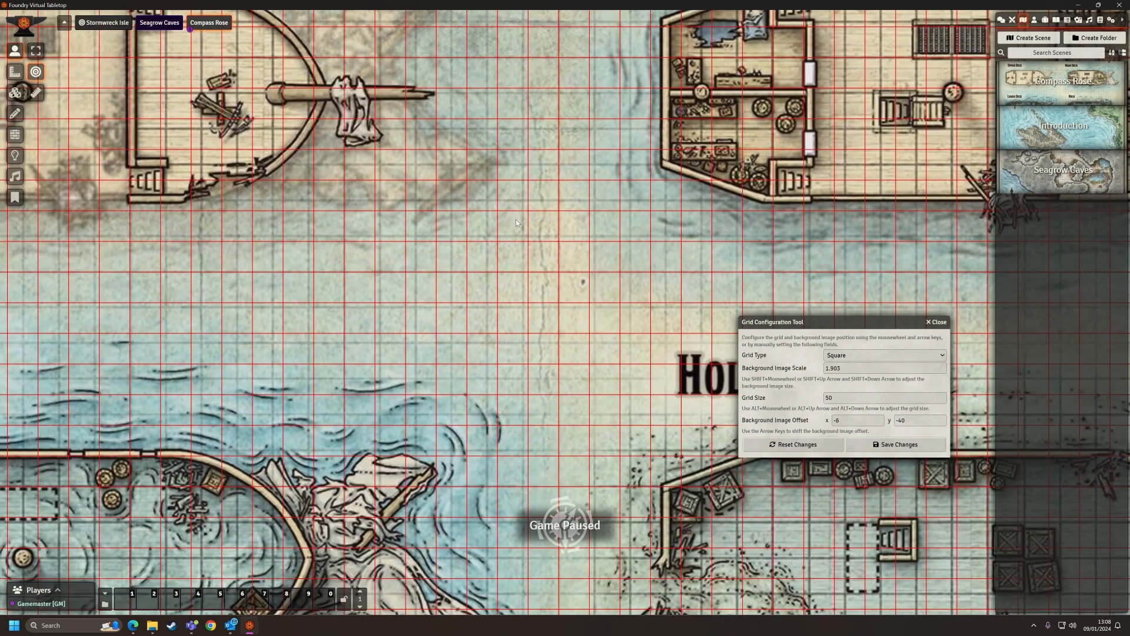
key(Right)
key(Right)
key(Right)
key(Right)
key(Right)
key(Right)
key(Right)
key(Right)
key(Down)
key(Down)
key(Down)
key(Down)
key(Down)
key(Down)
key(Down)
key(Down)
key(Down)
key(Down)
key(Down)
key(Down)
key(Down)
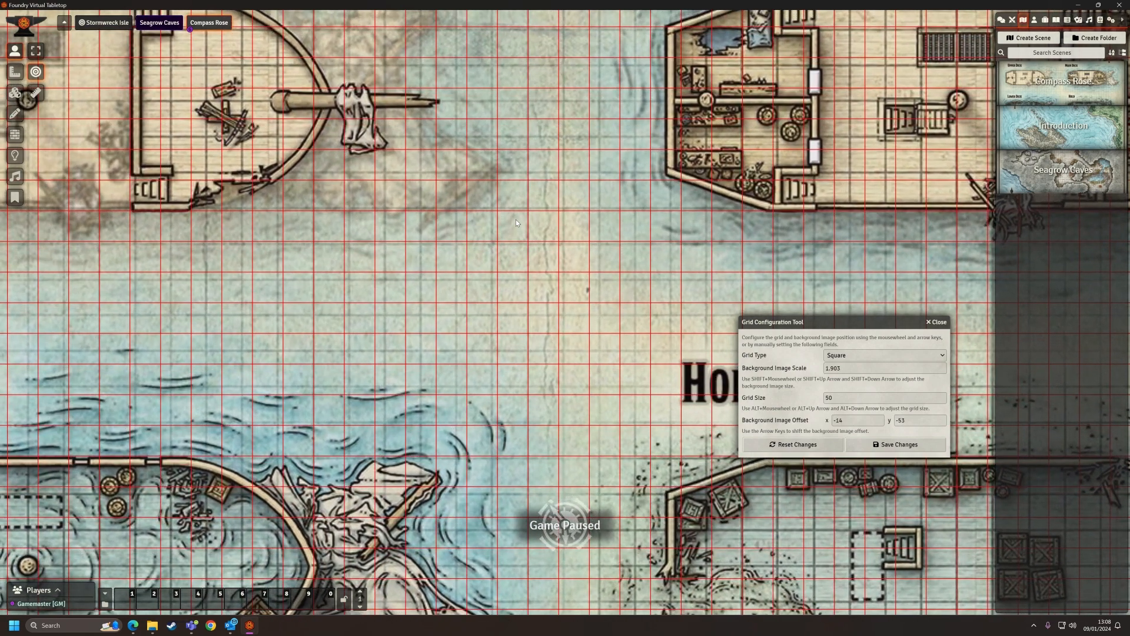
key(Down)
key(Down)
key(Down)
key(Down)
key(Down)
Reduce the background image scale to 1.864 and realign it with the grid at offsets of x -39 and y -81
key(shift+Down)
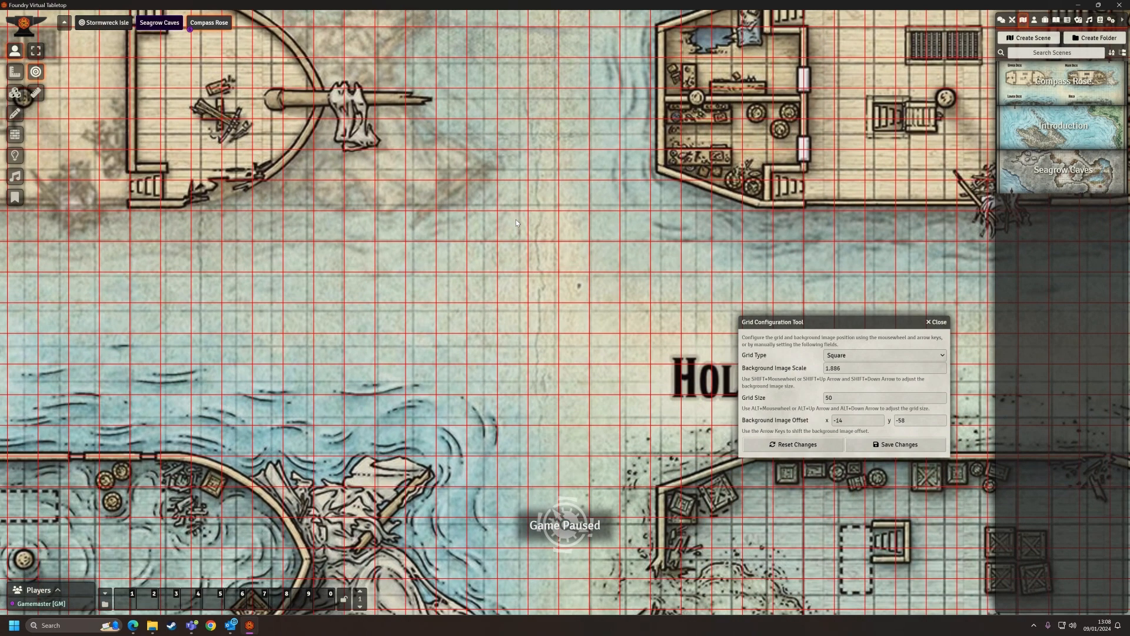
key(shift+Down)
key(Right)
key(Right)
key(Right)
key(Right)
key(Right)
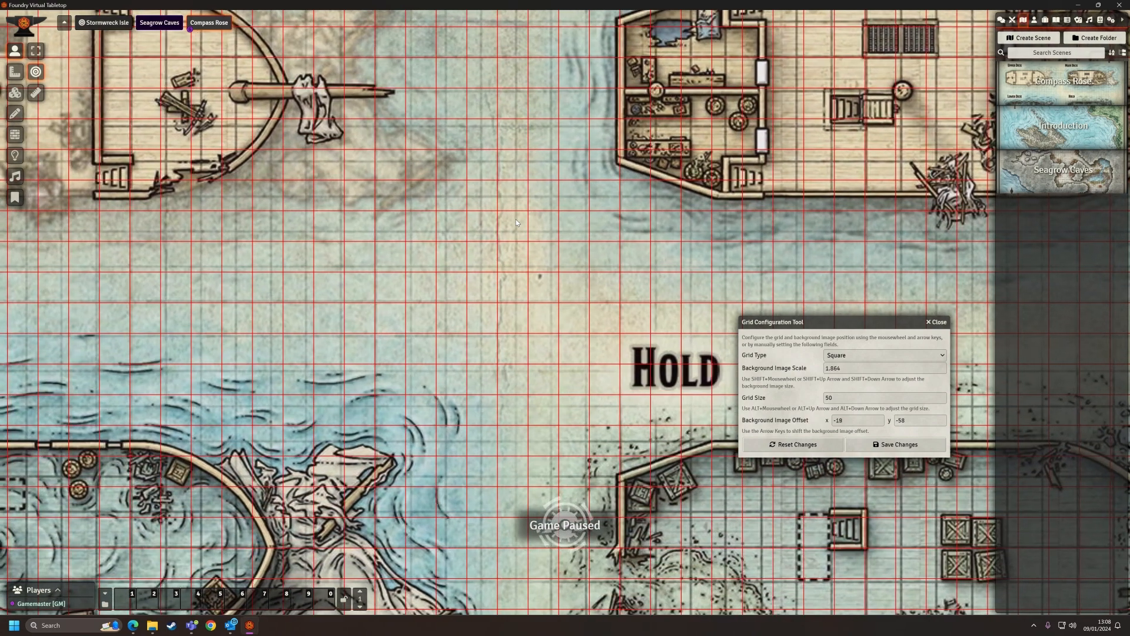
key(Right)
key(Right)
key(Right)
key(Right)
key(Right)
key(Right)
key(Right)
key(Right)
key(Right)
key(Right)
key(Right)
key(Right)
key(Right)
key(Right)
key(Right)
key(Right)
key(Right)
key(Right)
key(Right)
key(Right)
key(Down)
key(Down)
key(Down)
key(Down)
key(Down)
key(Down)
key(Down)
key(Down)
key(Down)
key(Down)
key(Down)
key(Down)
key(Down)
key(Down)
key(Down)
key(Down)
key(Down)
key(Down)
key(Down)
key(Down)
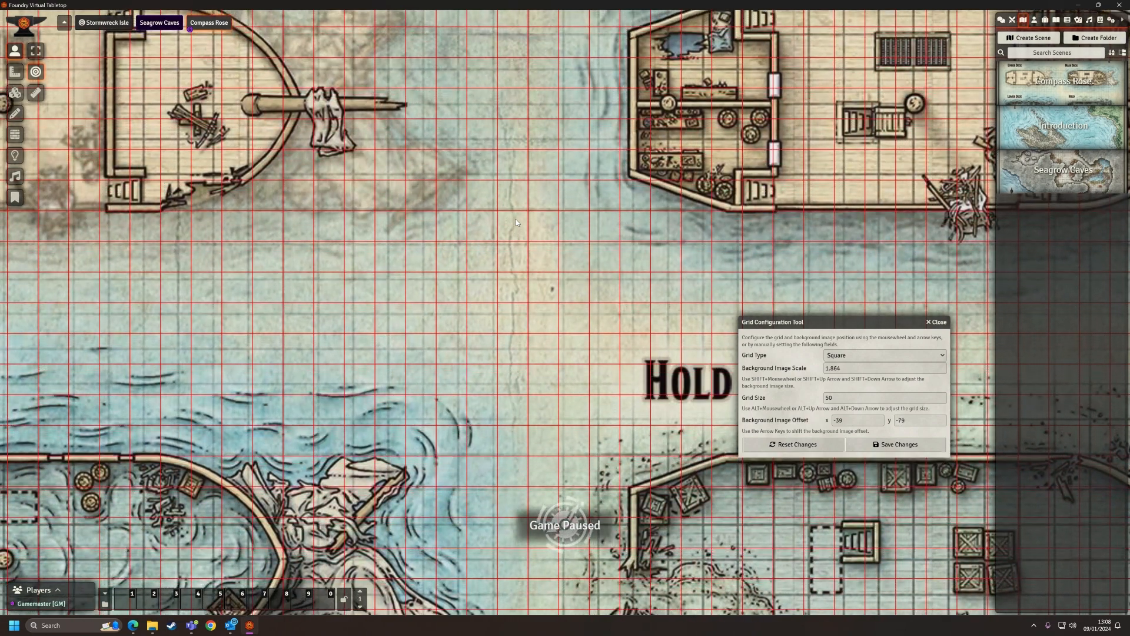
key(Down)
key(Down)
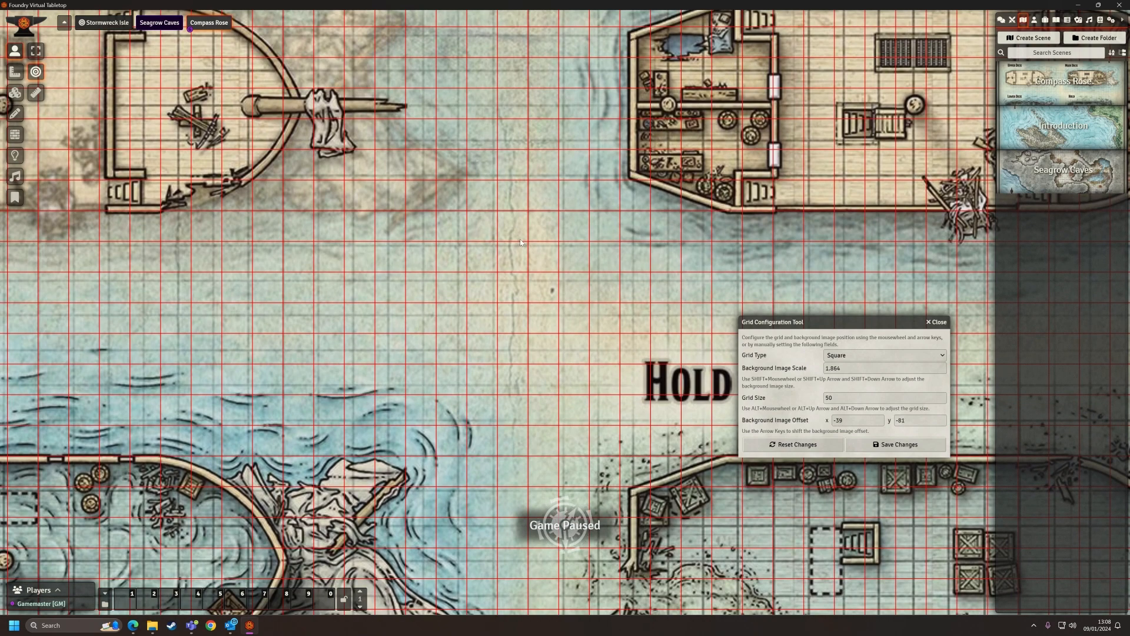
Reduce the background image scale to 1.828 and shift the image to offsets of x -62 and y -104
key(shift+Down)
key(shift+Down)
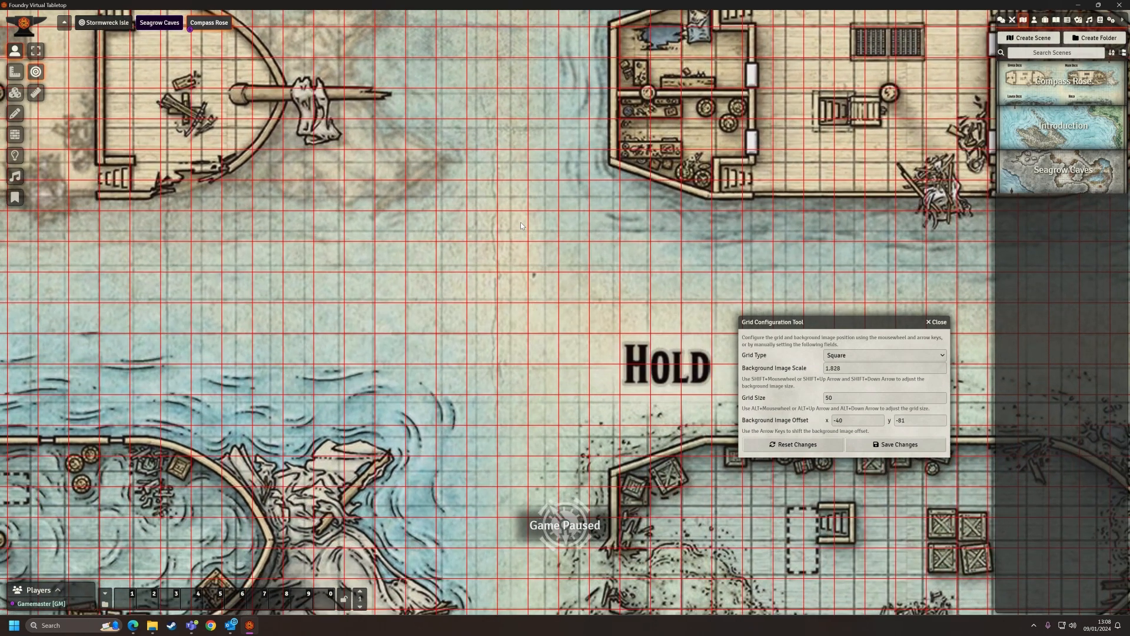
key(Right)
key(Right)
key(Right)
key(Right)
key(Right)
key(Right)
key(Right)
key(Right)
key(Right)
key(Right)
key(Right)
key(Right)
key(Right)
key(Right)
key(Right)
key(Down)
key(Down)
key(Down)
key(Down)
key(Down)
key(Down)
key(Down)
key(Down)
key(Down)
key(Down)
key(Down)
key(Down)
key(Down)
key(Down)
key(Down)
key(Down)
key(Down)
key(Down)
key(Down)
key(Down)
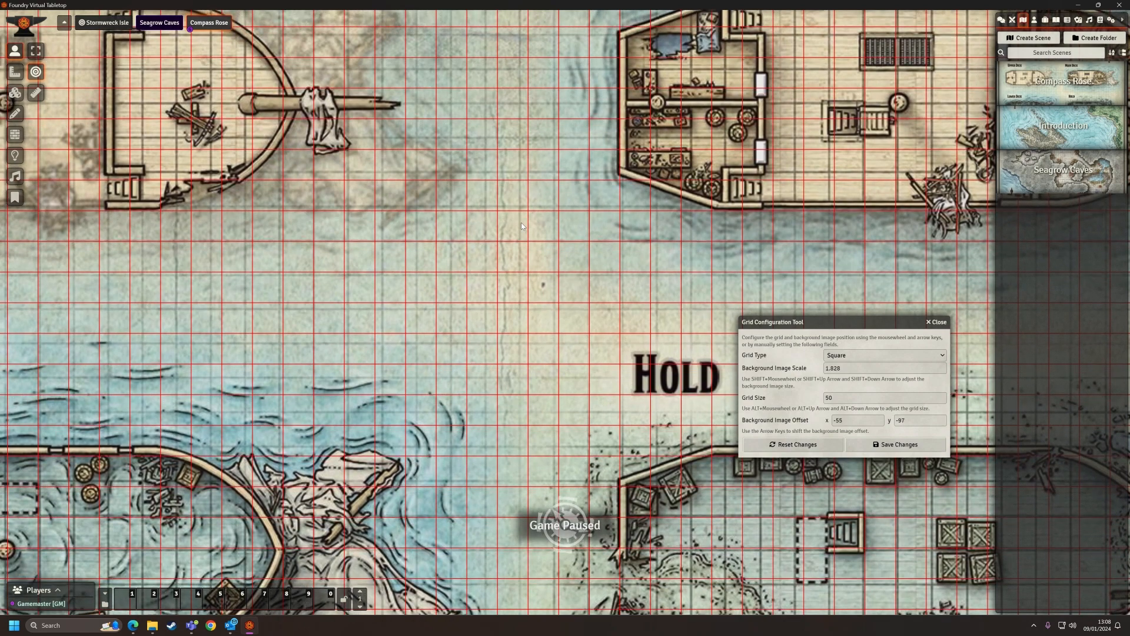
key(Right)
key(Right)
key(Right)
key(Right)
key(Right)
key(Right)
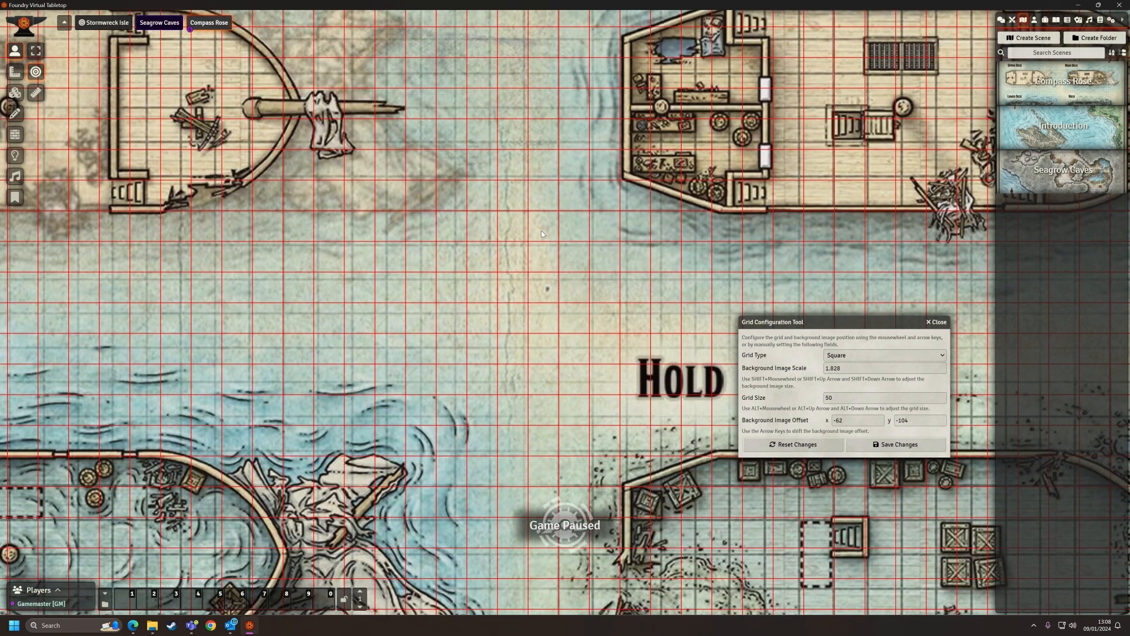
Reduce the background image scale to 1.802 and realign the image with the grid at offsets of x -85 and y -120
key(shift+Down)
key(shift+Down)
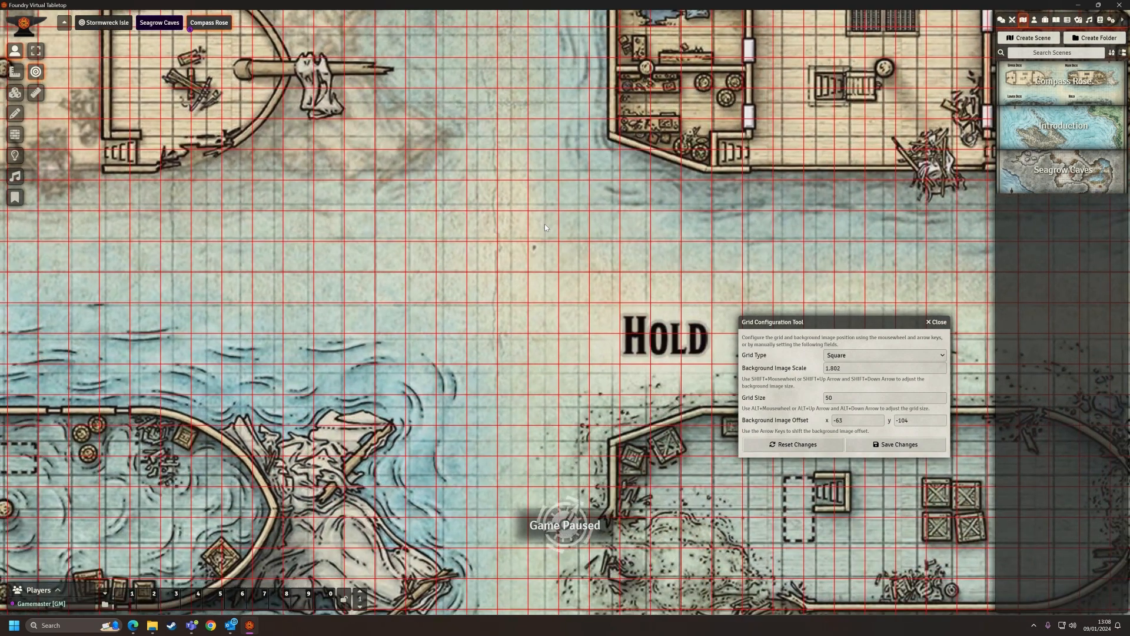
key(Right)
key(Right)
key(Right)
key(Right)
key(Right)
key(Right)
key(Right)
key(Right)
key(Right)
key(Right)
key(Right)
key(Right)
key(Right)
key(Right)
key(Right)
key(Right)
key(Right)
key(Right)
key(Right)
key(Right)
key(Down)
key(Down)
key(Down)
key(Down)
key(Down)
key(Down)
key(Down)
key(Down)
key(Down)
key(Down)
key(Down)
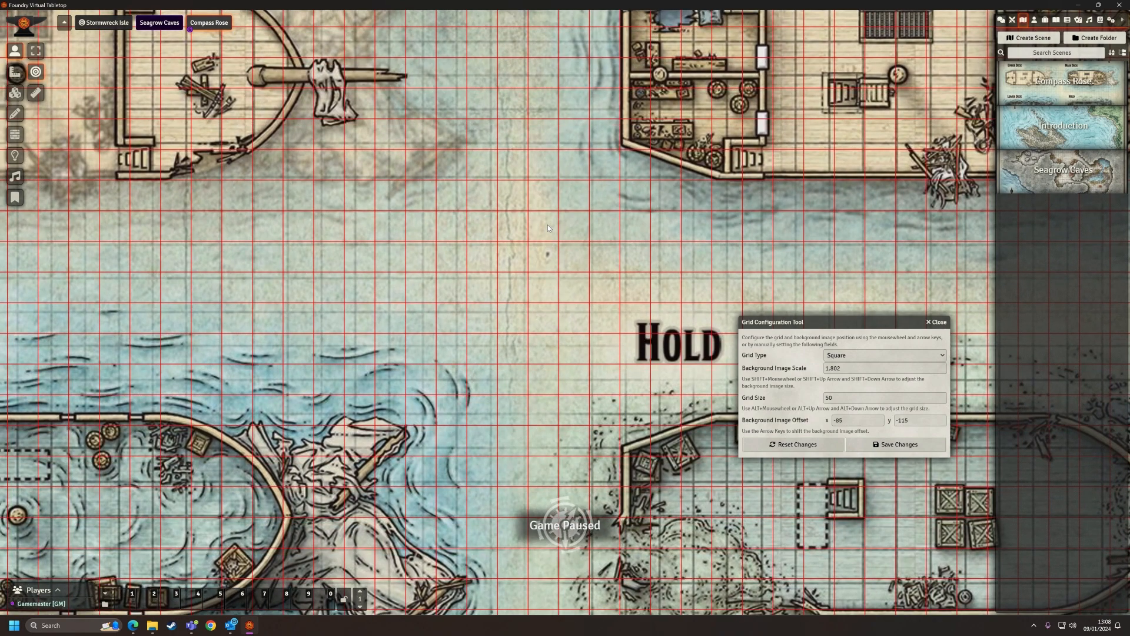
key(Down)
key(Down)
key(Down)
key(Down)
key(Down)
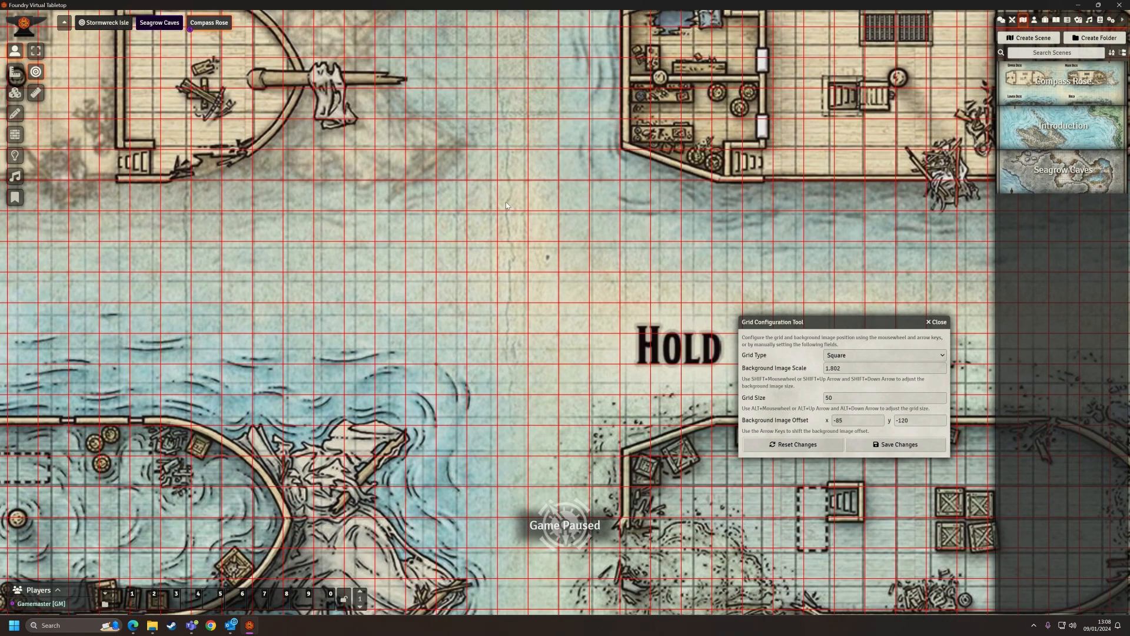
Reduce the background image scale to 1.767 and shift the image to offsets of x -94 and y -132
key(shift+Down)
key(shift+Down)
key(shift+Down)
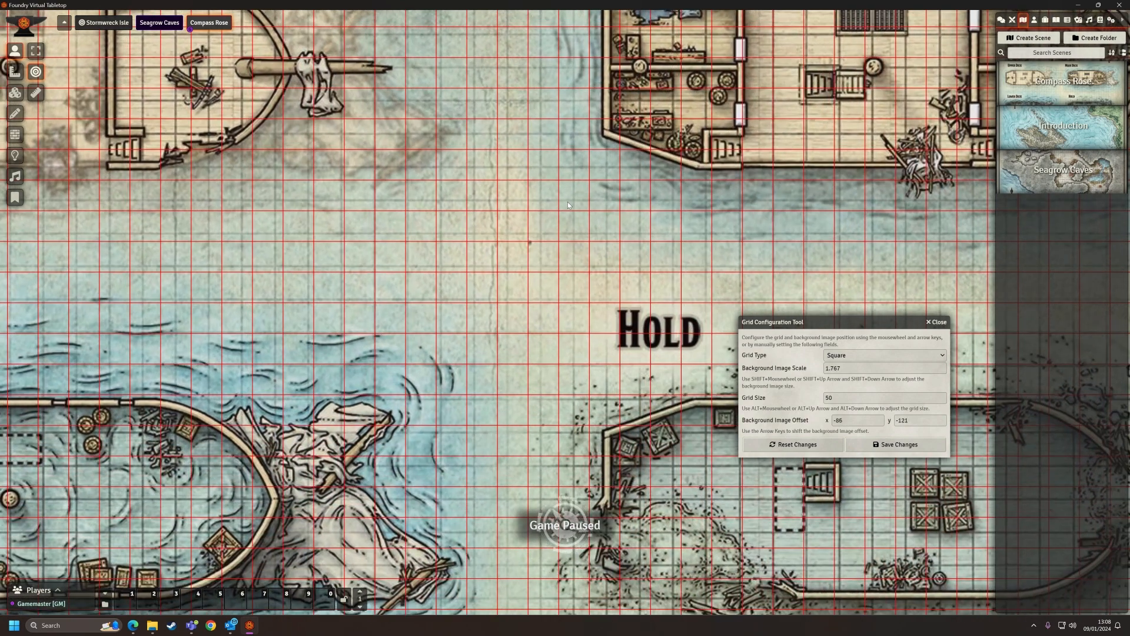
key(Right)
key(Right)
key(Right)
key(Right)
key(Right)
key(Right)
key(Right)
key(Right)
key(Down)
key(Down)
key(Down)
key(Down)
key(Down)
key(Down)
key(Down)
key(Down)
key(Down)
key(Down)
key(Down)
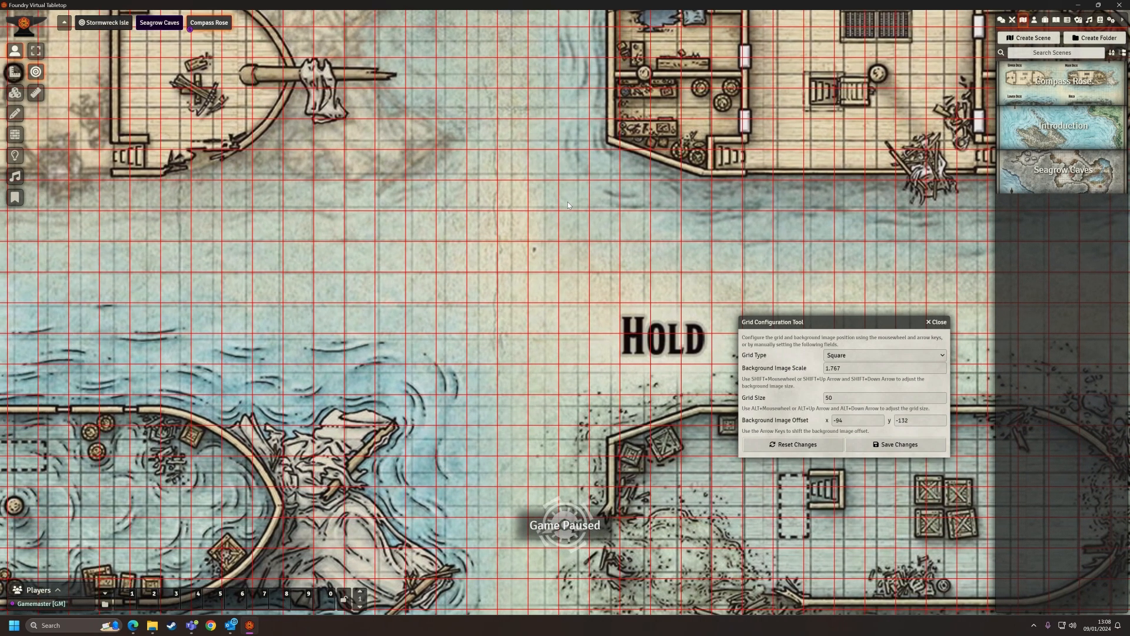
Shift the background image horizontally to an x offset of -123
key(Right)
key(Right)
key(Right)
key(Right)
key(Right)
key(Right)
key(Right)
key(Right)
key(Right)
key(Right)
key(Right)
key(Right)
key(Right)
key(Right)
key(Right)
key(Right)
key(Right)
key(Right)
key(Right)
key(Right)
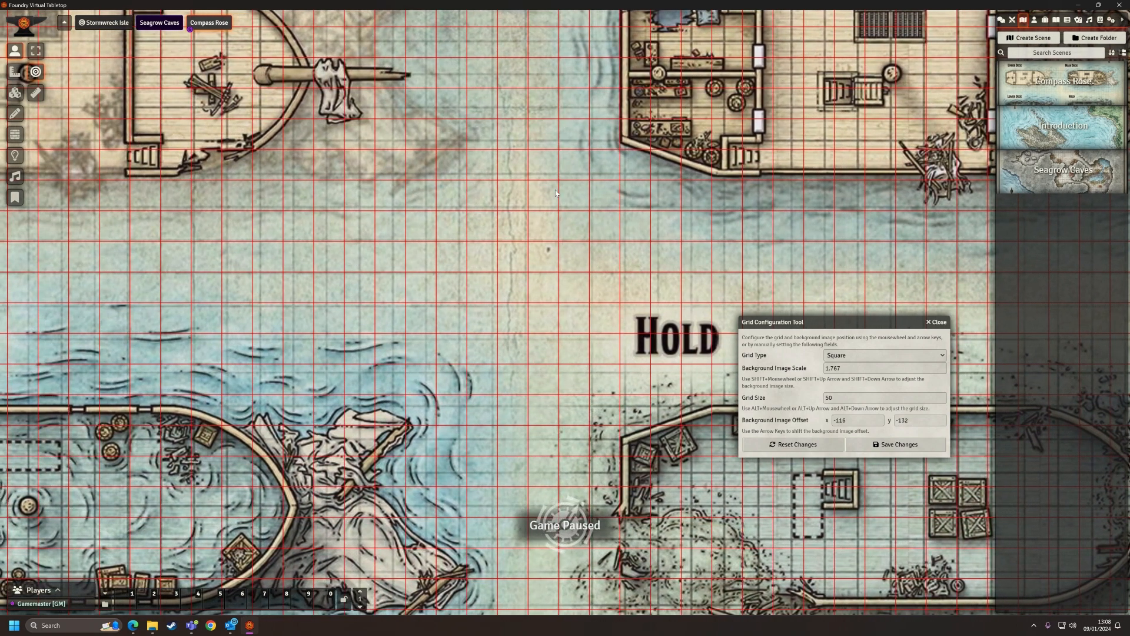
key(Right)
key(Right)
key(Right)
key(Right)
key(Right)
key(Right)
key(Right)
Reduce the background image scale to 1.731 and realign the image with the grid at an x offset of -148
key(shift+Down)
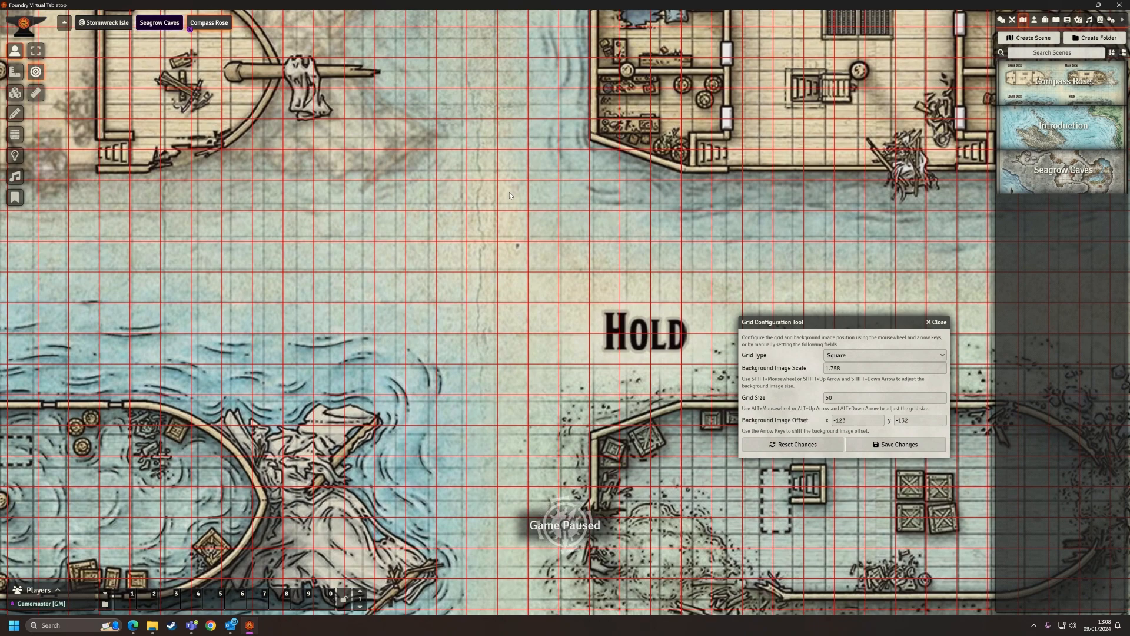
key(shift+Down)
key(shift+Down)
key(shift+Down)
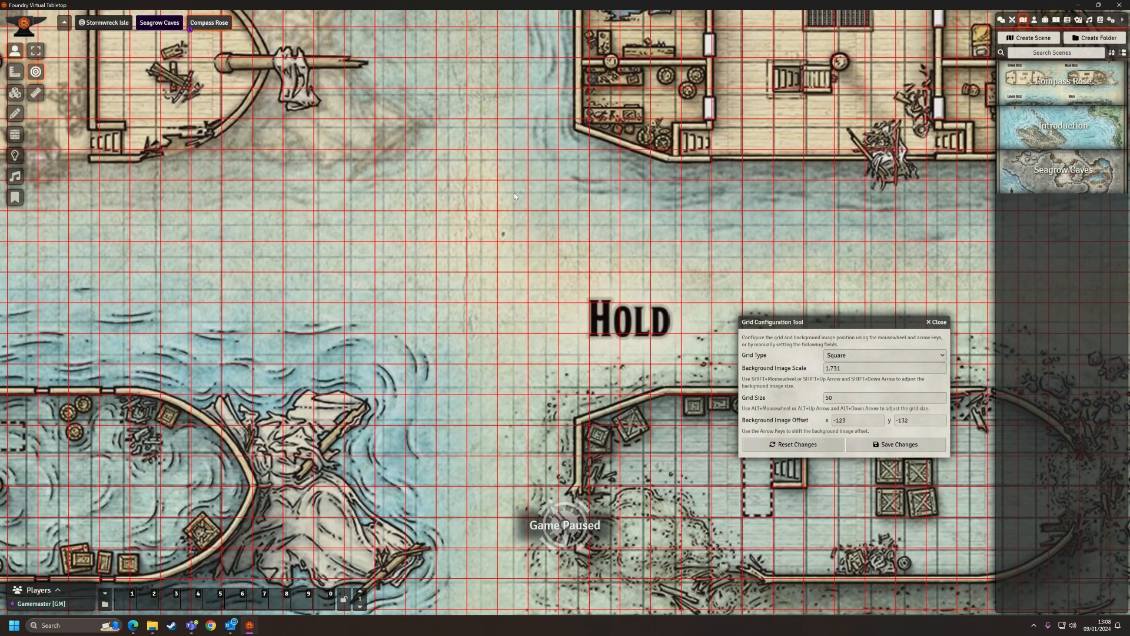
key(Right)
key(Right)
key(Right)
key(Right)
key(Right)
key(Right)
key(Right)
key(Right)
key(Right)
key(Right)
key(Right)
key(Right)
key(Right)
key(Right)
key(Right)
key(Right)
key(Right)
key(Right)
key(Right)
key(Right)
key(Right)
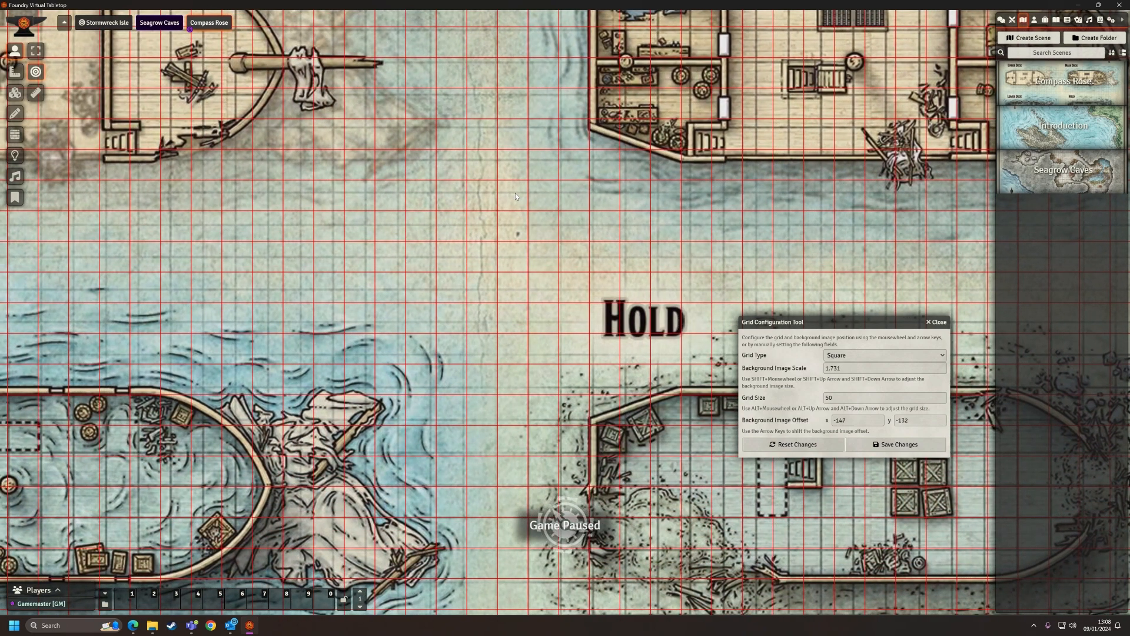
key(Right)
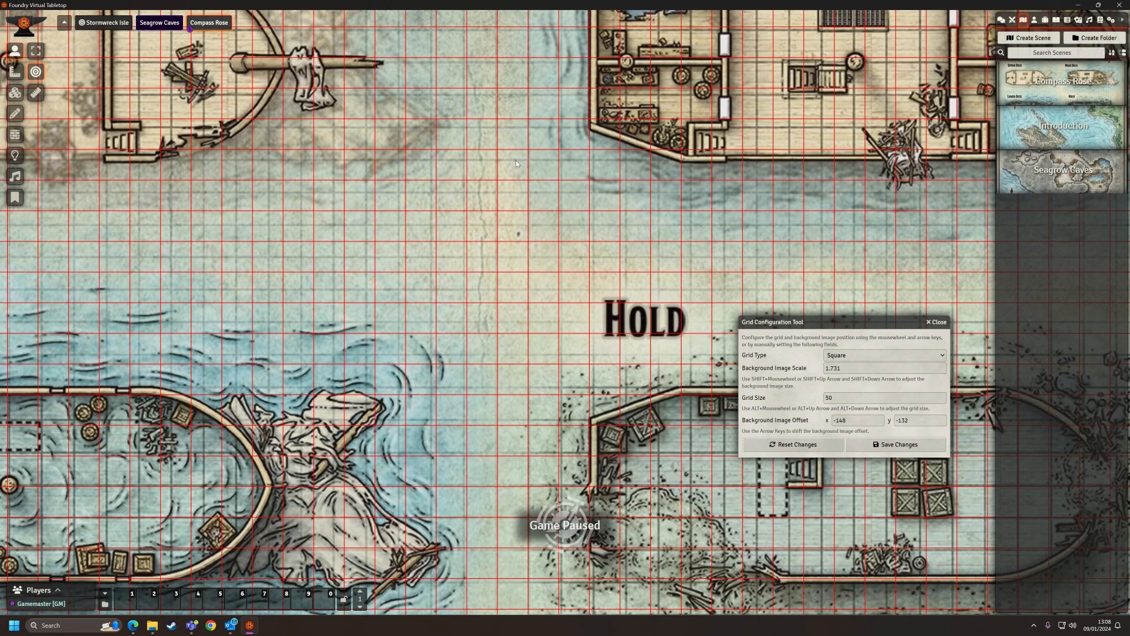
Reduce the background image scale to 1.714 and shift the image to an x offset of -162
key(shift+Down)
key(shift+Down)
key(Right)
key(Right)
key(Right)
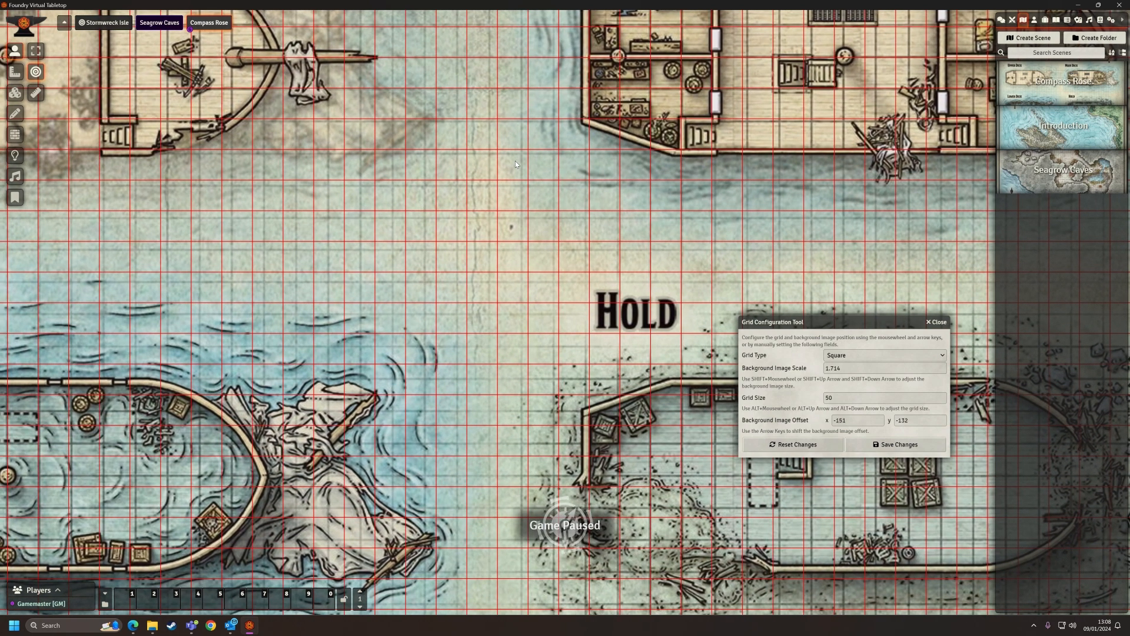
key(Right)
key(Right)
key(Right)
key(Right)
key(Right)
key(Right)
key(Right)
key(Right)
key(Right)
key(Right)
key(Right)
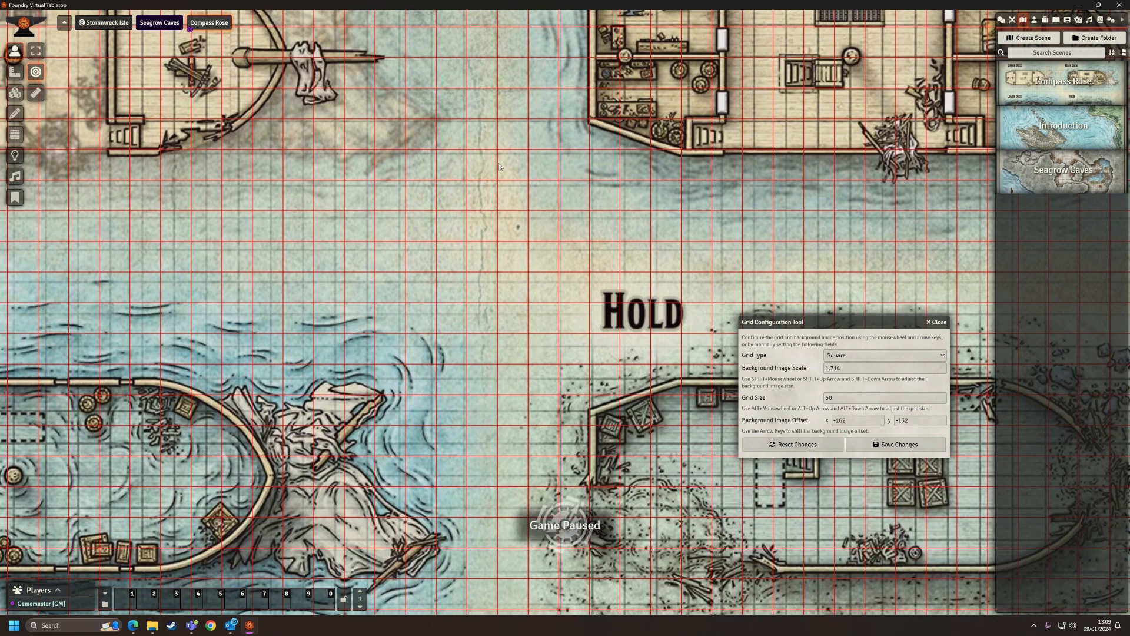
Reduce the background image scale to 1.681 and realign the image with the grid at offsets of x -191 and y -133
key(shift+Down)
key(shift+Down)
key(shift+Down)
key(shift+Down)
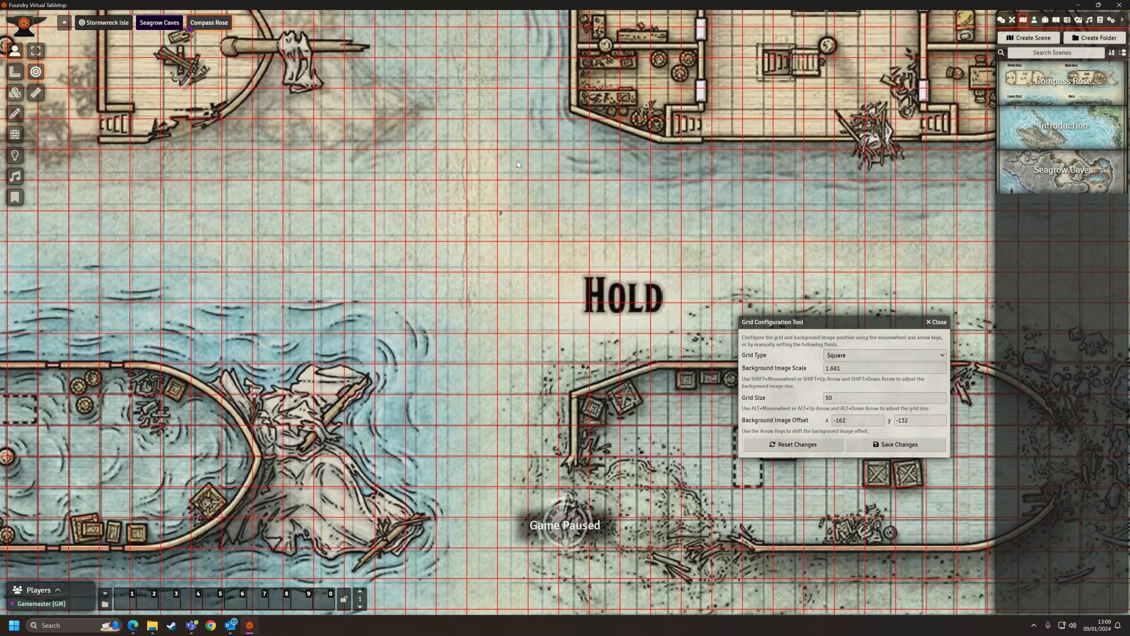
key(Right)
key(Right)
key(Right)
key(Right)
key(Right)
key(Right)
key(Right)
key(Right)
key(Right)
key(Right)
key(Right)
key(Right)
key(Right)
key(Right)
key(Right)
key(Right)
key(Right)
key(Right)
key(Right)
key(Right)
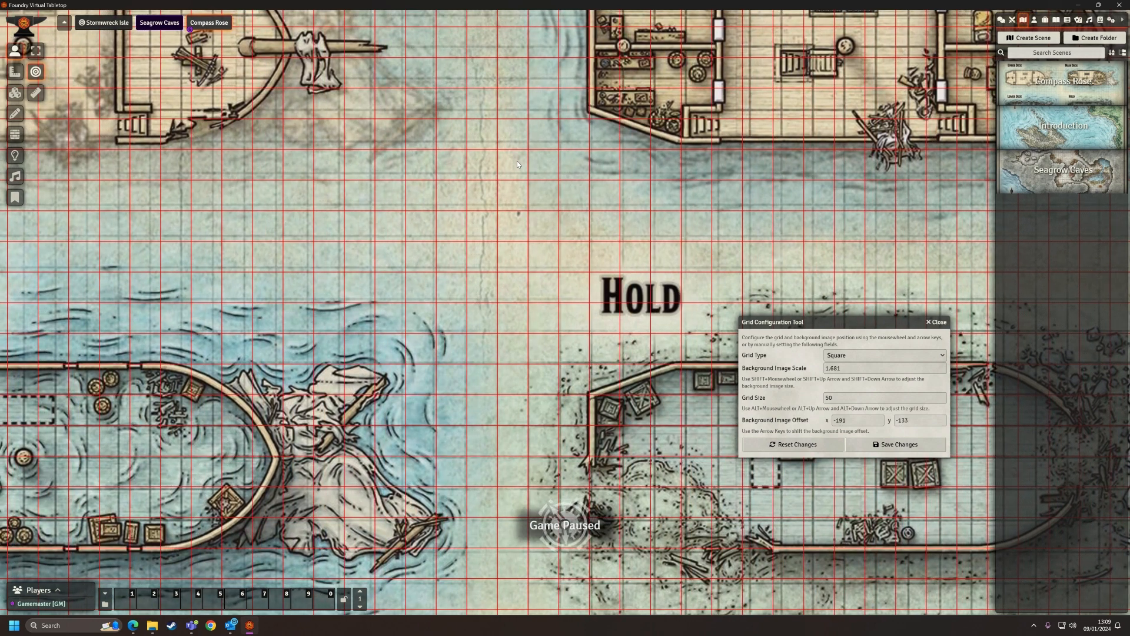
Shift the background image vertically to a y offset of -145
key(Down)
key(Down)
key(Down)
key(Down)
key(Down)
key(Down)
key(Down)
key(Down)
key(Down)
key(Down)
key(Down)
key(Down)
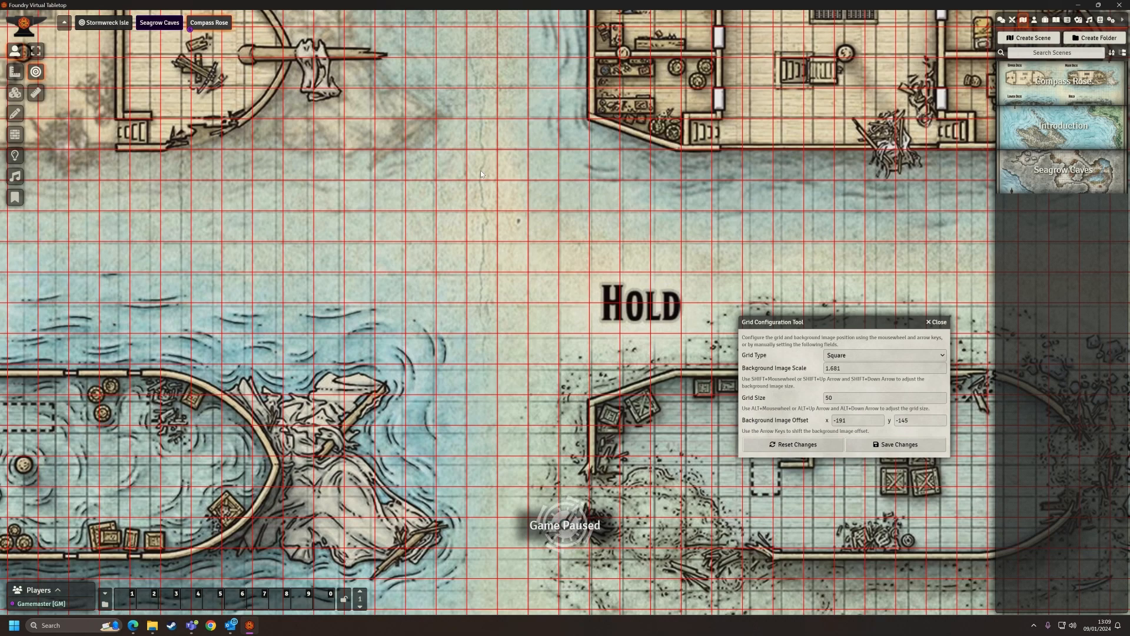
Reduce the background image scale to 1.657 and realign the image with the grid at offsets of x -208 and y -160
scroll(495, 159, down, 5)
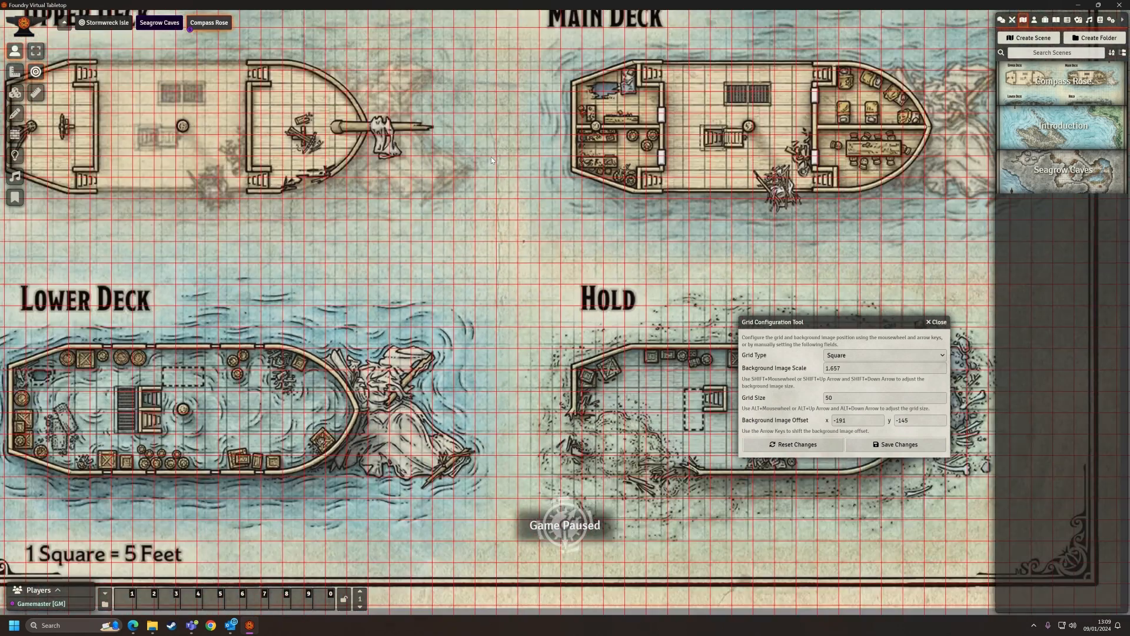
scroll(489, 161, up, 10)
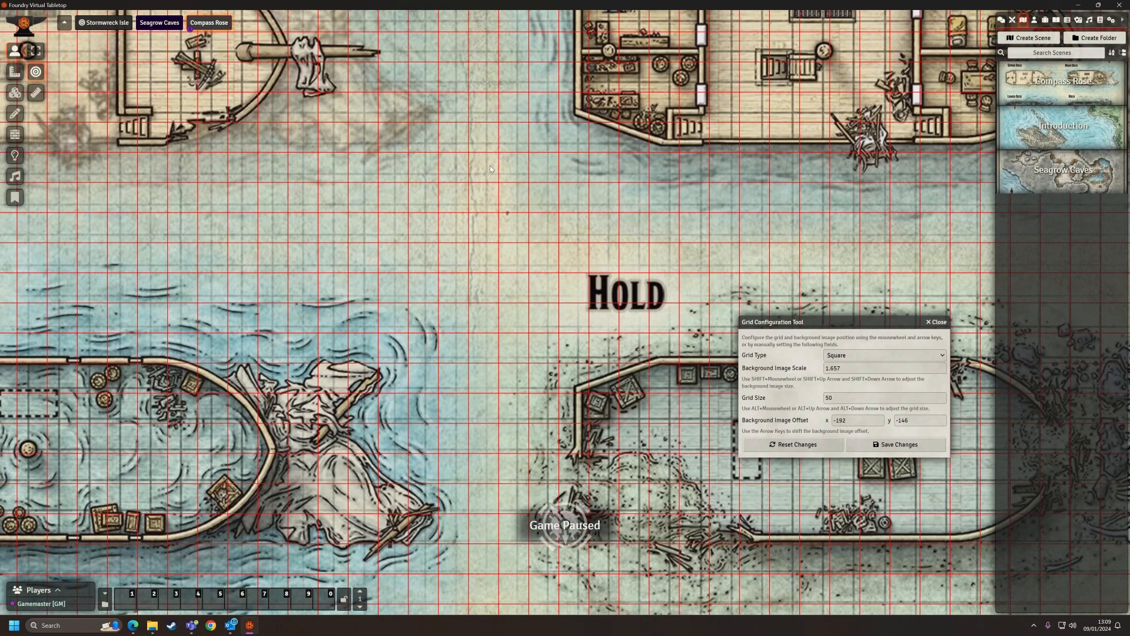
key(Down)
key(Down)
key(Down)
key(Down)
key(Down)
key(Down)
key(Down)
key(Down)
key(Down)
key(Down)
key(Down)
key(Down)
key(Down)
key(Down)
key(Right)
key(Right)
key(Right)
key(Right)
key(Right)
key(Right)
key(Right)
key(Right)
key(Right)
key(Right)
key(Right)
key(Right)
key(Right)
key(Right)
key(Right)
key(Right)
key(Right)
key(Right)
key(Down)
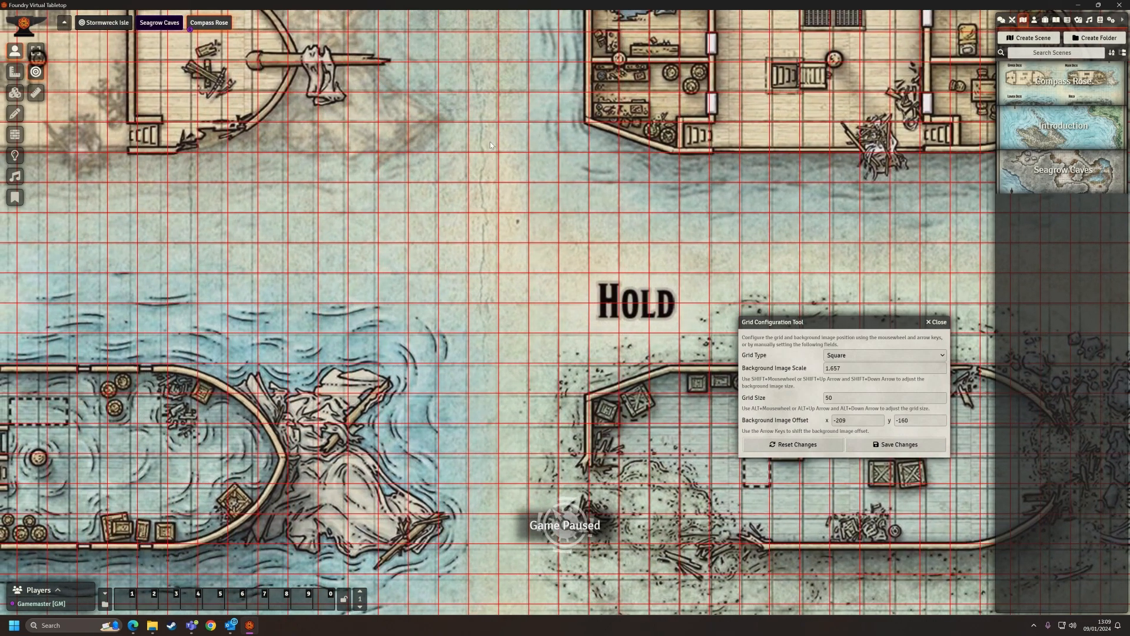
Nudge the background image to offsets of x -211 and y -161
scroll(490, 141, up, 4)
drag(464, 135, 519, 218)
key(Right)
key(Right)
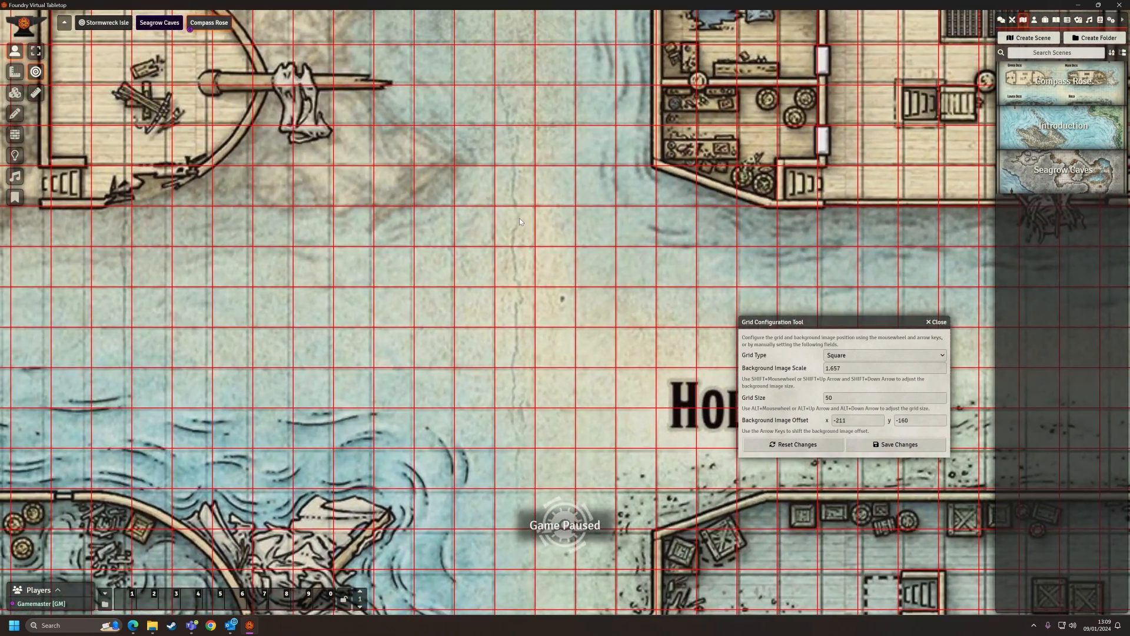
key(Down)
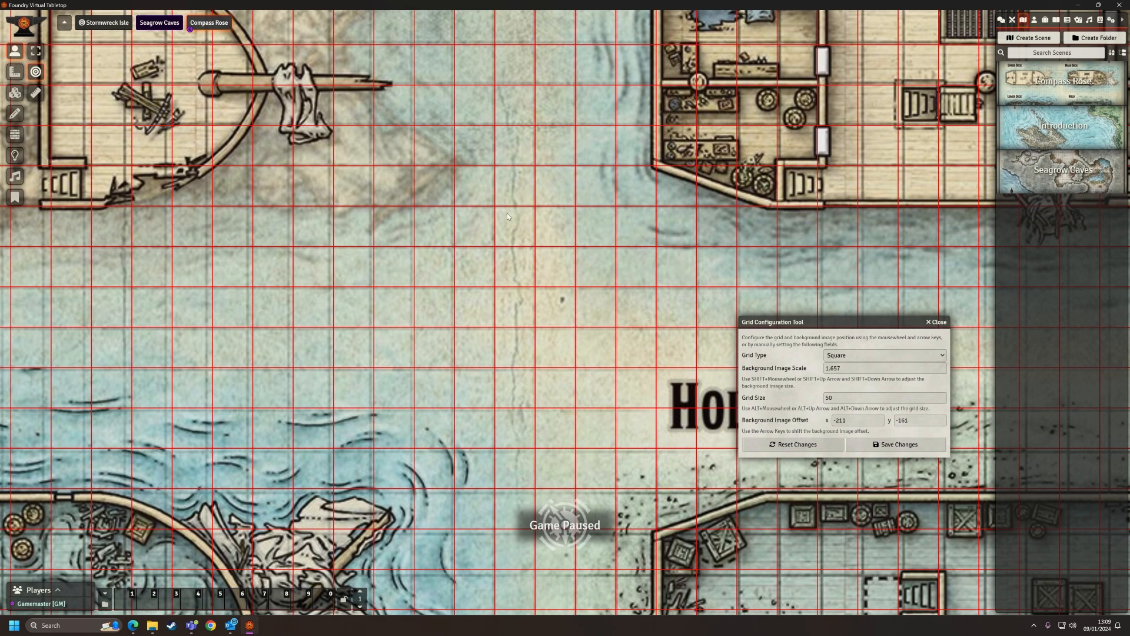
Reduce the background image scale to 1.636 and shift the image to an x offset of -229
shift+scroll(508, 221, down, 4)
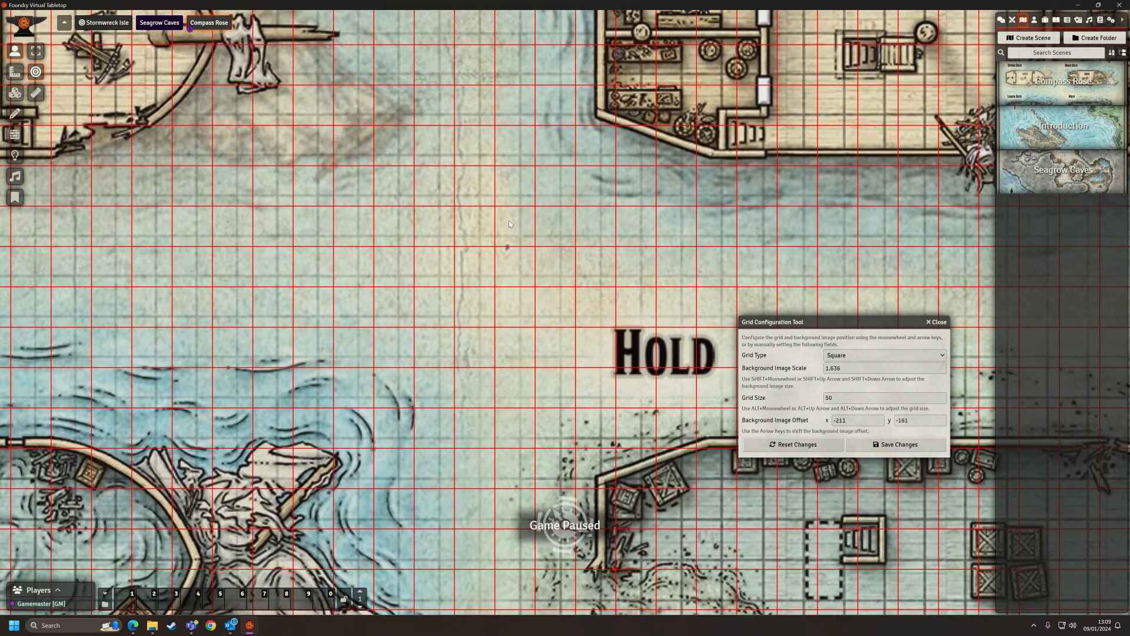
key(Right)
key(Right)
key(Right)
key(Right)
key(Right)
key(Right)
key(Right)
key(Right)
key(Right)
key(Right)
key(Right)
key(Right)
key(Right)
key(Right)
key(Right)
key(Right)
key(Right)
key(Right)
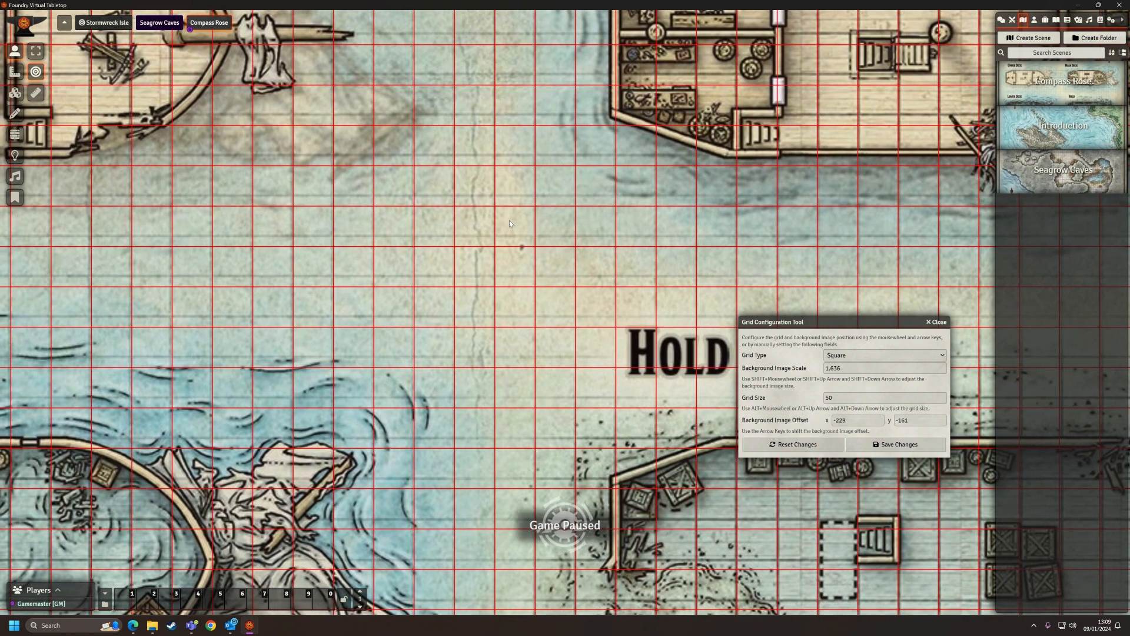
Reduce the background image scale to 1.62 and realign the image with the grid at an x offset of -243
shift+scroll(510, 222, down, 3)
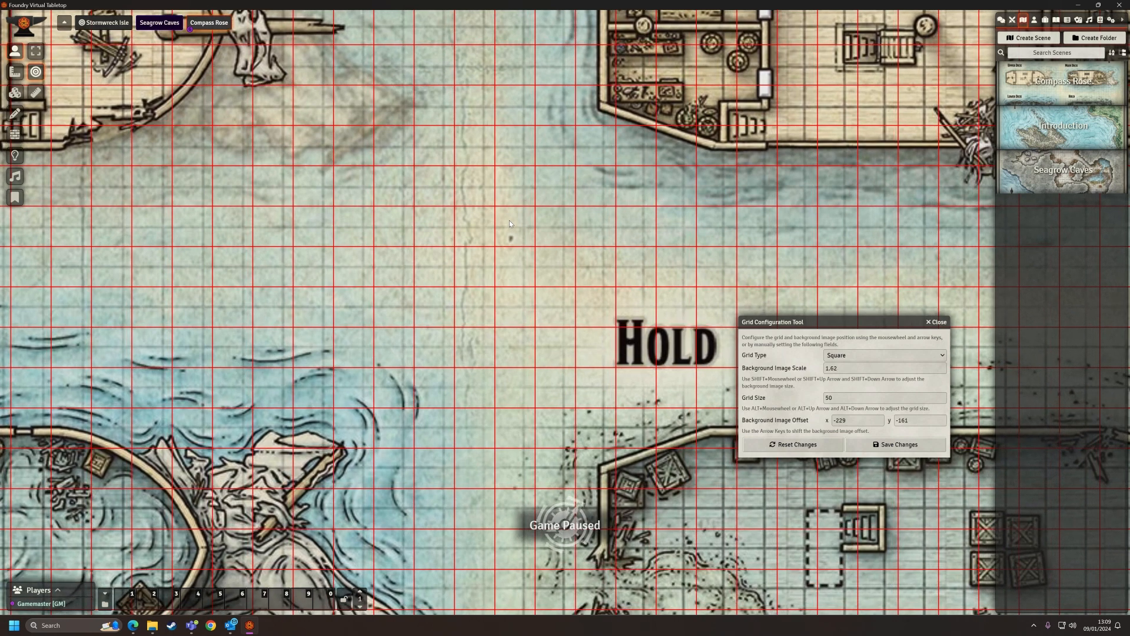
key(Right)
key(Right)
key(Right)
key(Right)
key(Right)
key(Right)
key(Right)
key(Right)
key(Right)
key(Right)
key(Right)
key(Right)
key(Right)
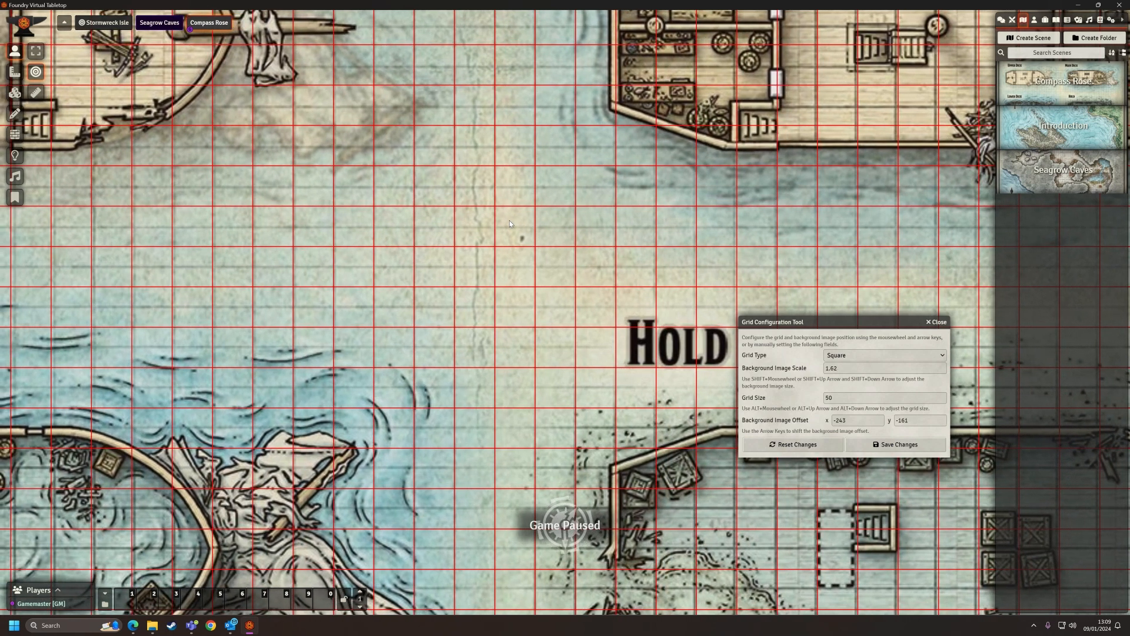
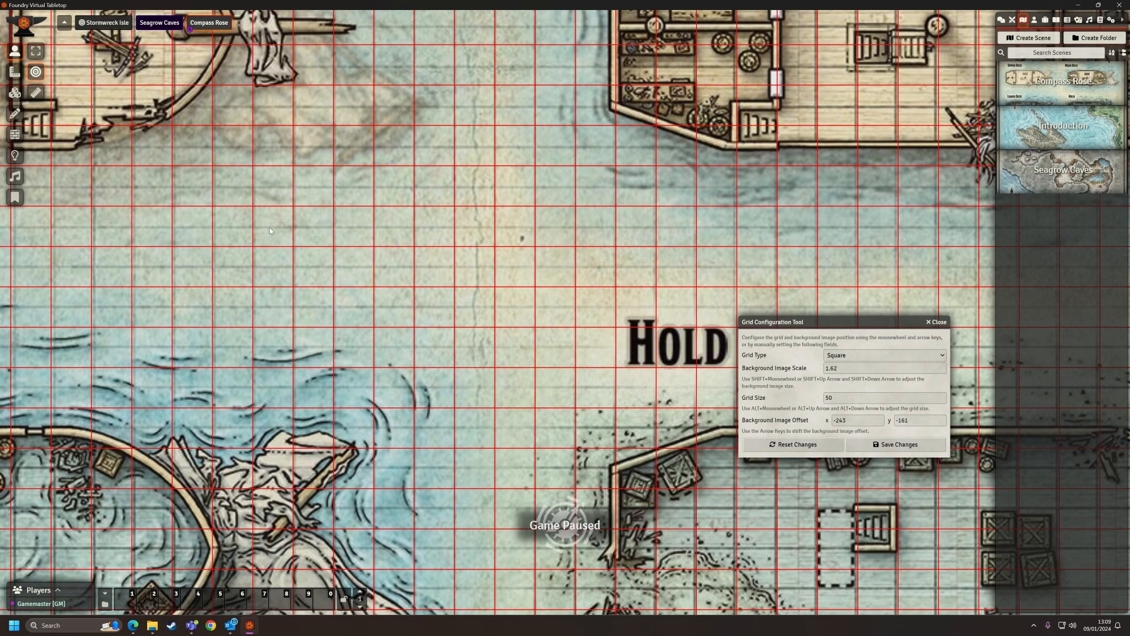
Raise the background image scale to 1.625 and move the image to offsets of x -237 and y -157
scroll(476, 236, up, 1)
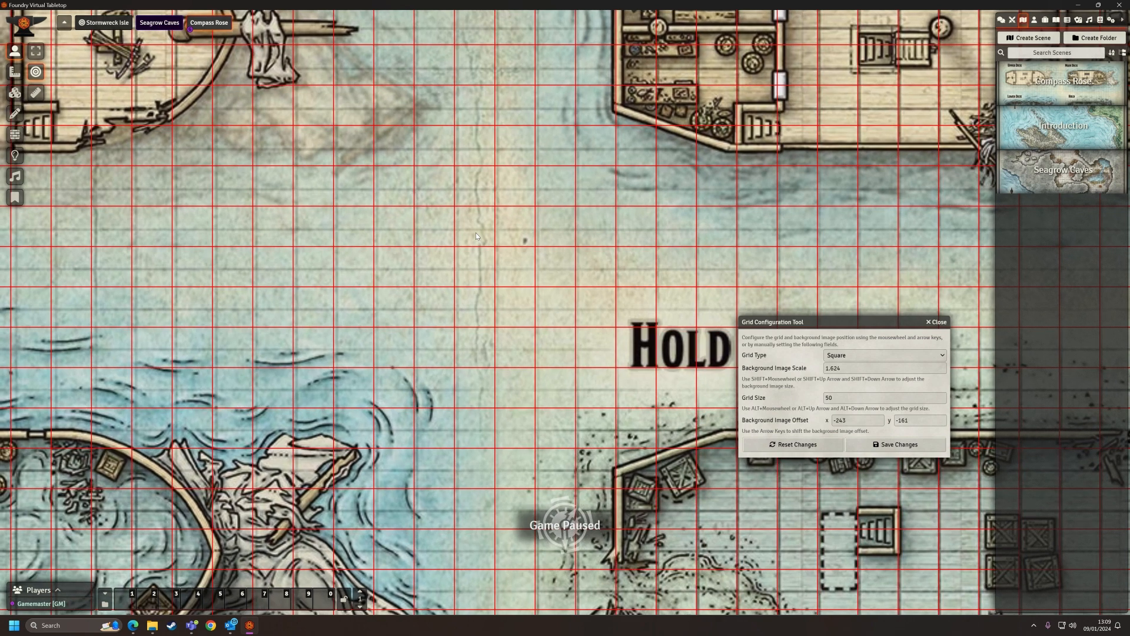
key(Left)
key(Left)
key(Left)
key(Left)
key(Left)
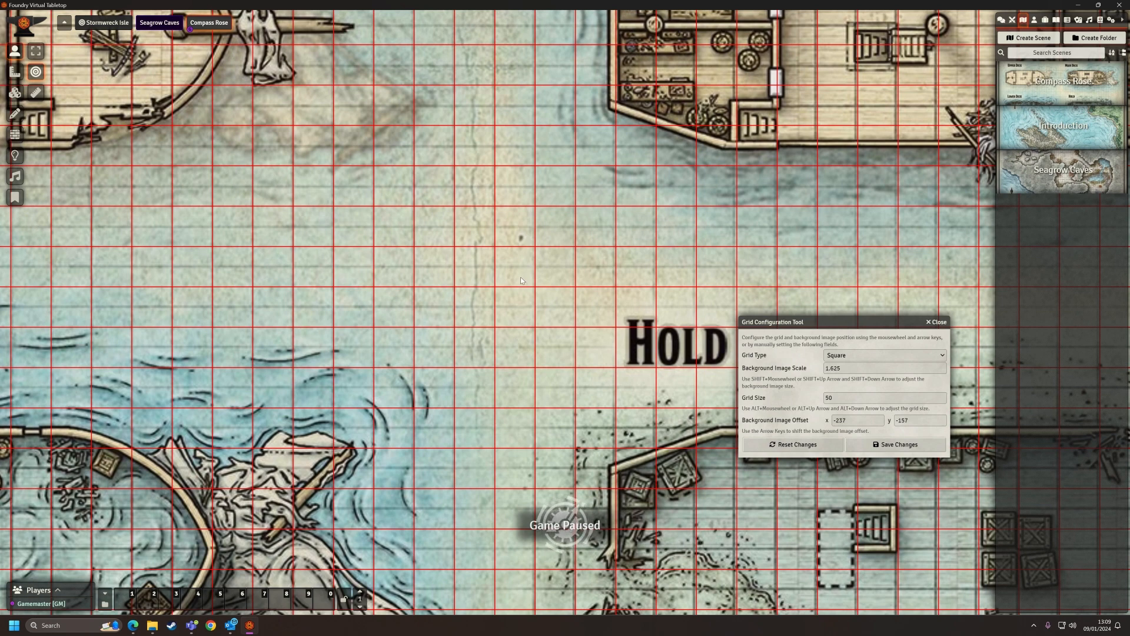
Shift the background image vertically to a y offset of -131
key(Up)
key(Up)
key(Up)
key(Up)
key(Up)
key(Up)
key(Up)
key(Up)
key(Up)
key(Up)
key(Up)
key(Up)
key(Up)
key(Up)
key(Up)
key(Up)
key(Up)
key(Up)
key(Up)
key(Up)
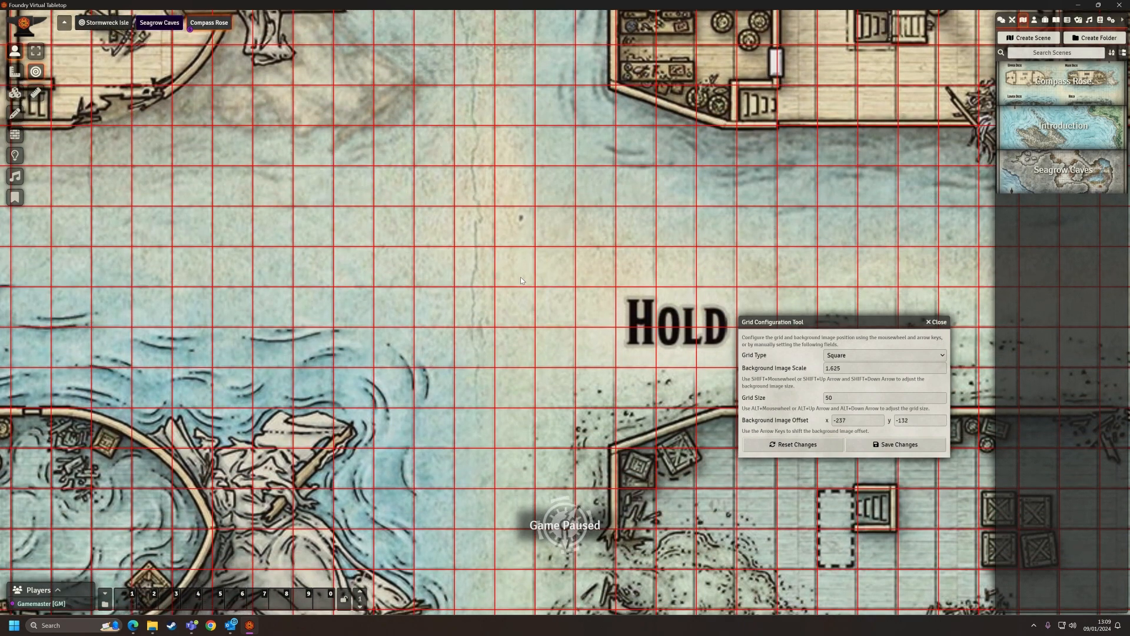
key(Up)
Around the Lower Deck, raise the background image scale to 1.629 and realign the image at offsets of x -234 and y -129
scroll(510, 245, down, 6)
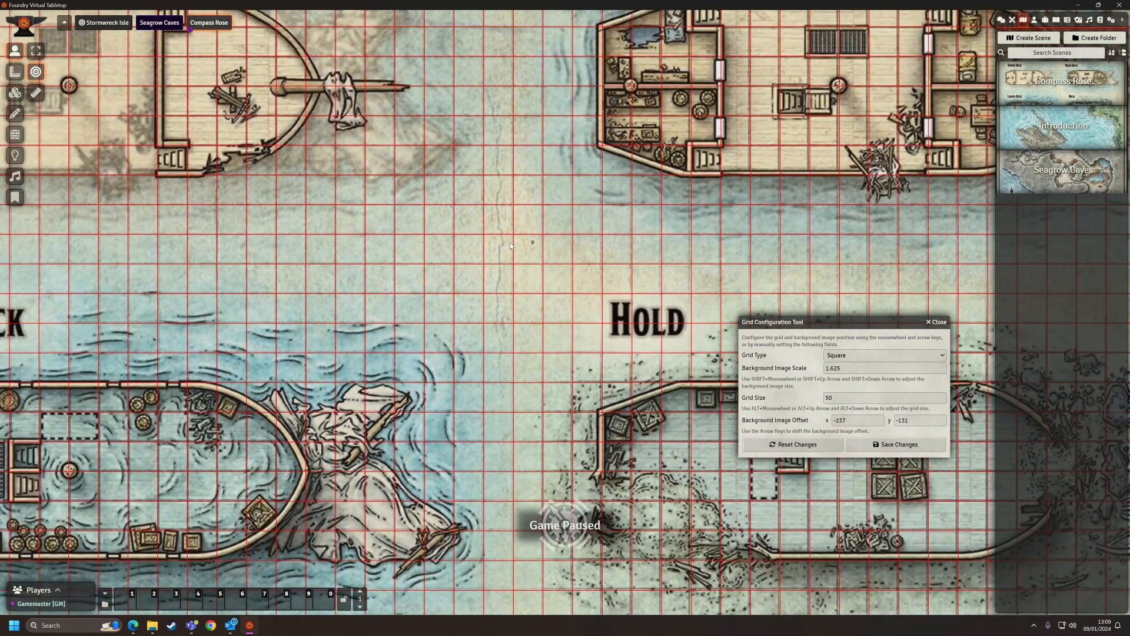
scroll(510, 245, down, 10)
scroll(529, 278, up, 2)
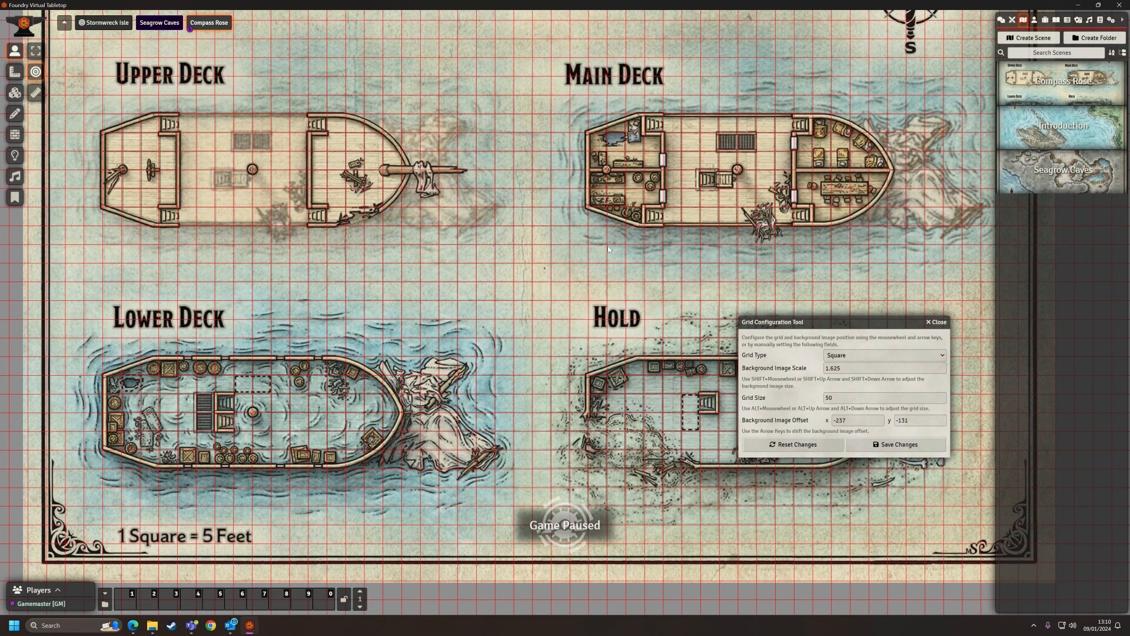
scroll(374, 290, up, 12)
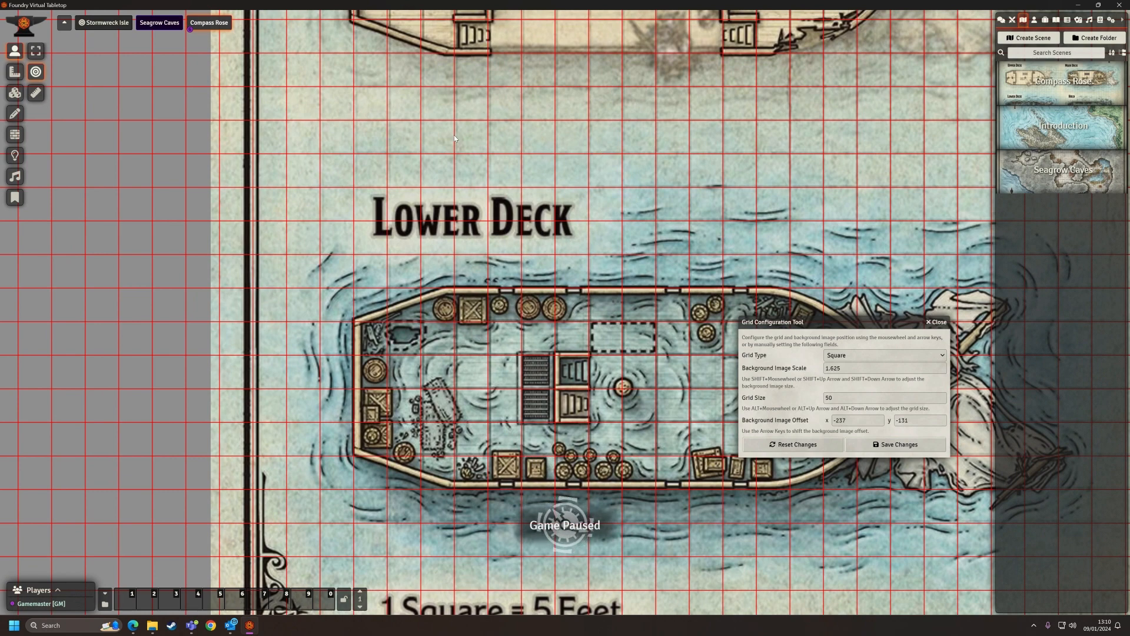
key(shift+Up)
key(shift+Up)
key(shift+Up)
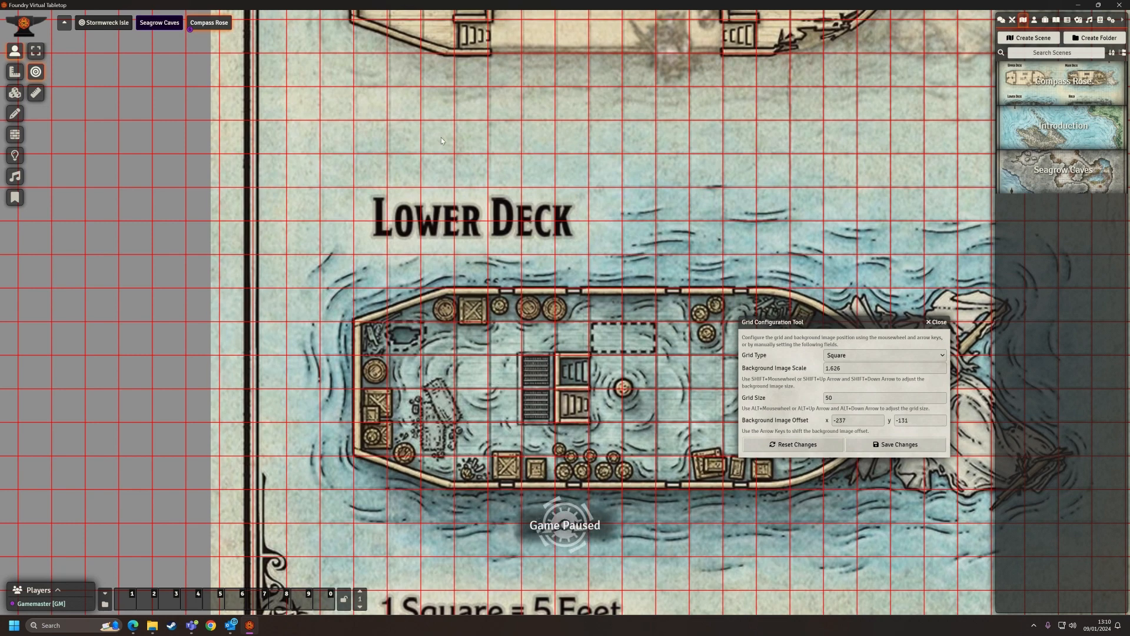
key(shift+Up)
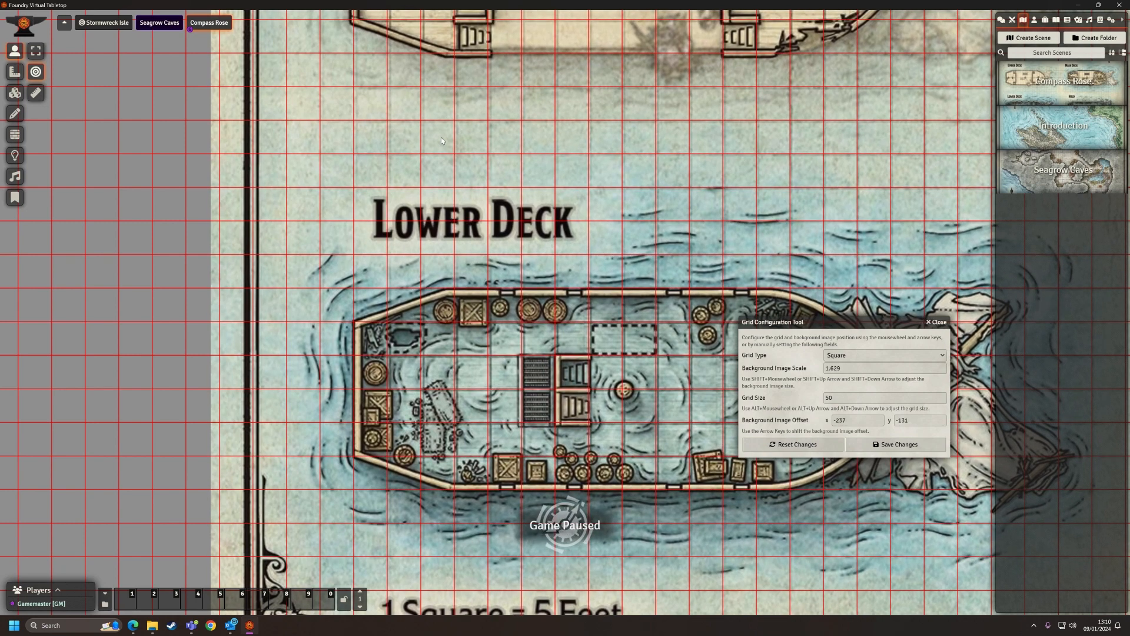
key(Up)
key(Up)
key(Left)
key(Left)
key(Left)
key(Left)
key(Left)
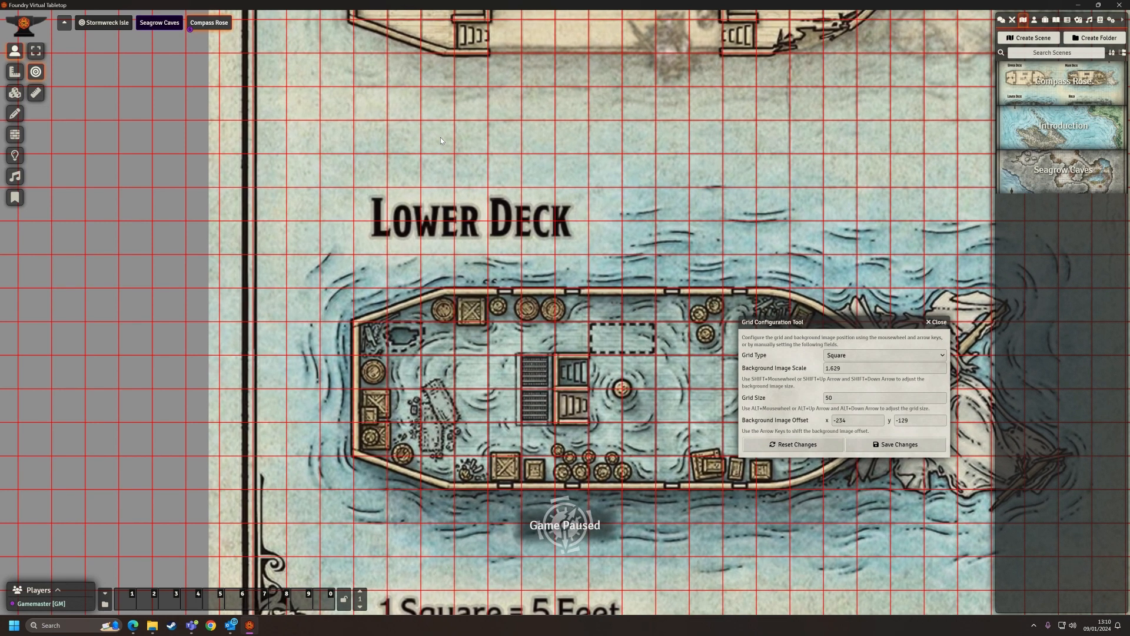
Raise the background image scale to 1.631 and nudge the image to offsets of x -232 and y -127
key(Up)
key(Up)
key(shift+Up)
key(shift+Up)
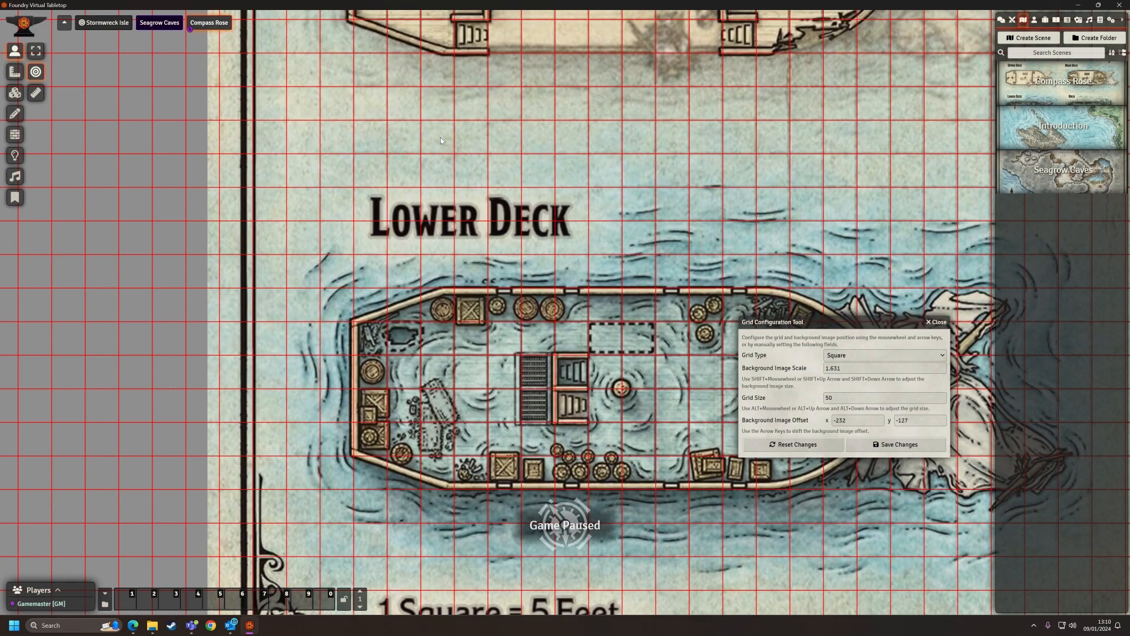
Around the Hold, raise the background image scale to 1.634 and shift the image to offsets of x -225 and y -123
drag(835, 167, 188, 192)
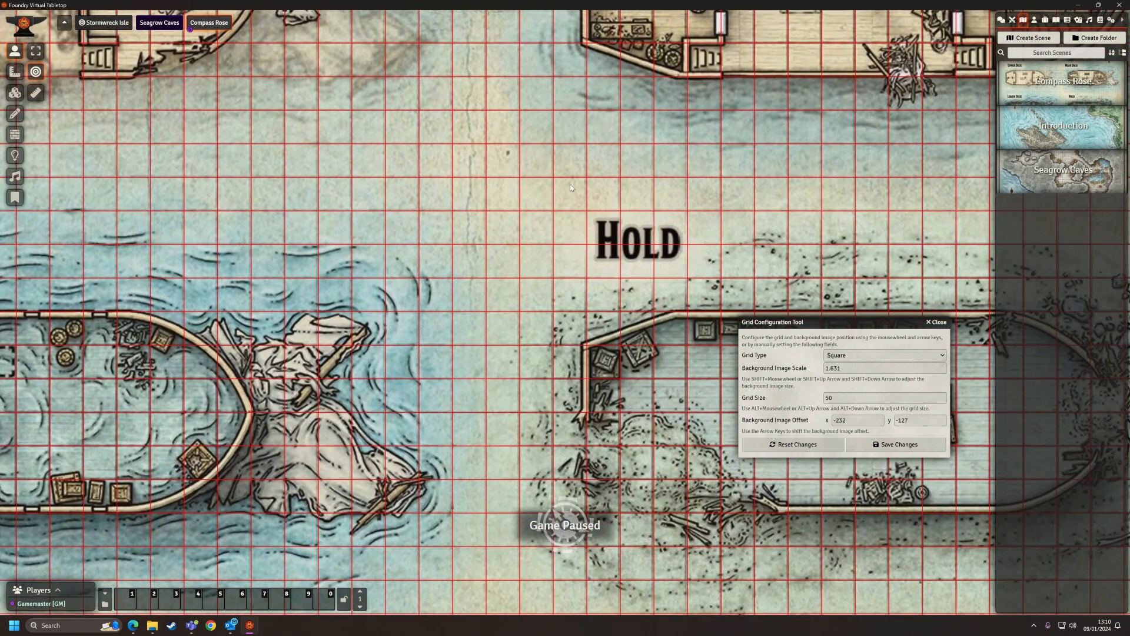
drag(812, 195, 496, 210)
drag(858, 207, 811, 182)
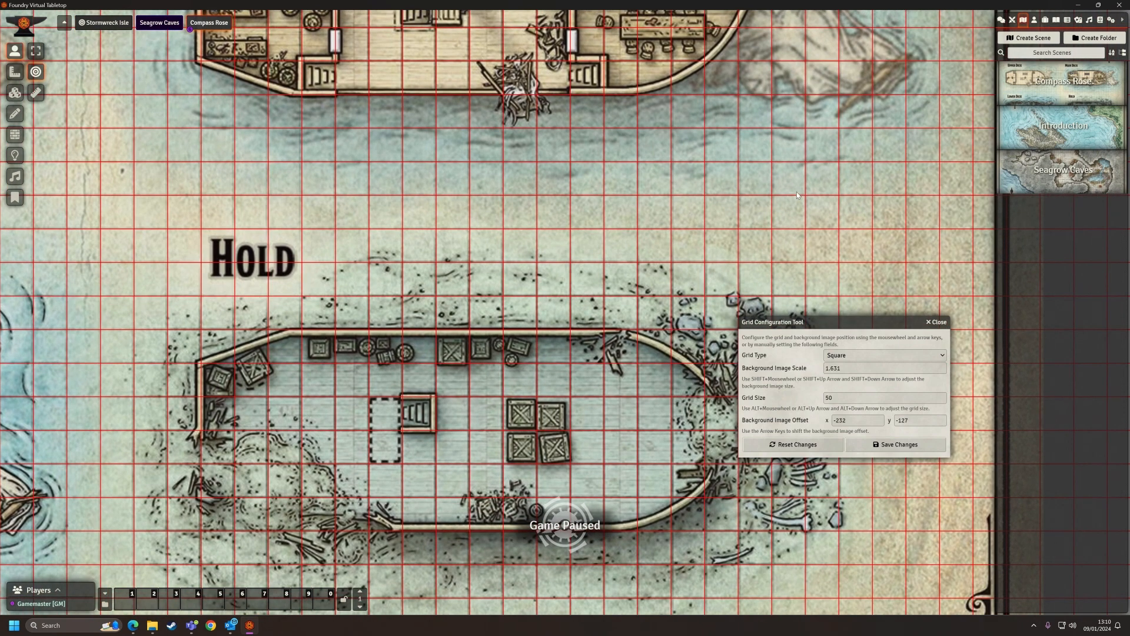
key(shift+Up)
key(shift+Up)
key(shift+Up)
key(Left)
key(Left)
key(Left)
key(Left)
key(Left)
key(Left)
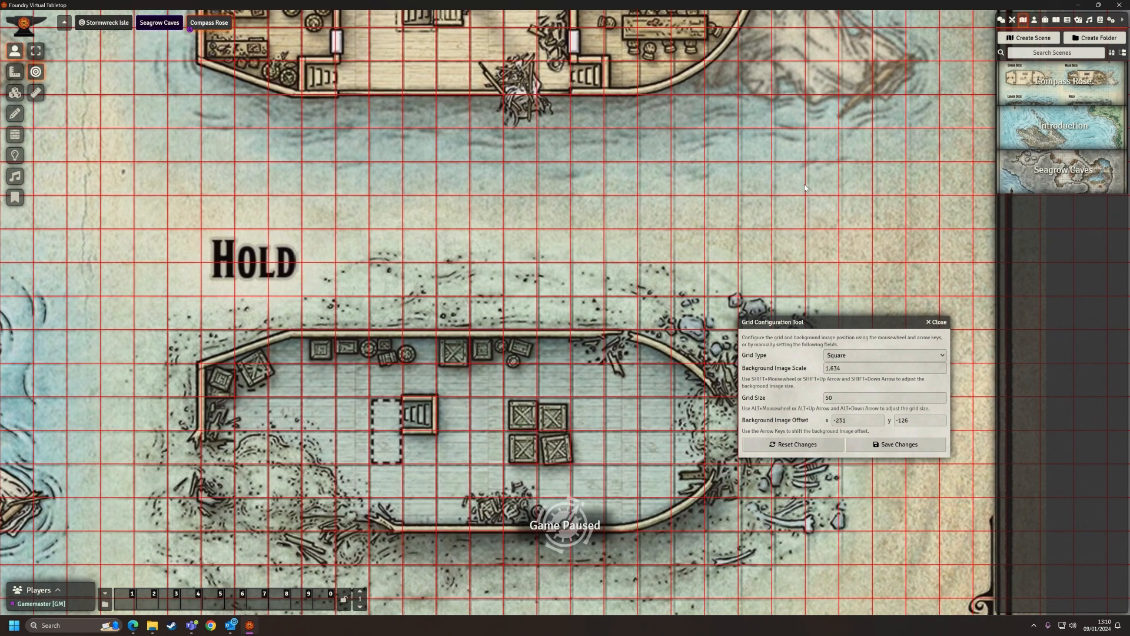
key(Up)
key(Up)
key(Left)
key(Up)
key(Up)
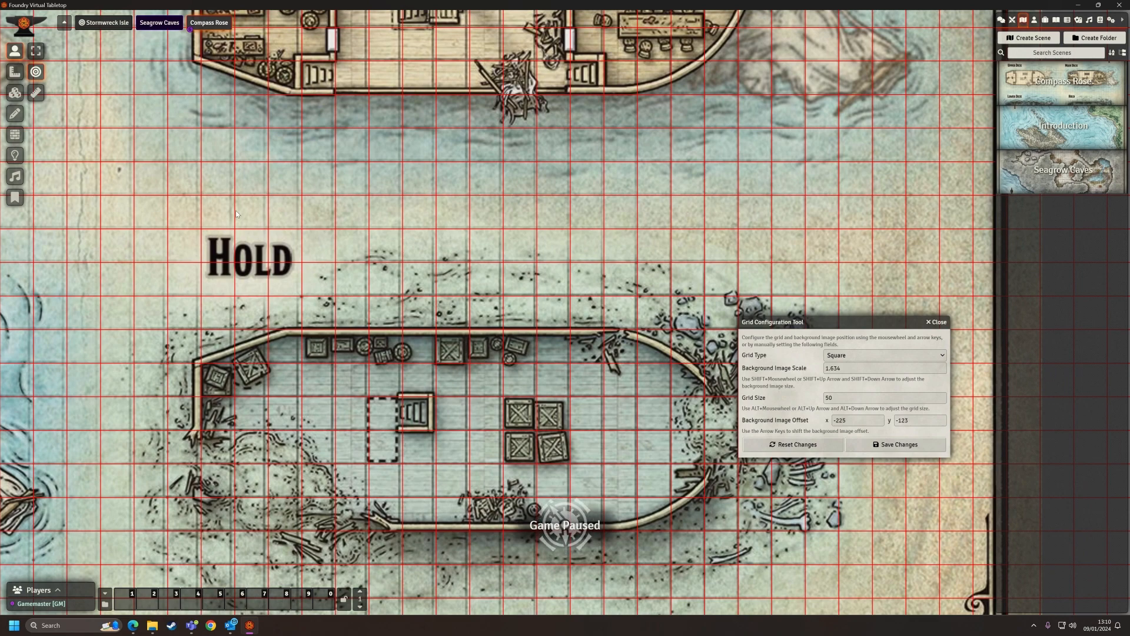
Move the background image back to offsets of x -230 and y -125 so the Hold's squares match the grid
key(Right)
key(Right)
key(Right)
key(Right)
key(Right)
key(Down)
key(Down)
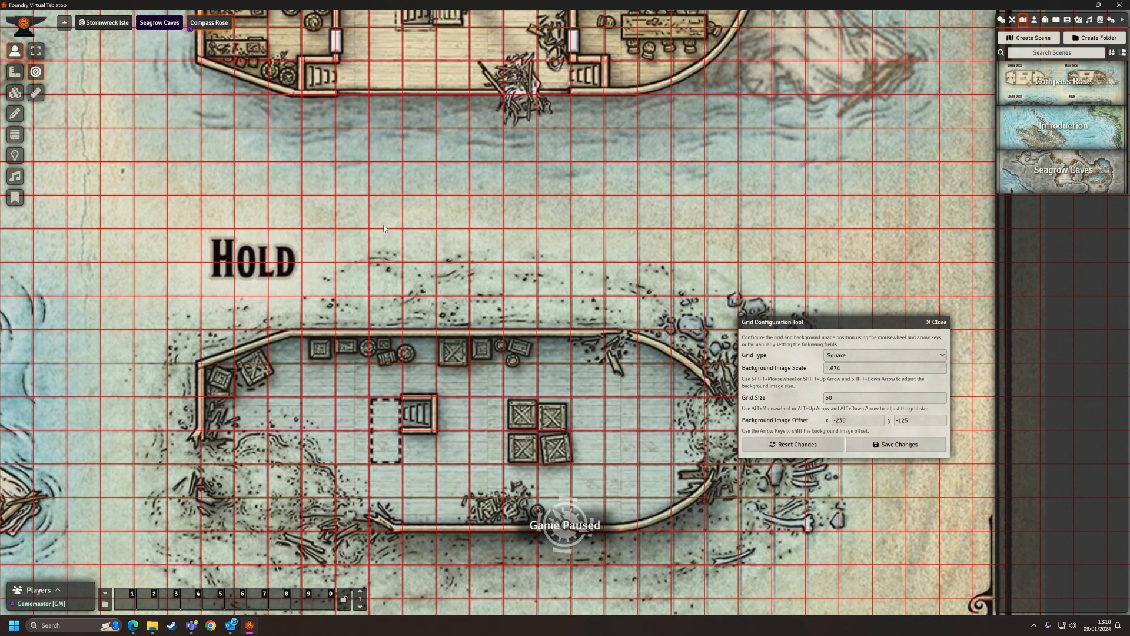
Check how the grid lines up with the printed squares on the Lower Deck, Hold and Main Deck
drag(360, 224, 619, 241)
key(a)
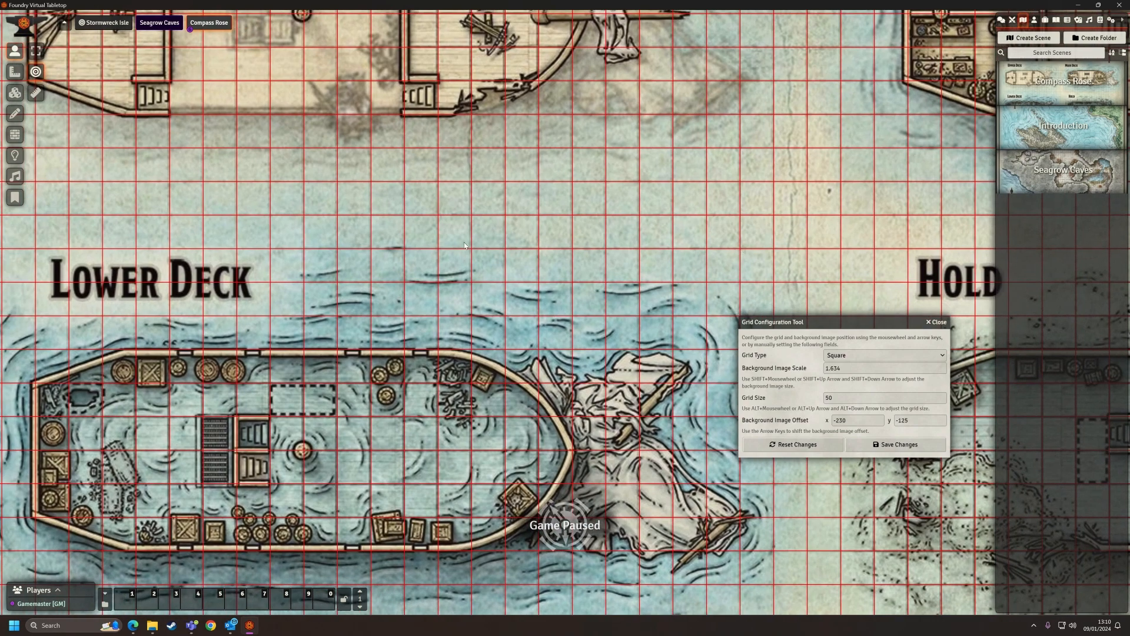
drag(465, 245, 102, 276)
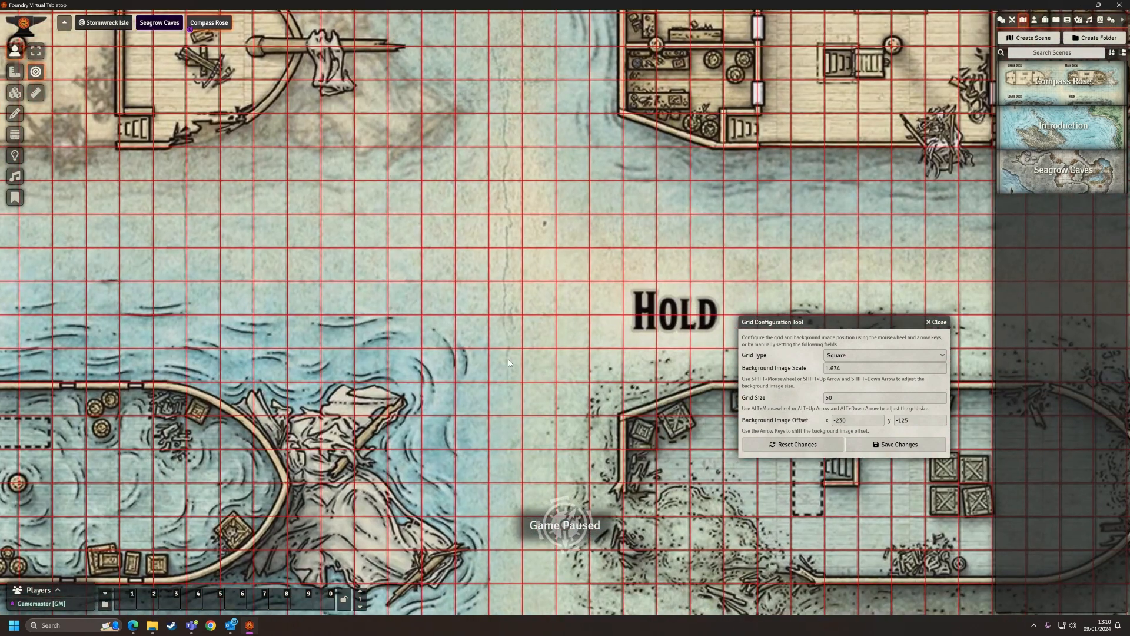
drag(507, 359, 543, 45)
key(w)
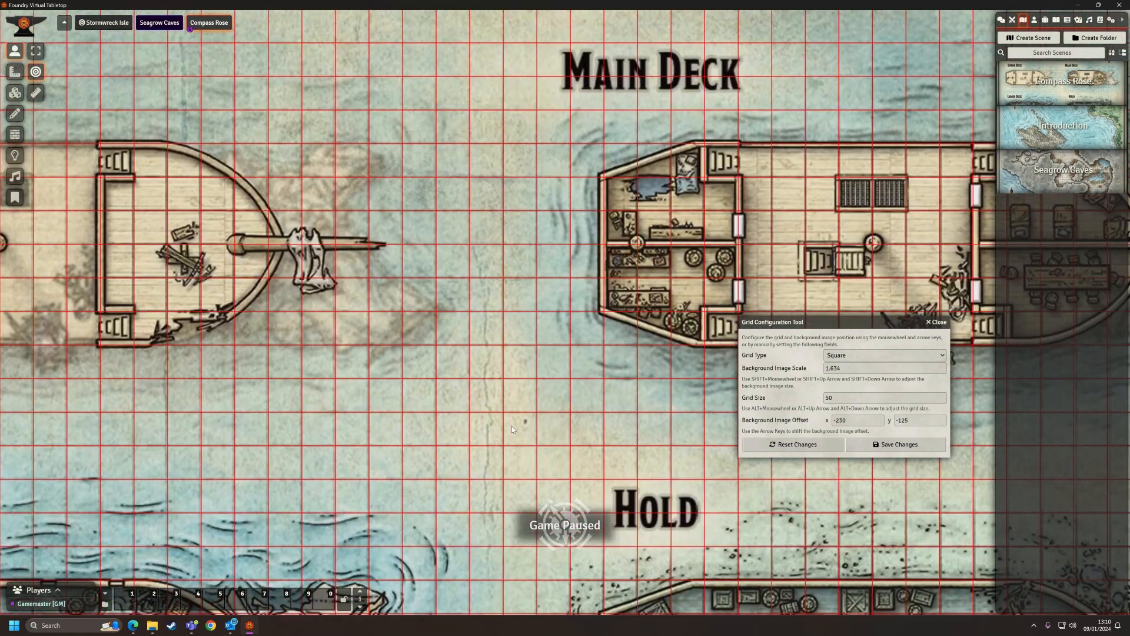
Examine the grid alignment once more around the Hold and Main Deck, then across all four decks of the map
key(s)
key(d)
key(s)
key(d)
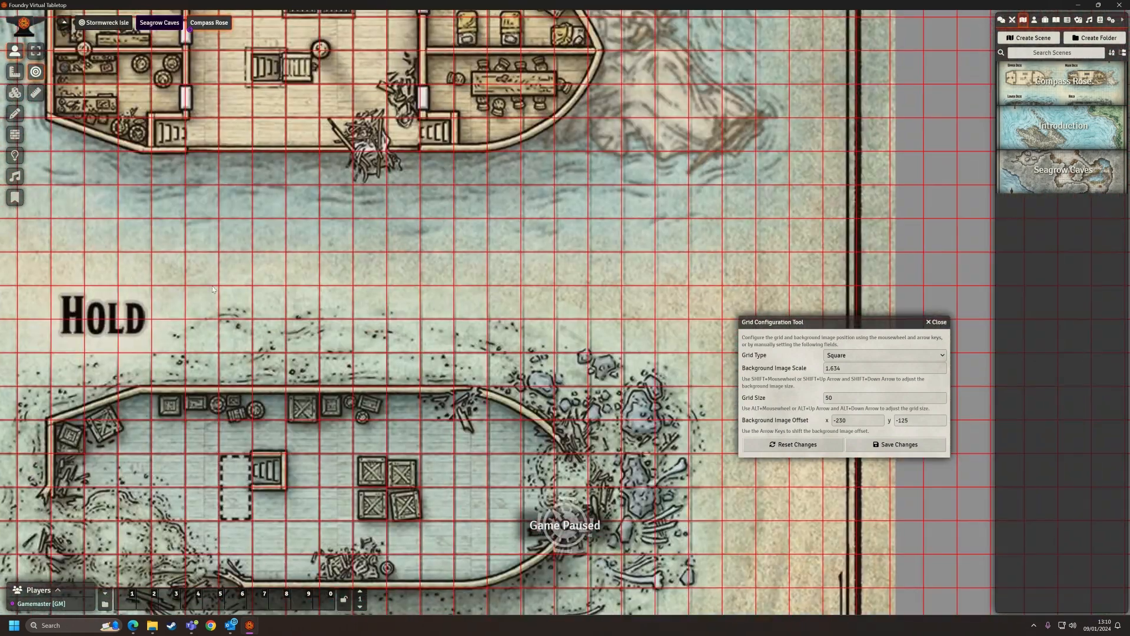
key(minus)
key(minus)
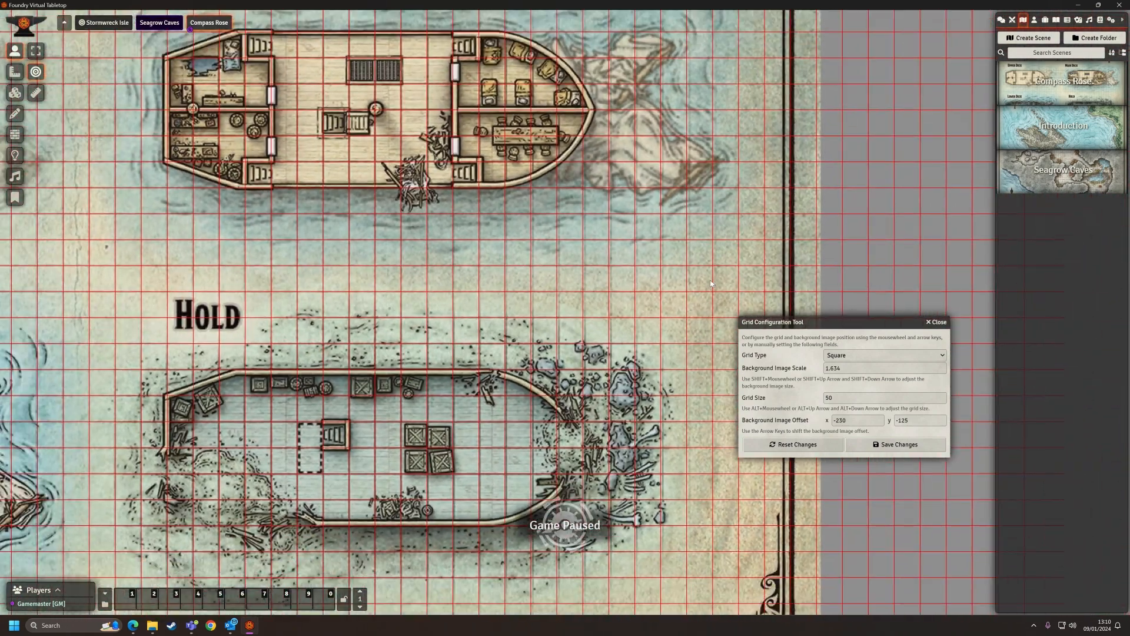
key(a)
key(s)
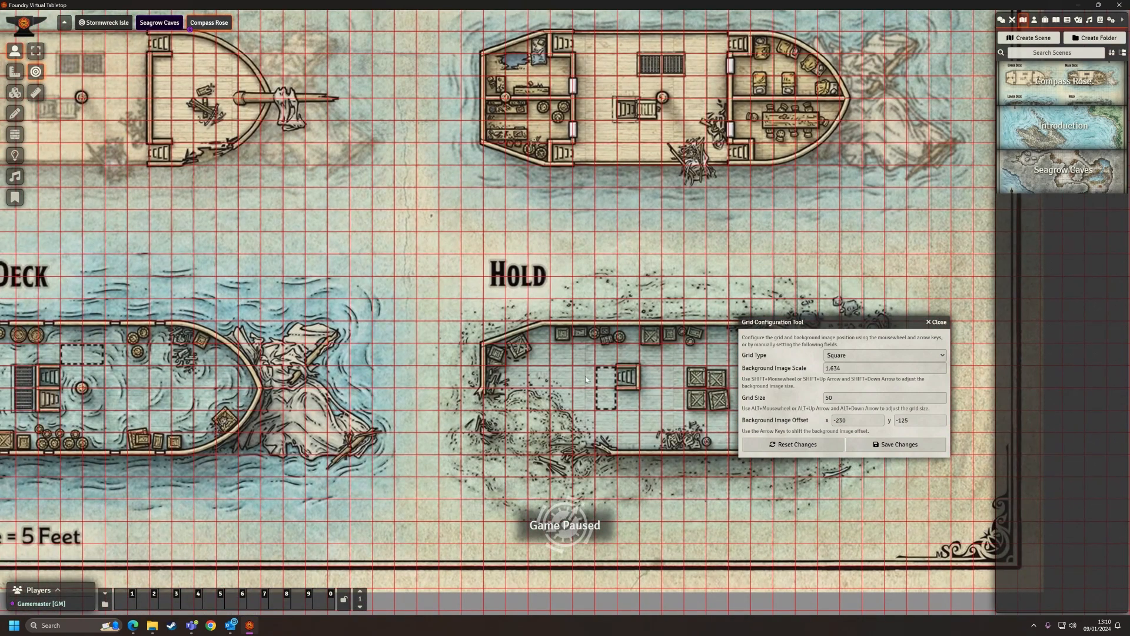
key(a)
key(w)
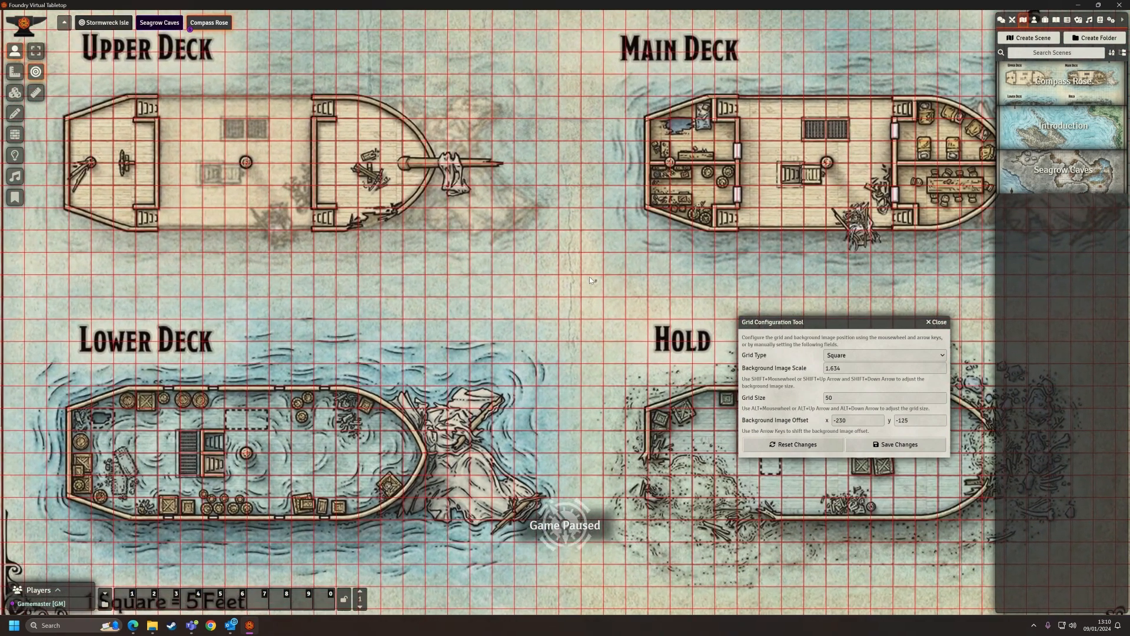
key(s)
key(d)
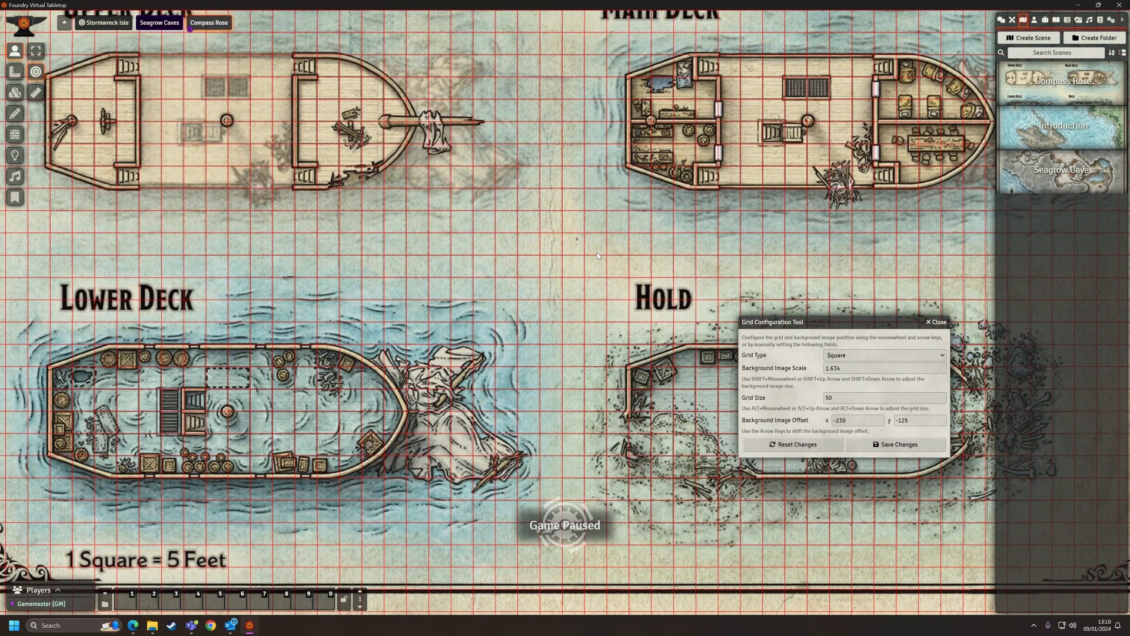
Save the grid configuration with the changed scene dimensions, set the Compass Rose scene's grid opacity to 0 and save the scene
click(891, 446)
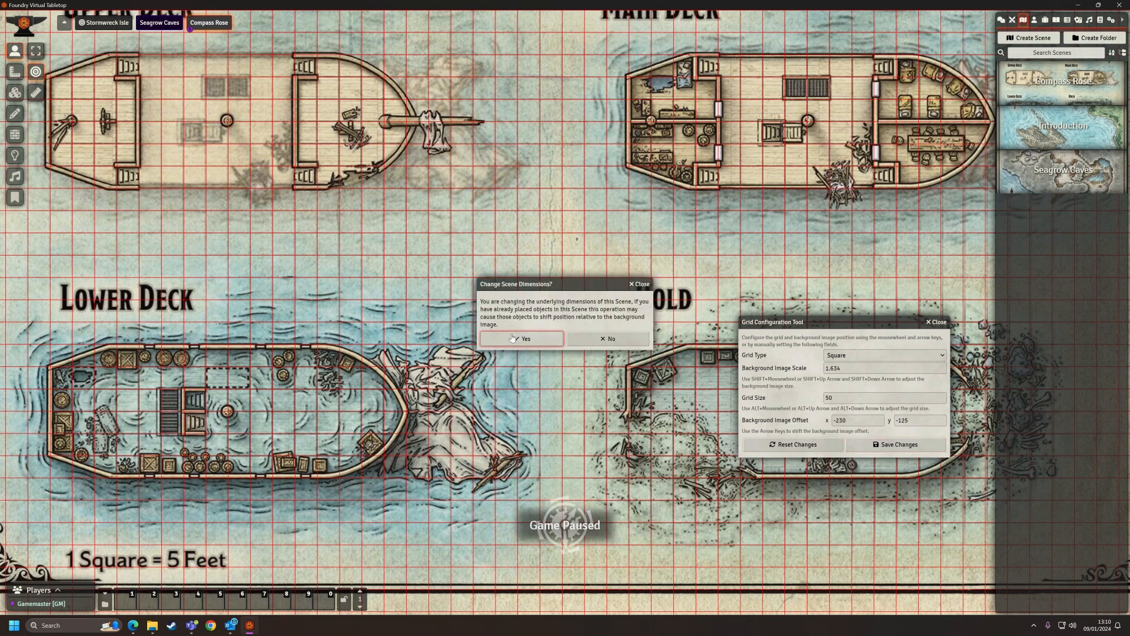
click(577, 302)
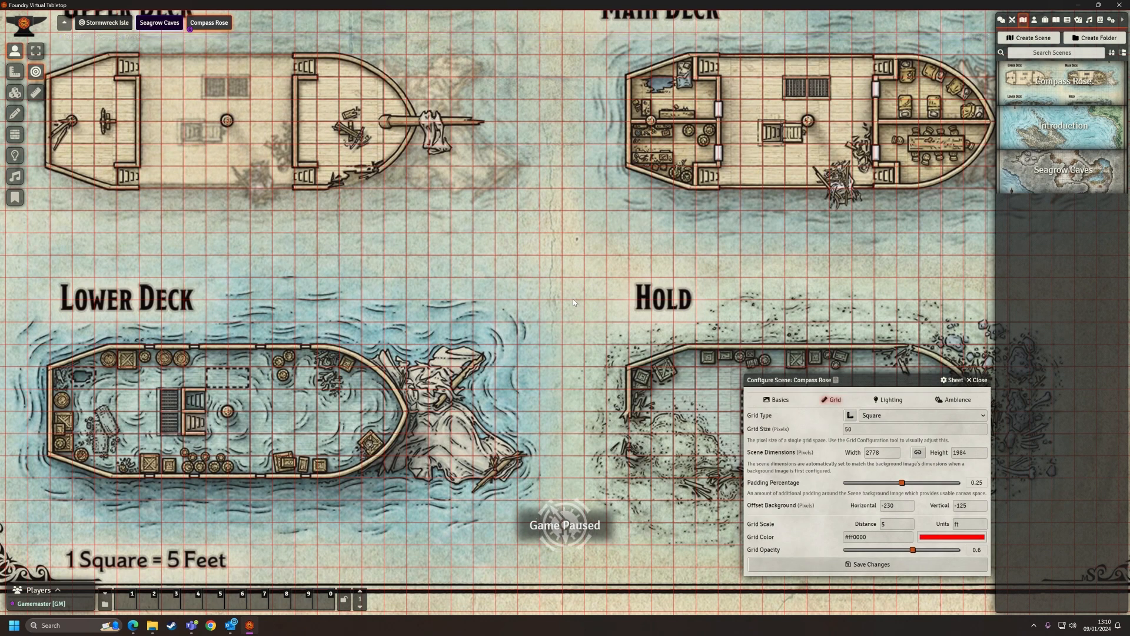
scroll(545, 252, down, 5)
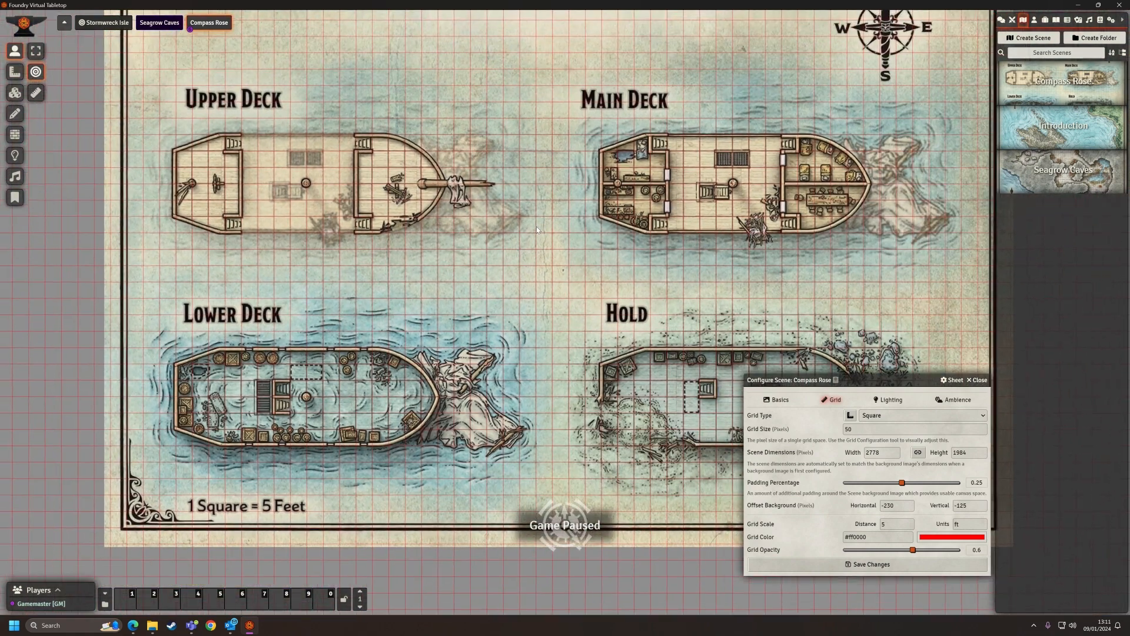
drag(537, 230, 521, 237)
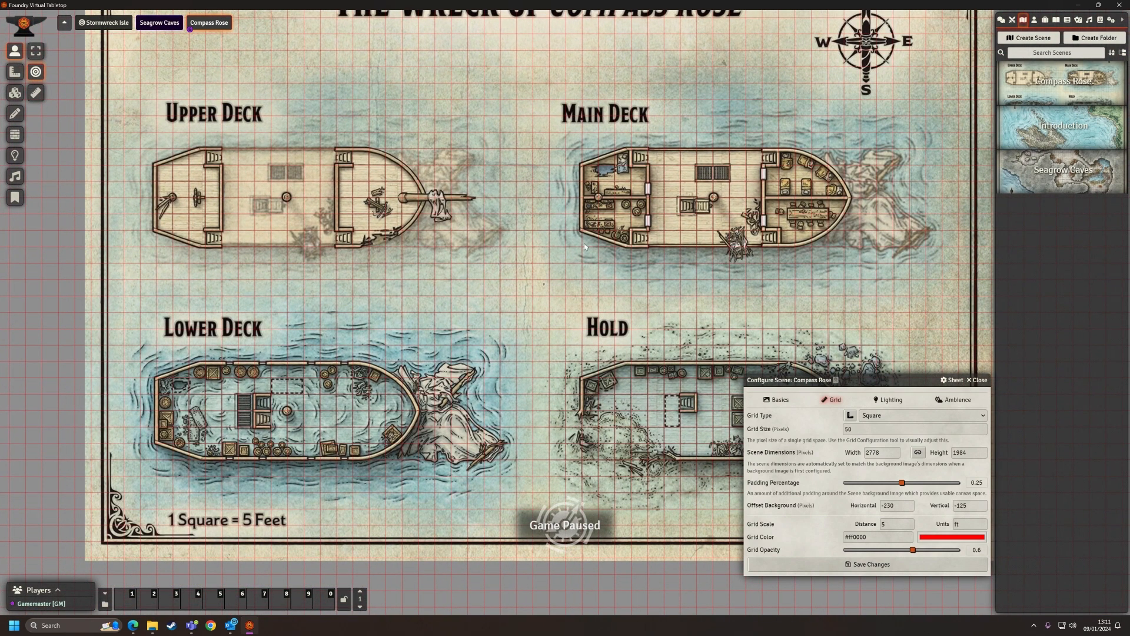
drag(912, 550, 824, 550)
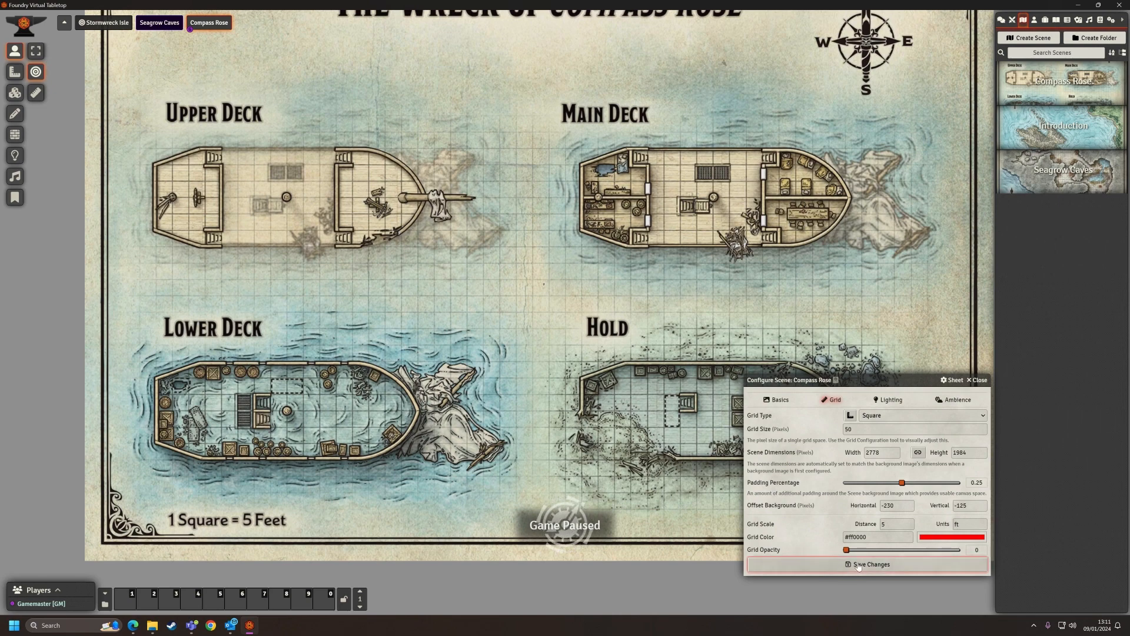
click(858, 565)
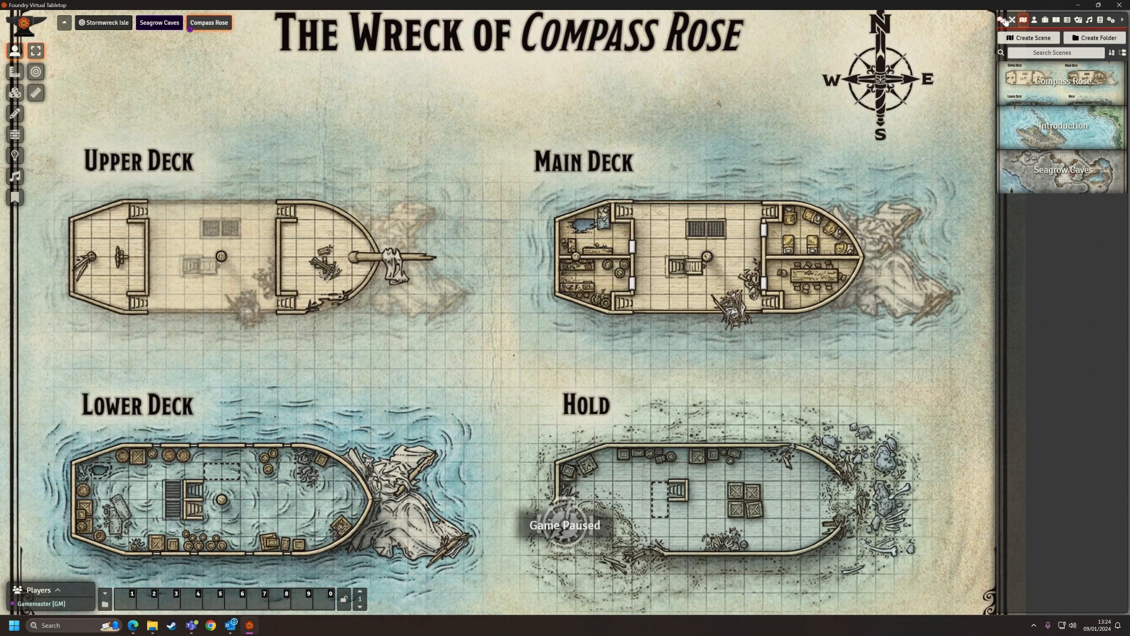
Place the Test actor's token on the Main Deck just west of the grating and select it to preview its vision
click(1033, 20)
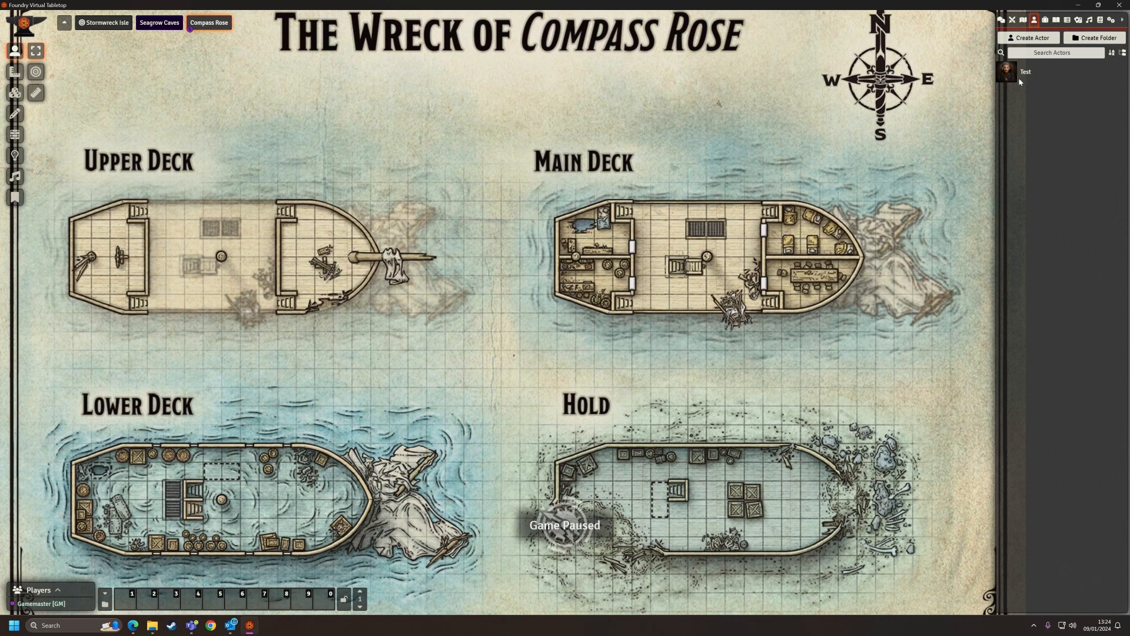
drag(1009, 81, 660, 231)
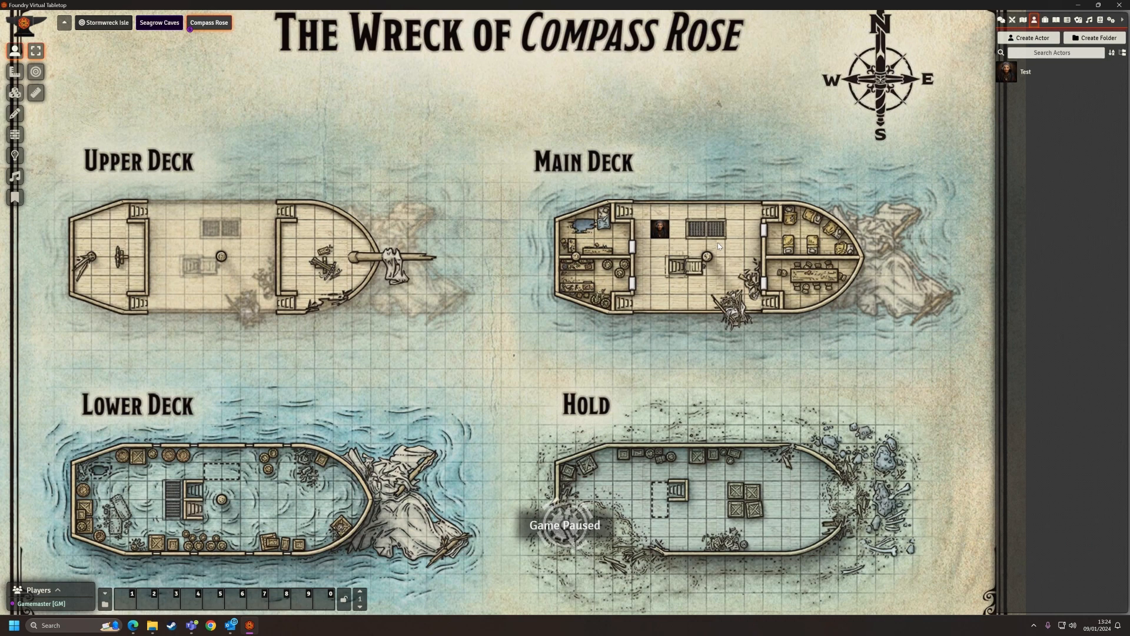
click(660, 233)
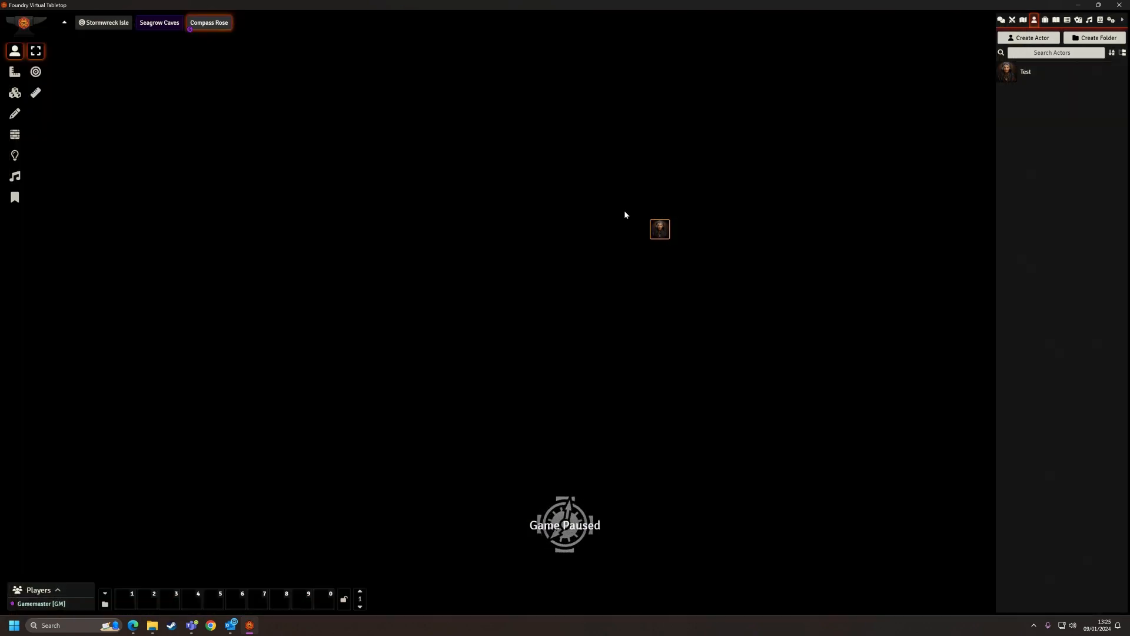
Review the Test token's basic vision settings, close its configuration and leave the token view to show the whole map
double_click(663, 230)
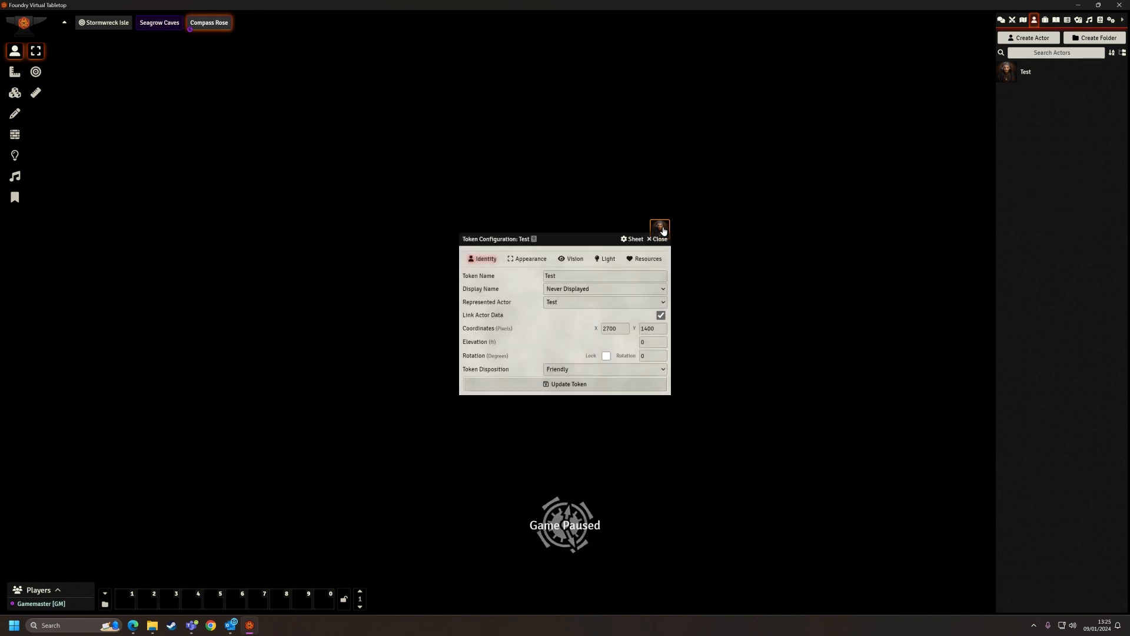
click(569, 260)
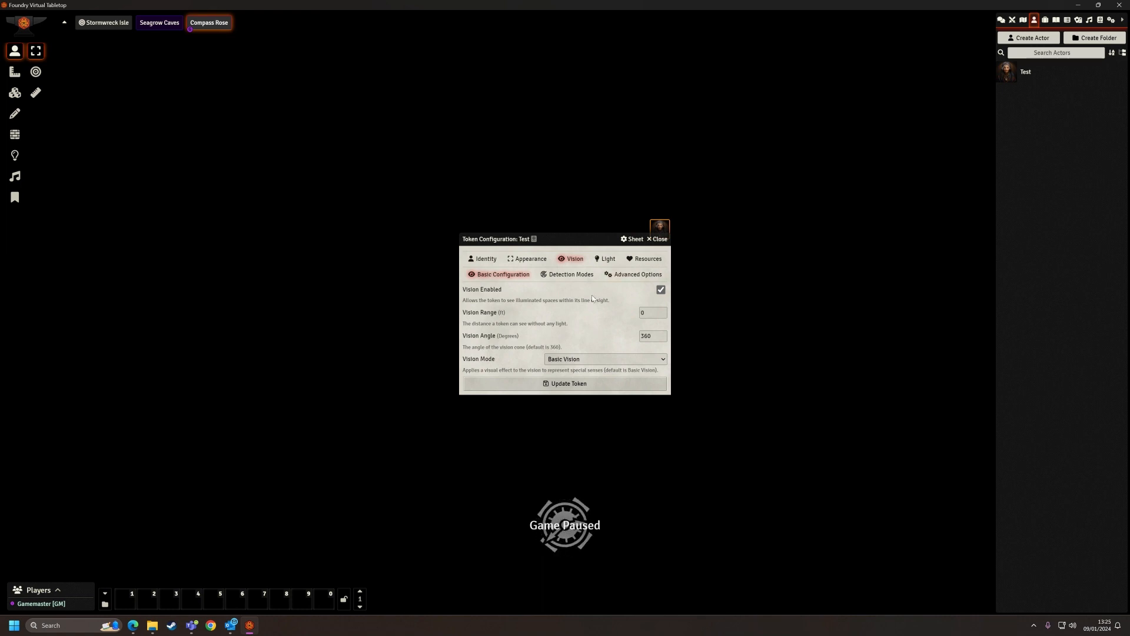
click(657, 239)
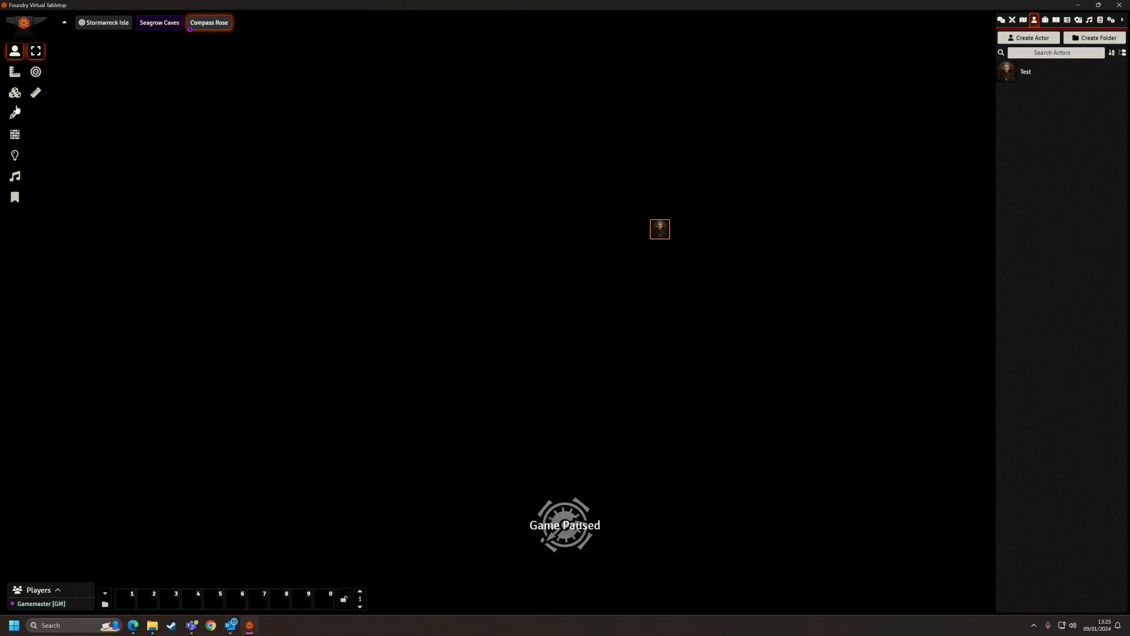
click(14, 72)
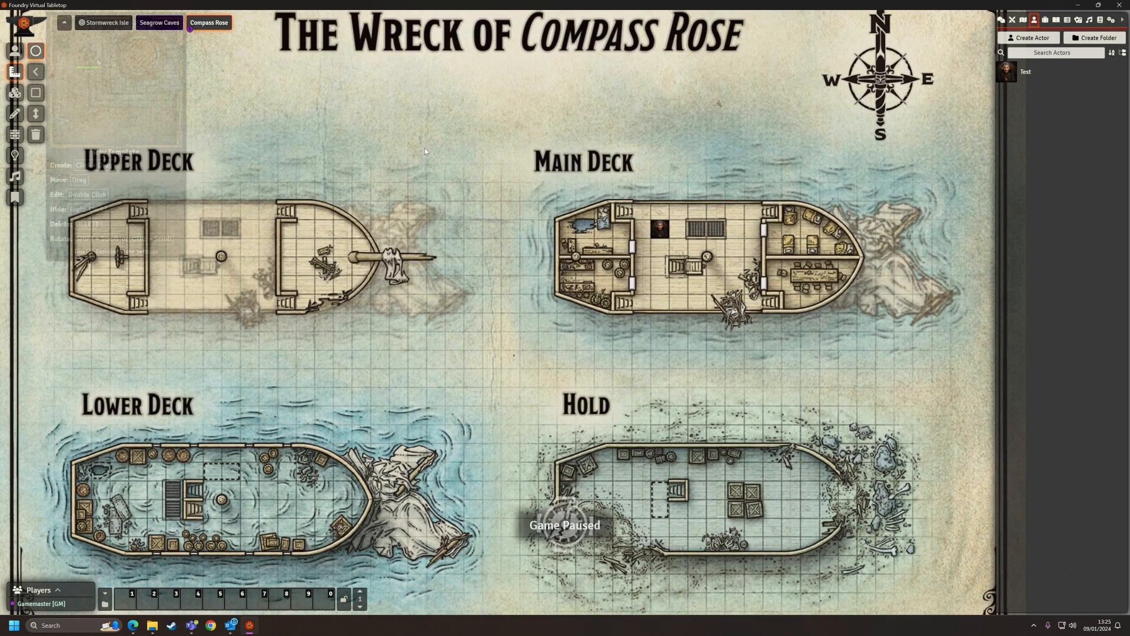
Enable Global Illumination in the Compass Rose scene's lighting settings, then close the configuration without saving
click(1023, 19)
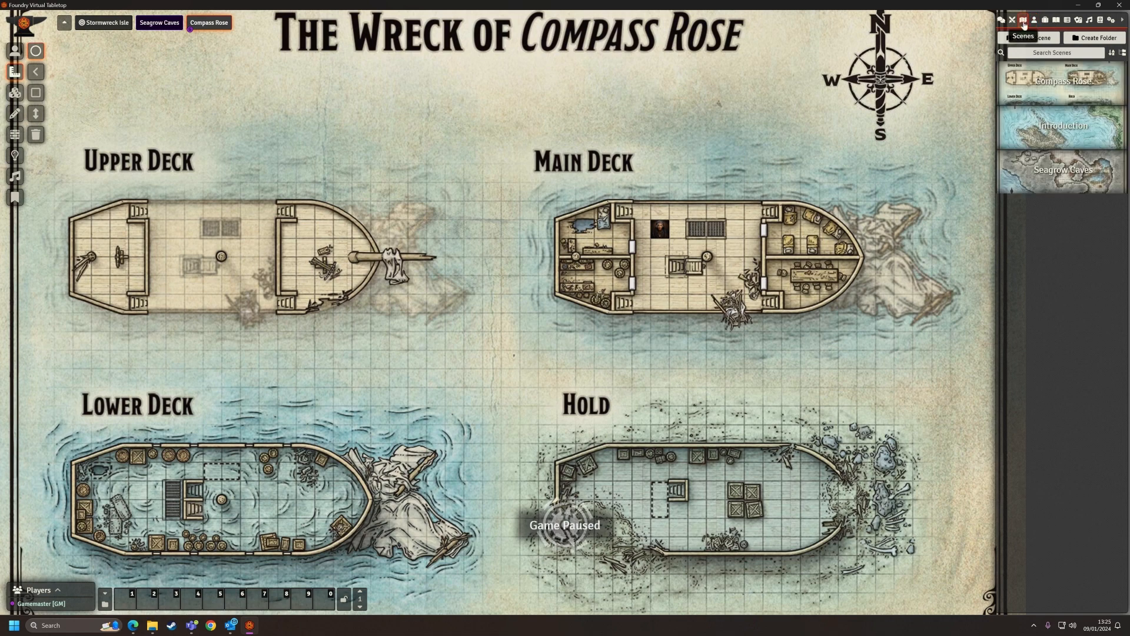
right_click(1057, 82)
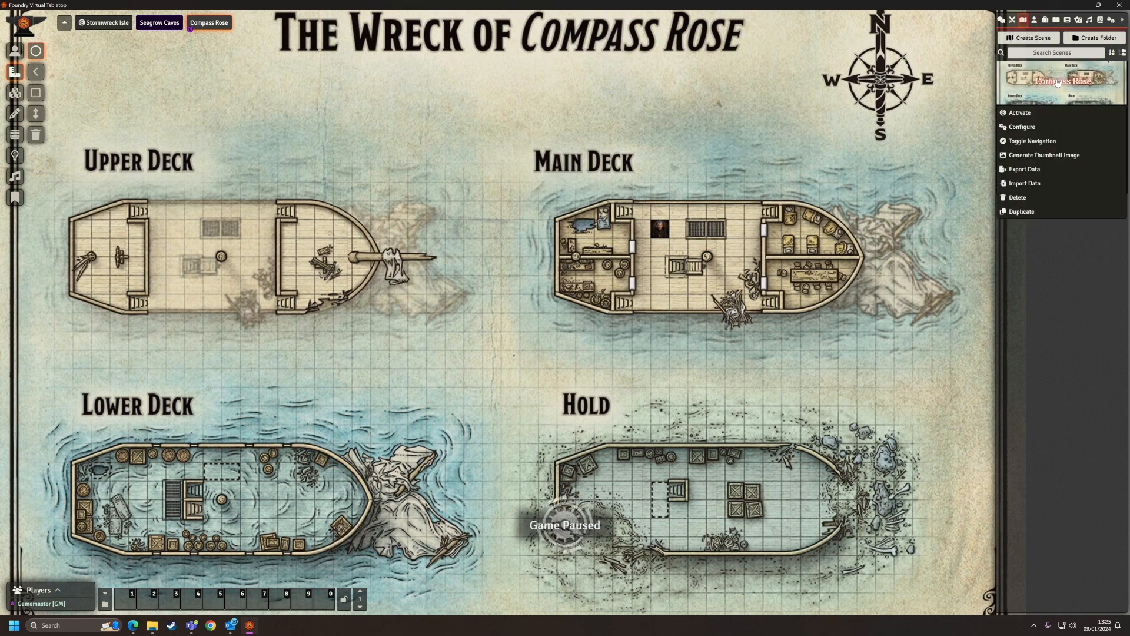
click(1041, 130)
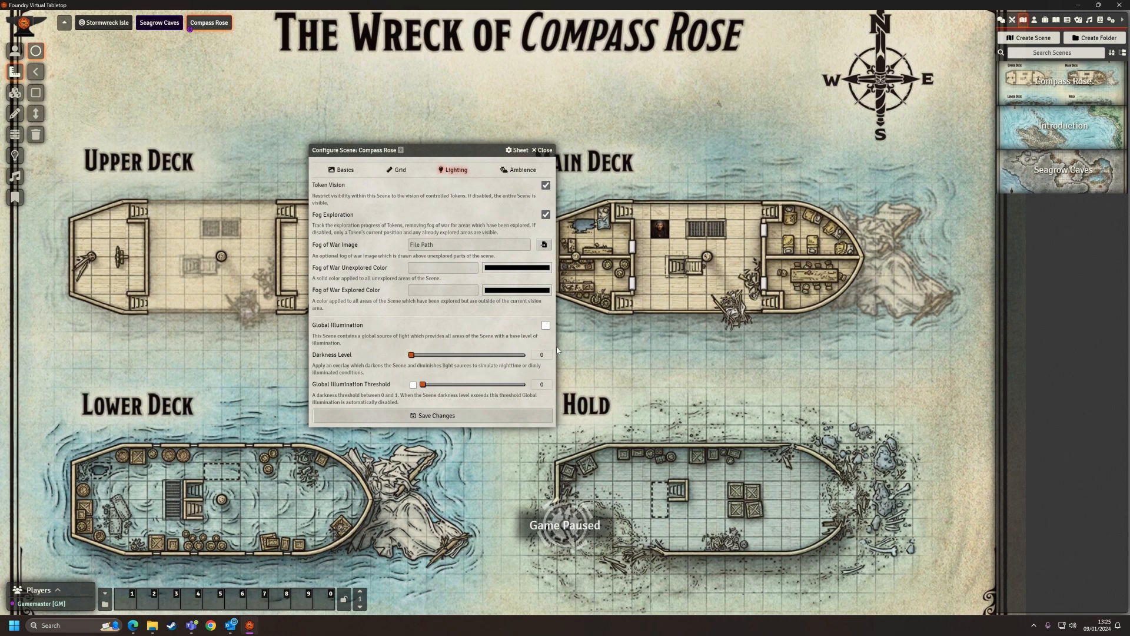
click(546, 327)
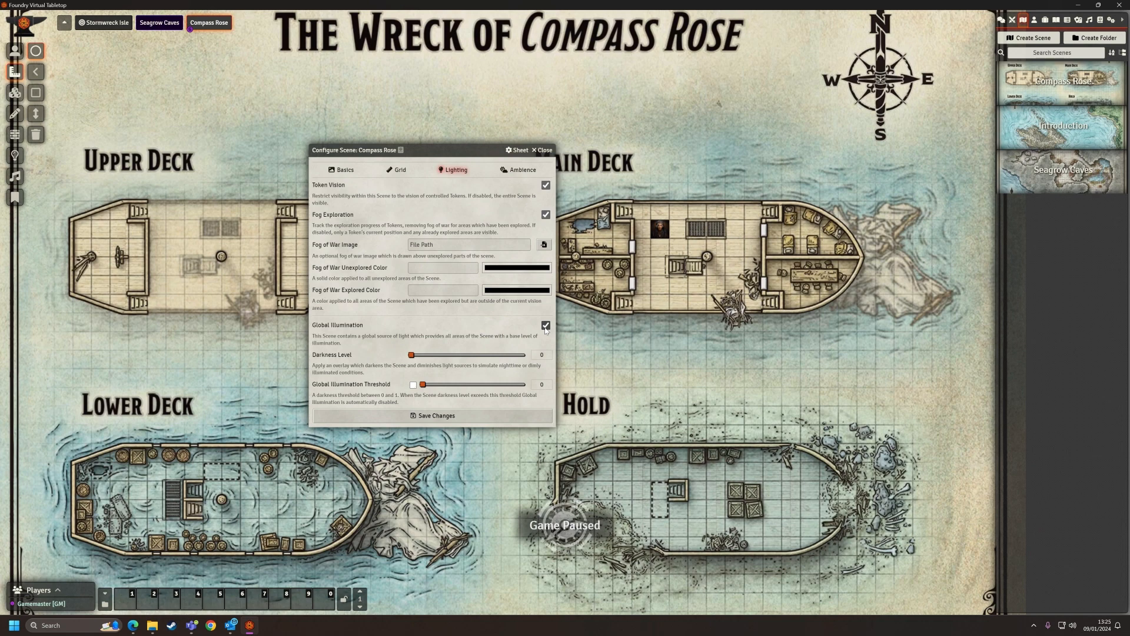
click(546, 150)
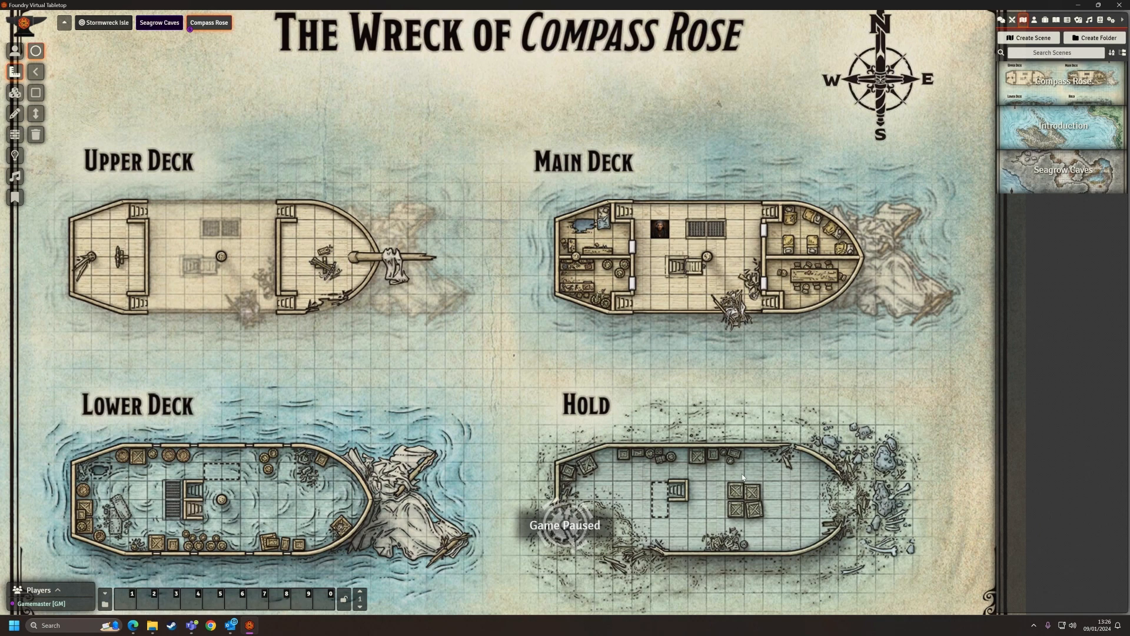
Reopen the Compass Rose scene's configuration to review its lighting options, then close it
right_click(1049, 98)
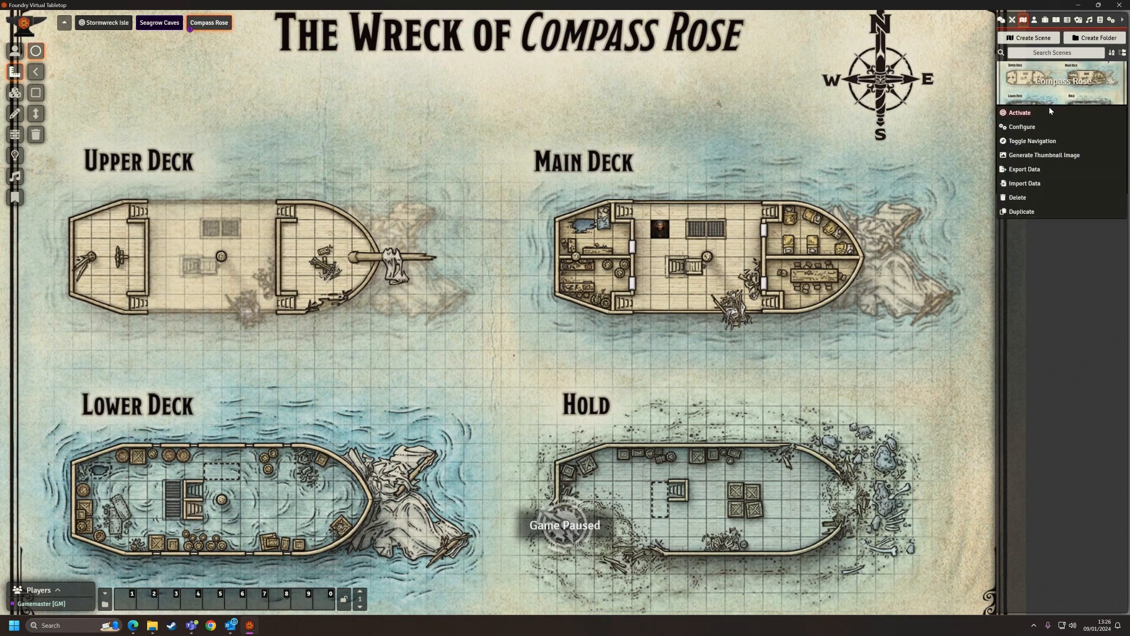
click(1022, 126)
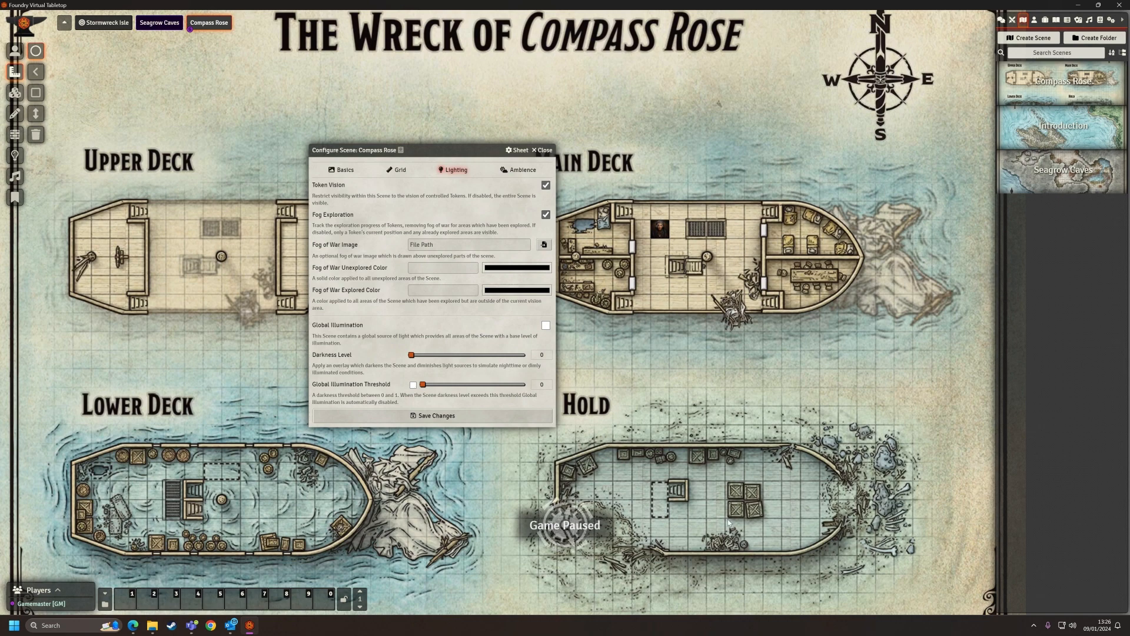
click(542, 150)
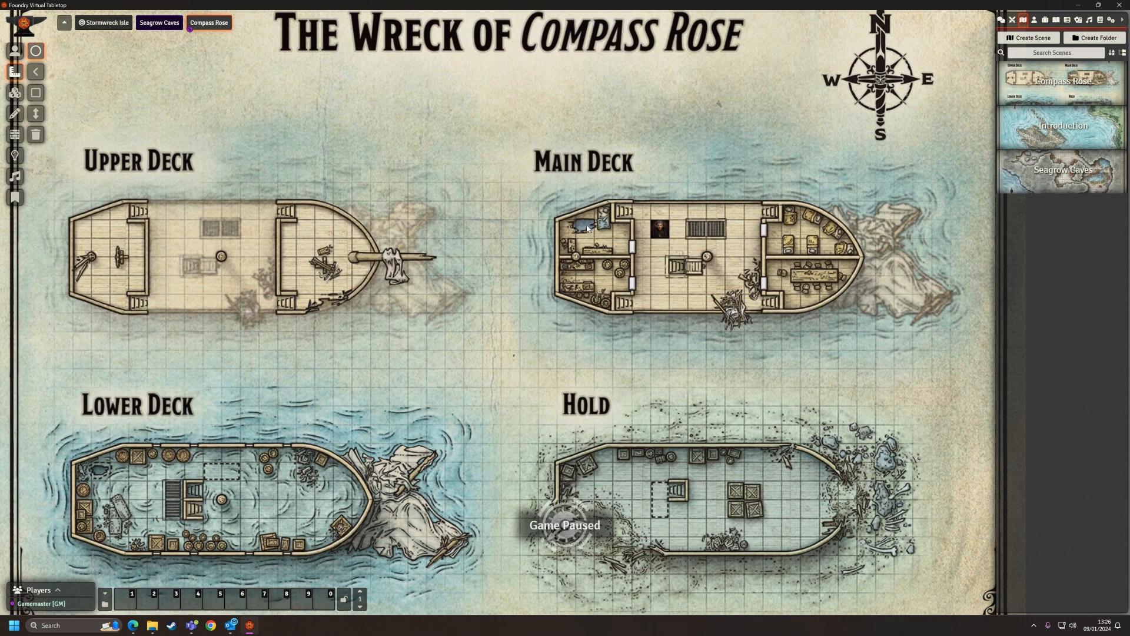
Draw an ambient light centred between the four decks, with a dim radius of about 165 ft and a bright radius of about 82 ft
click(15, 156)
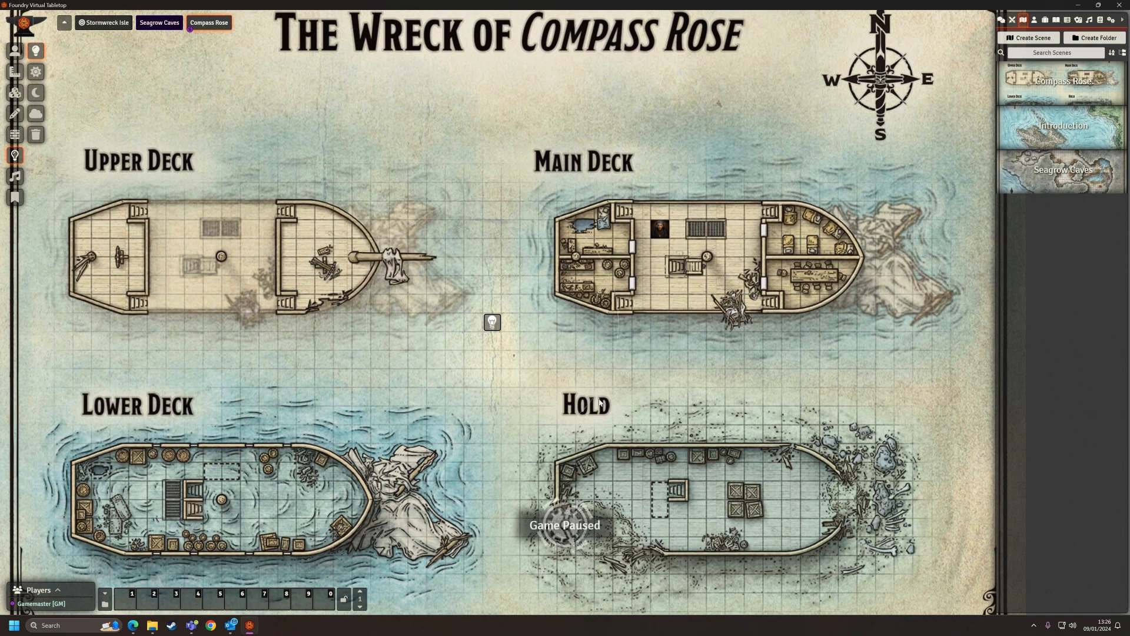
drag(692, 456, 1015, 514)
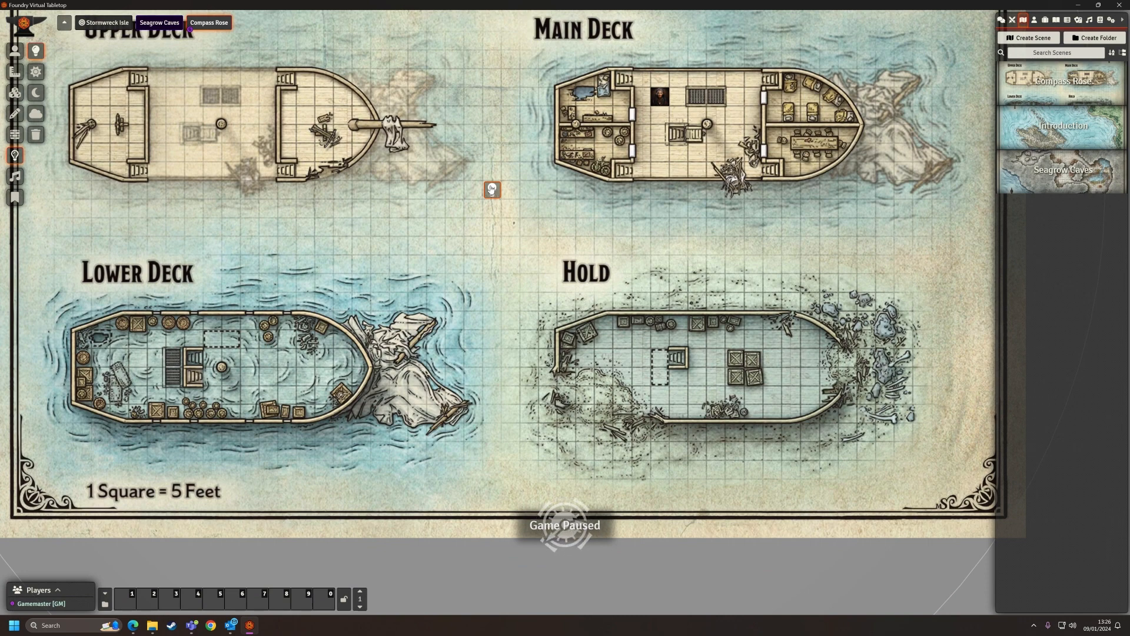
drag(552, 220, 588, 352)
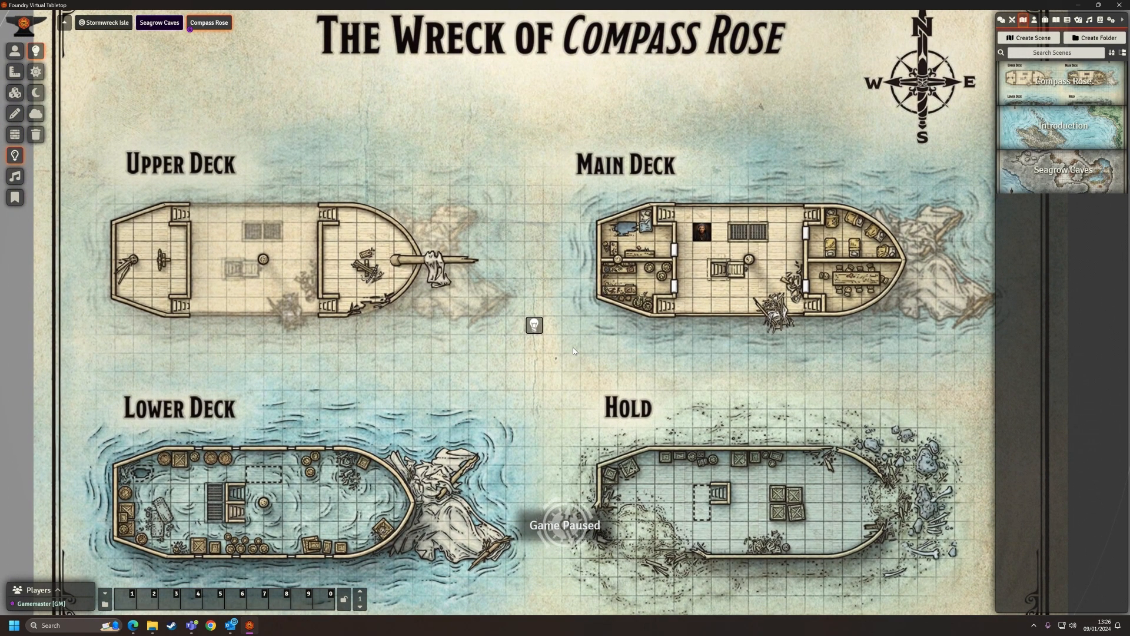
Set the central ambient light's colour to pale yellow #f2edb0 and its colour intensity to 0, then update the light source
double_click(533, 325)
drag(557, 223, 690, 194)
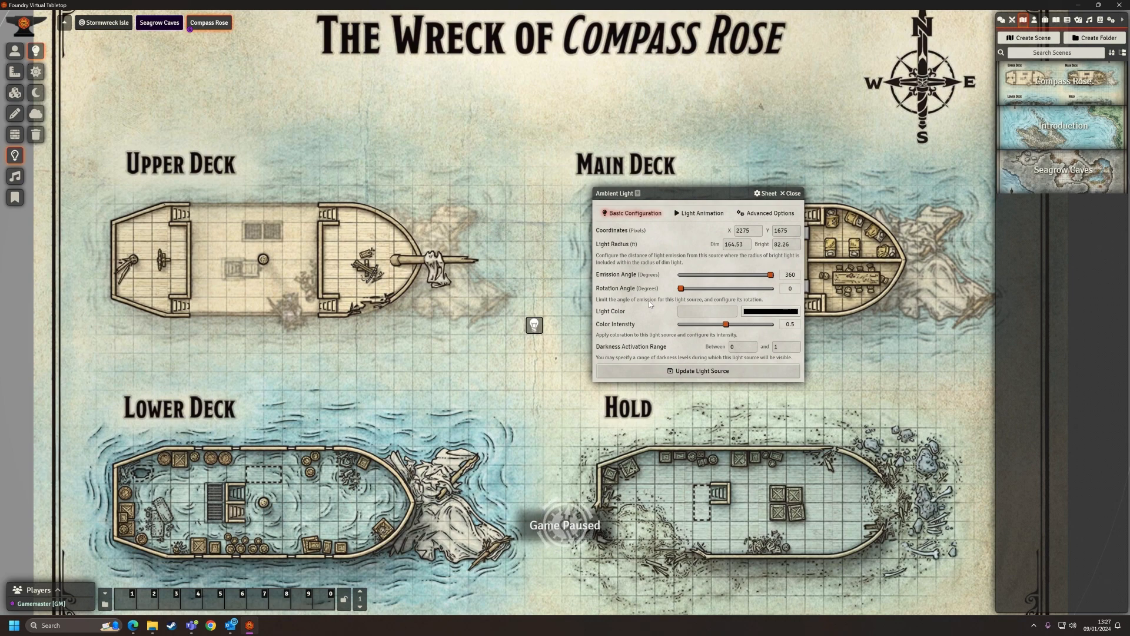
click(754, 312)
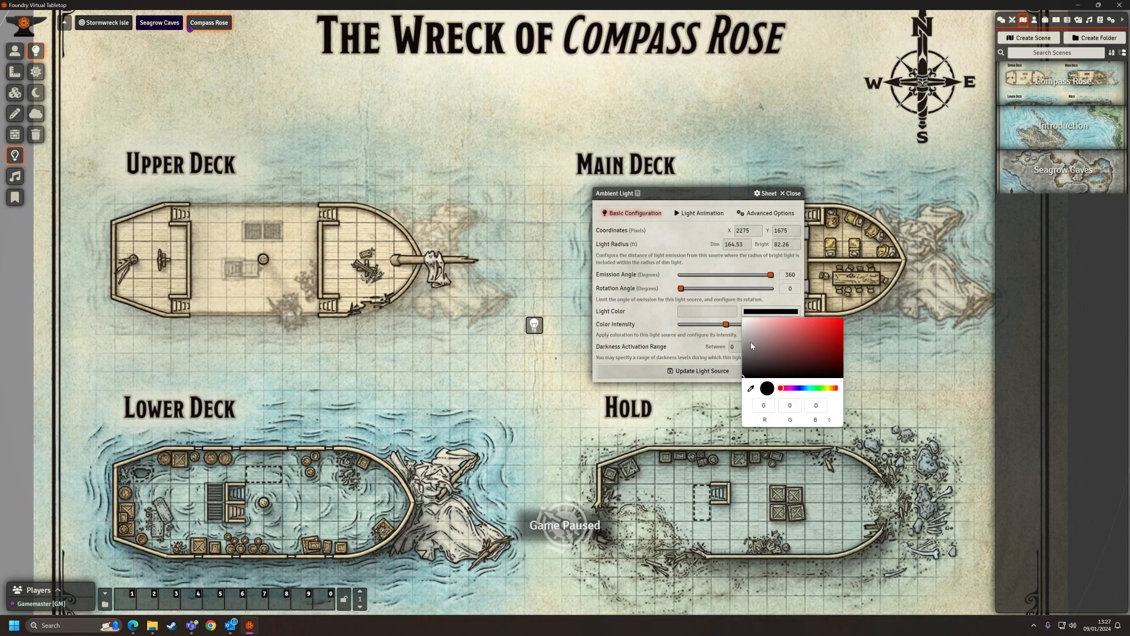
click(828, 388)
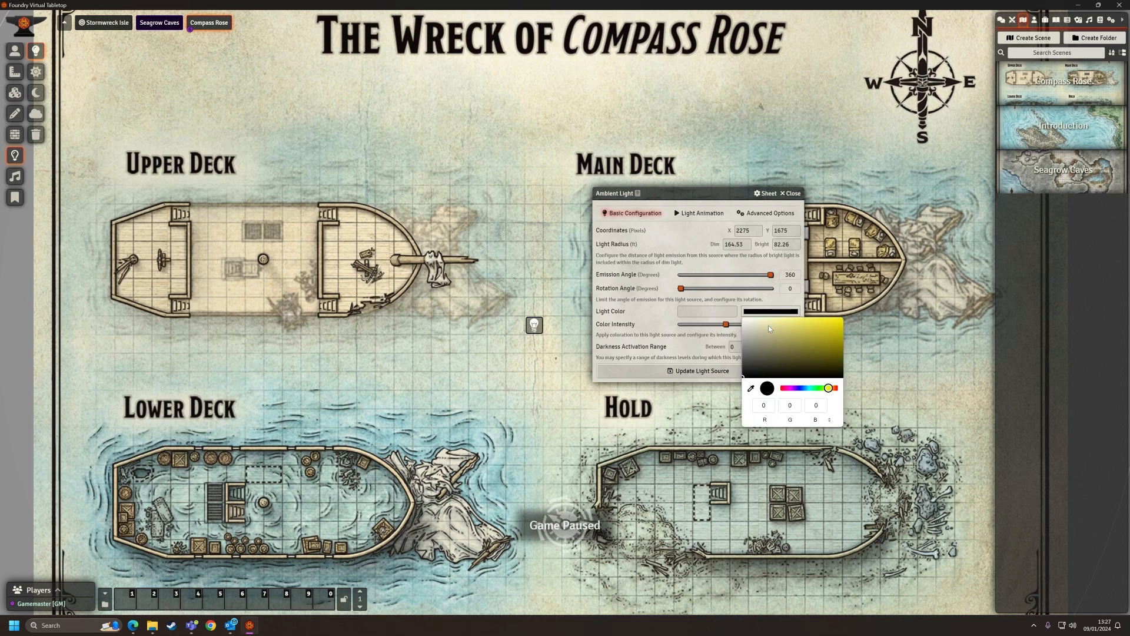
drag(768, 328, 770, 321)
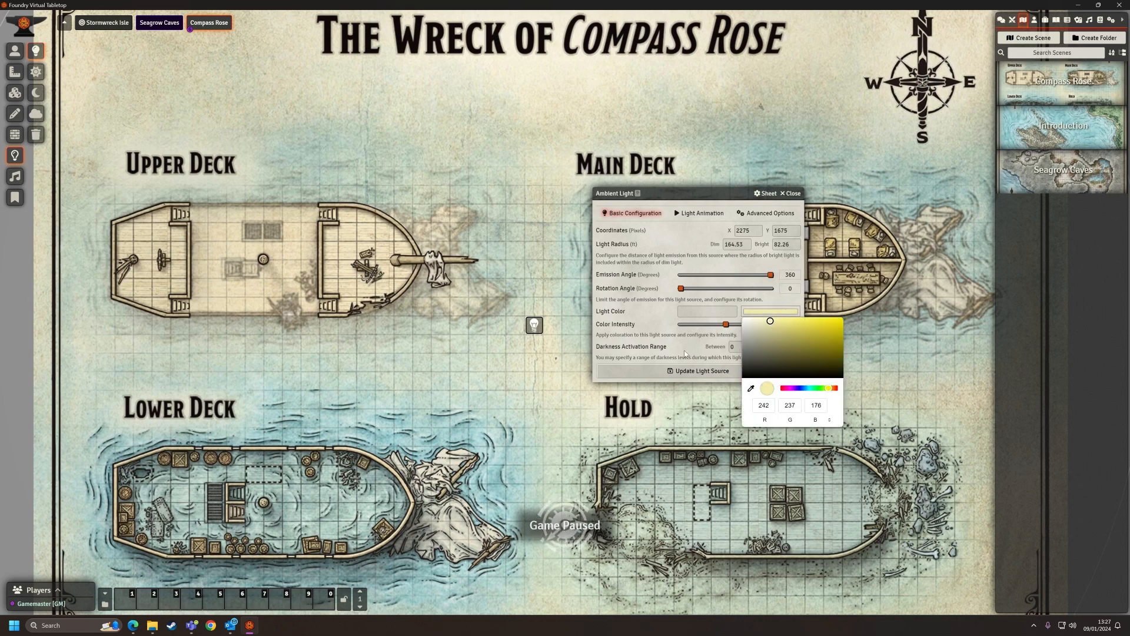
click(684, 346)
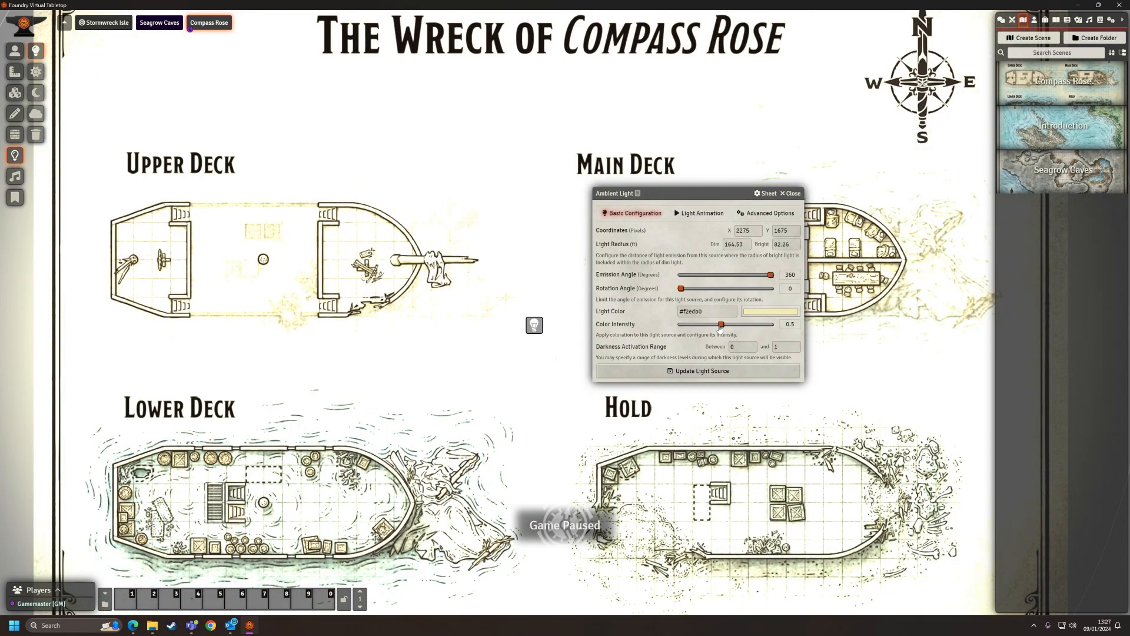
drag(725, 324, 681, 325)
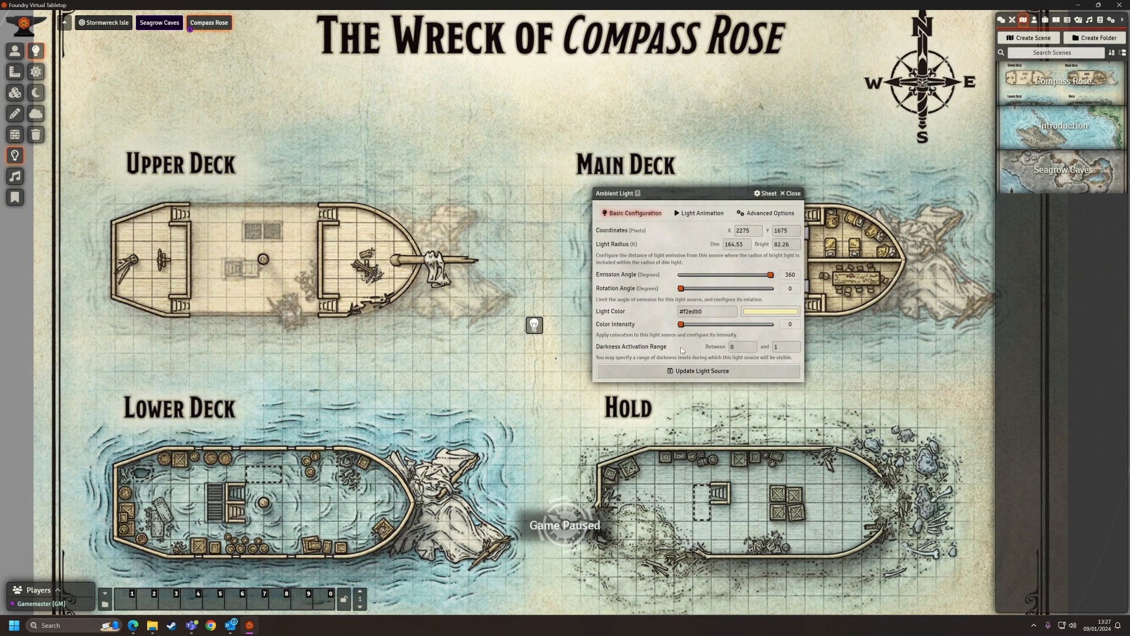
click(697, 370)
Select the Test token on the Main Deck to check its vision and move it one square south
click(14, 51)
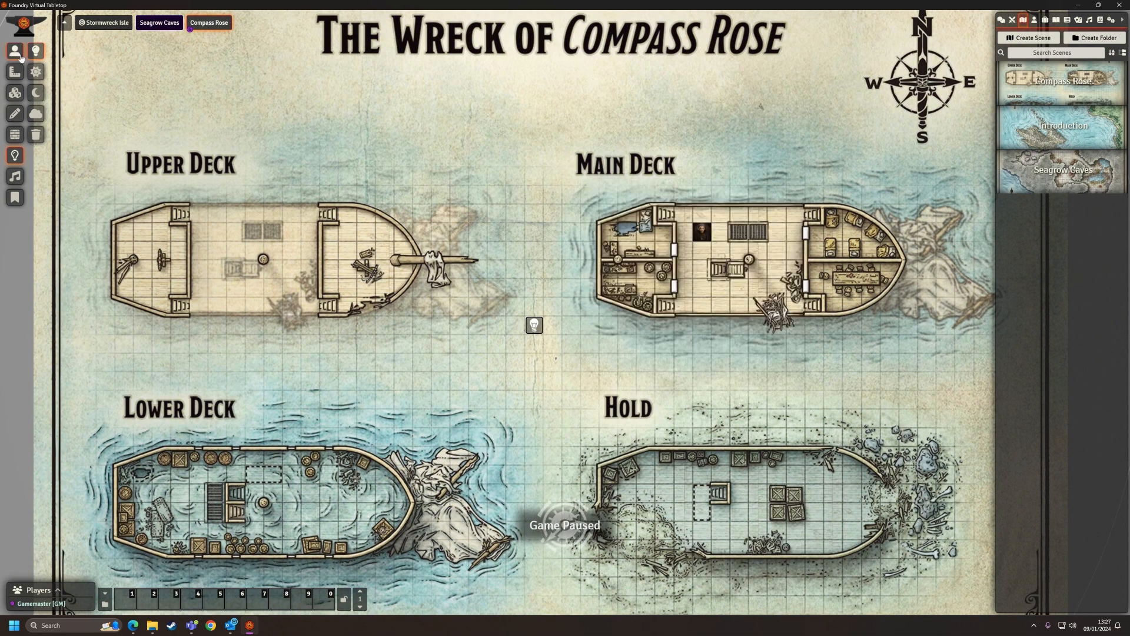
mouse_move(701, 234)
mouse_down()
mouse_move(704, 272)
mouse_move(704, 236)
mouse_up()
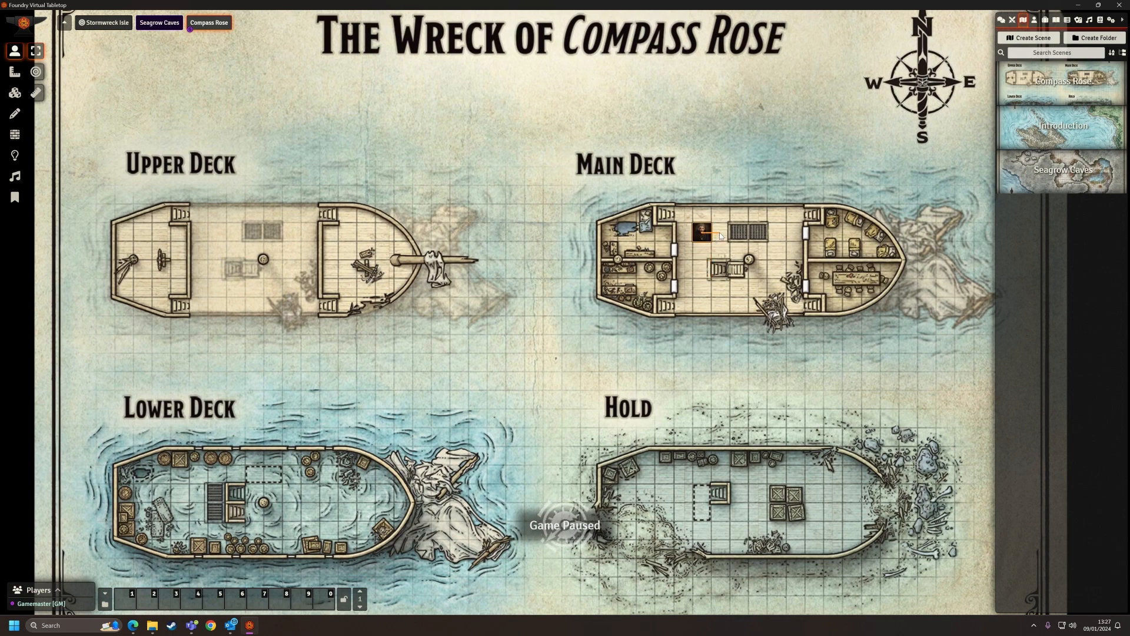
drag(704, 236, 702, 251)
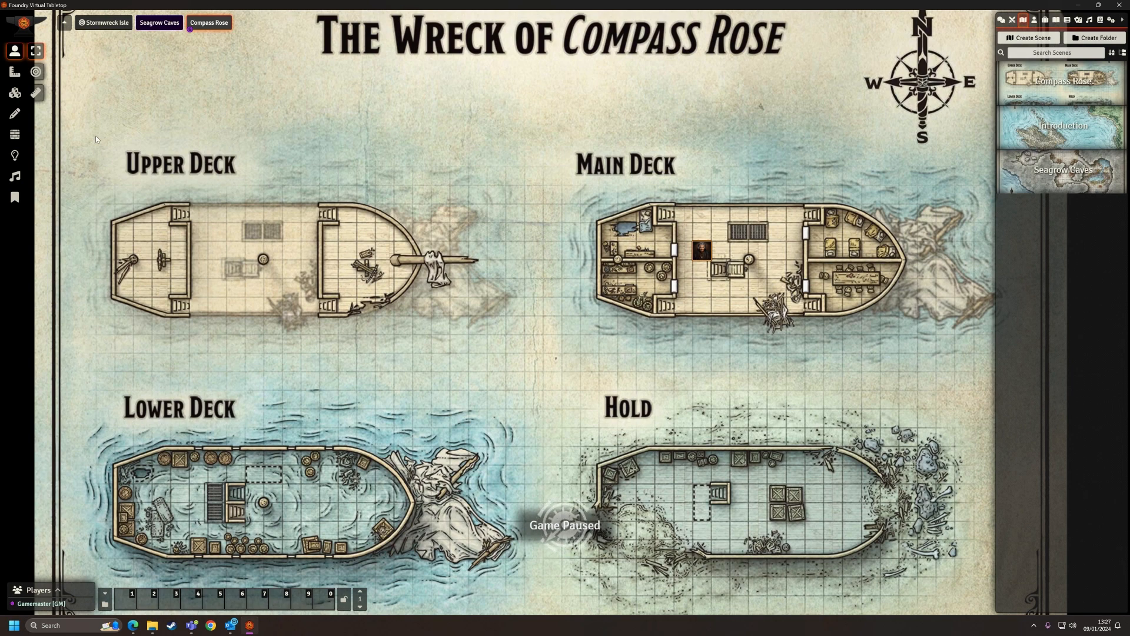
Move the ambient light from between the four decks onto the middle of the Upper Deck
click(18, 155)
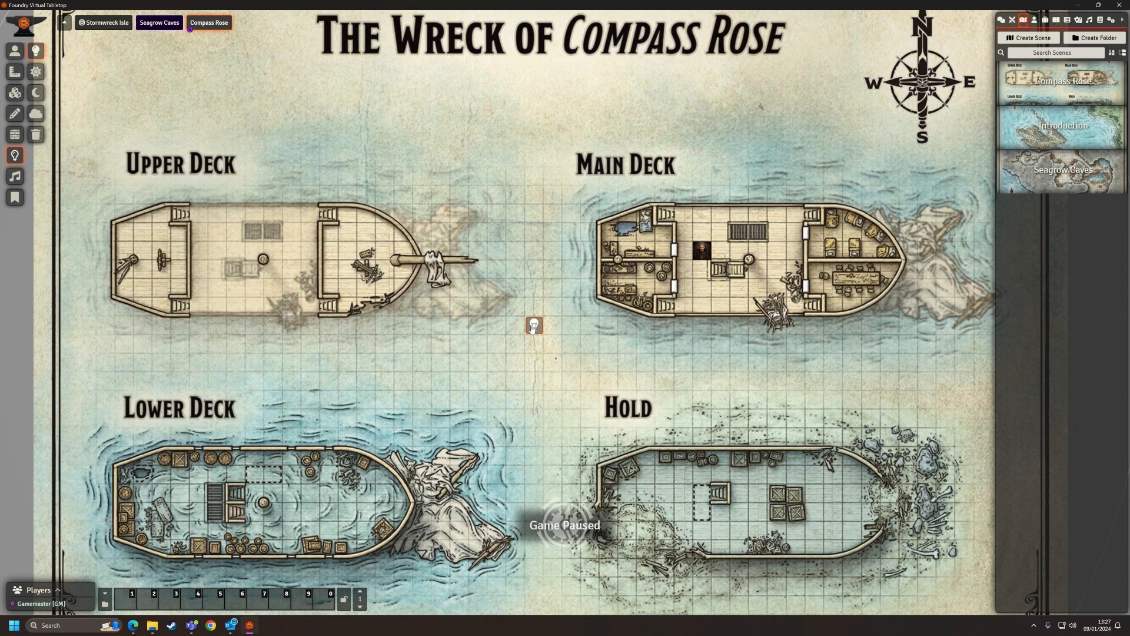
drag(534, 324, 255, 255)
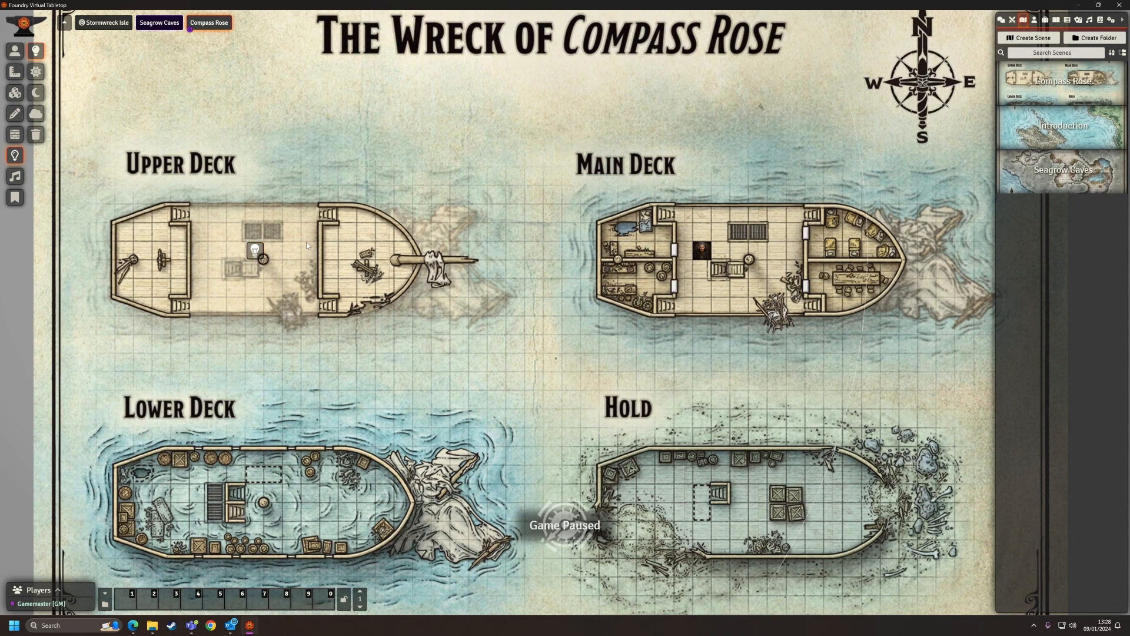
key(ctrl+c)
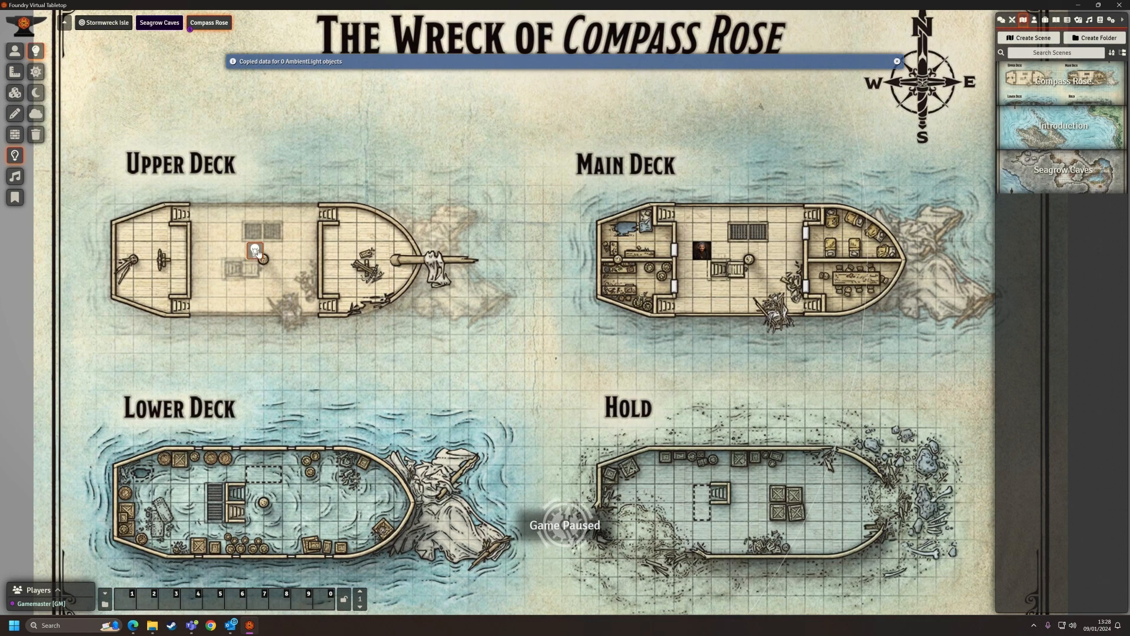
drag(259, 252, 282, 287)
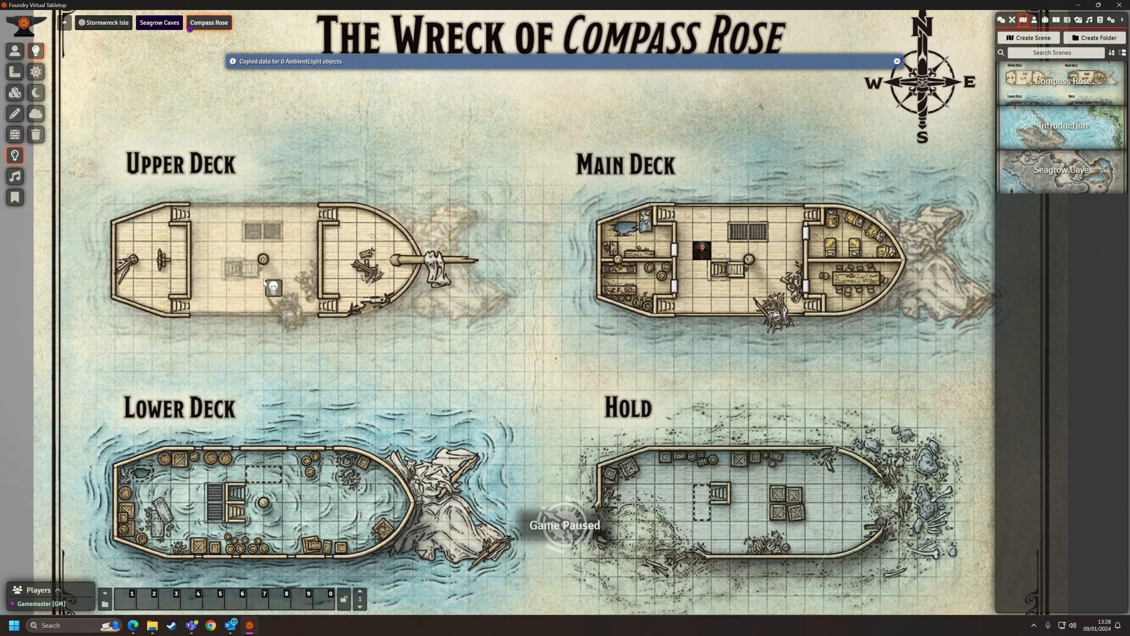
Duplicate the Upper Deck light, place the copy beside the Main Deck's mast, and reposition the original beside the Upper Deck's mast
key(ctrl+c)
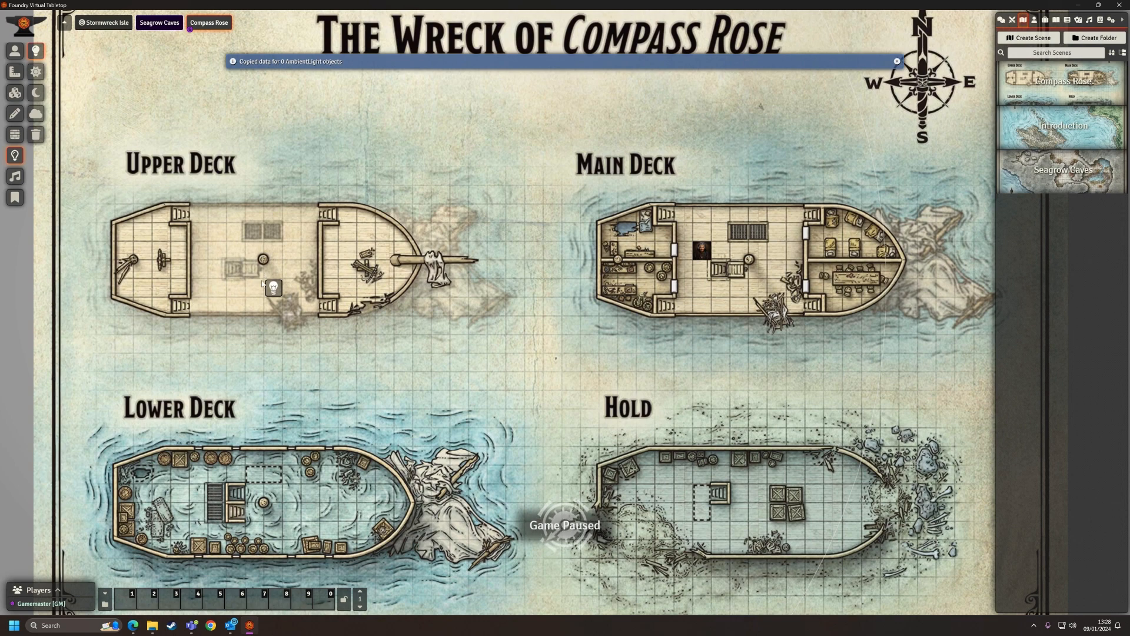
click(274, 289)
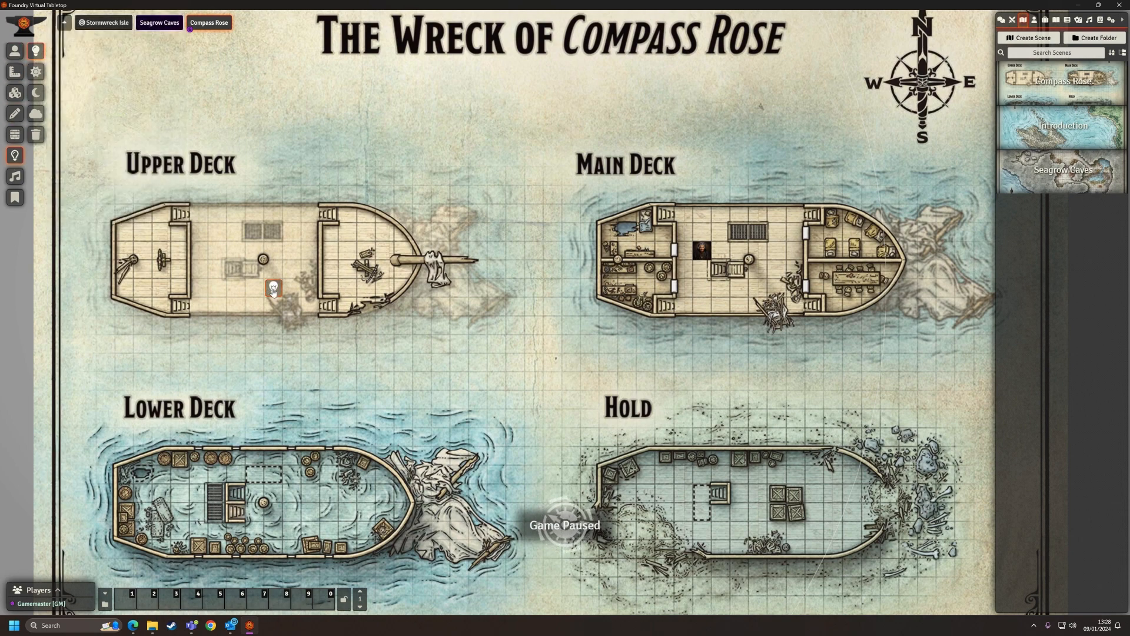
key(ctrl+c)
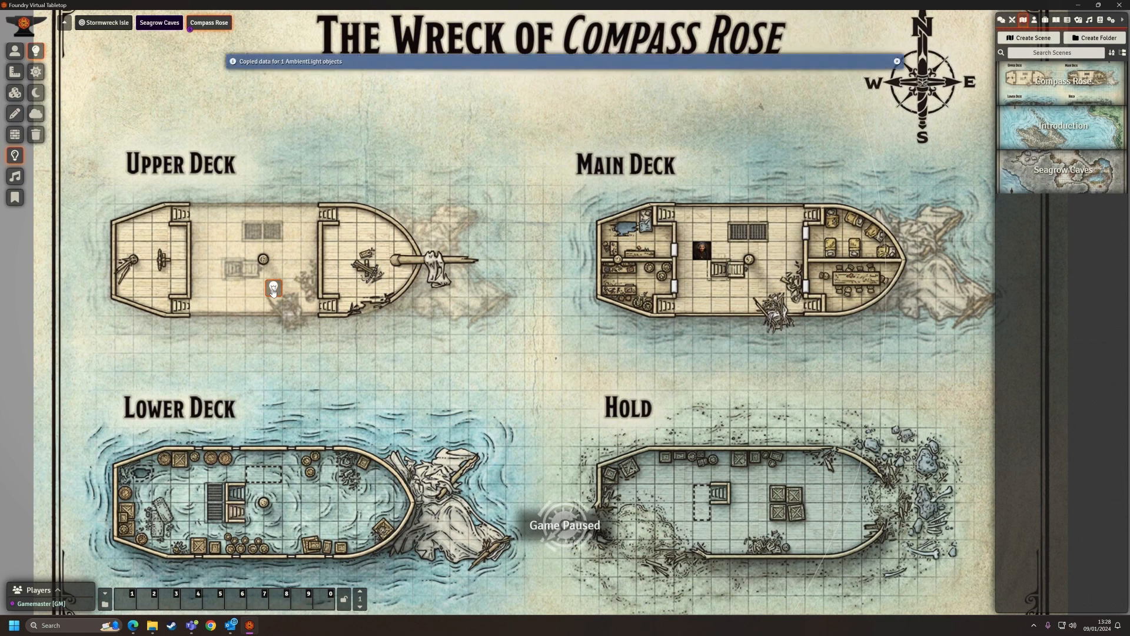
key(ctrl+v)
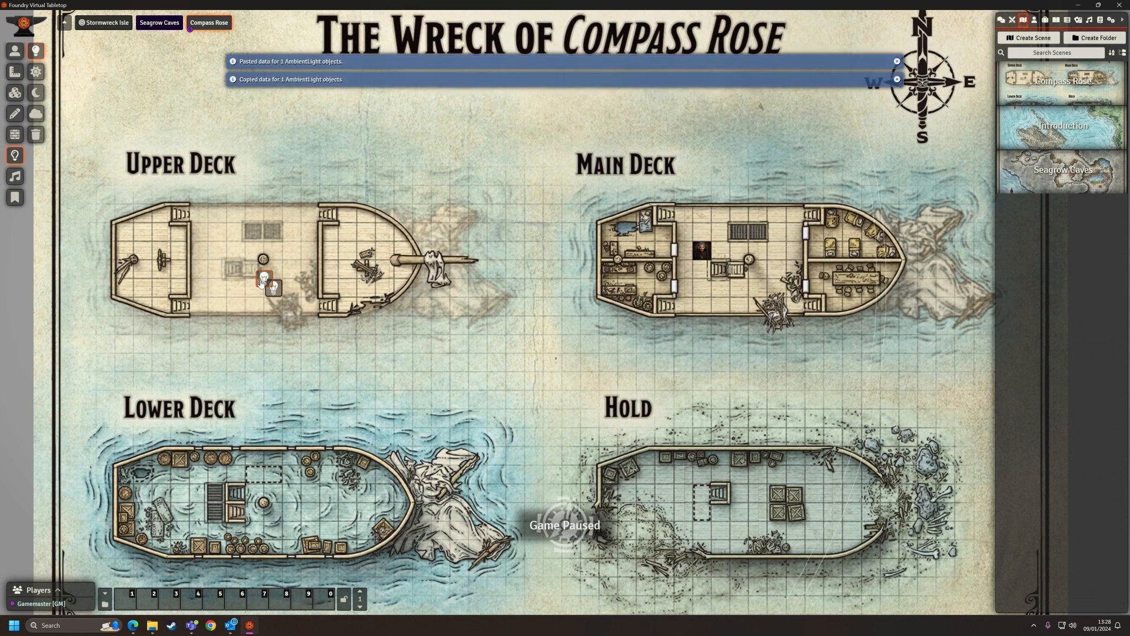
drag(265, 279, 738, 251)
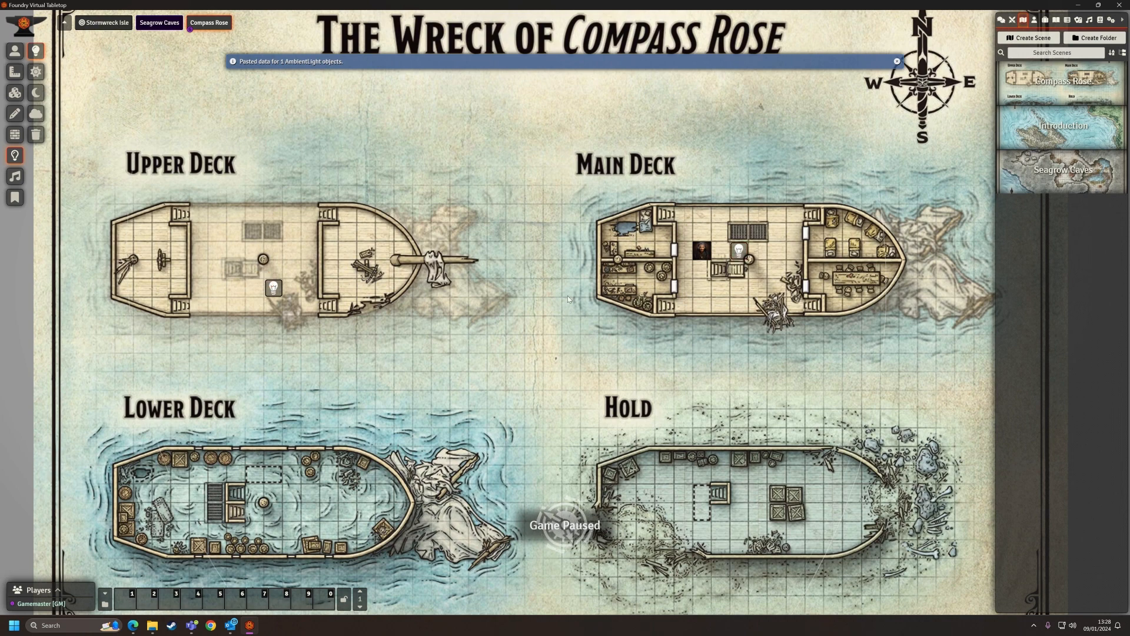
drag(273, 287, 253, 244)
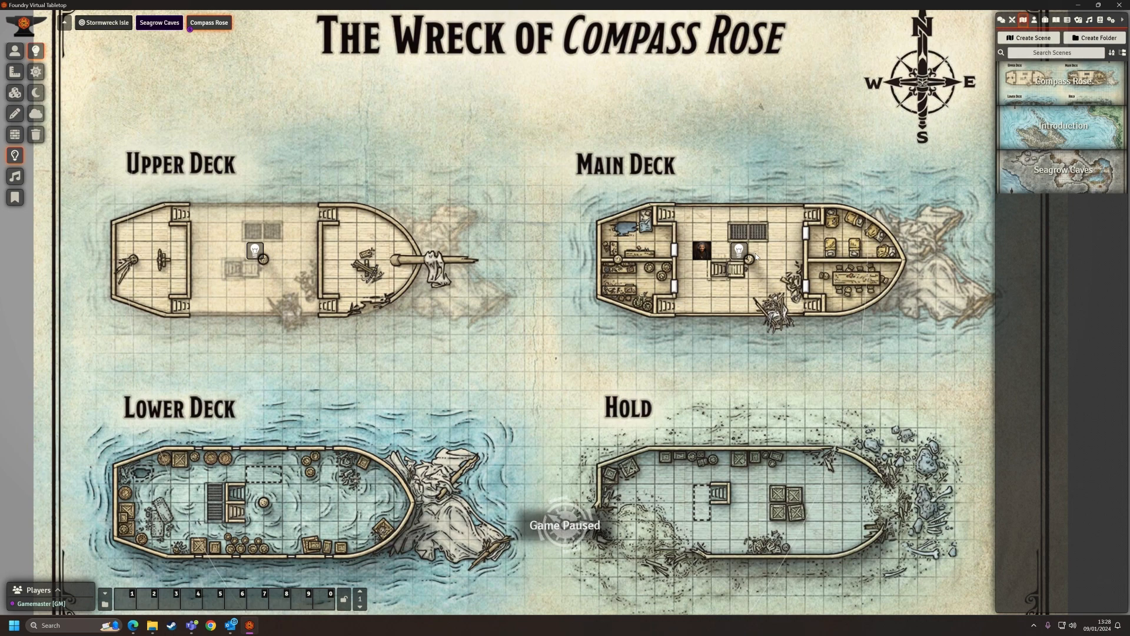
Move the Test token to the Main Deck's southwest stairs, across to the Upper Deck's southwest stairs, and on beside that deck's northeast stairs
click(14, 50)
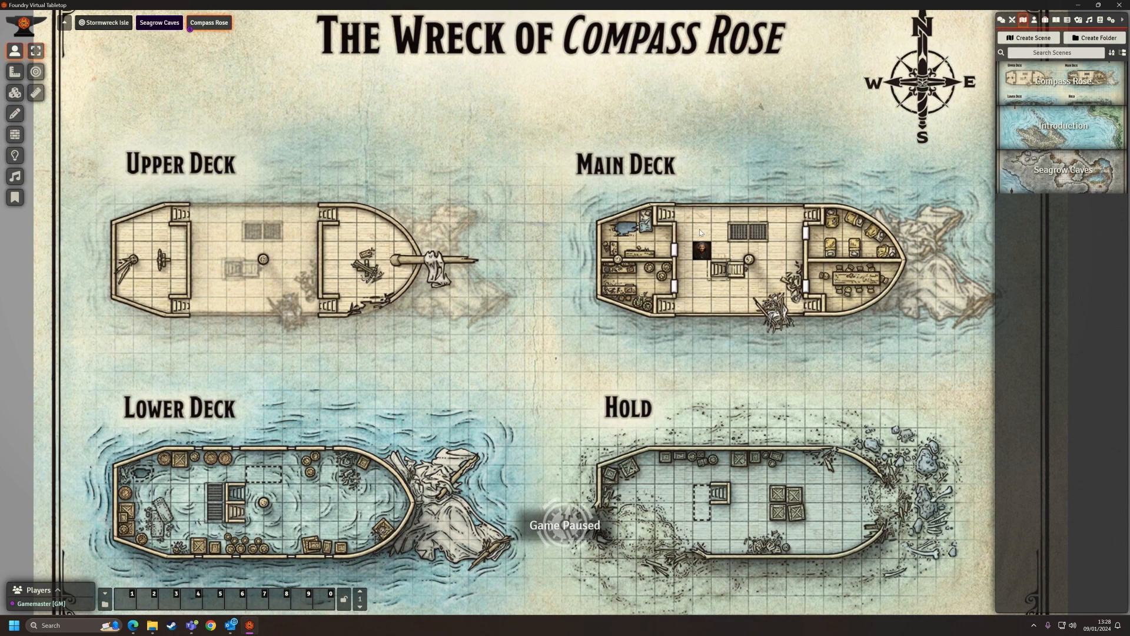
mouse_move(702, 250)
mouse_down()
mouse_move(702, 221)
mouse_move(667, 344)
mouse_move(704, 253)
mouse_up()
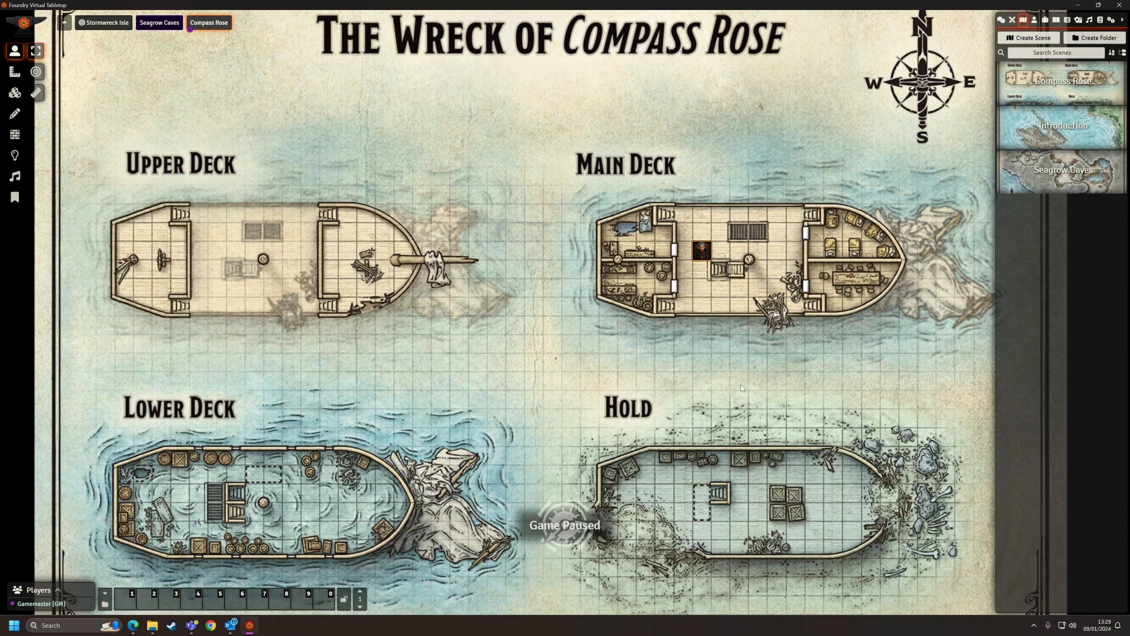
drag(700, 253, 677, 306)
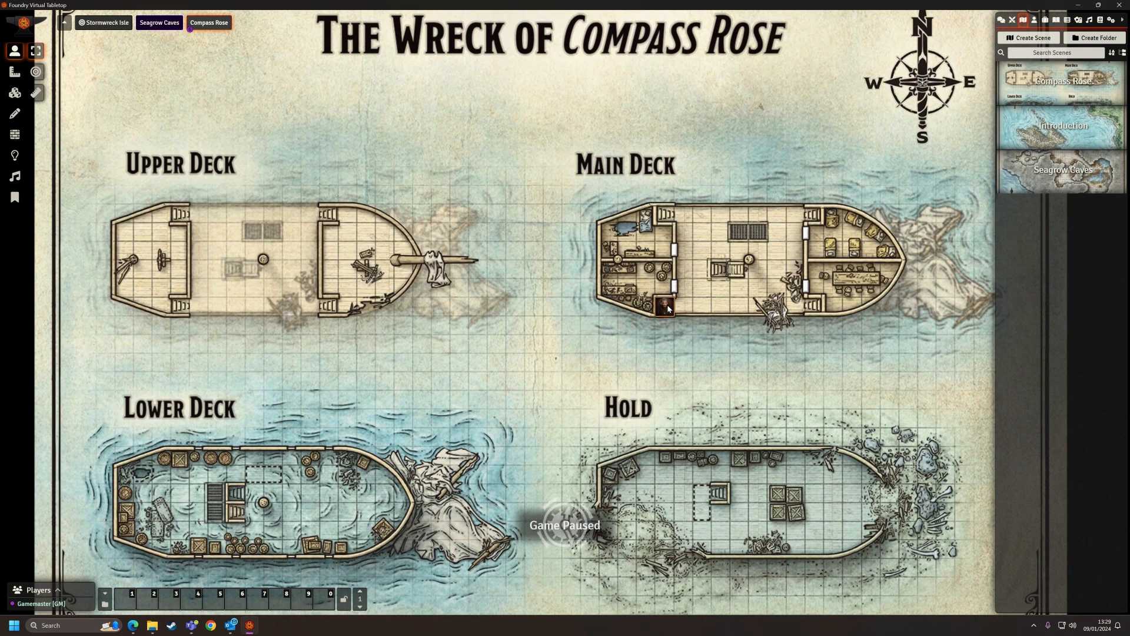
drag(670, 308, 170, 305)
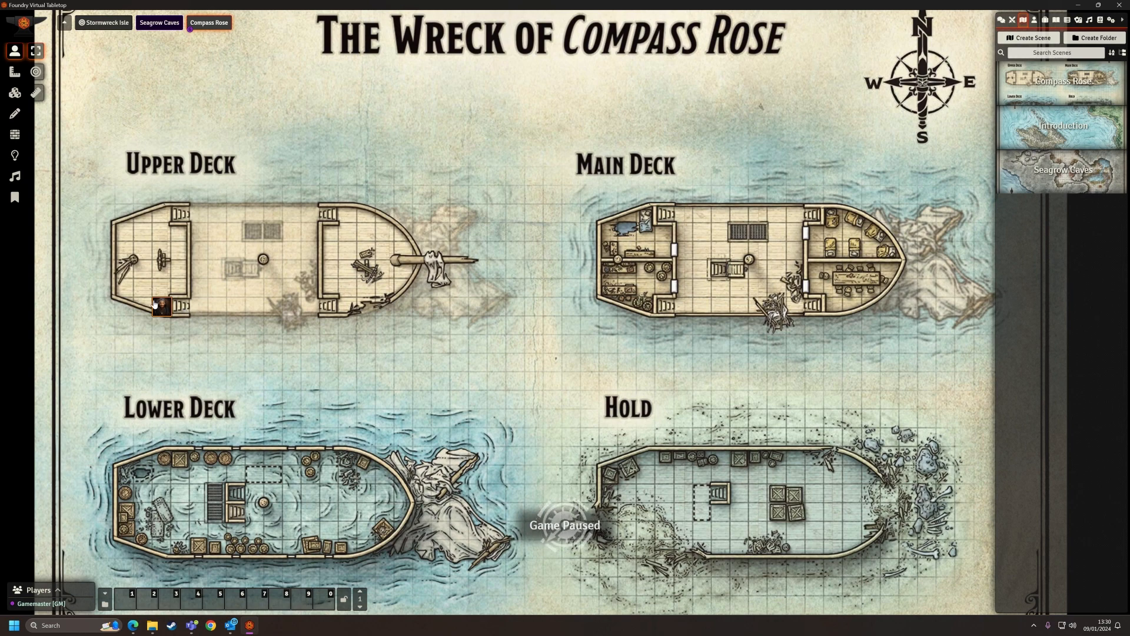
drag(155, 304, 655, 220)
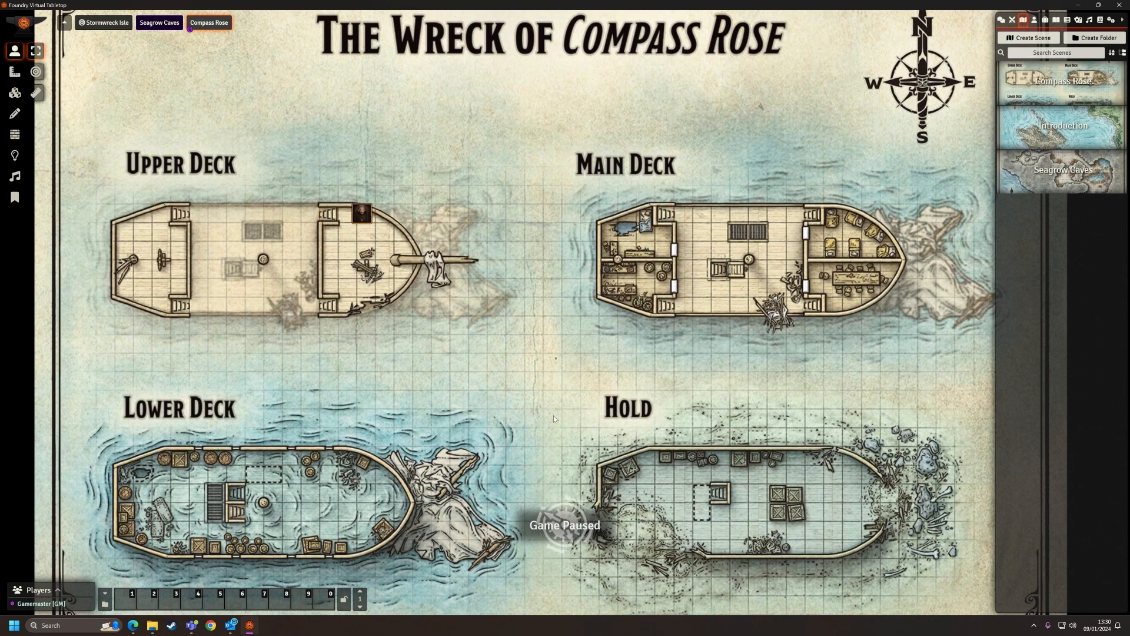